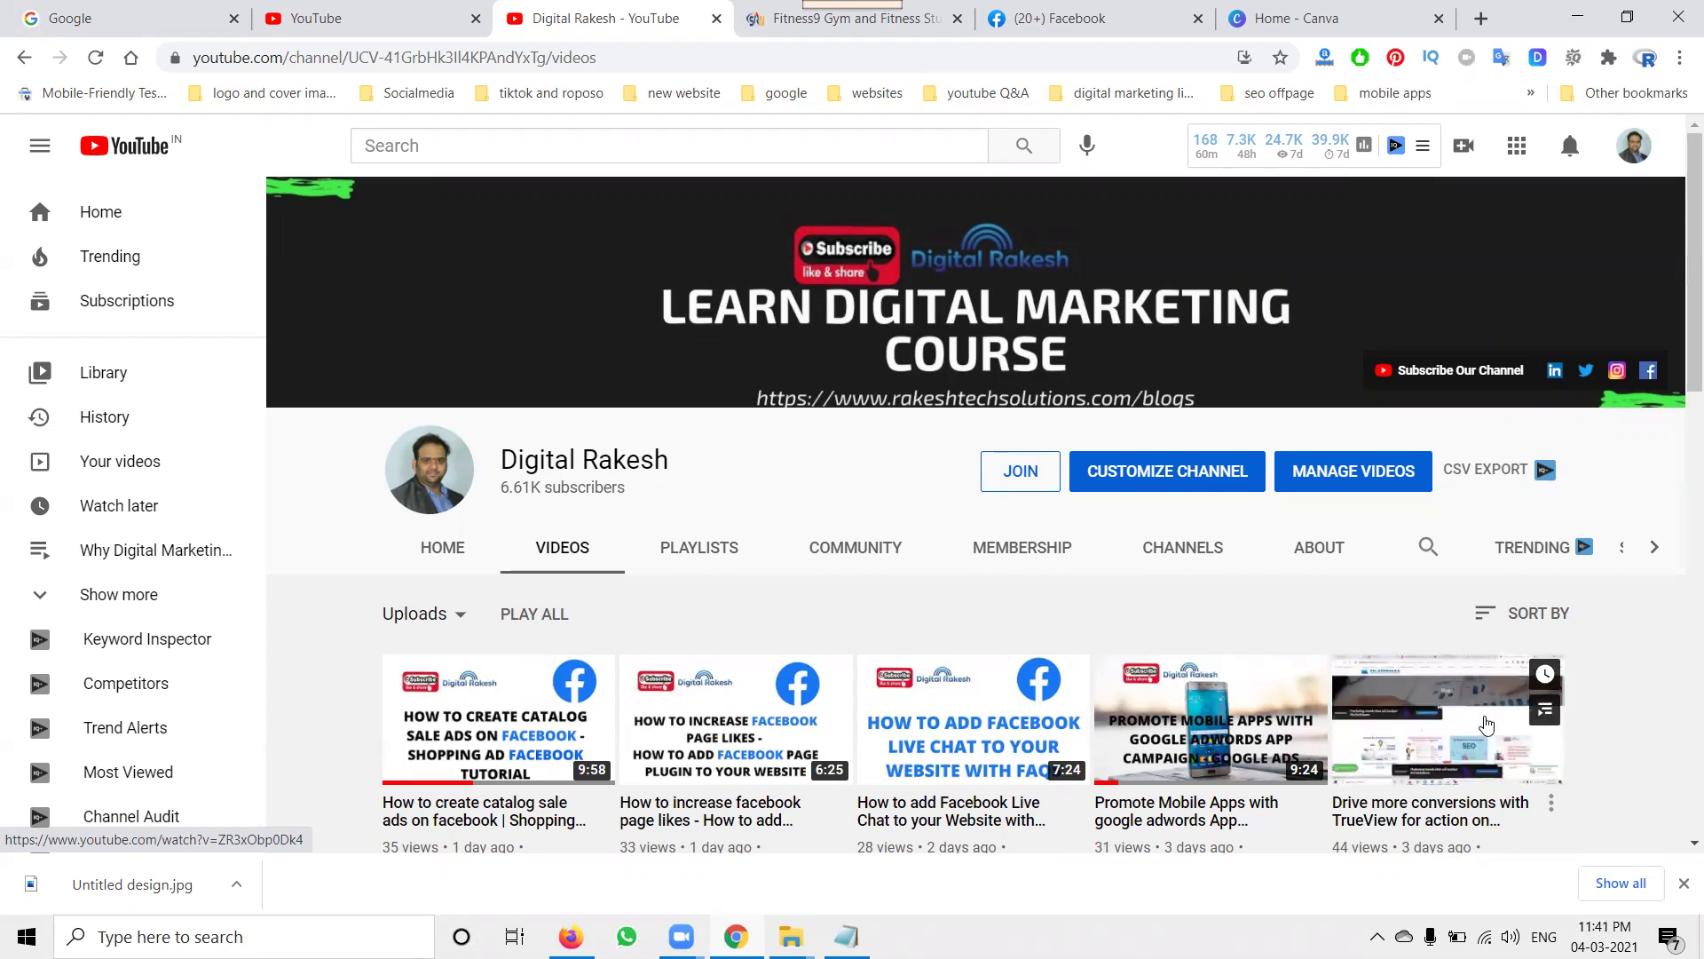
Close the 'Home - Canva' tab and open a fresh browser tab.
left_click(1438, 19)
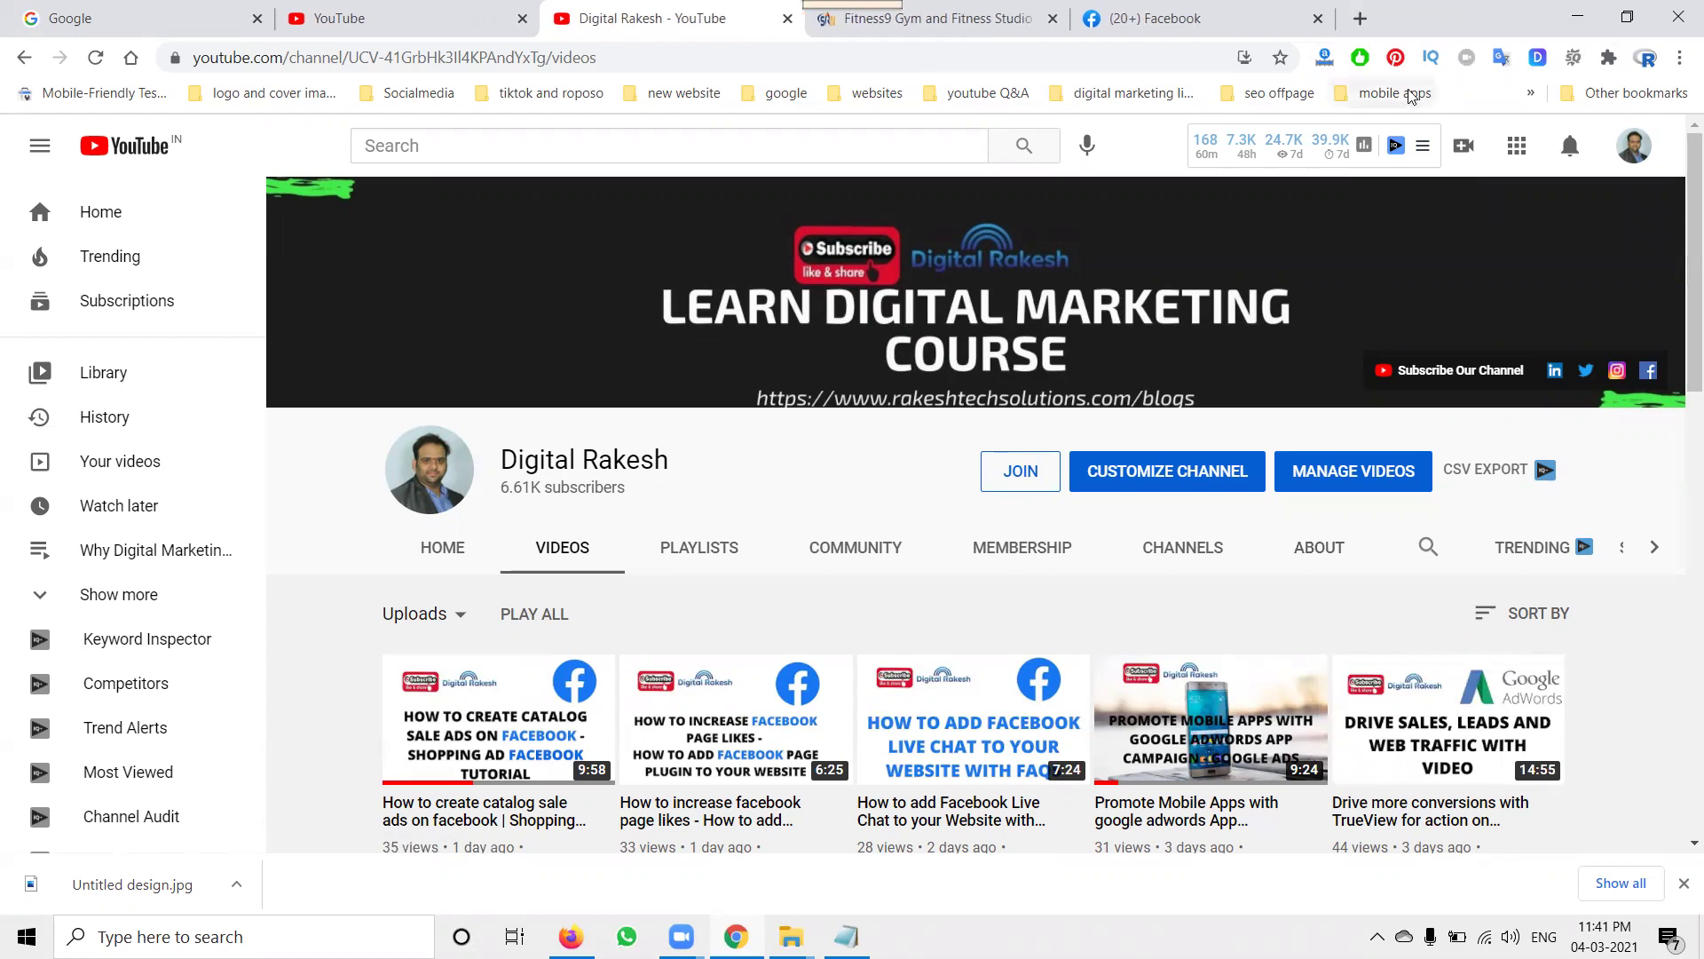
left_click(1361, 19)
Load facebook.com/pages/create in the new tab, then switch to the Fitness9 Gym article.
type("fa")
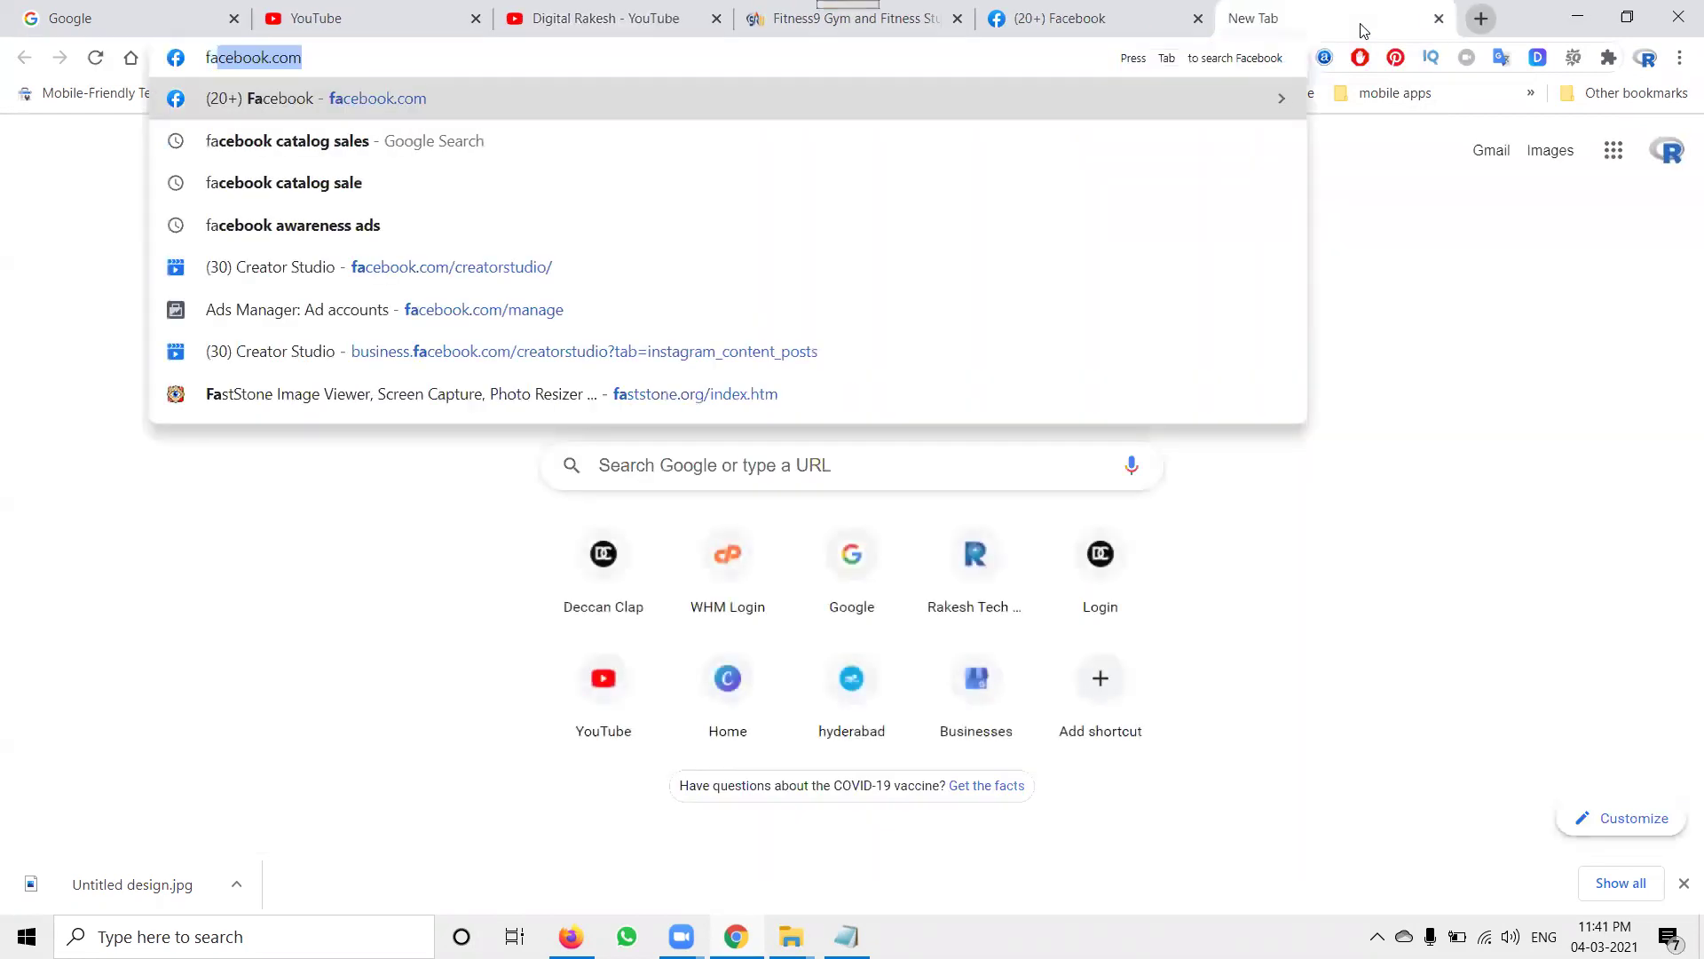
key("Right")
type("/pages")
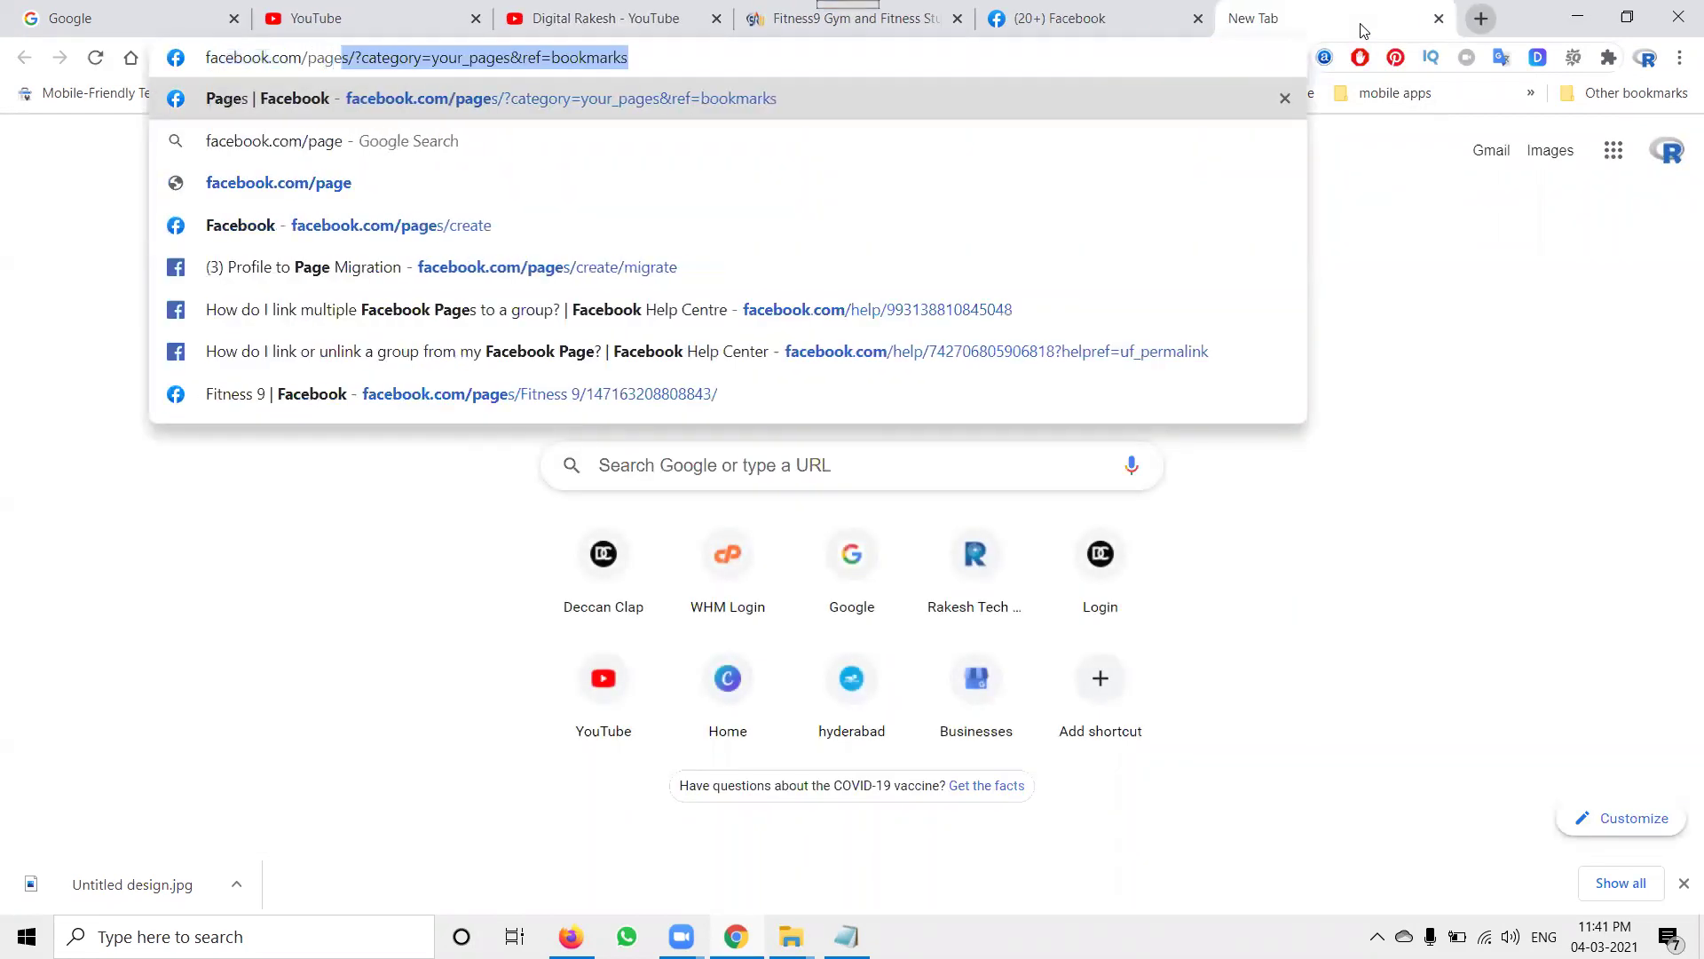
type("/create")
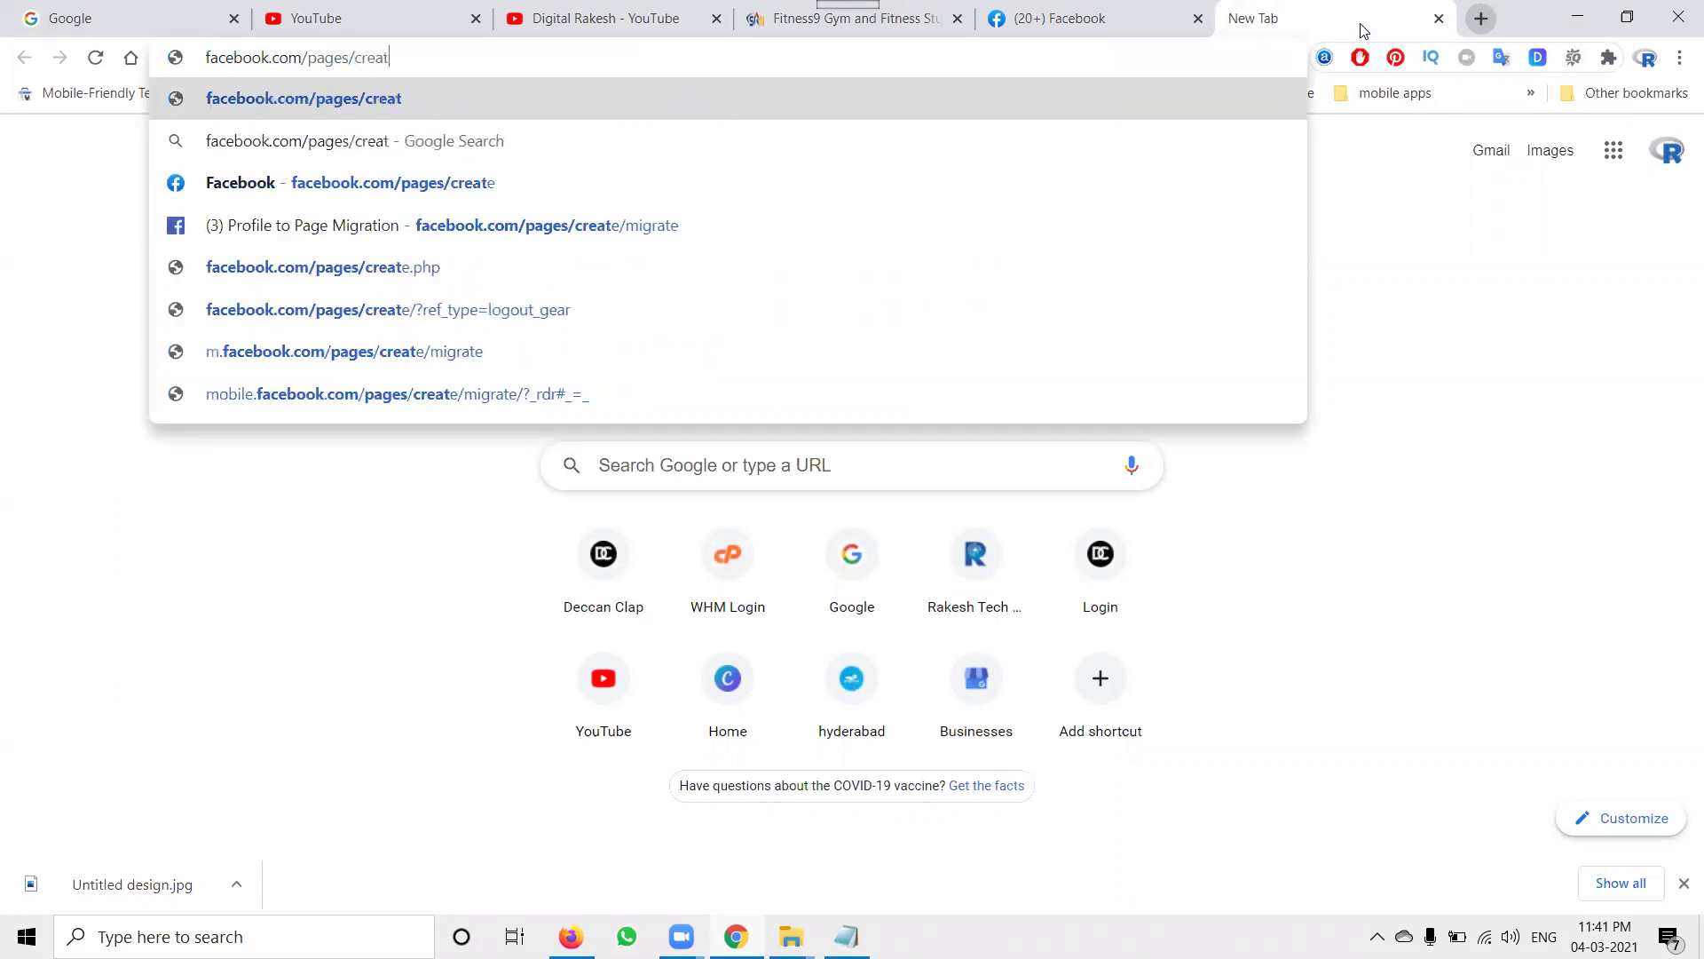
key("Return")
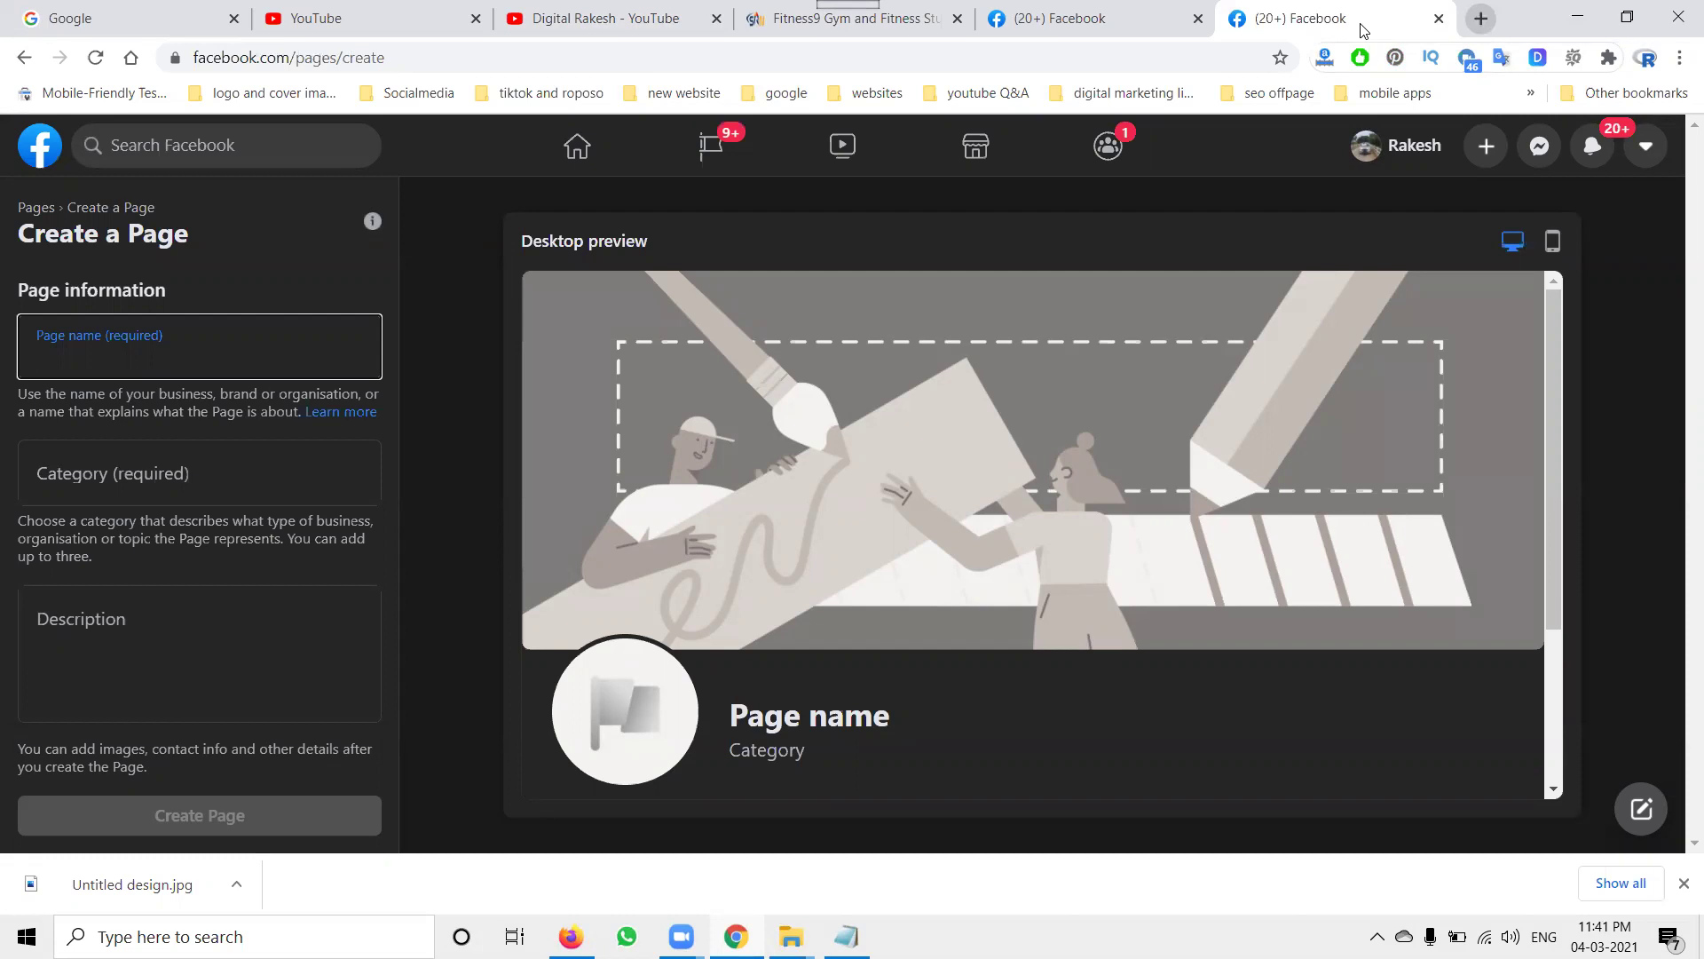
left_click(848, 17)
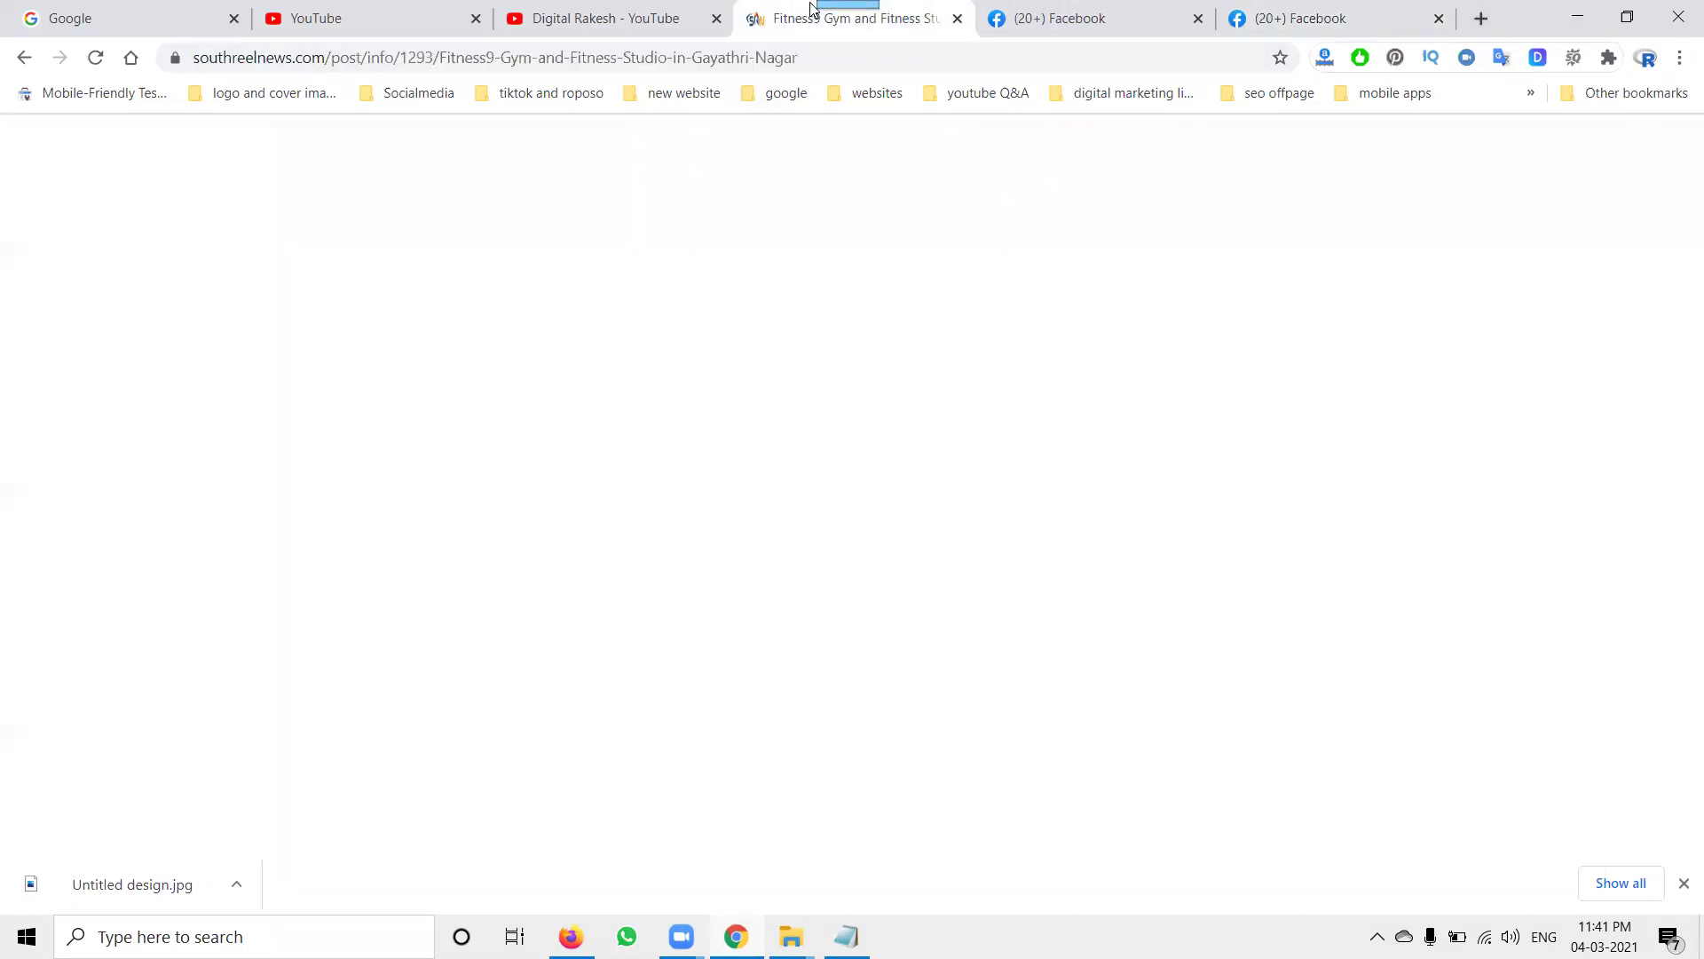
scroll(859, 441, "down", 10)
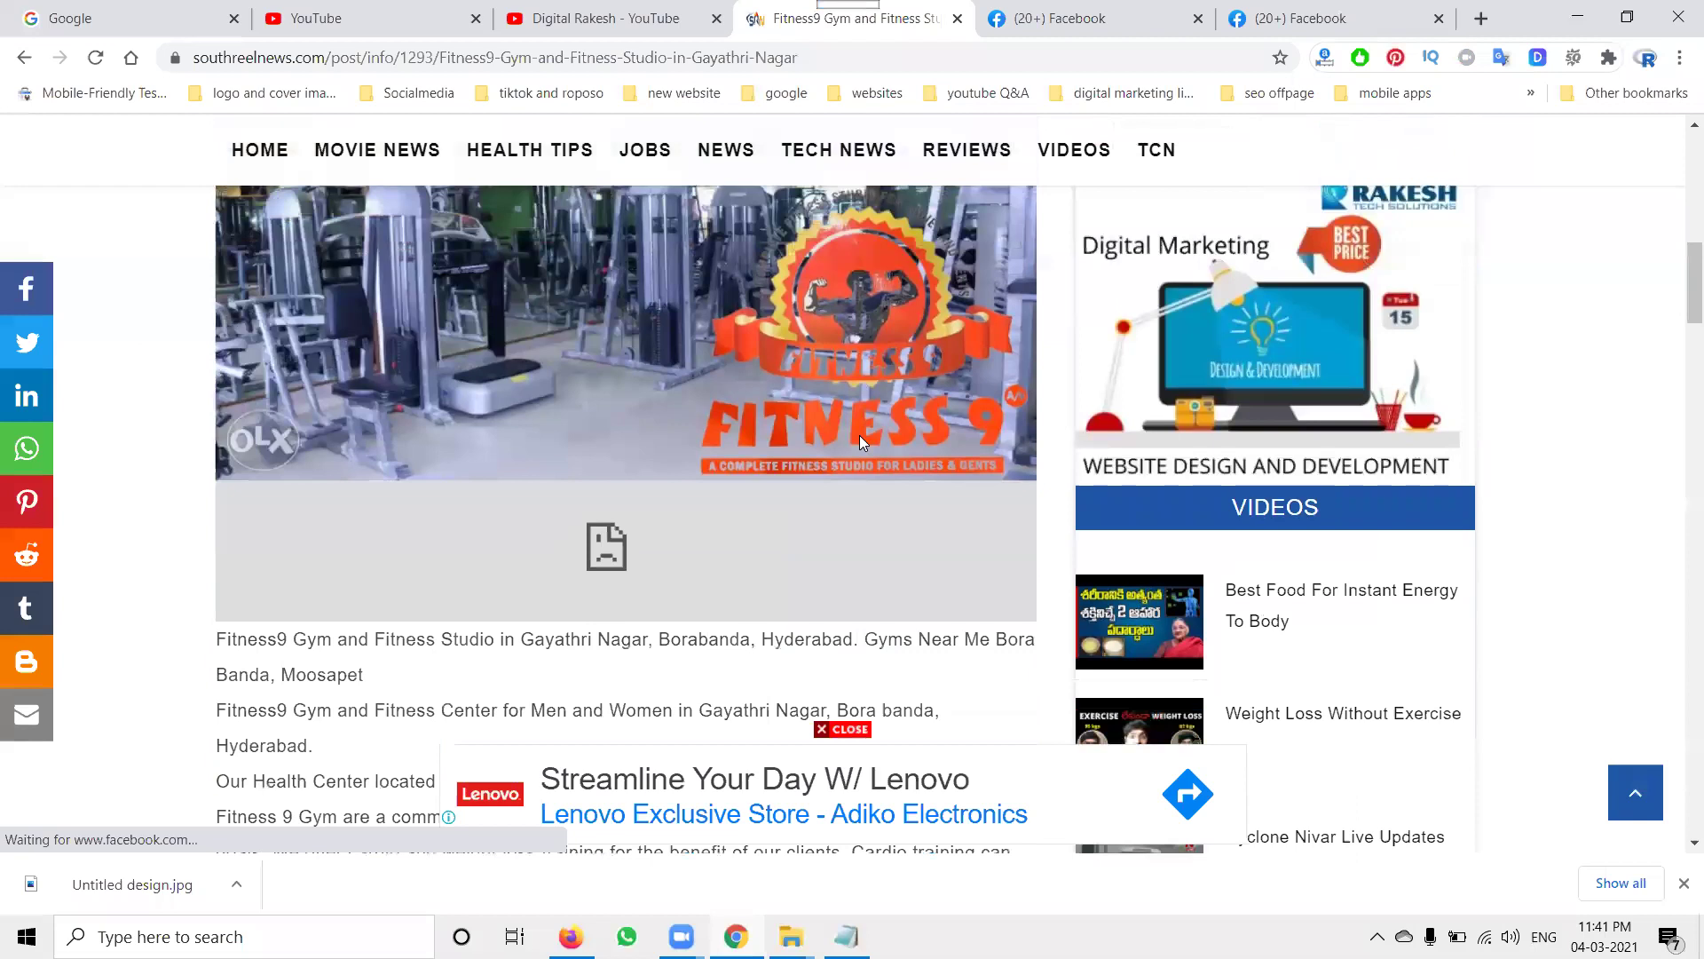
scroll(861, 441, "down", 1)
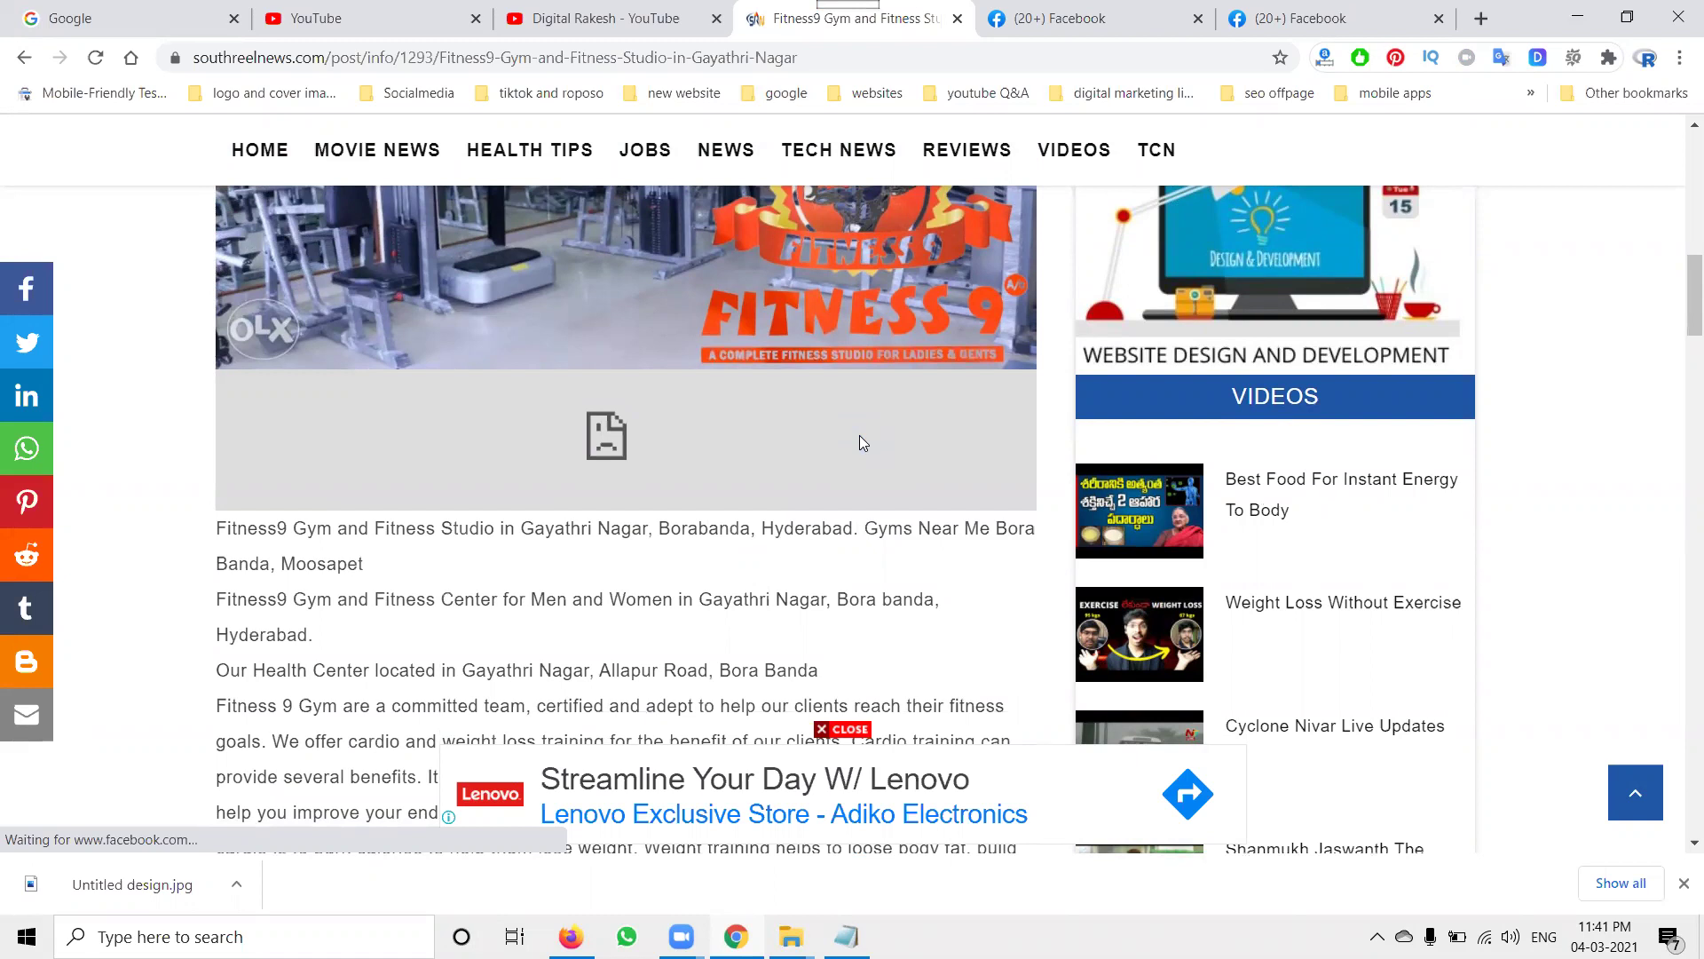
scroll(860, 438, "down", 7)
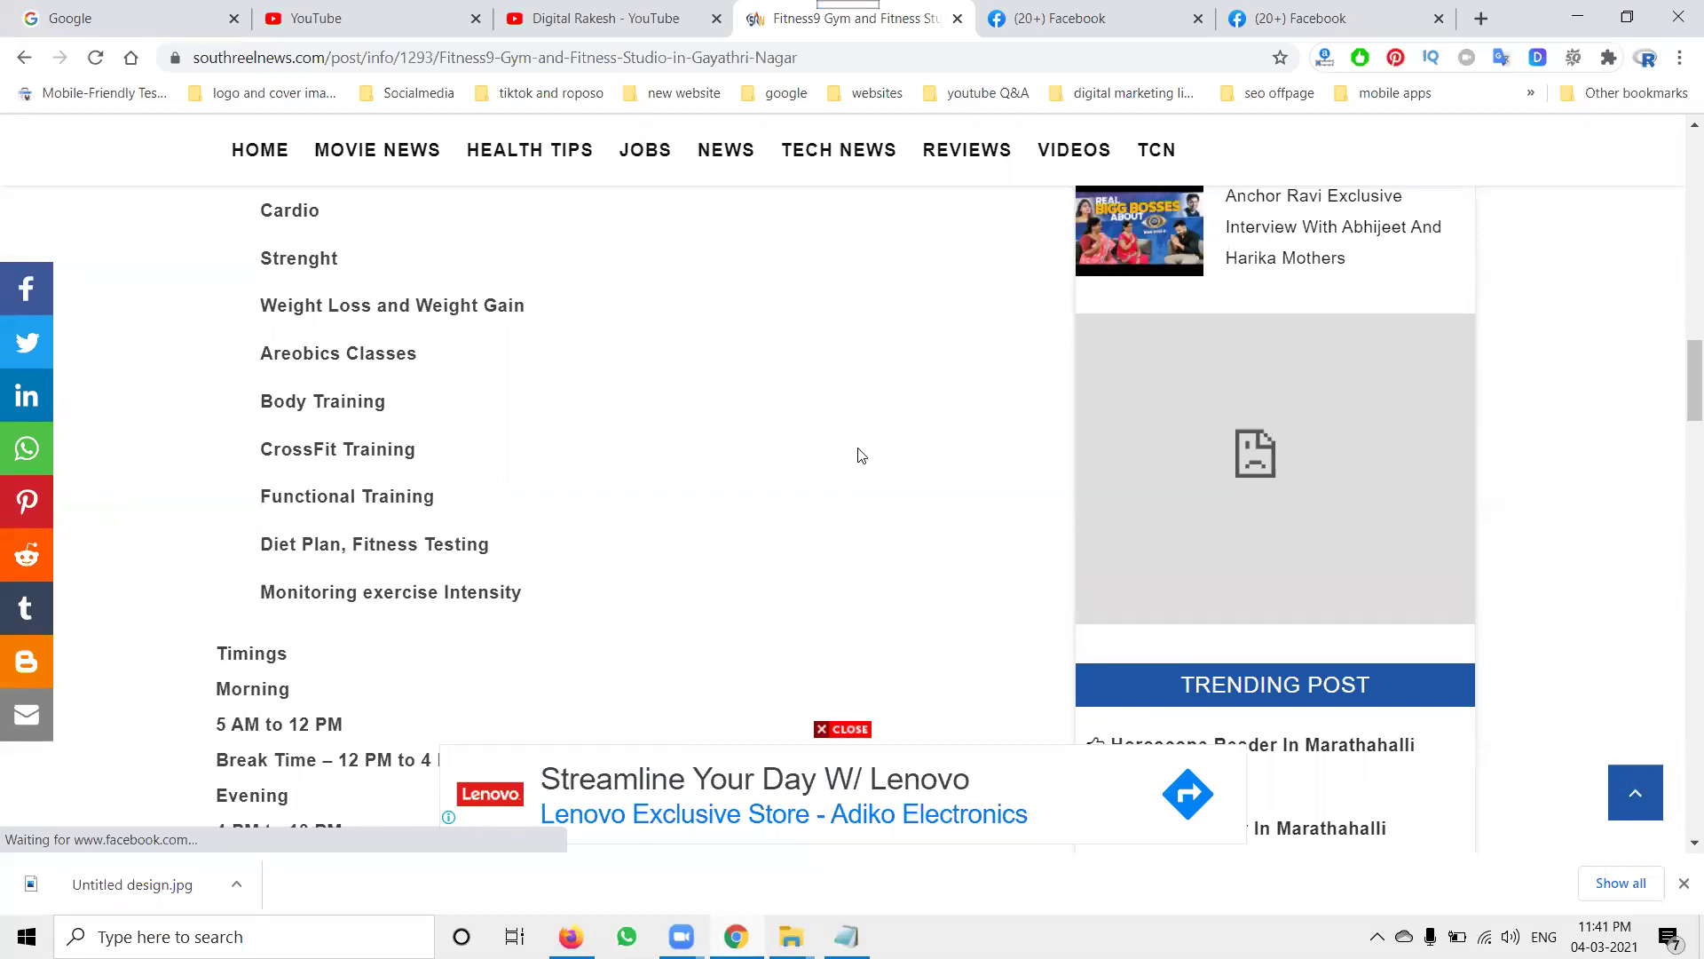
Name the new Facebook Page 'Fitness 9 gym hyderabad'.
left_click(1300, 17)
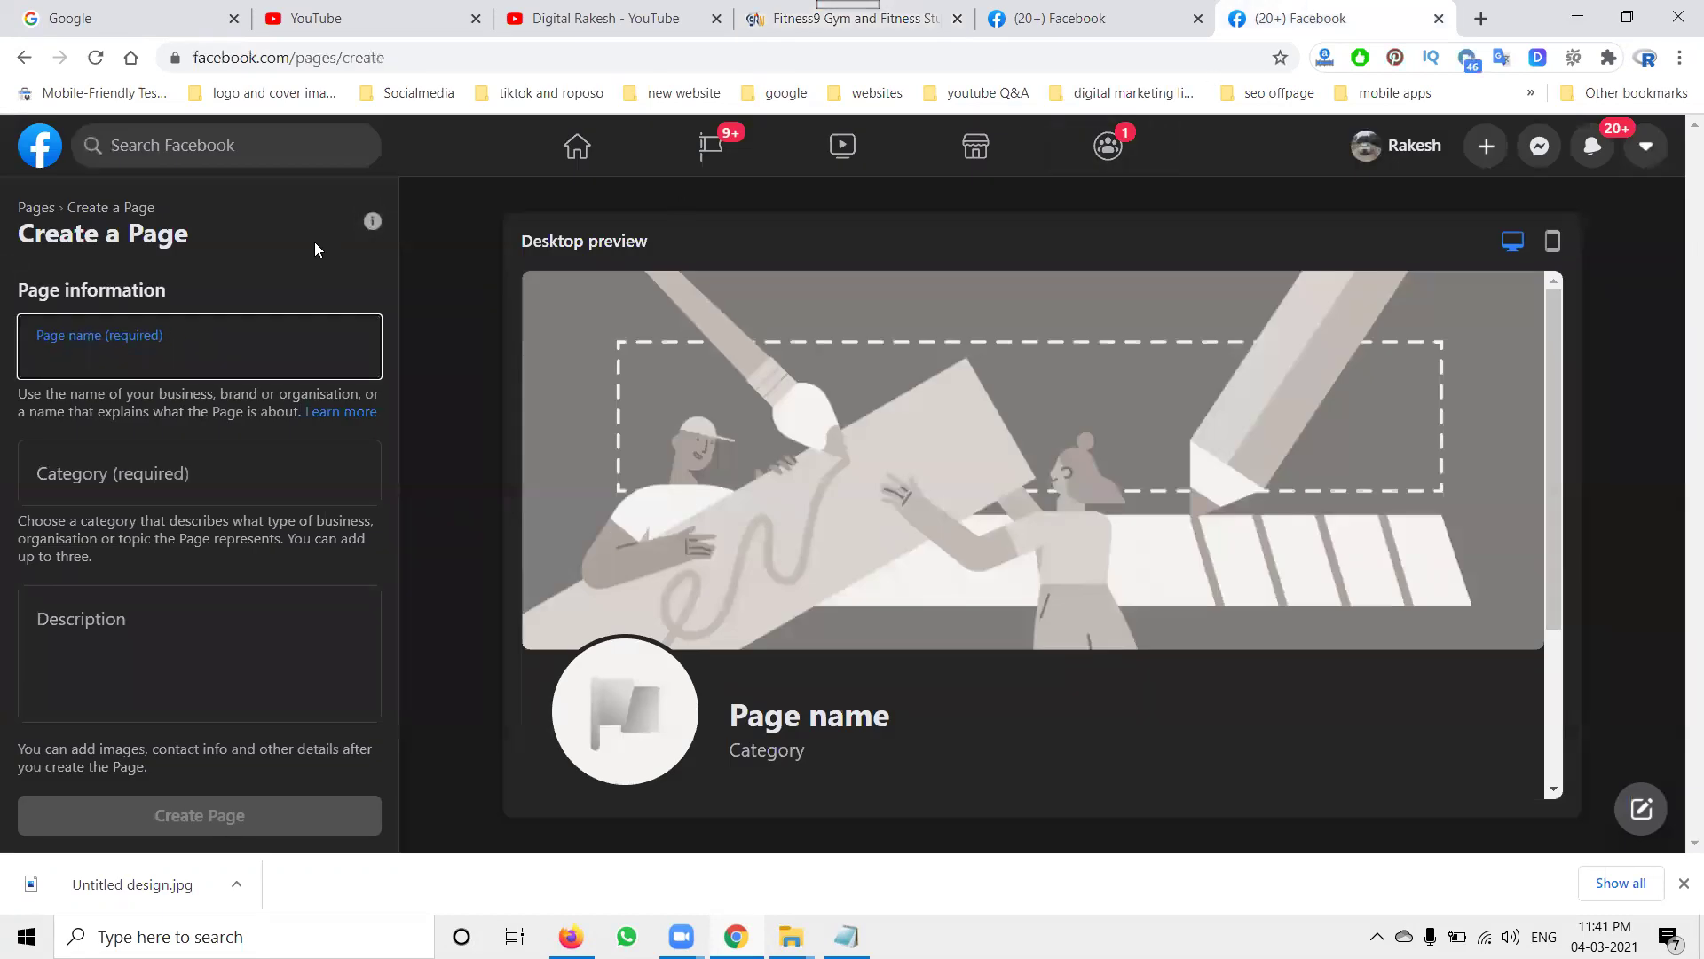
type("fit")
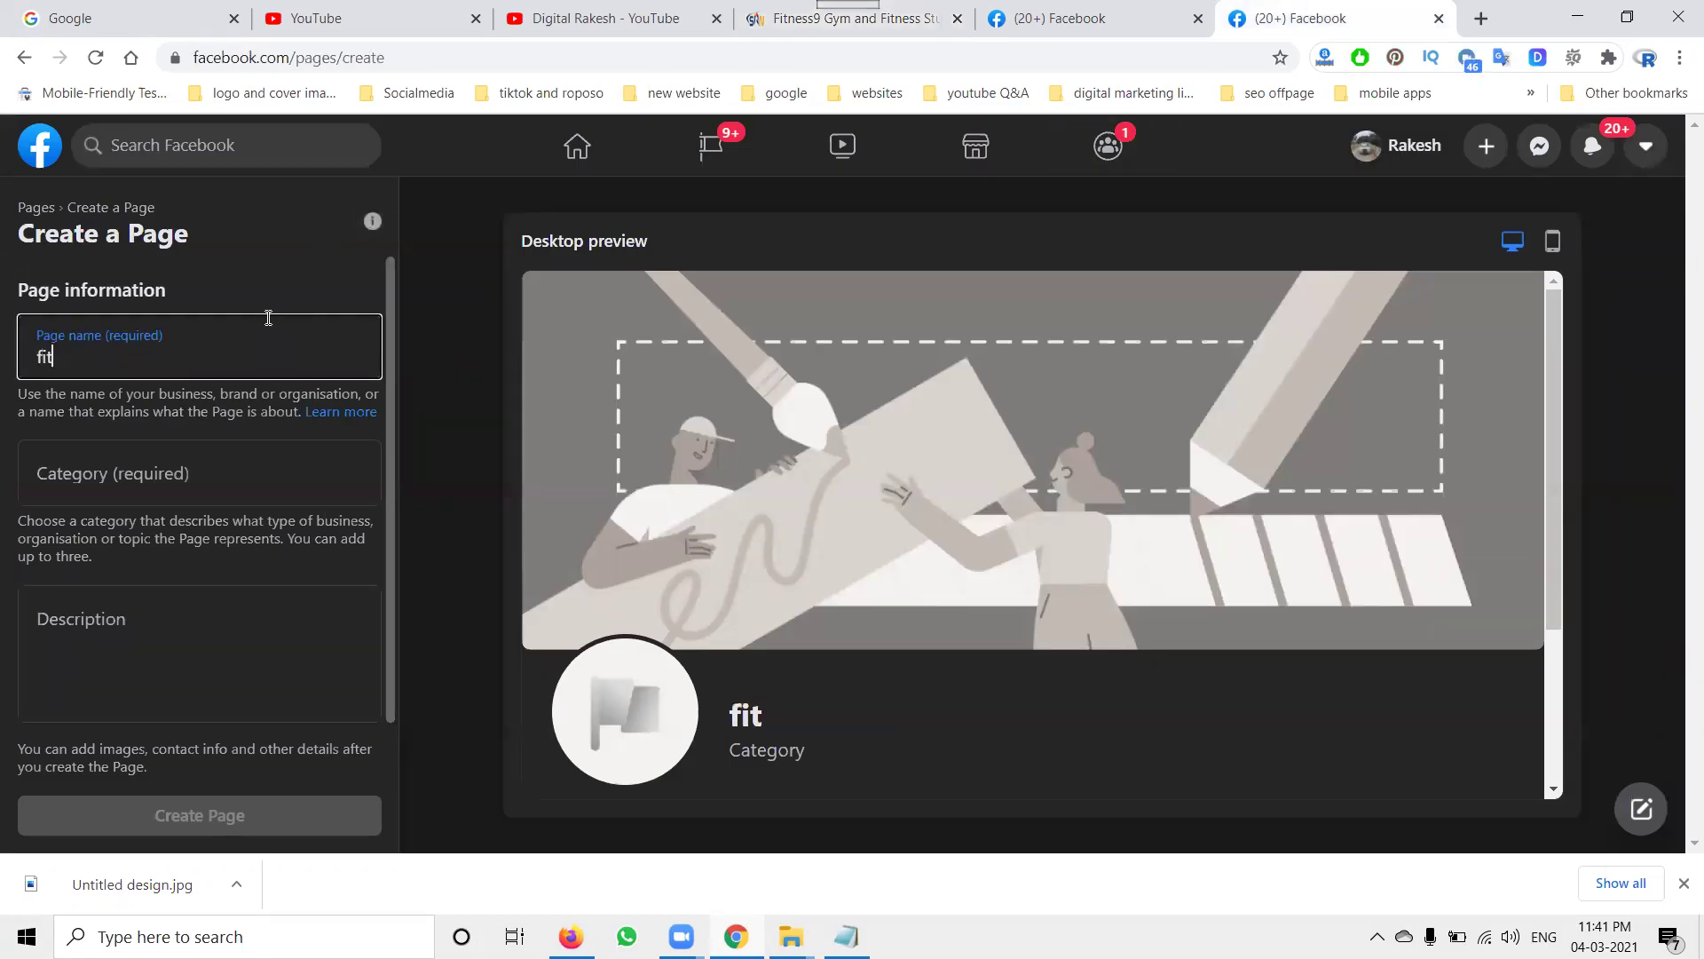
type("ness 9 gym ")
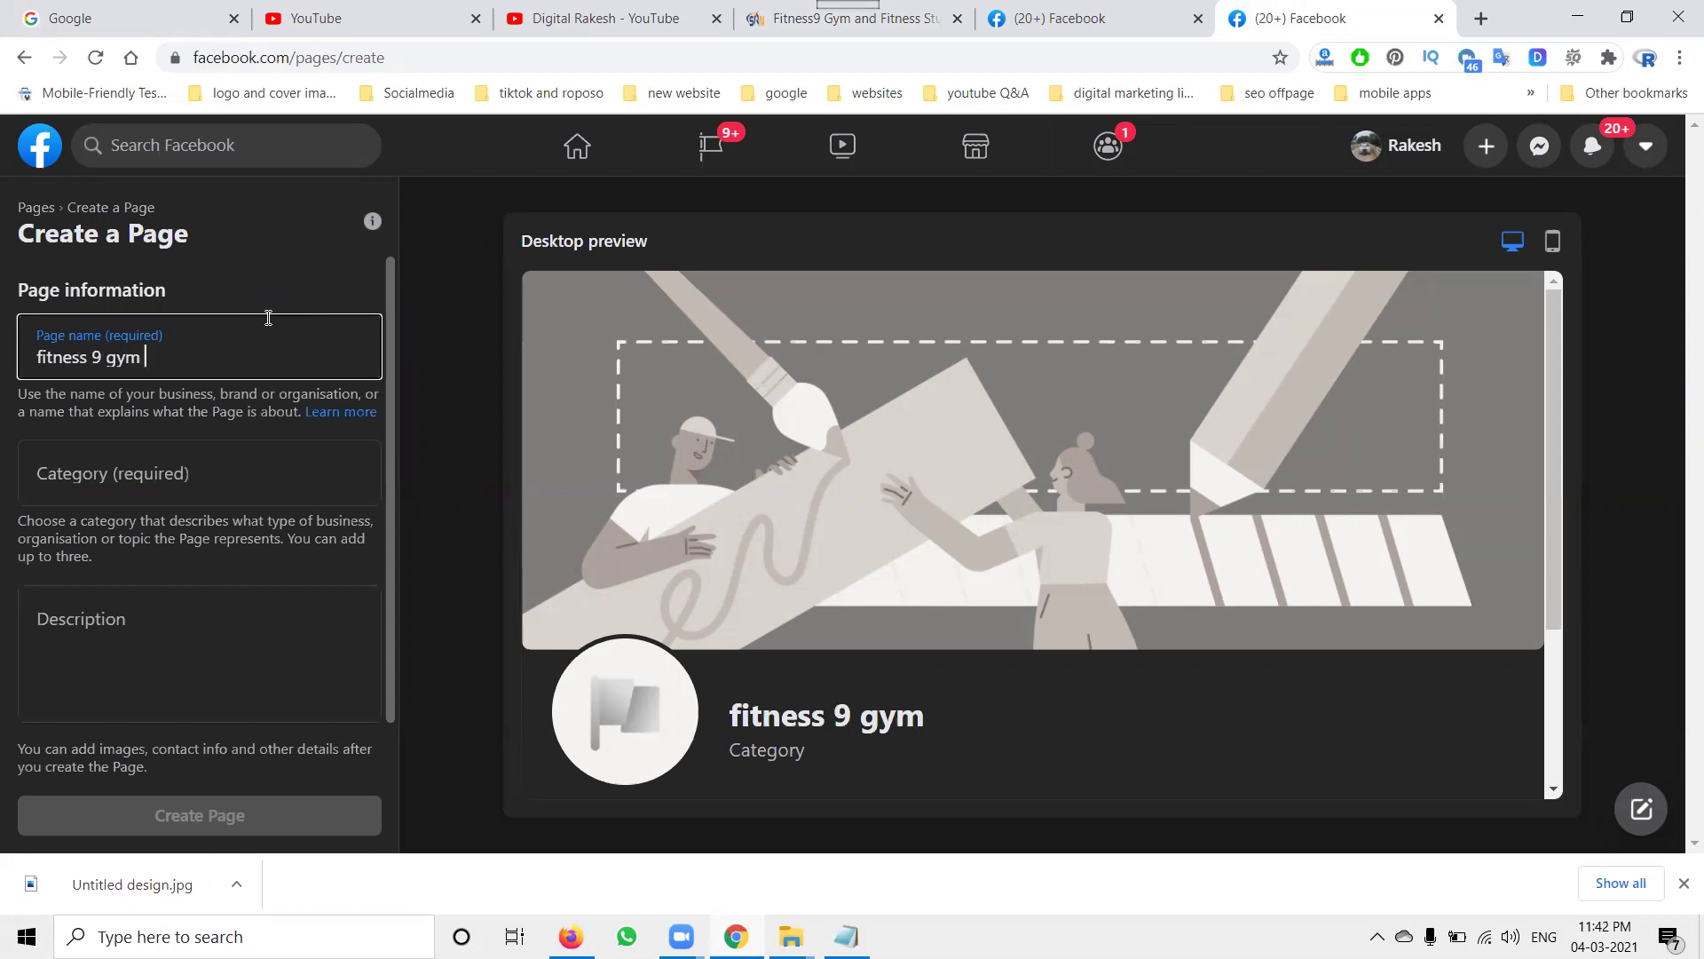
type("hyderabad")
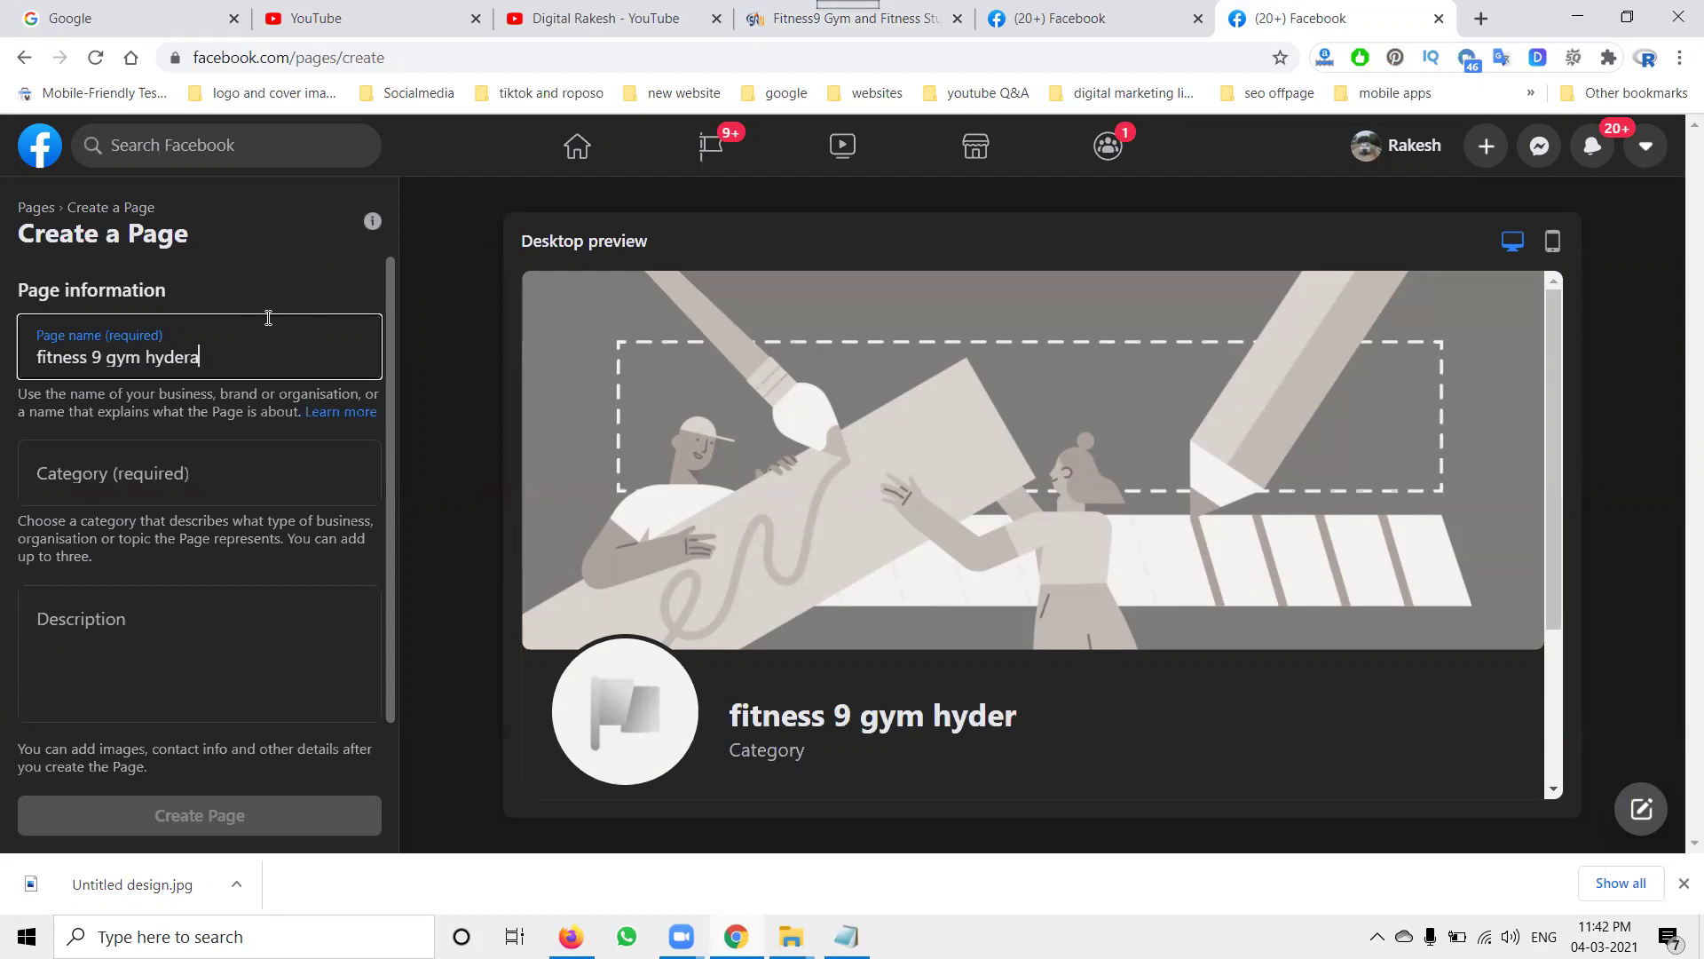
Set the Page category to Gym/Physical fitness centre.
left_click(133, 477)
type("gym")
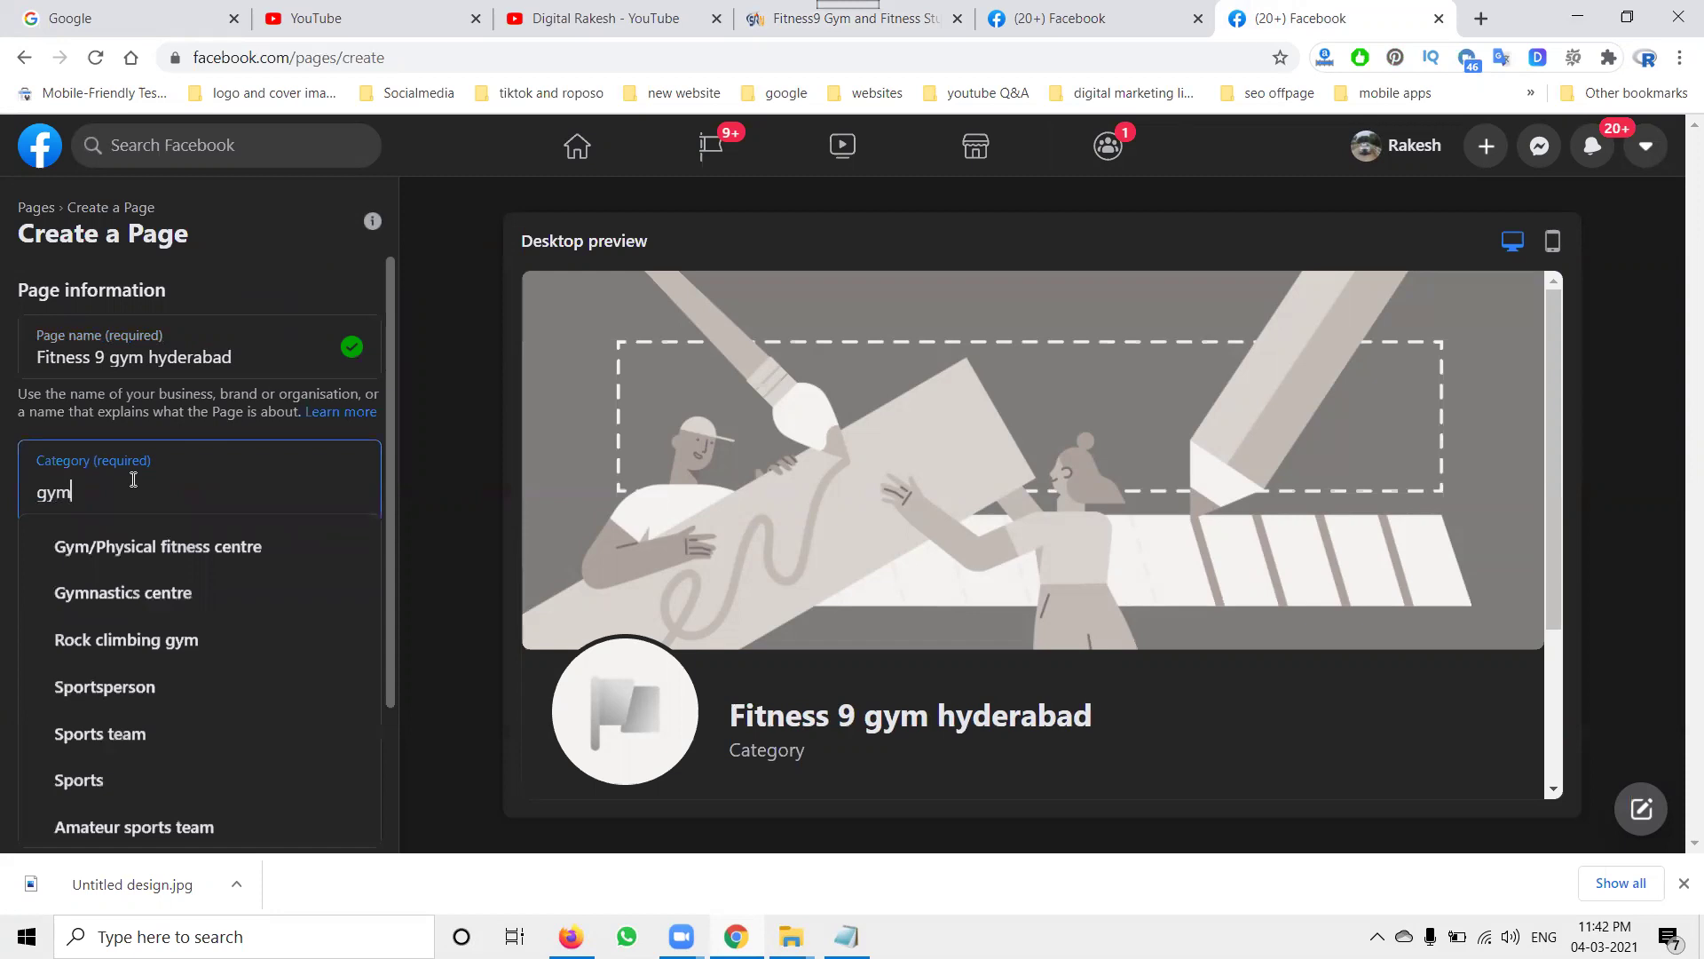
left_click(133, 546)
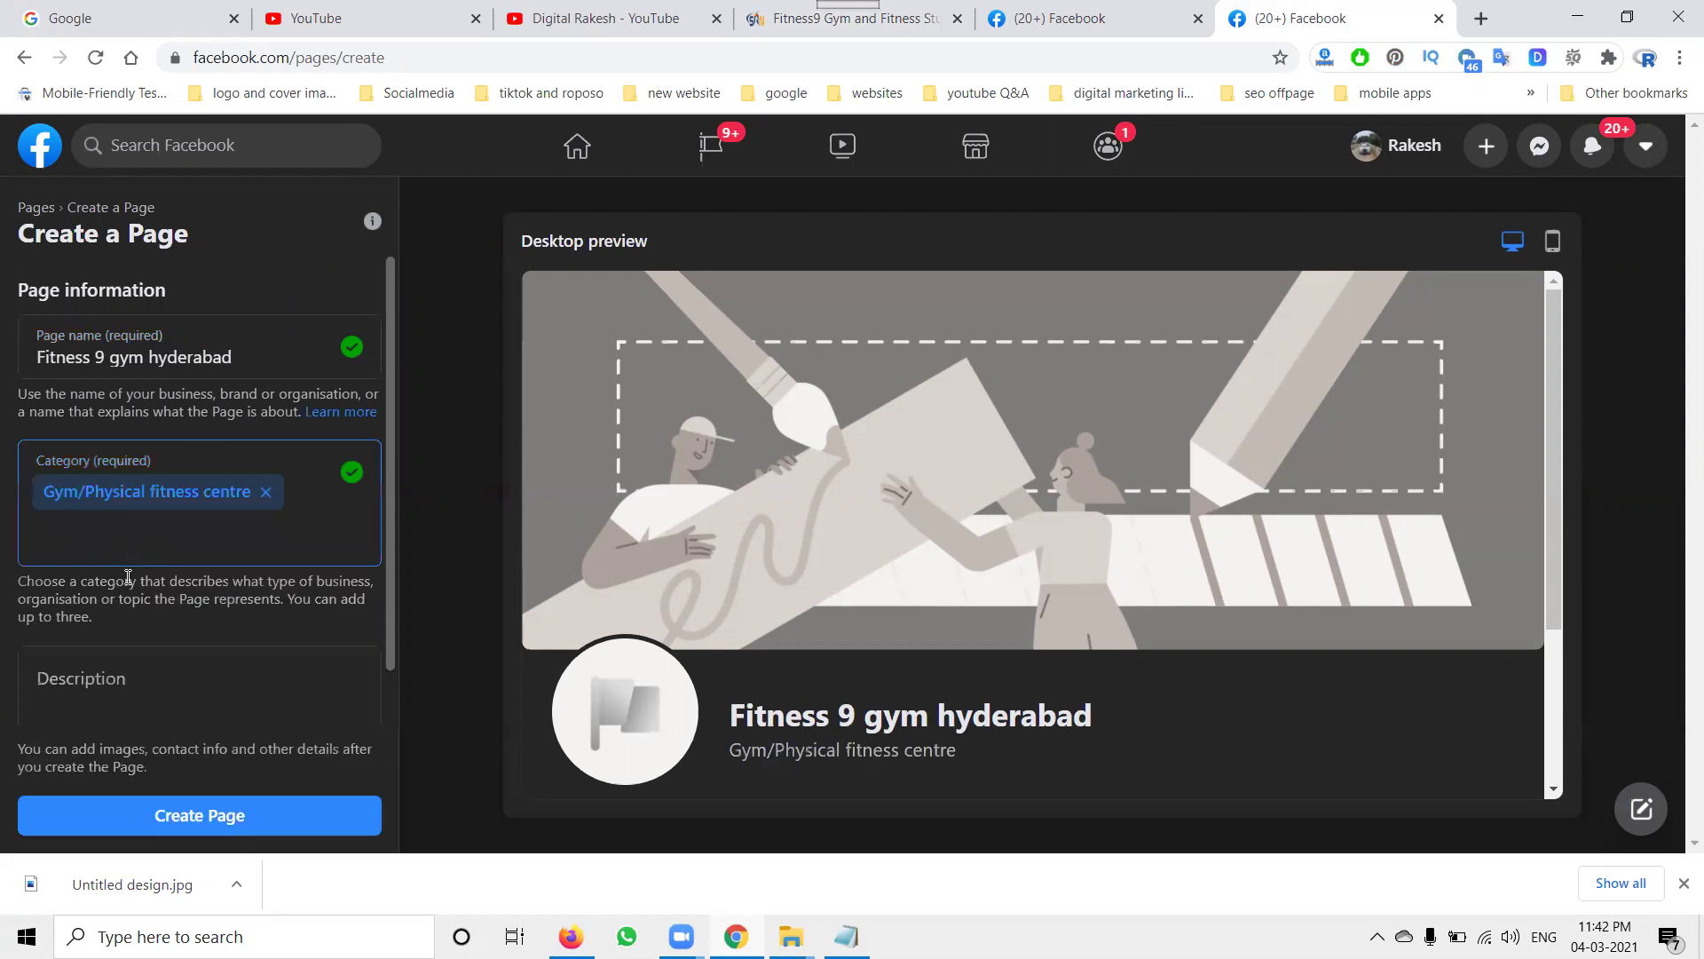
left_click(116, 685)
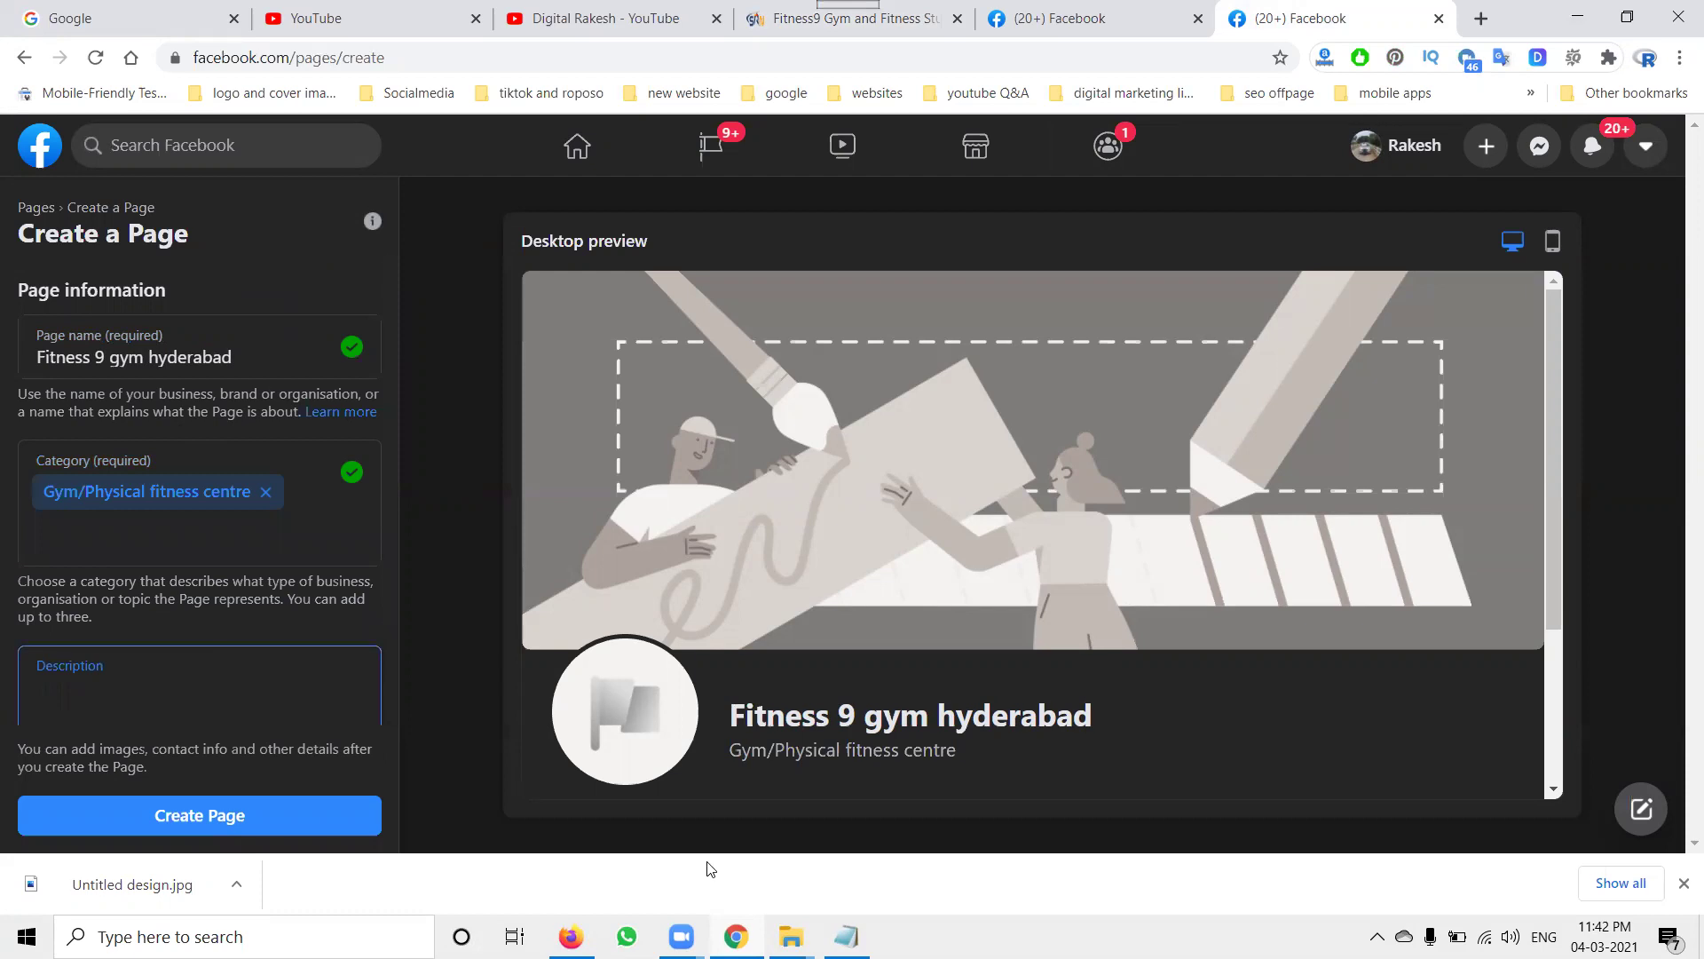
Open the 'fitness 9 gym content' Word document from the fitness 9 gym folder.
mouse_move(791, 934)
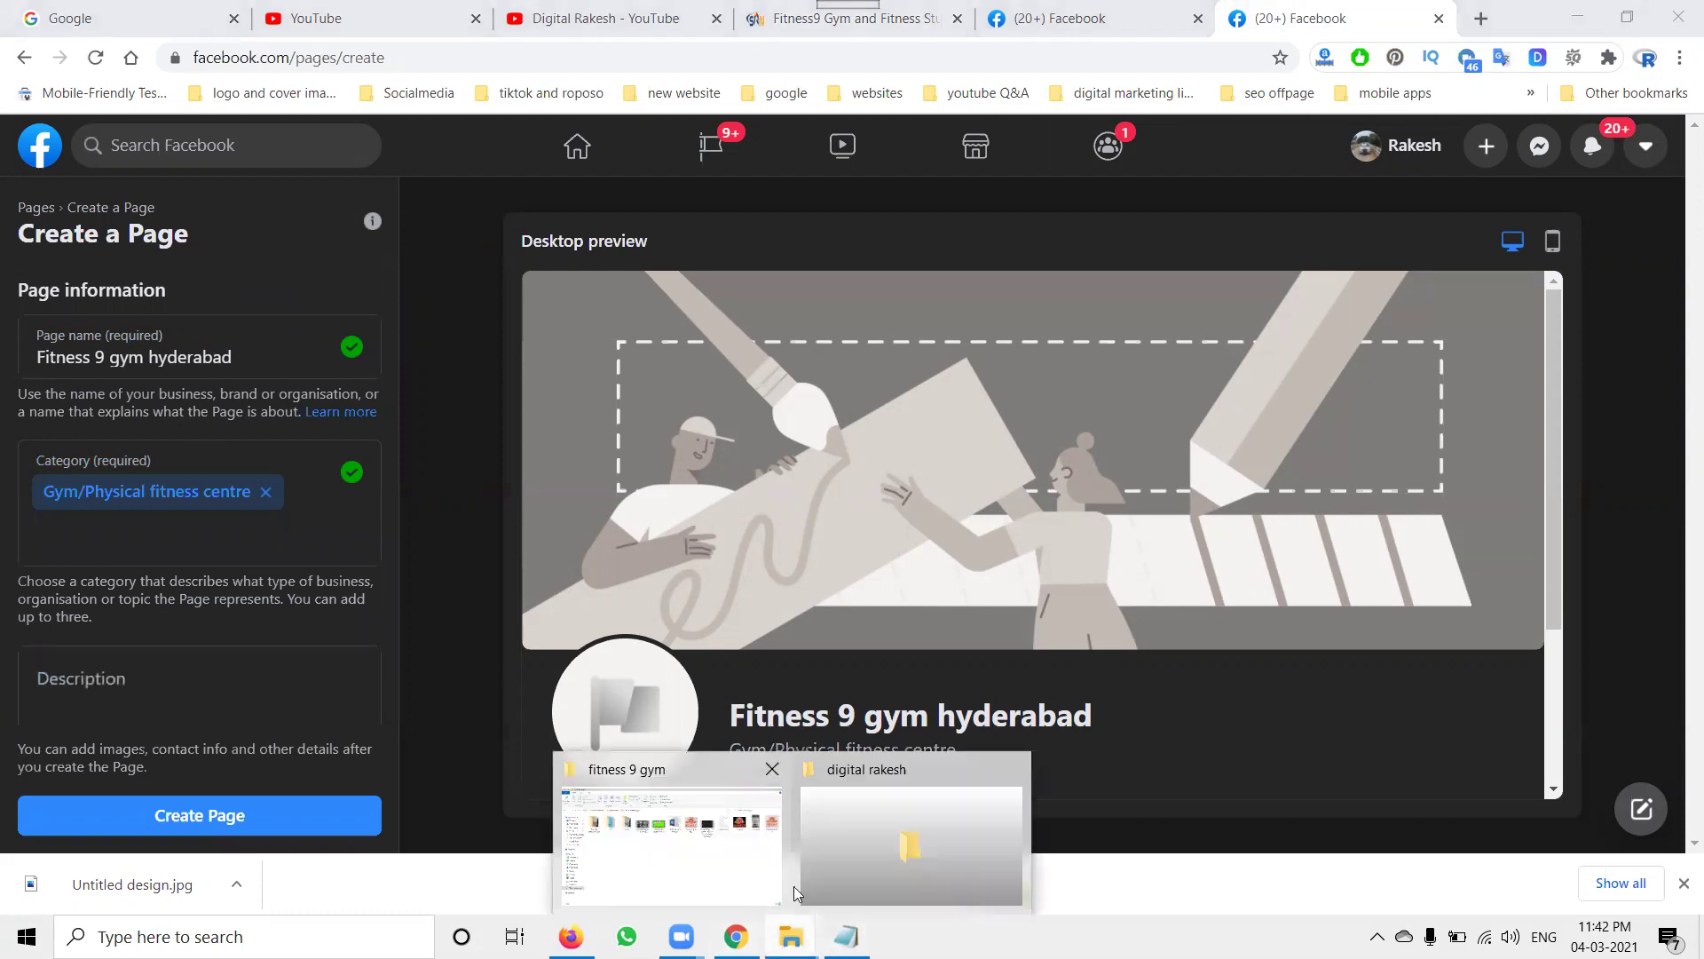
left_click(689, 859)
double_click(879, 291)
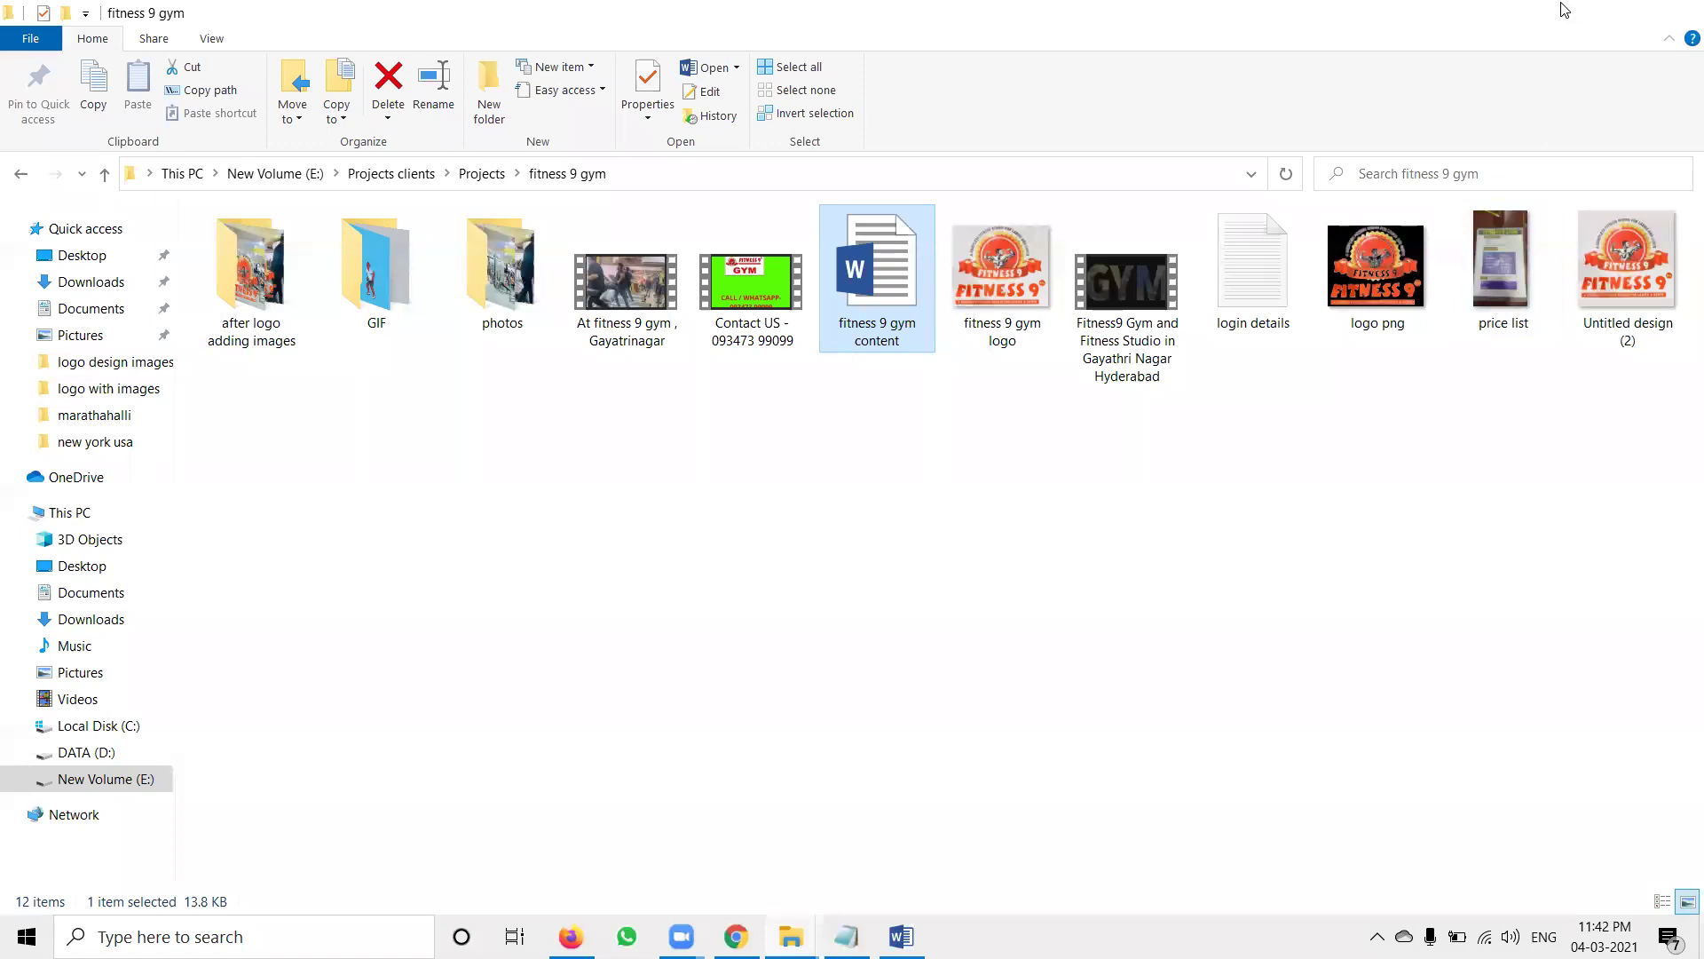
left_click(1564, 12)
Paste the gym description and create the 'Fitness 9 gym hyderabad' Page.
type("Fitness9 Gym and Fitness Studio in Gayathri Nagar, Borabanda, Hyderabad. Gyms Near Me Bora Banda, Moosapet")
scroll(165, 677, "down", 2)
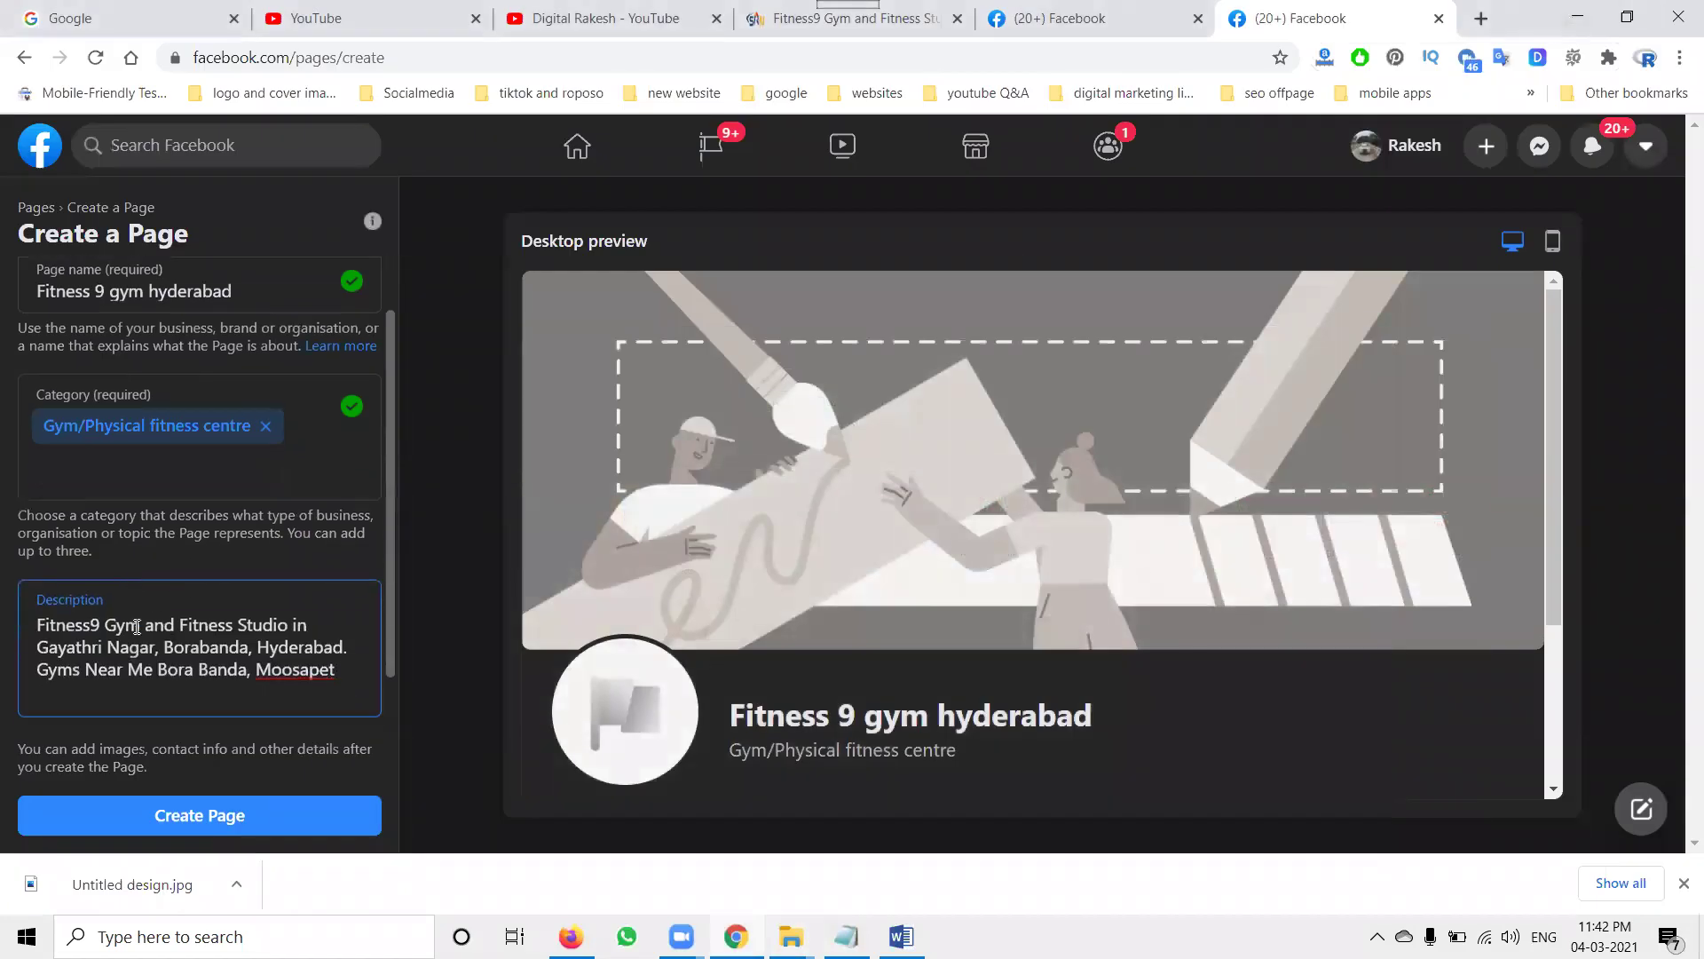
left_click(133, 819)
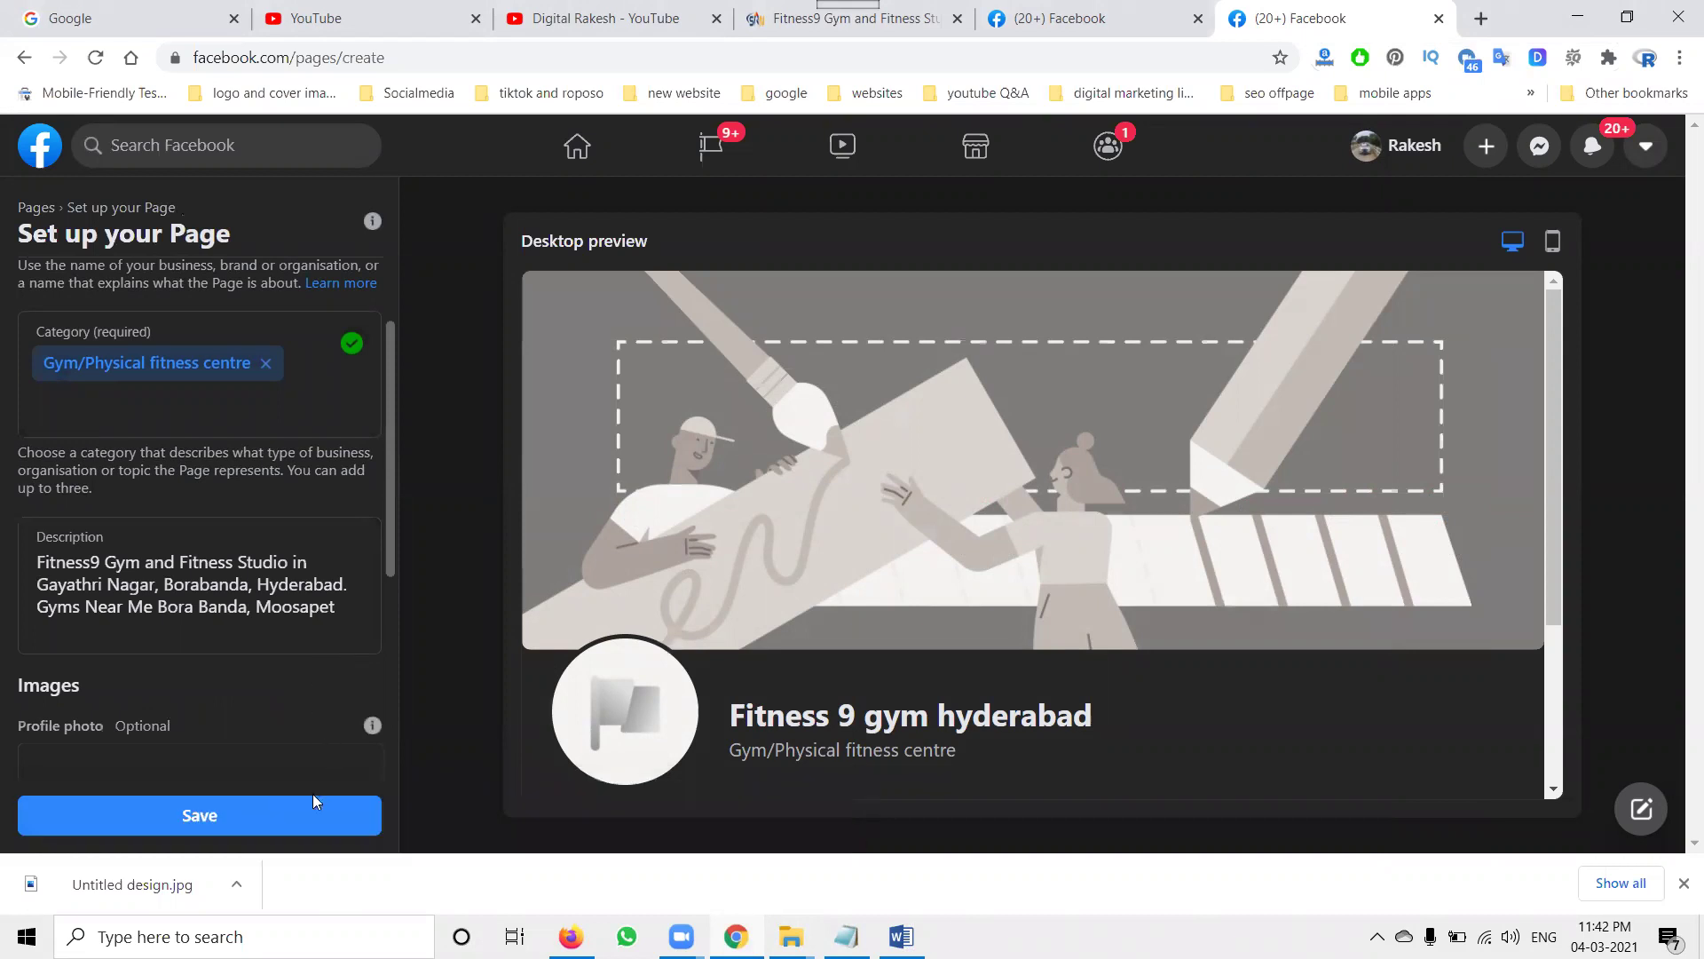
scroll(266, 770, "down", 5)
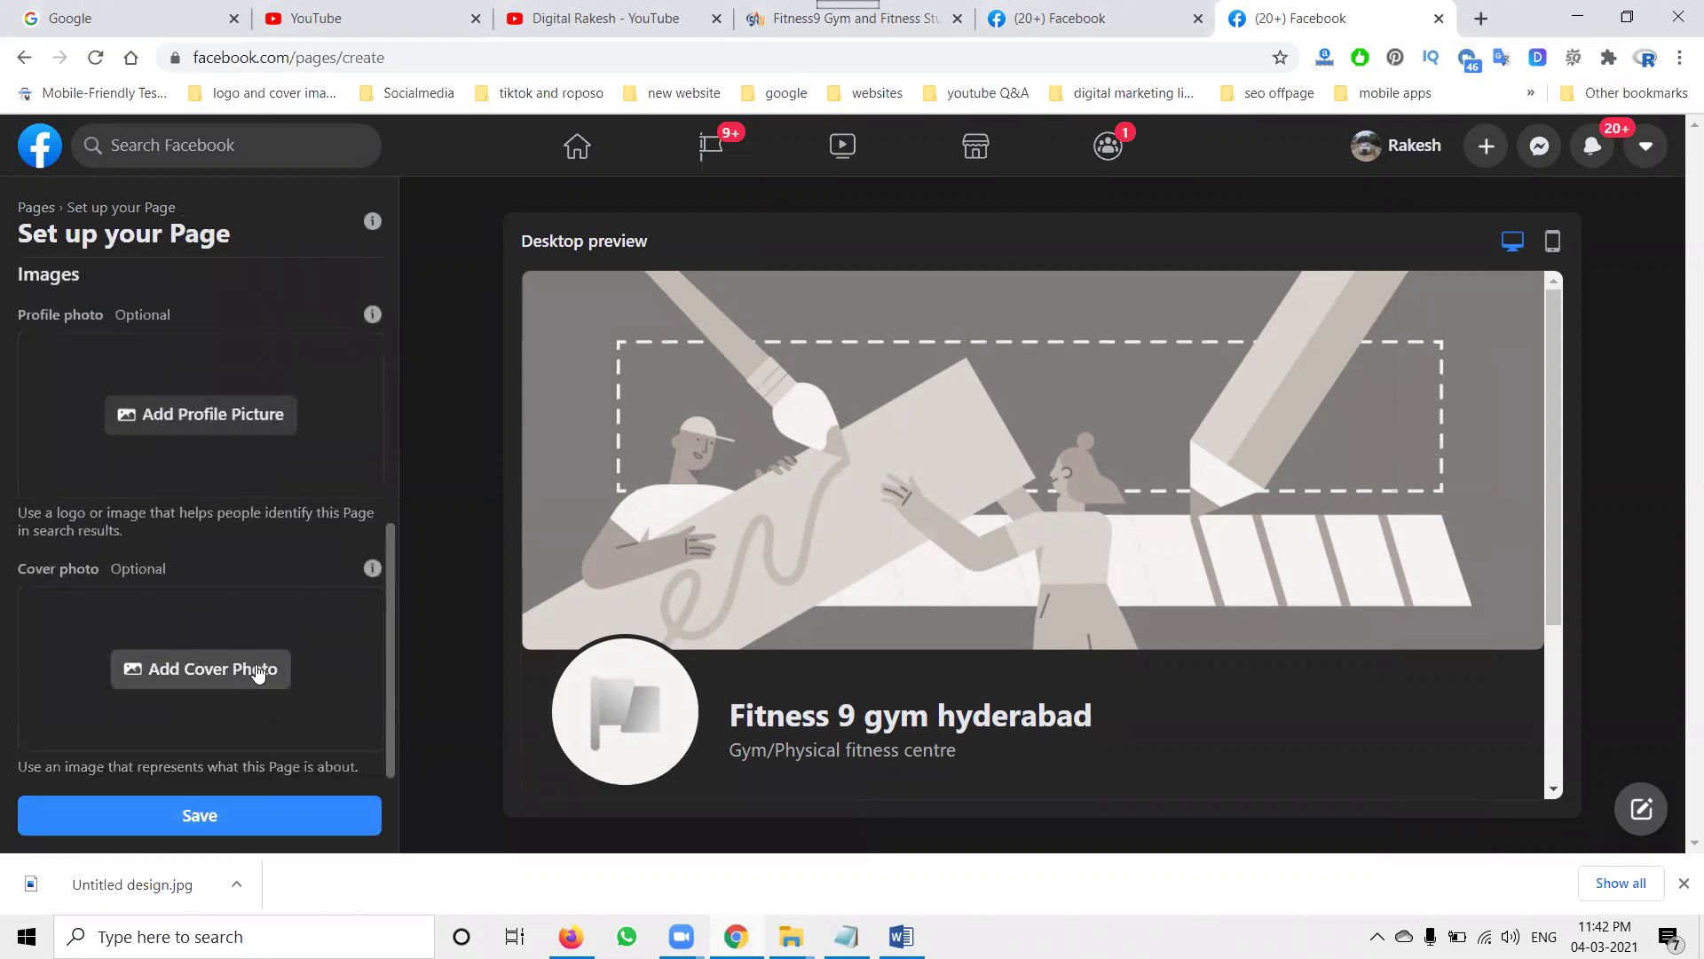
left_click(213, 417)
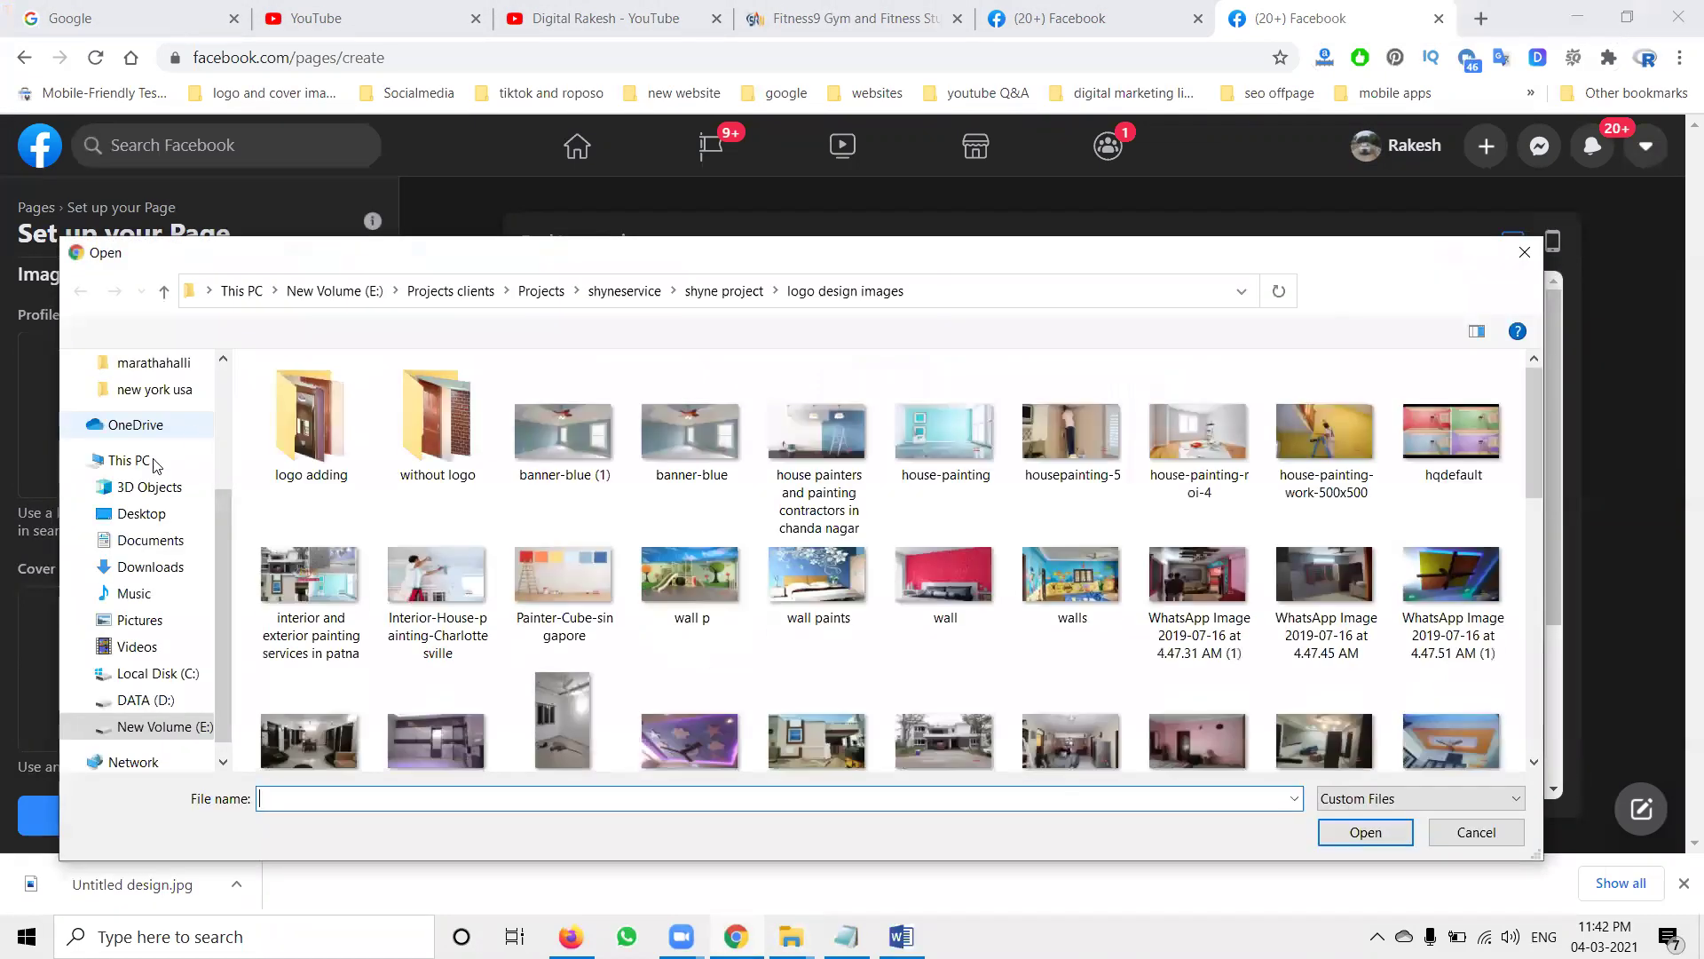
left_click(133, 566)
left_click(316, 471)
double_click(316, 468)
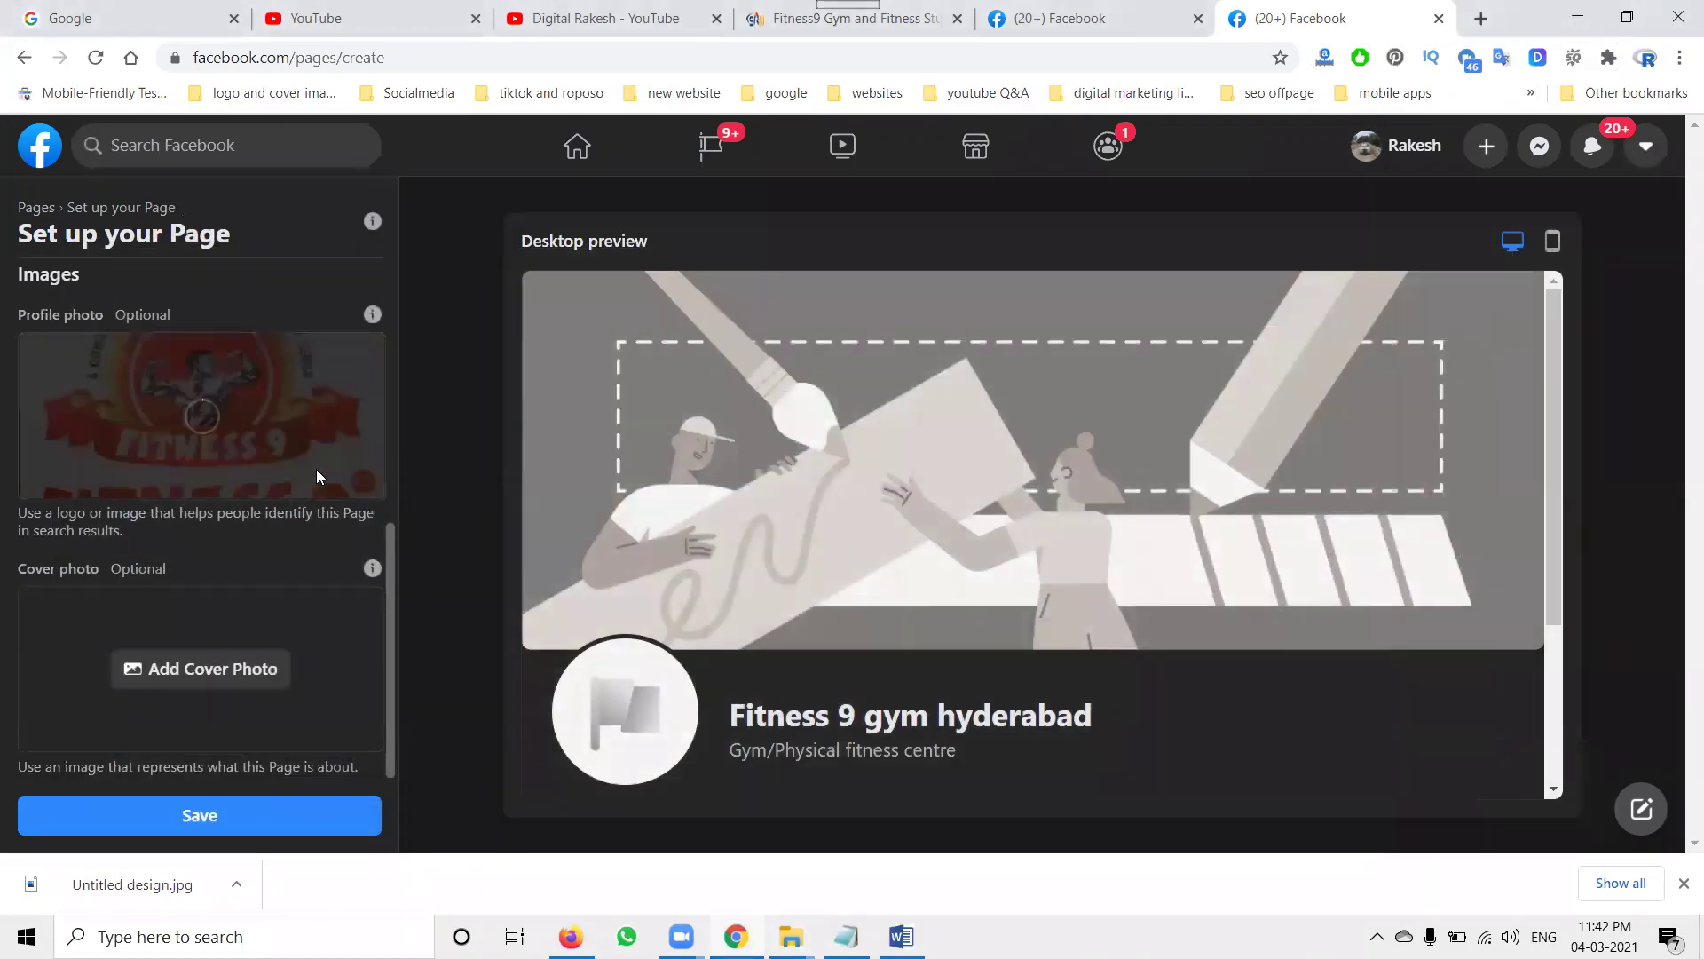
Use the 'fitness 9 gym' image from the logo footer folder as cover, and save.
left_click(212, 673)
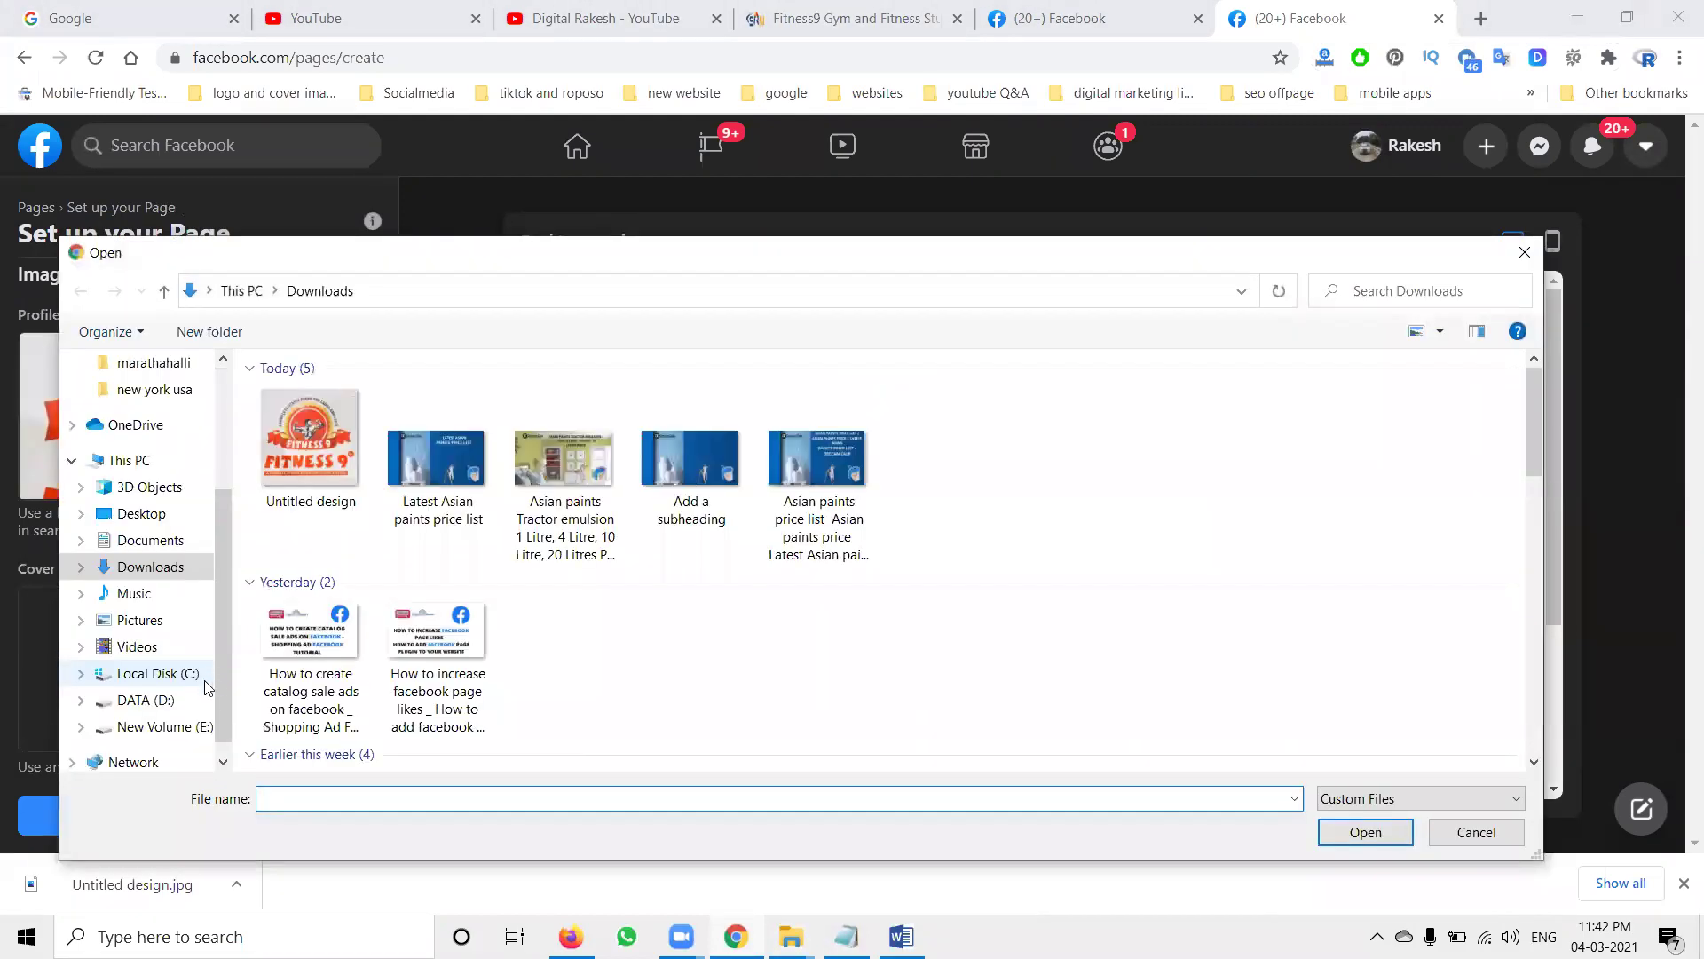
left_click(173, 728)
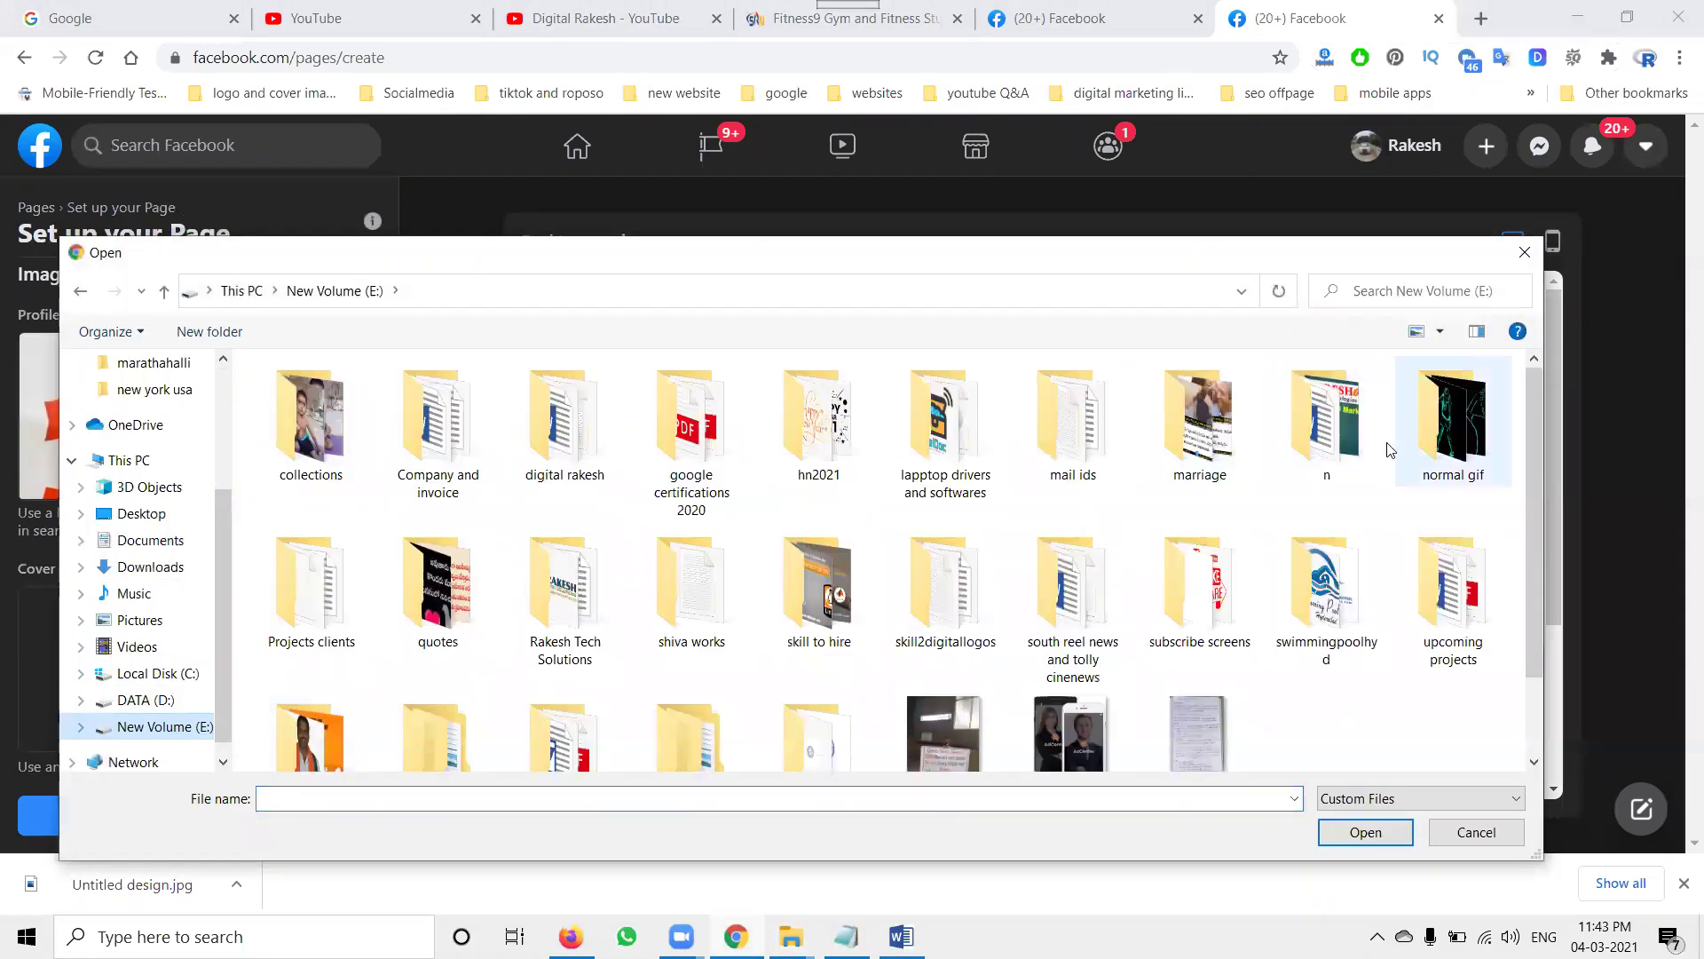
double_click(327, 612)
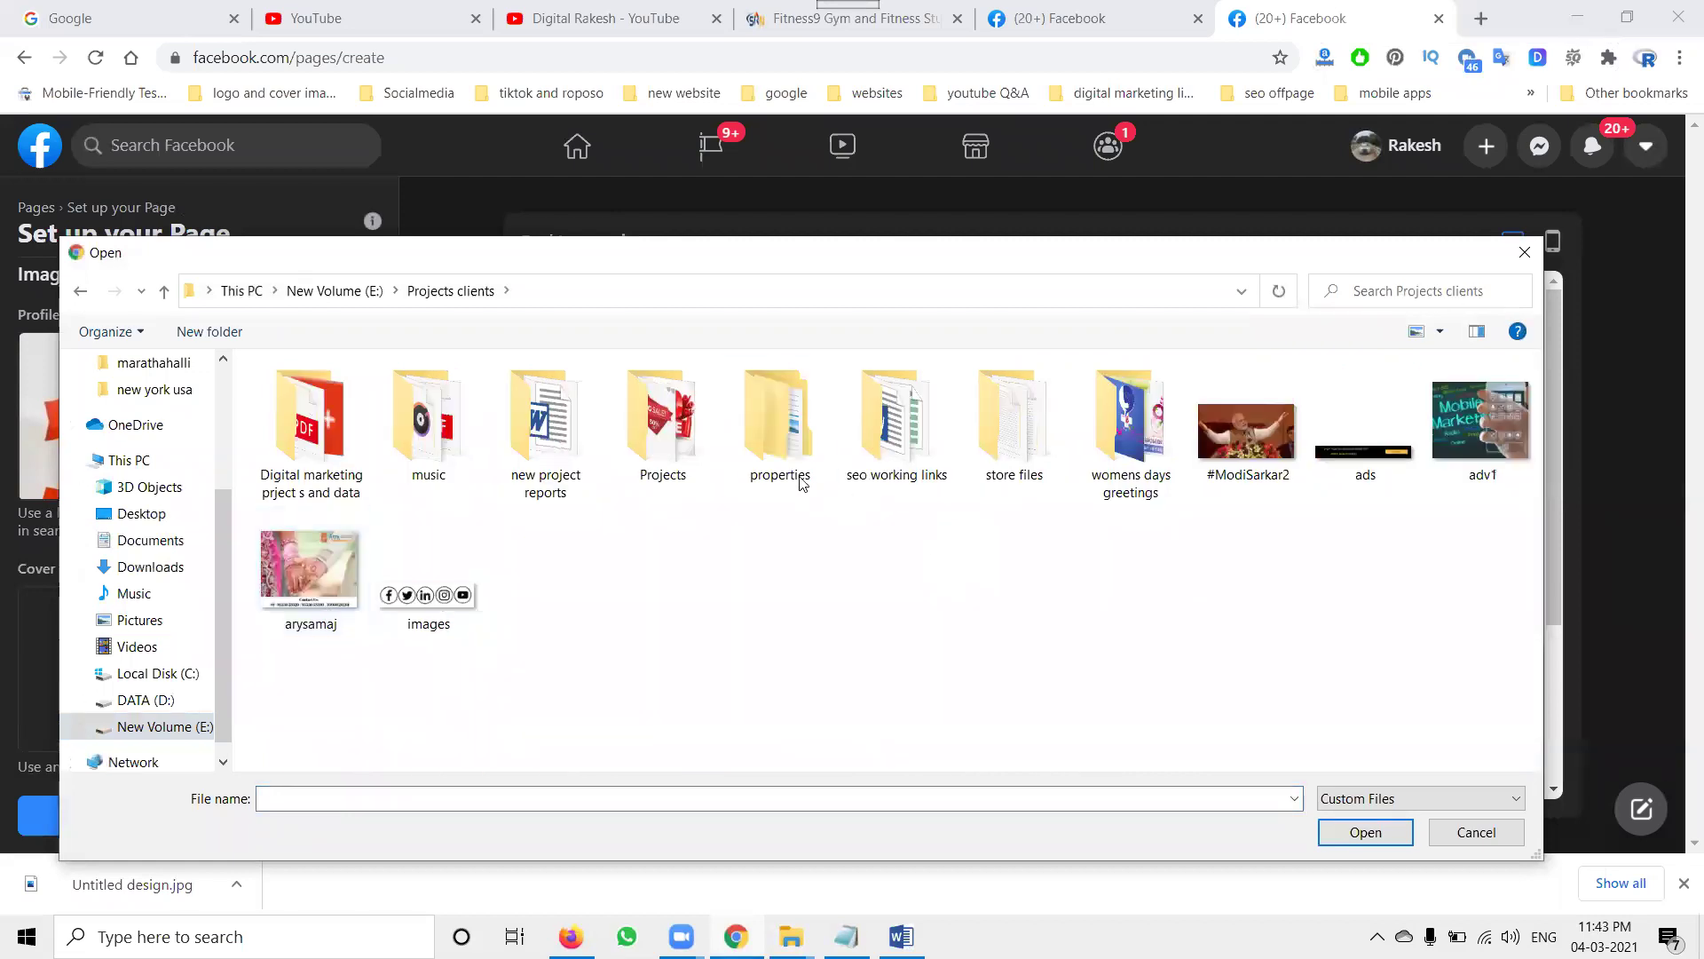
double_click(653, 459)
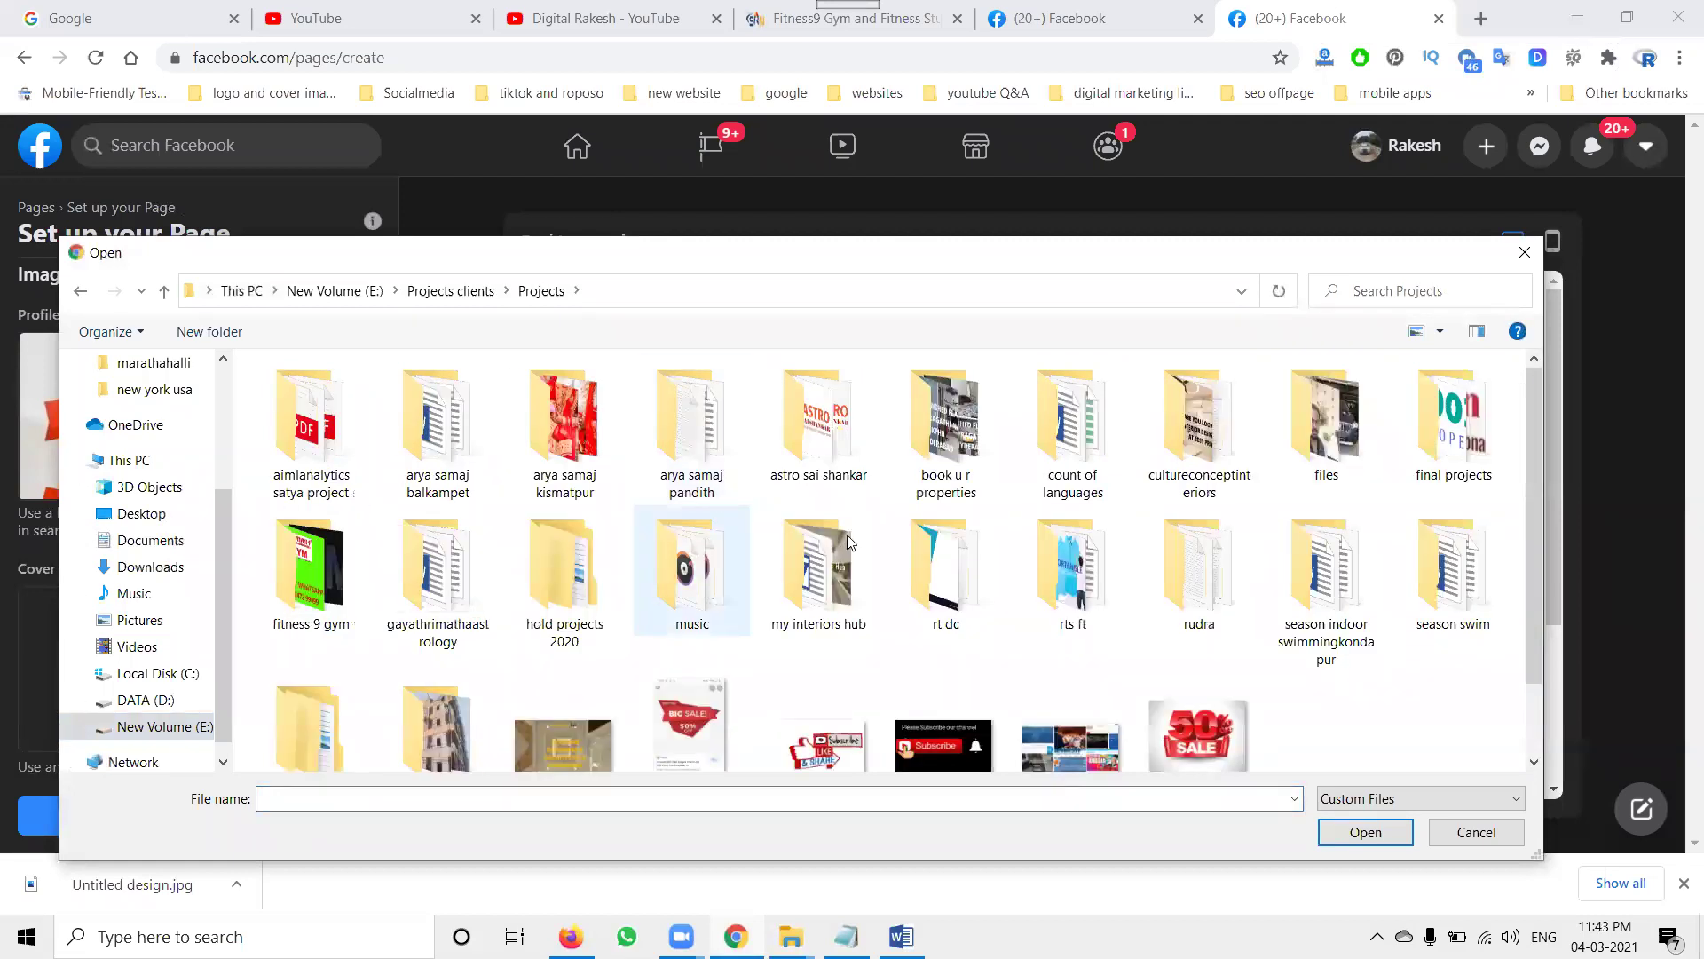
double_click(317, 568)
double_click(333, 469)
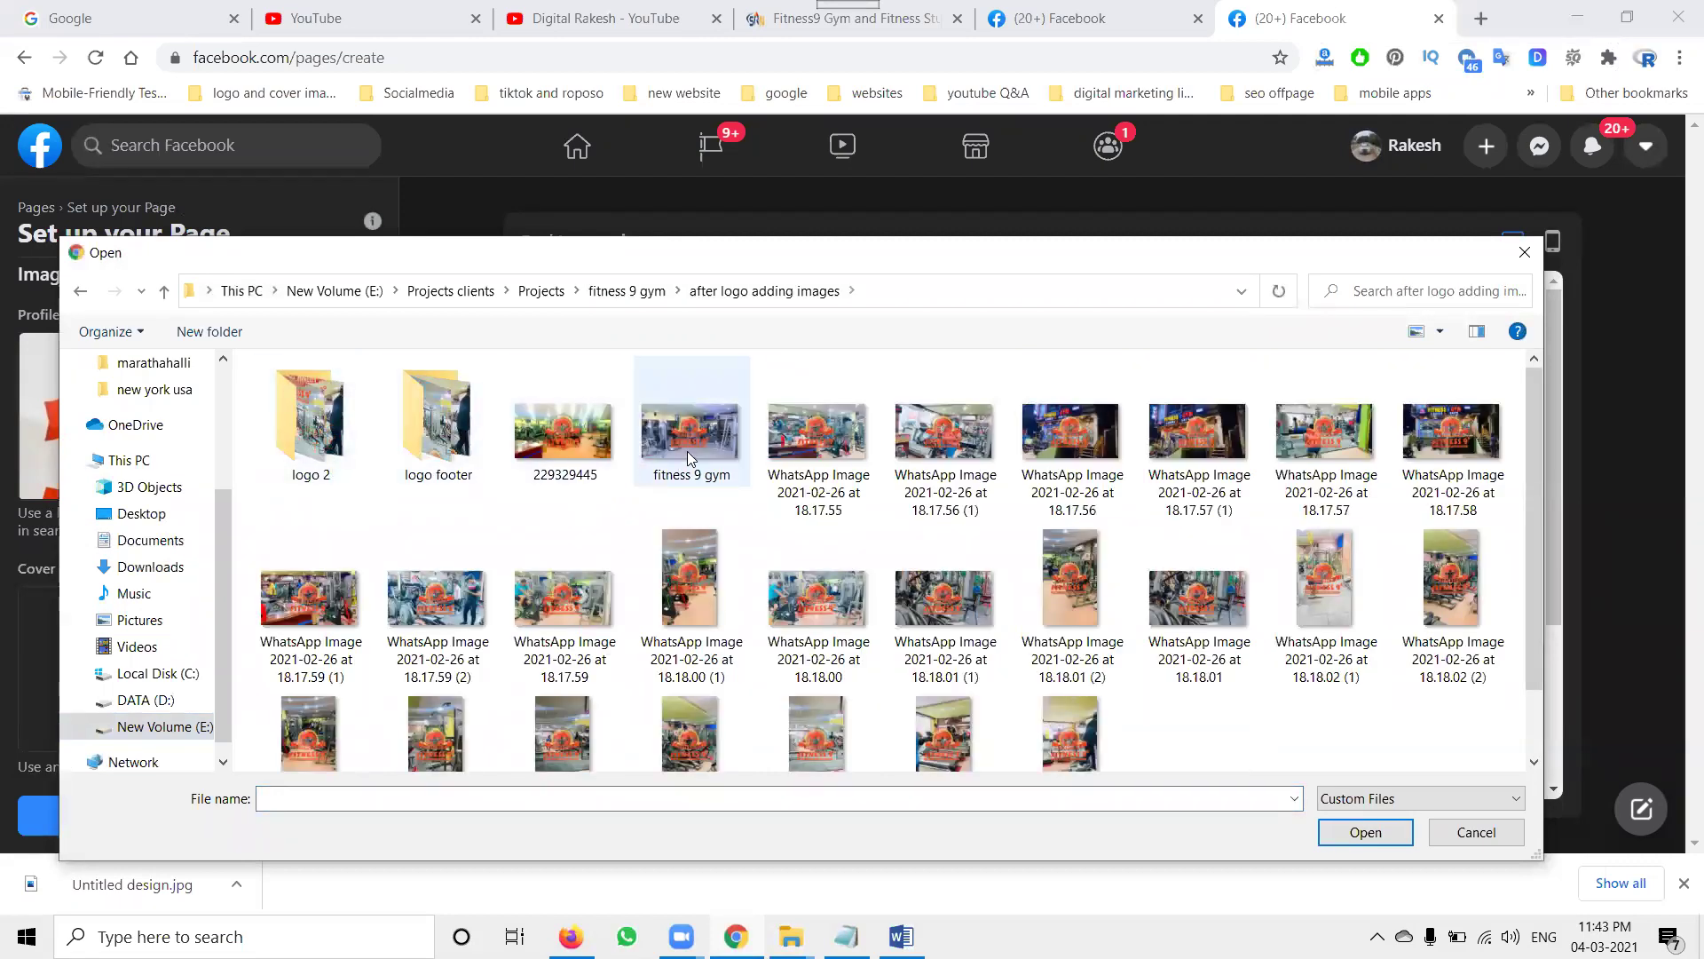
left_click(439, 444)
double_click(443, 449)
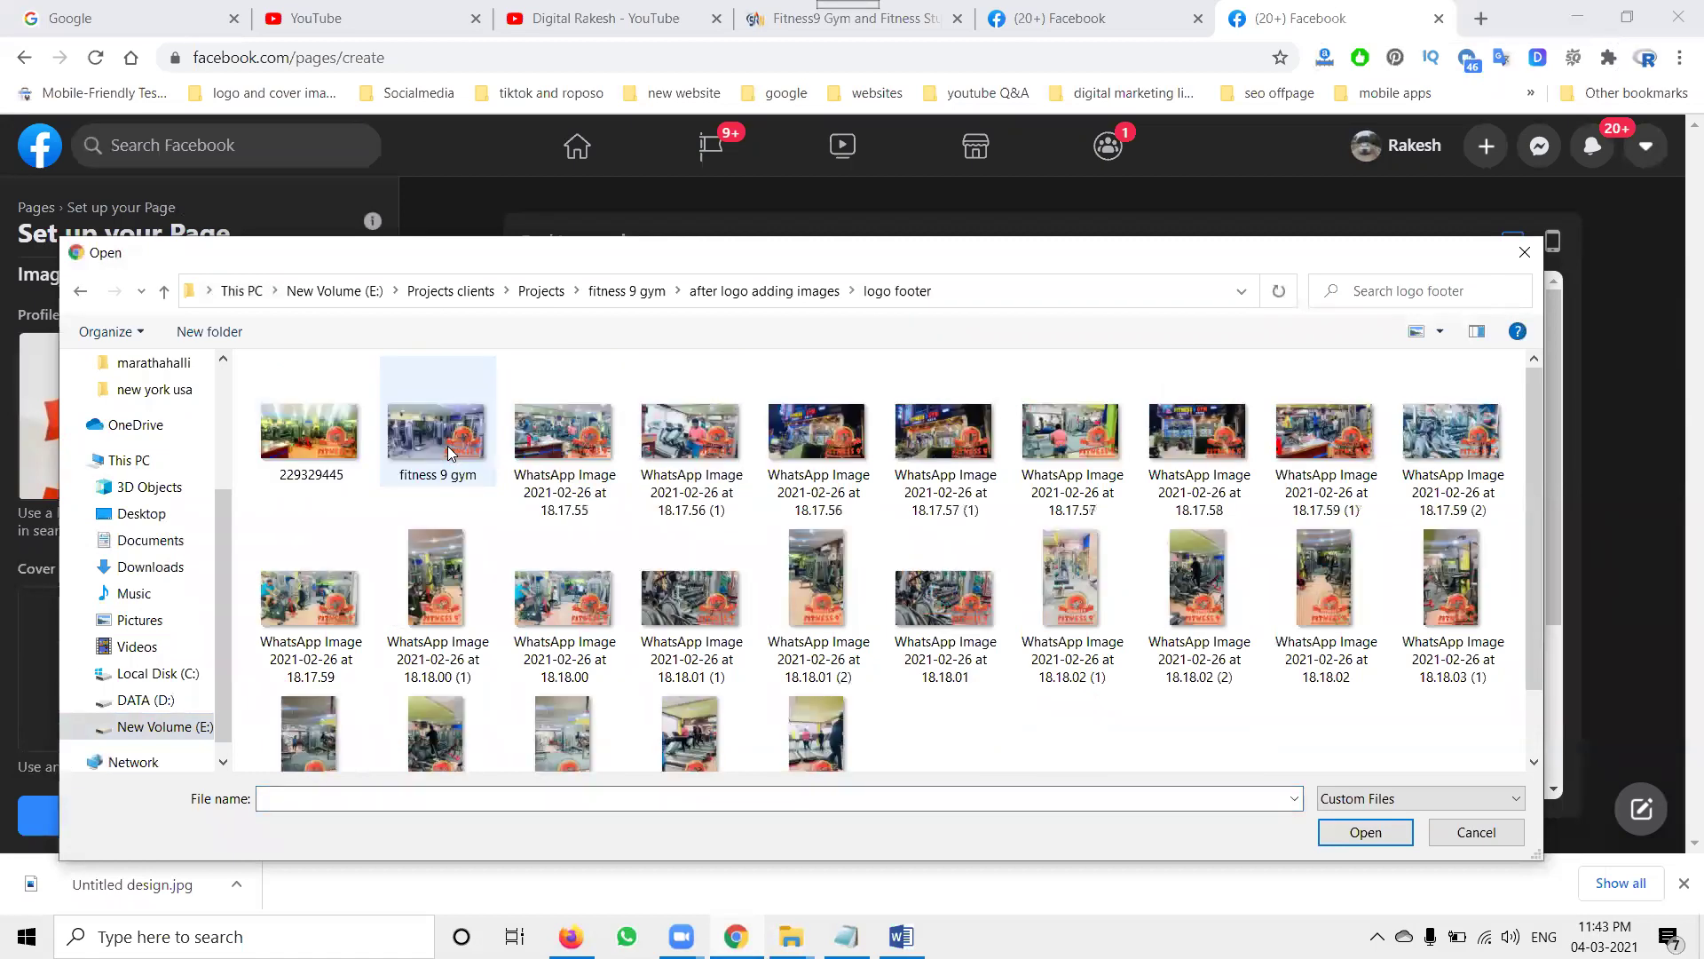
double_click(447, 446)
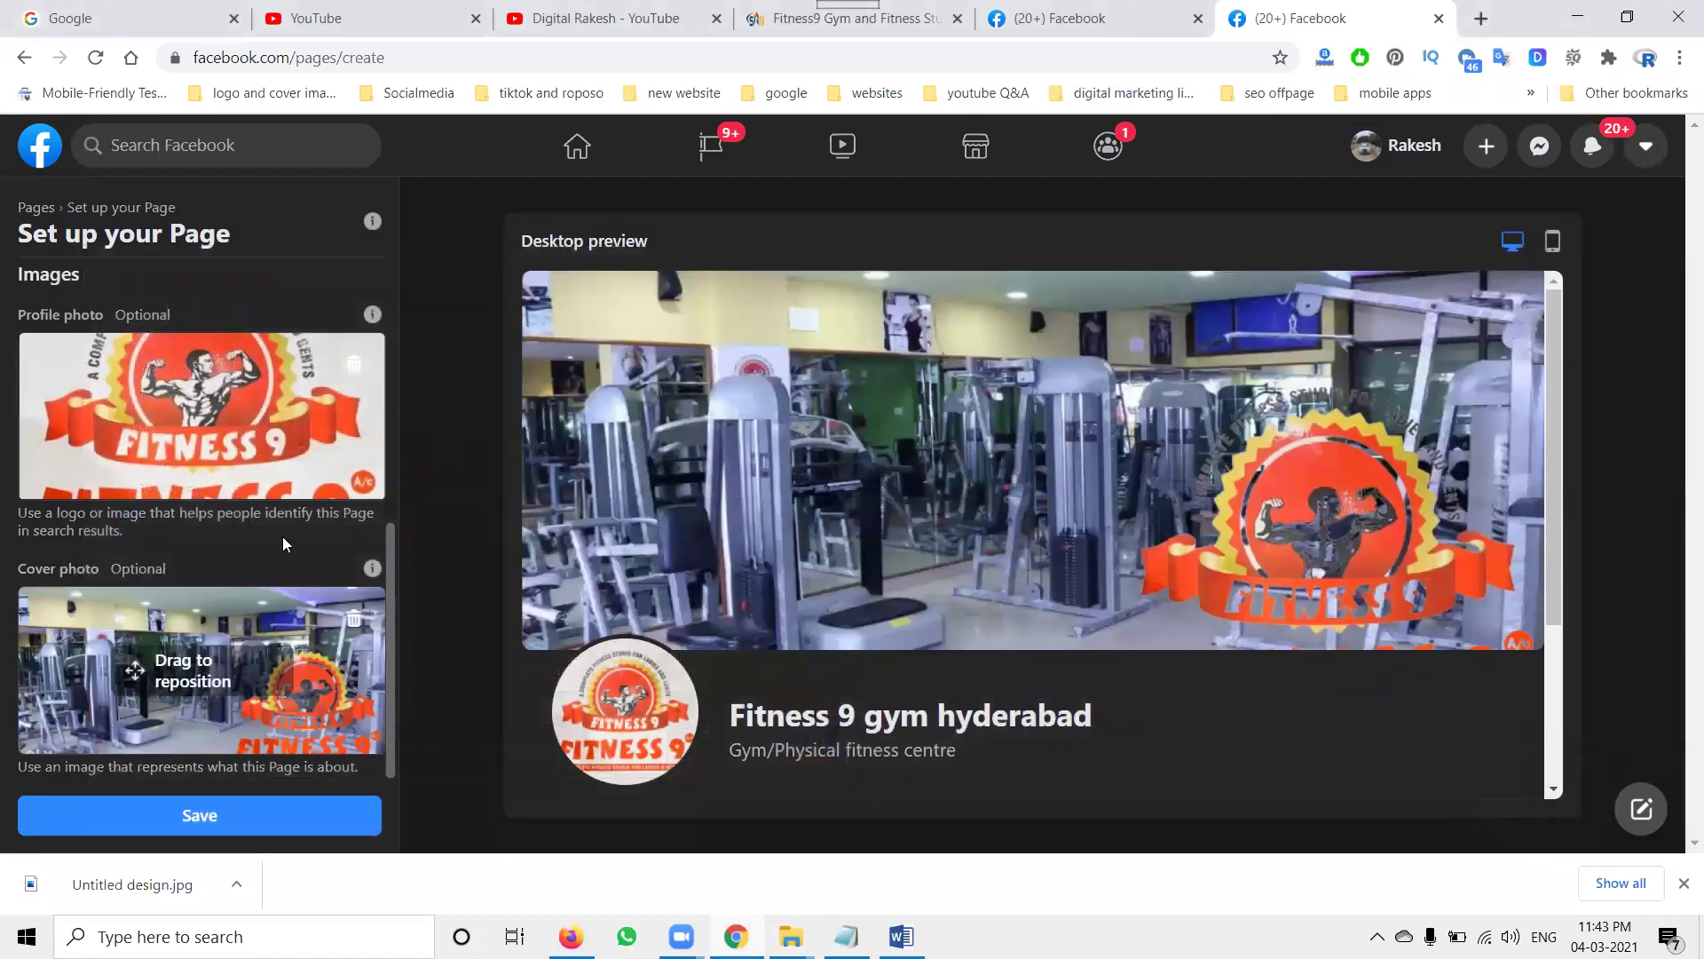
left_click(205, 815)
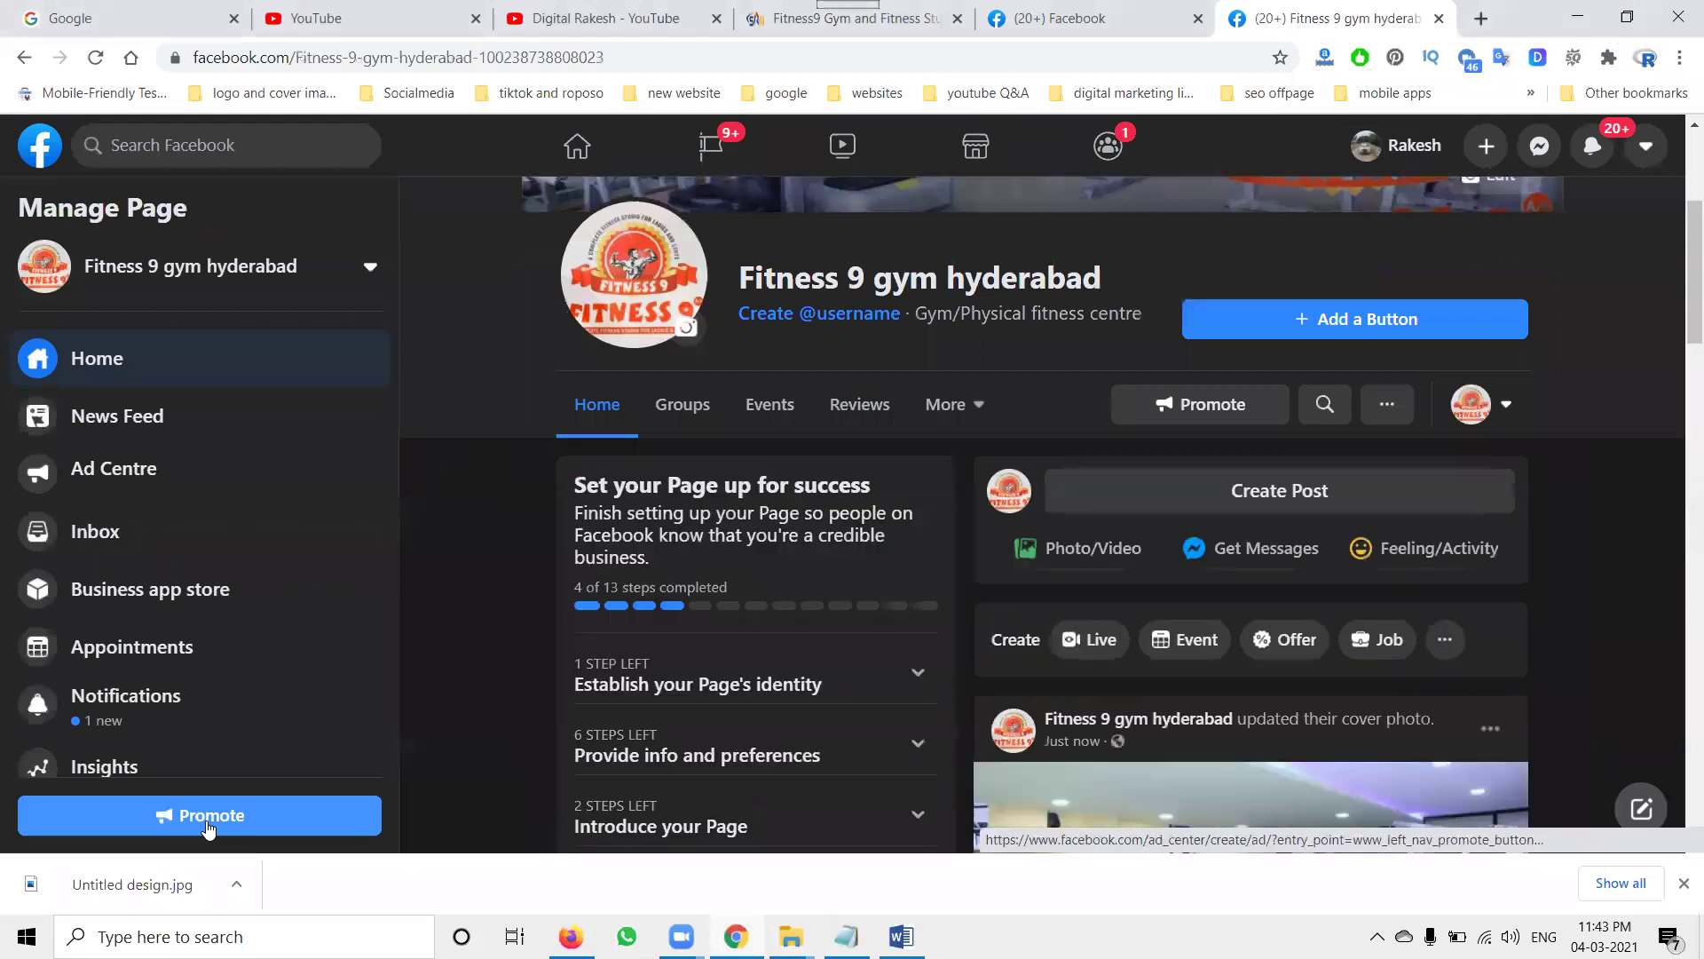
Scroll the new Page's feed and show its More tabs dropdown.
scroll(790, 586, "down", 1)
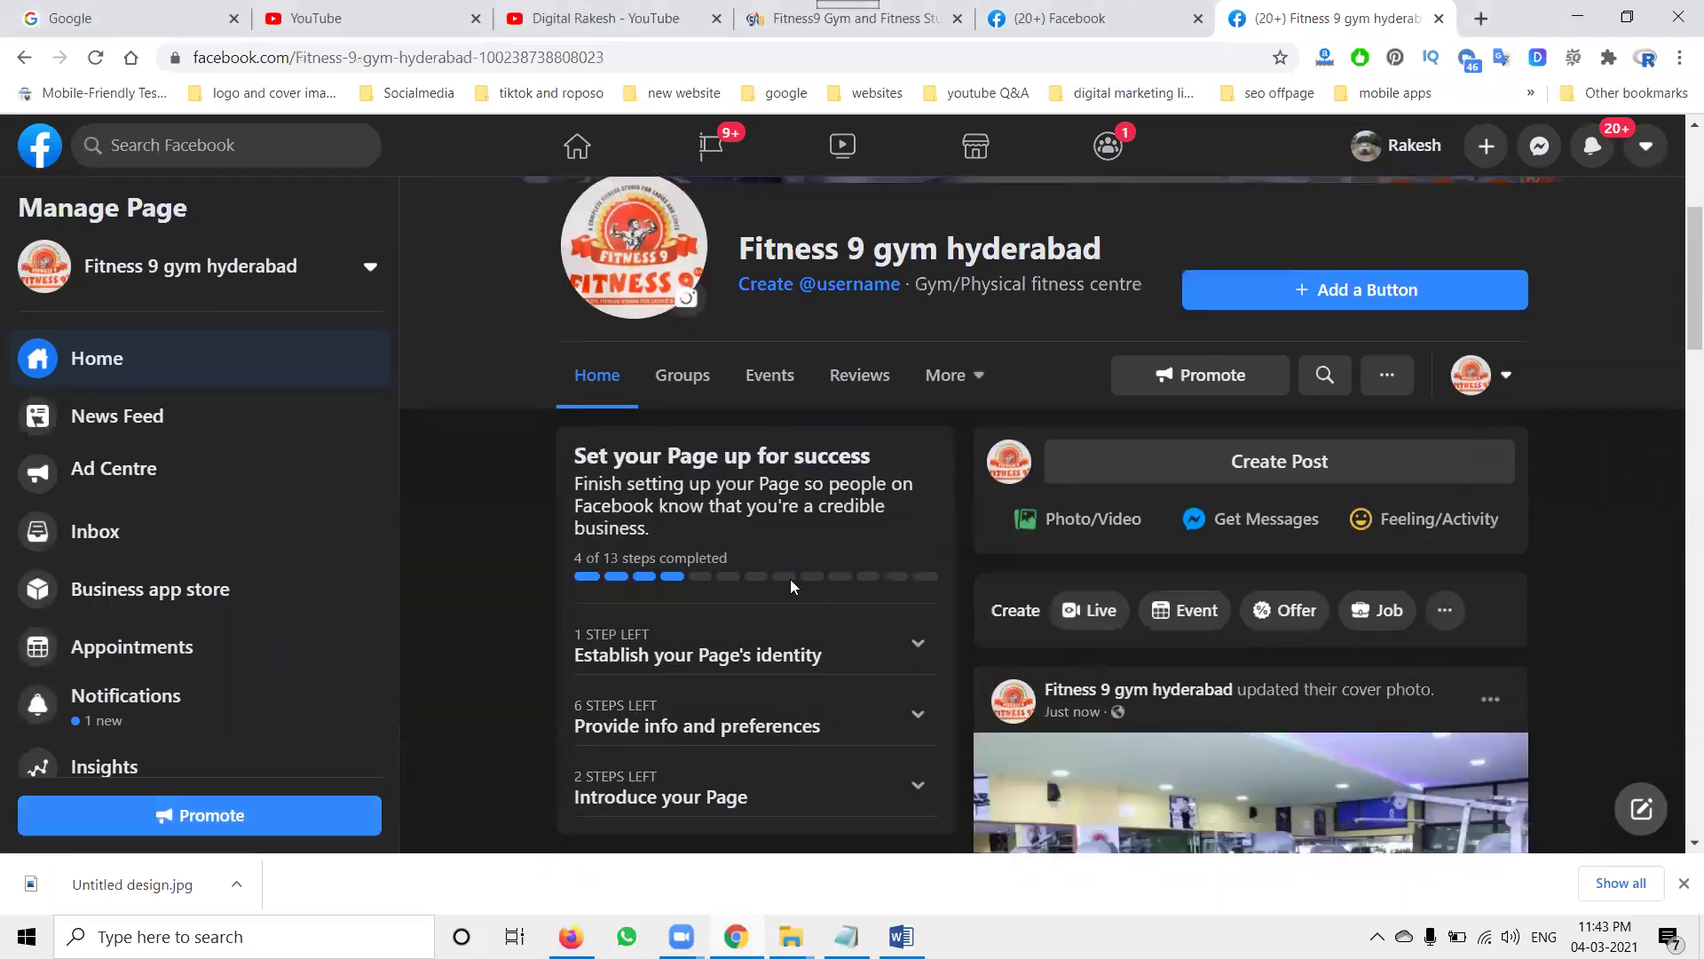
scroll(790, 586, "down", 5)
scroll(799, 577, "up", 5)
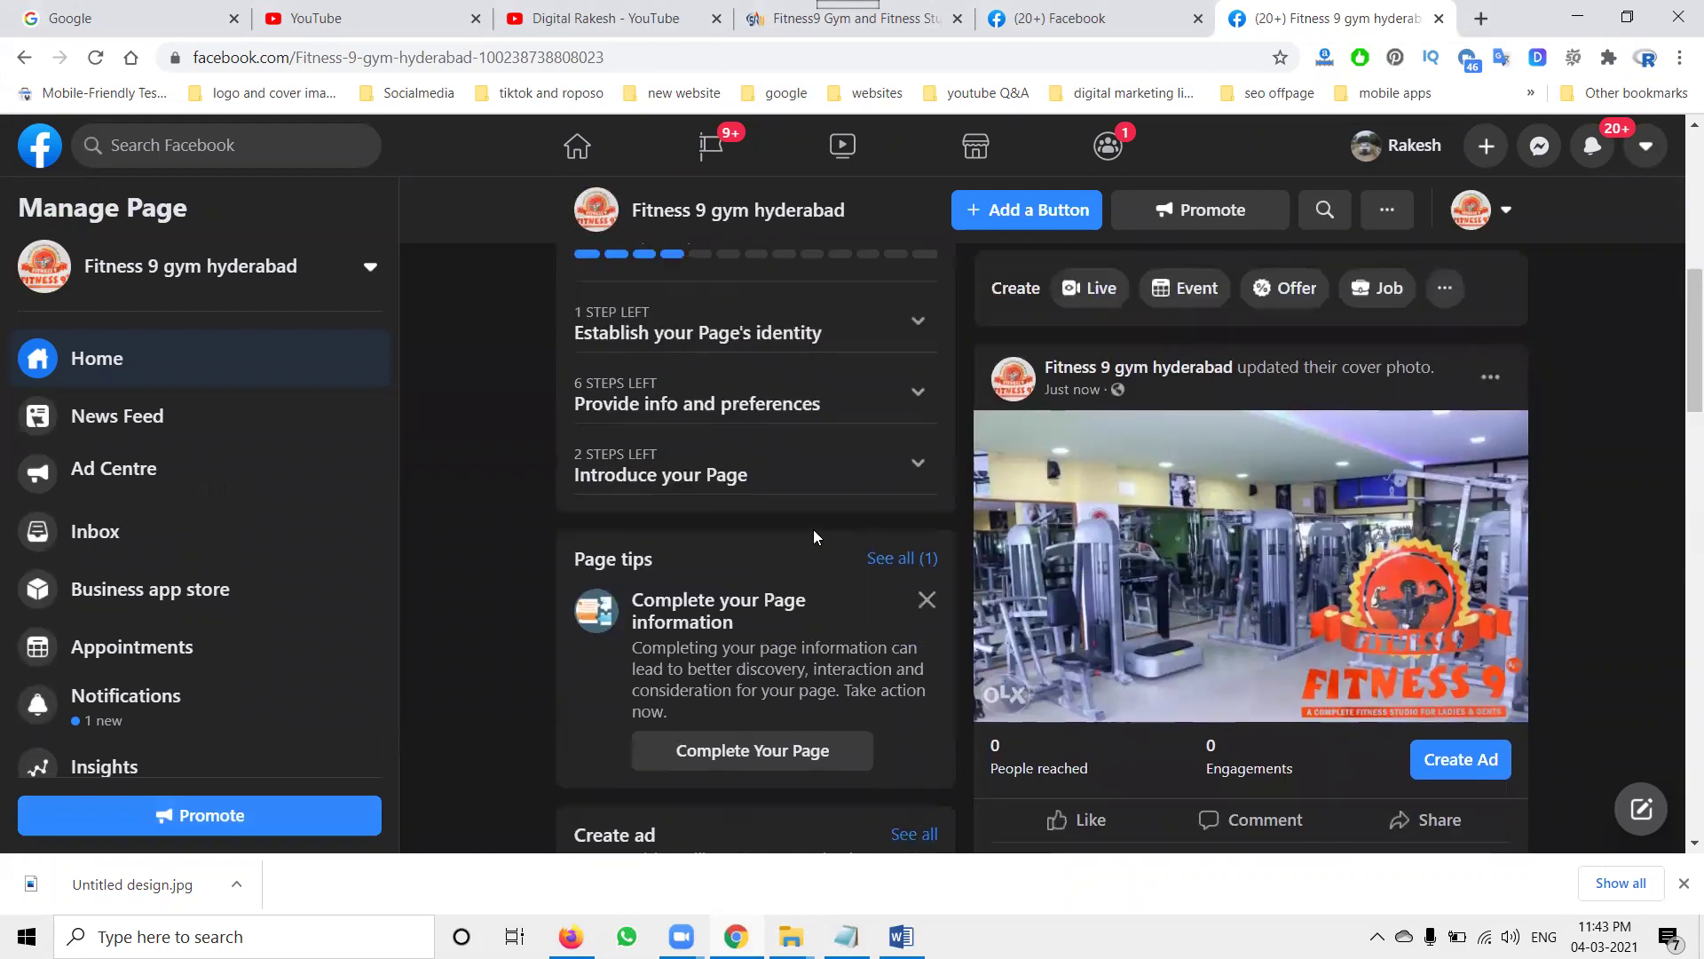
left_click(967, 421)
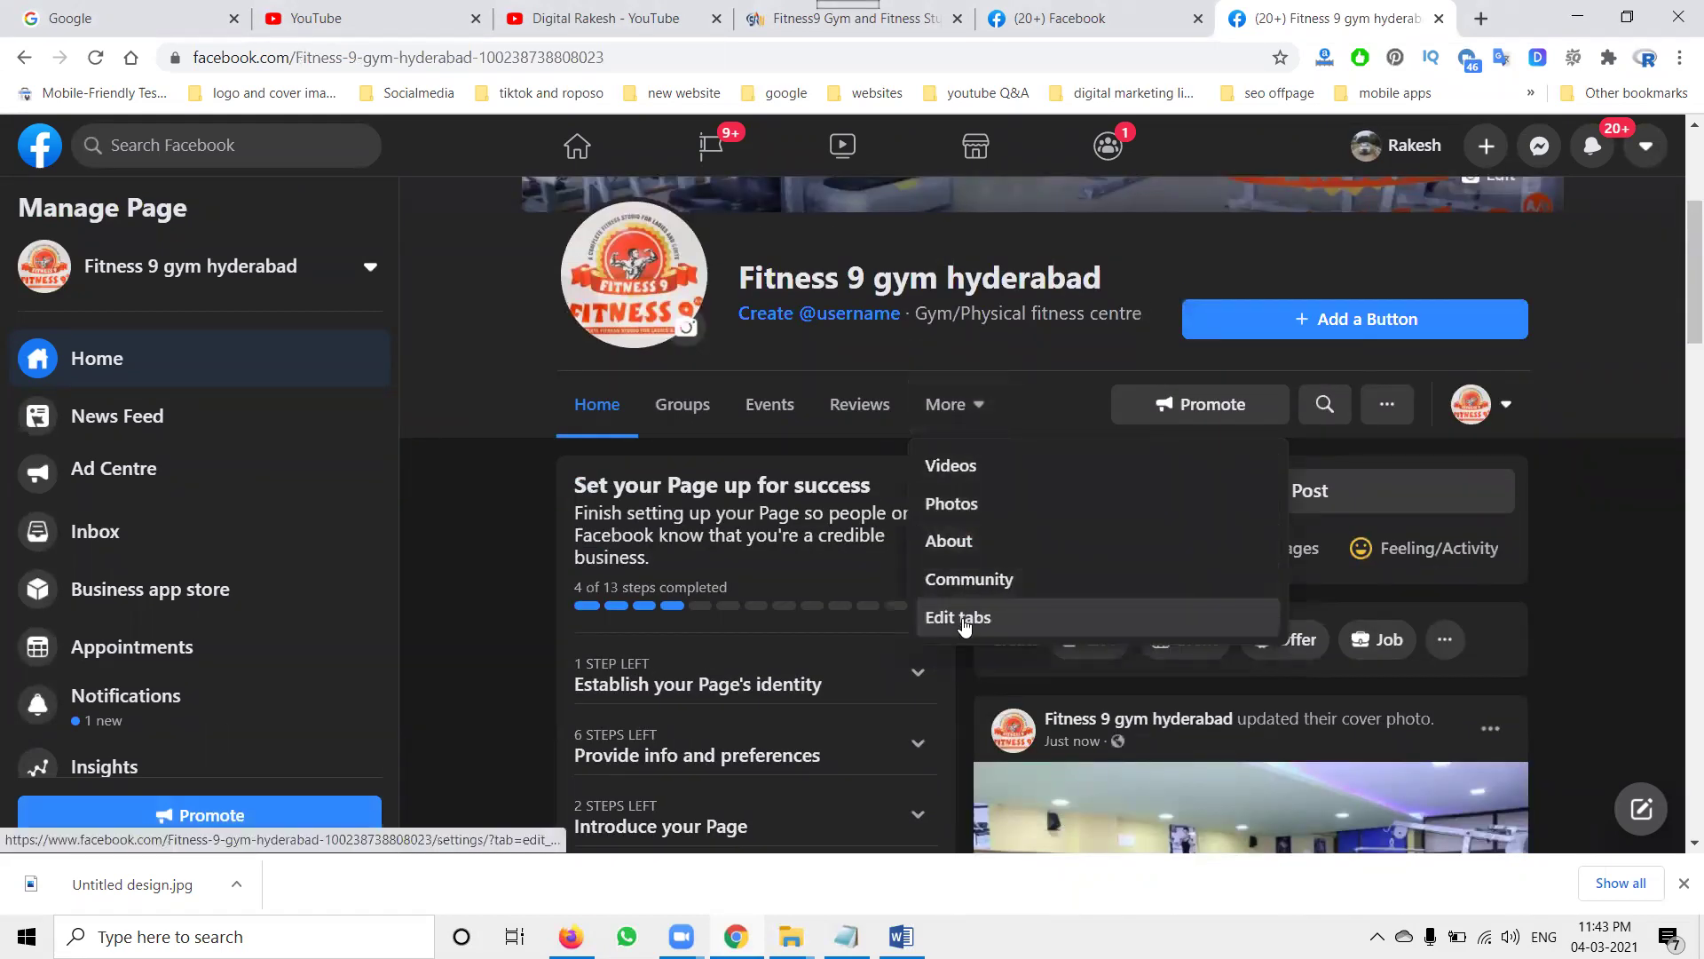
In Edit tabs, move About to the top and Photos right below it.
left_click(965, 622)
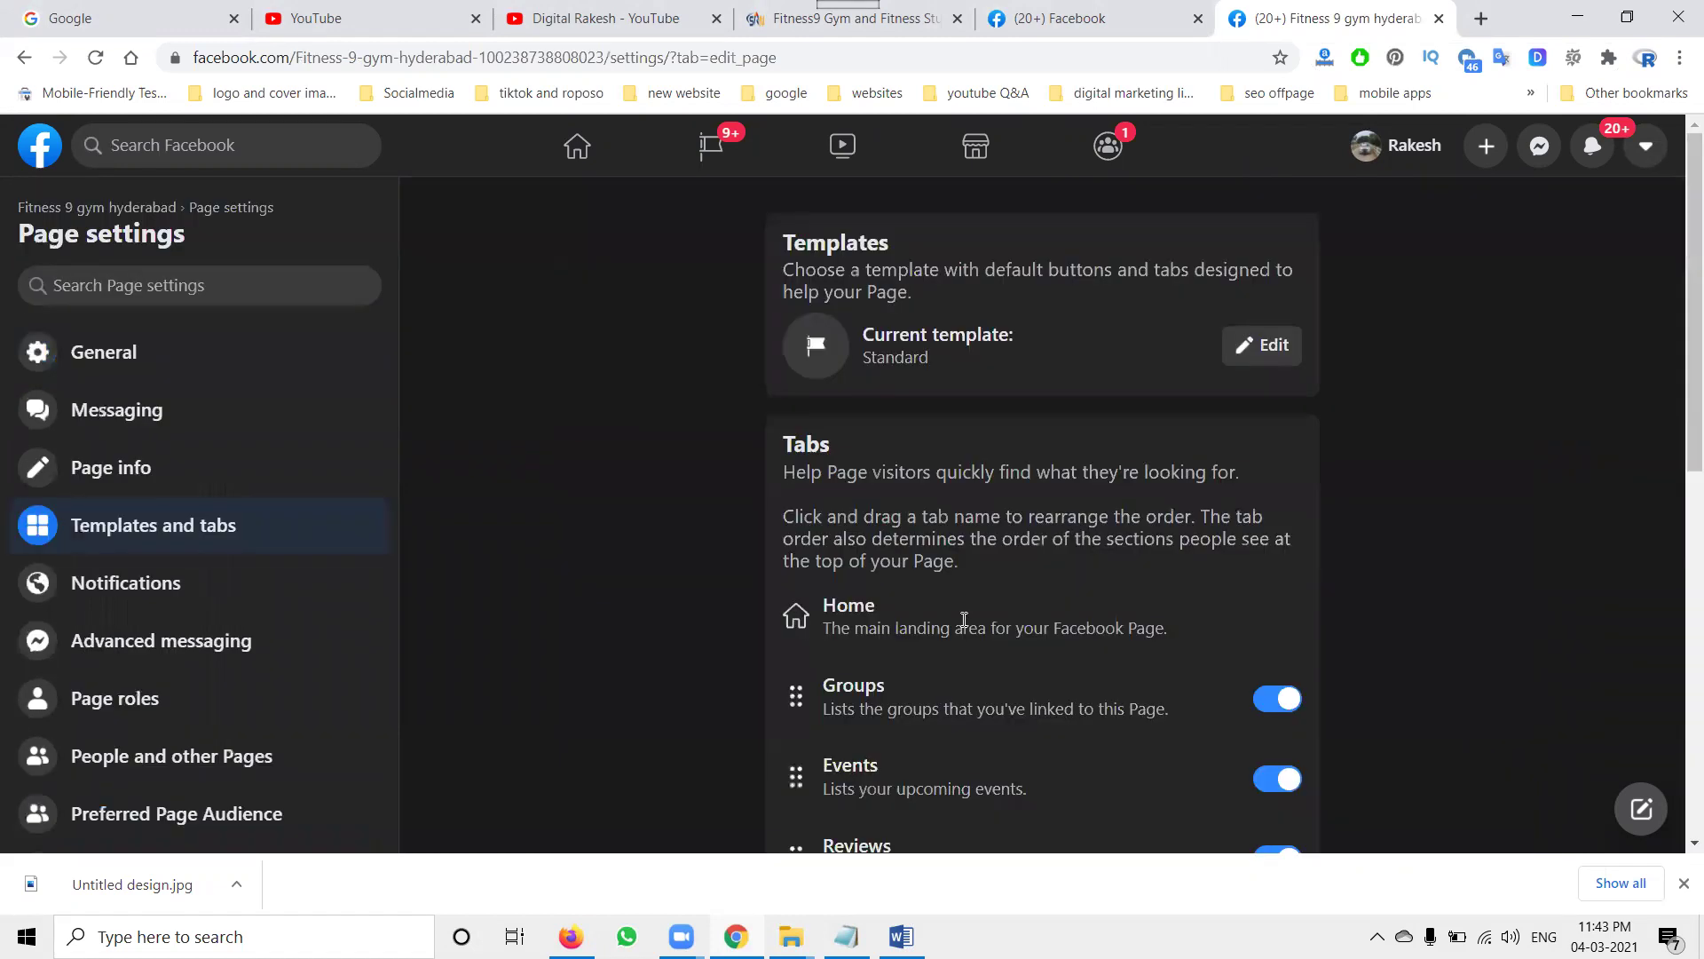
scroll(930, 619, "down", 5)
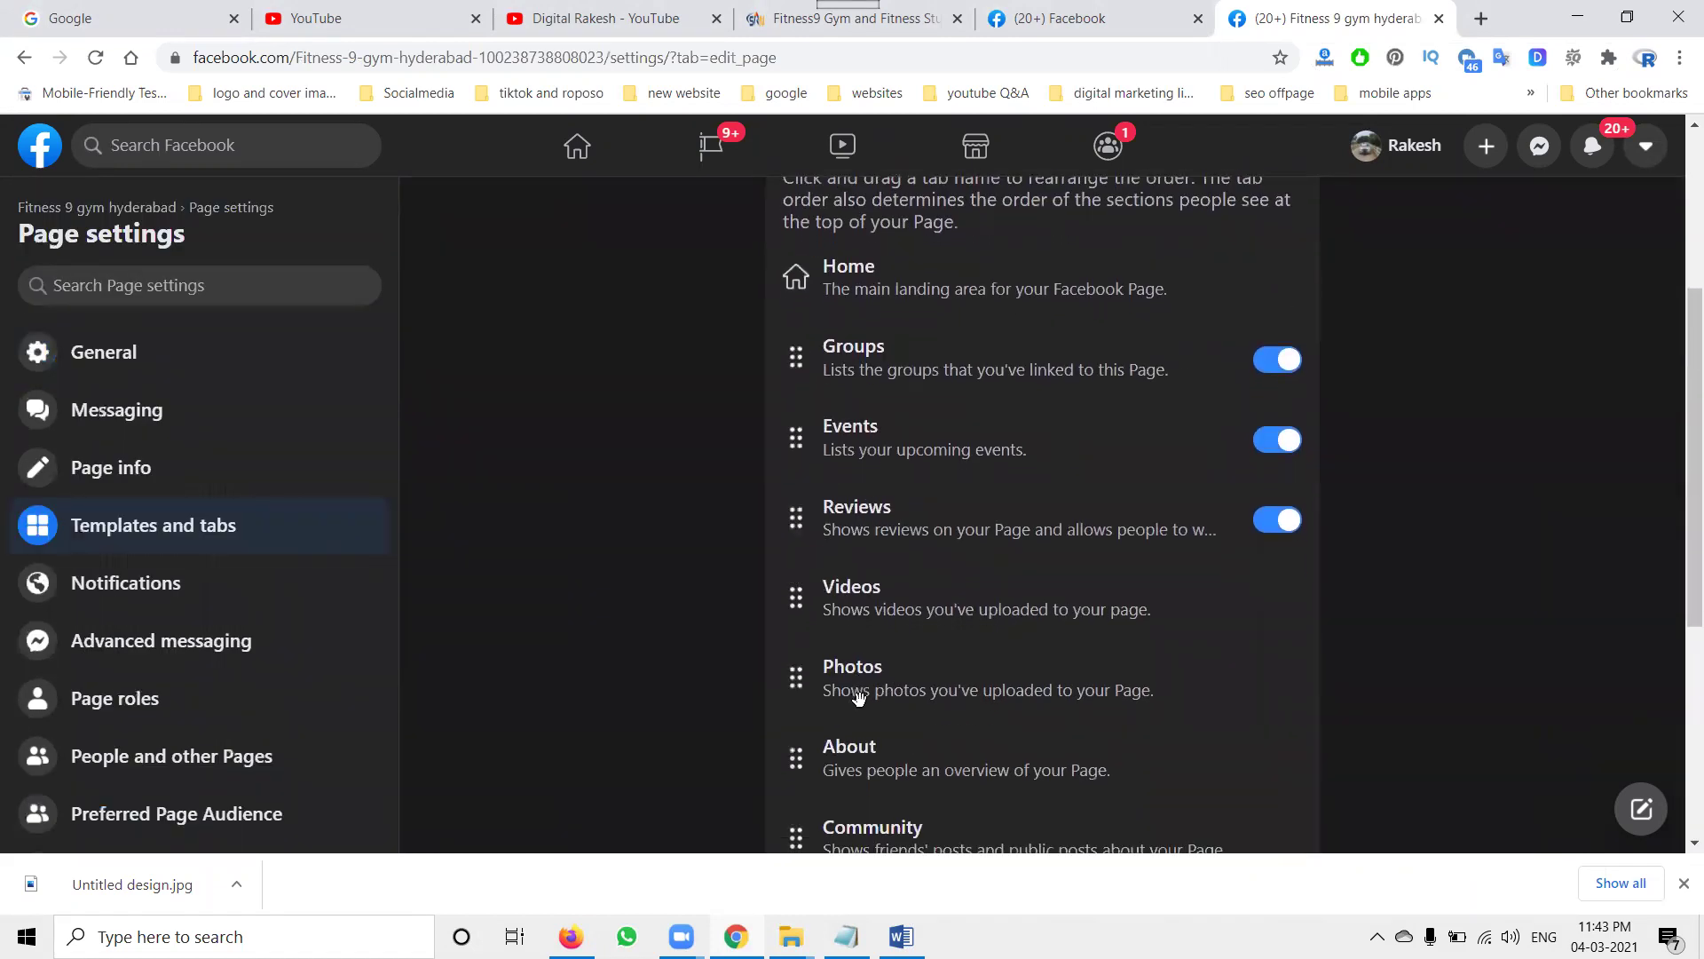
left_click_drag(842, 659, 834, 259)
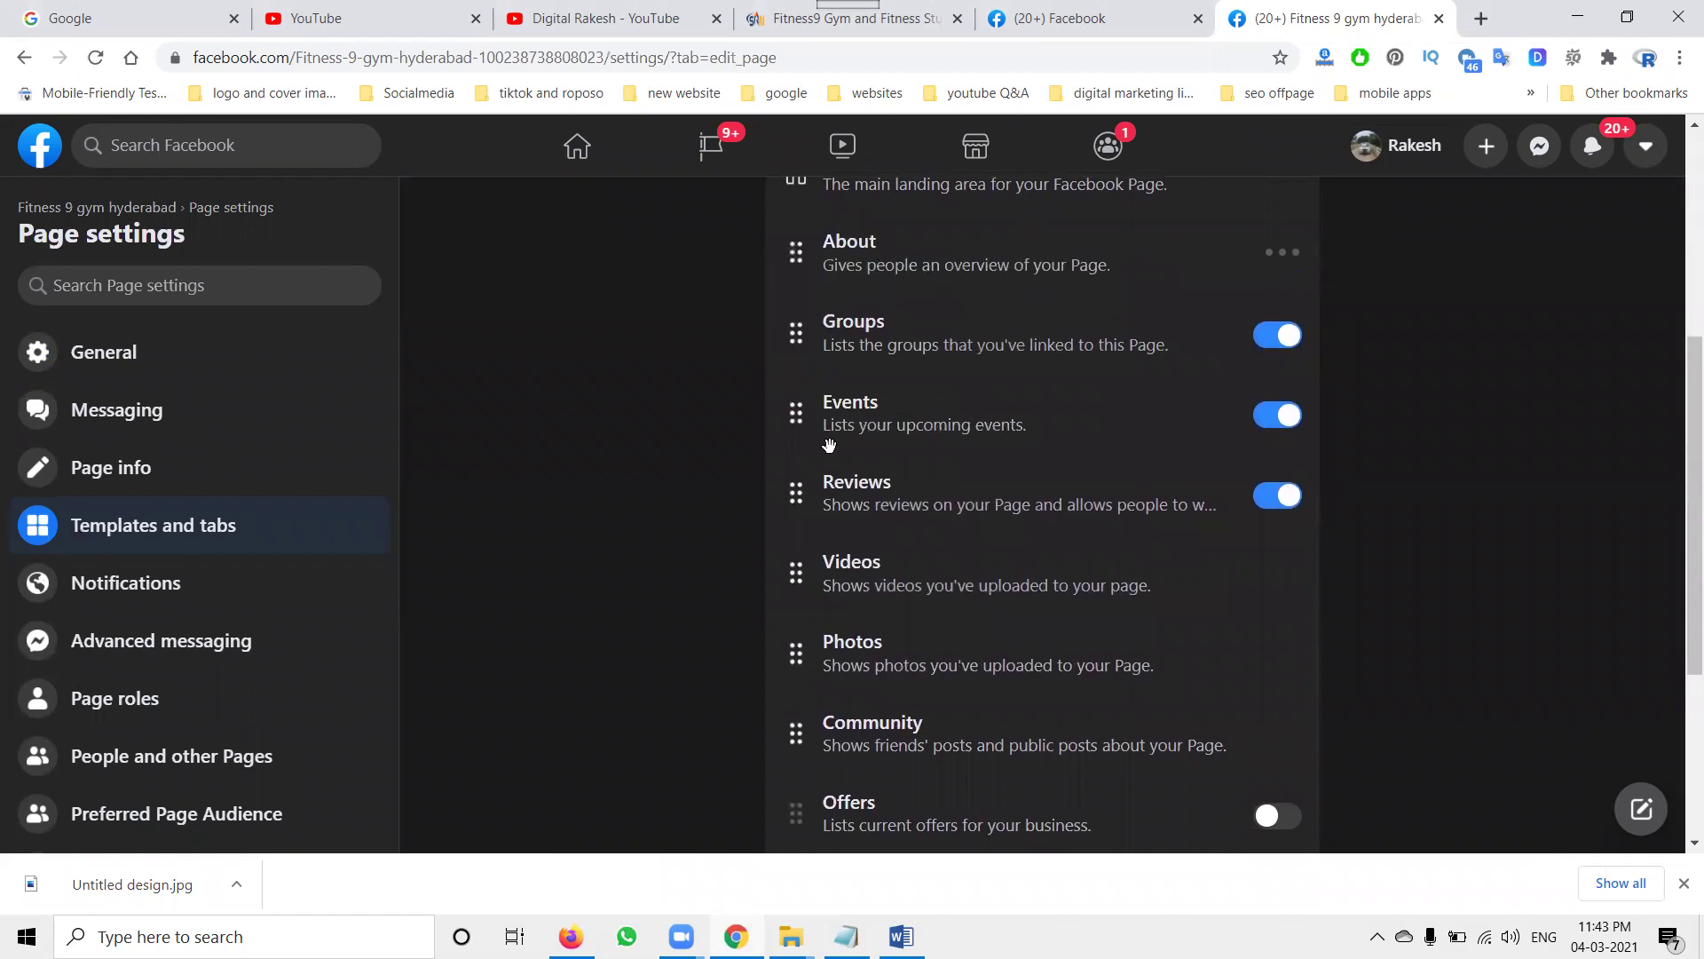
left_click_drag(851, 645, 838, 566)
left_click(841, 327)
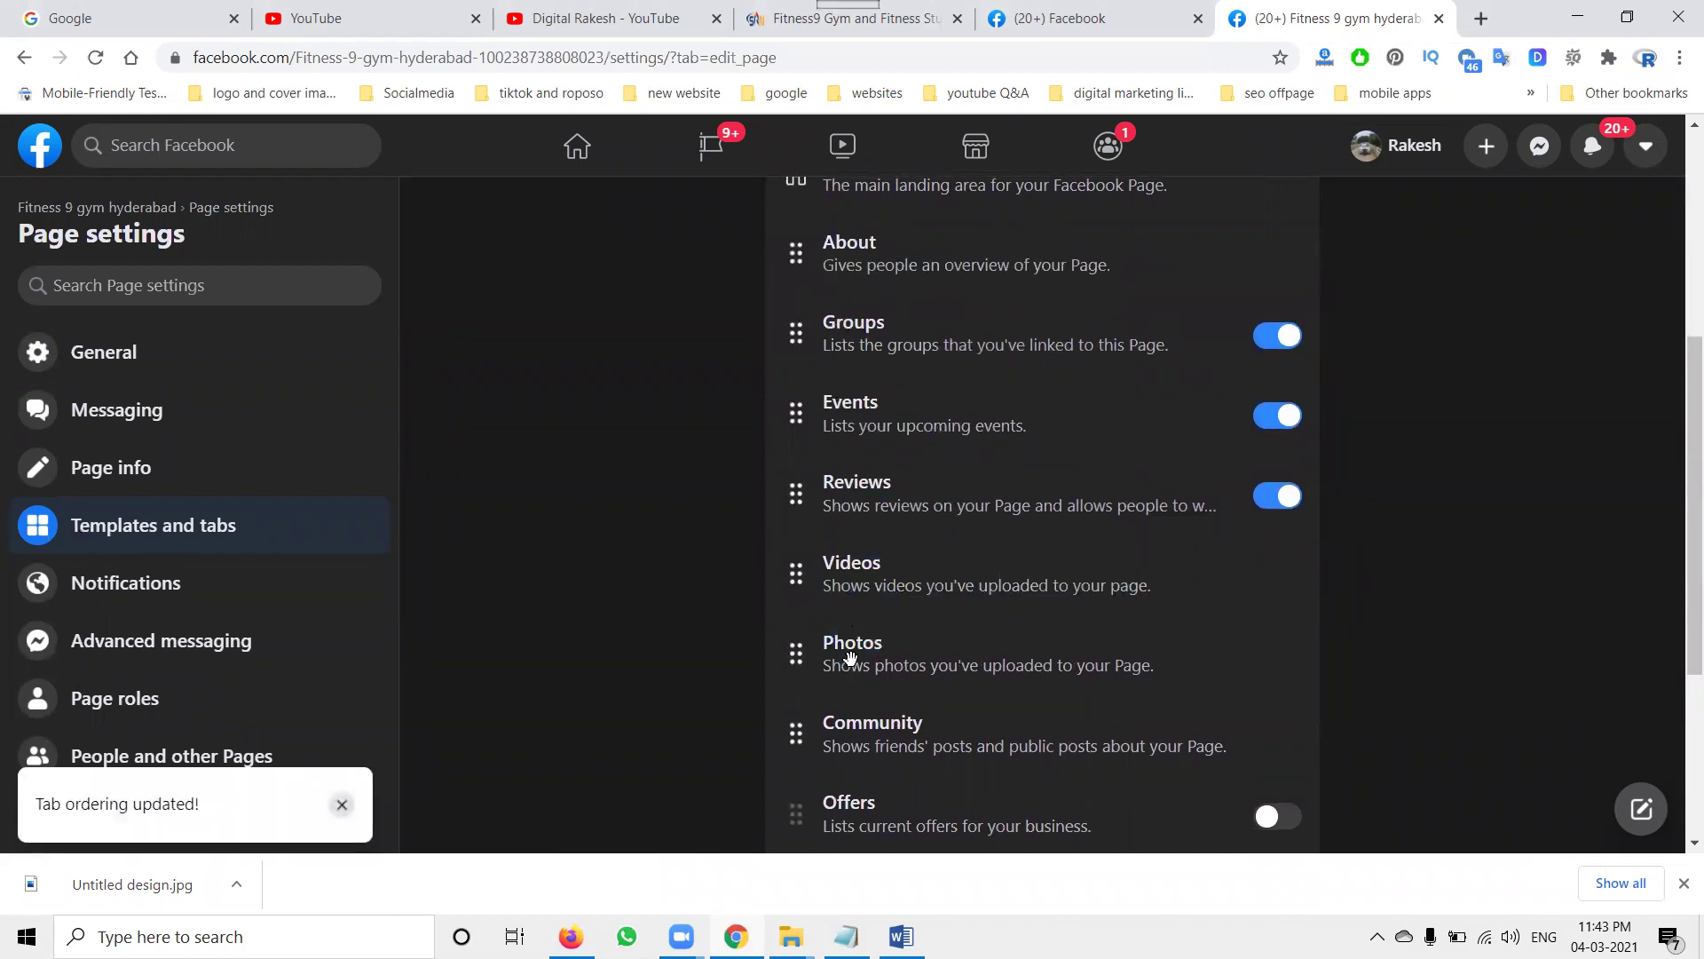
left_click_drag(847, 661, 853, 333)
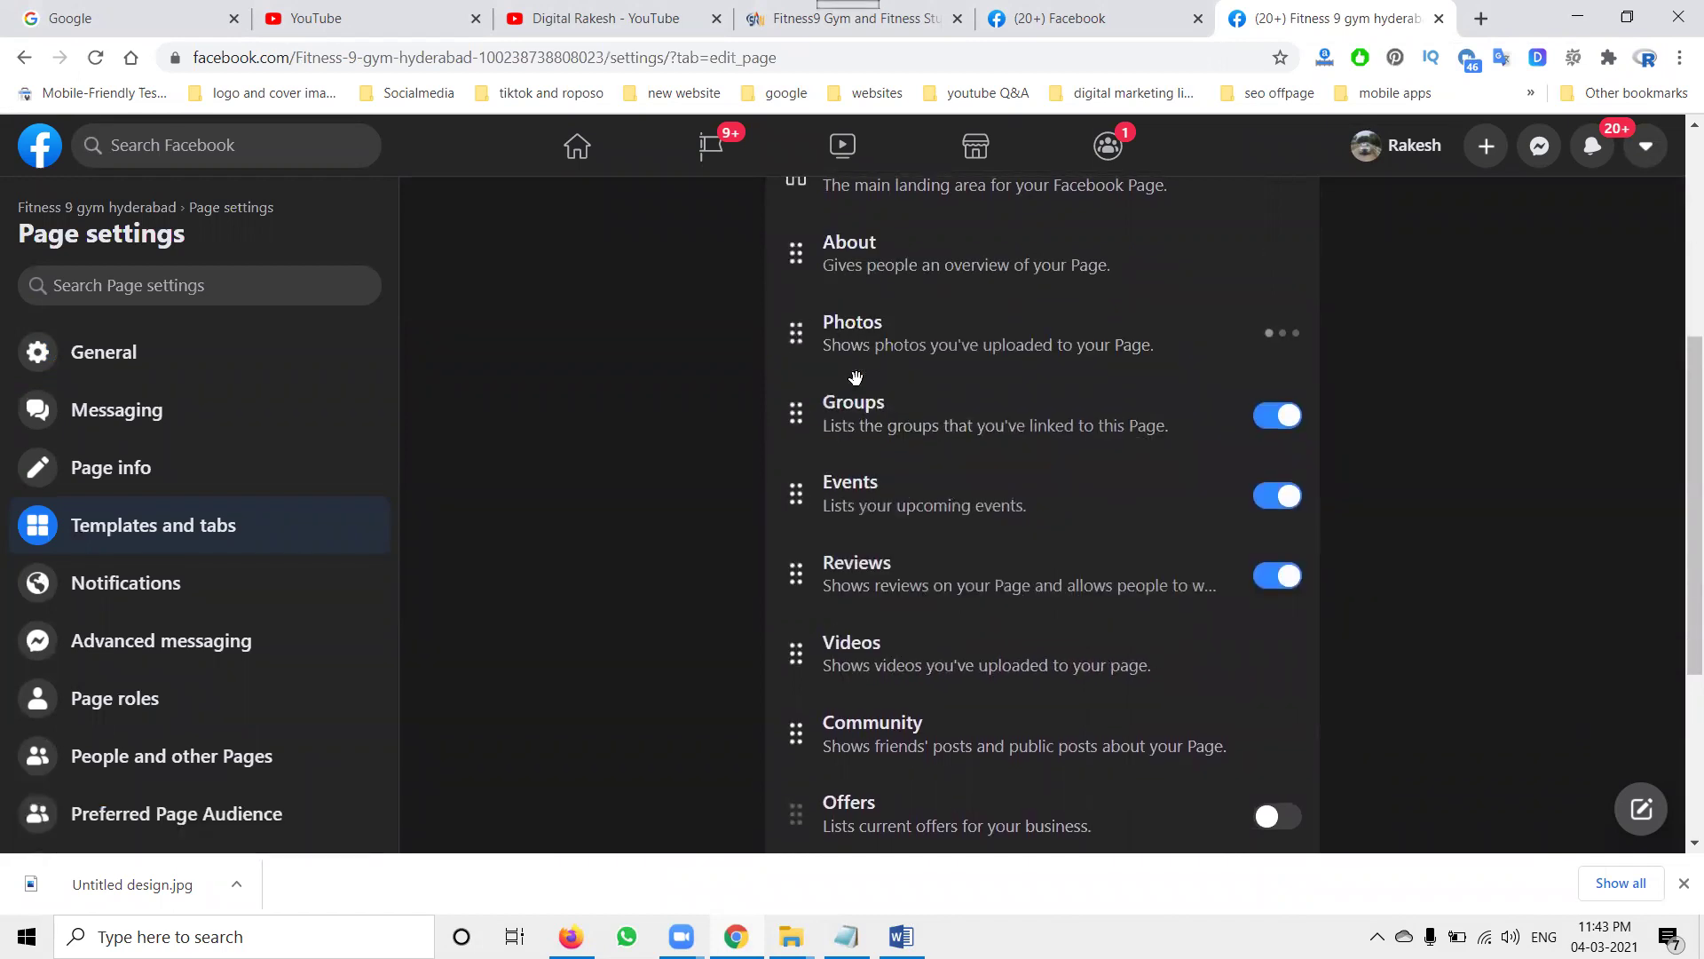
Enable the Offers and Live tabs, place Services and Live after Videos, and return to the Page.
scroll(856, 506, "down", 4)
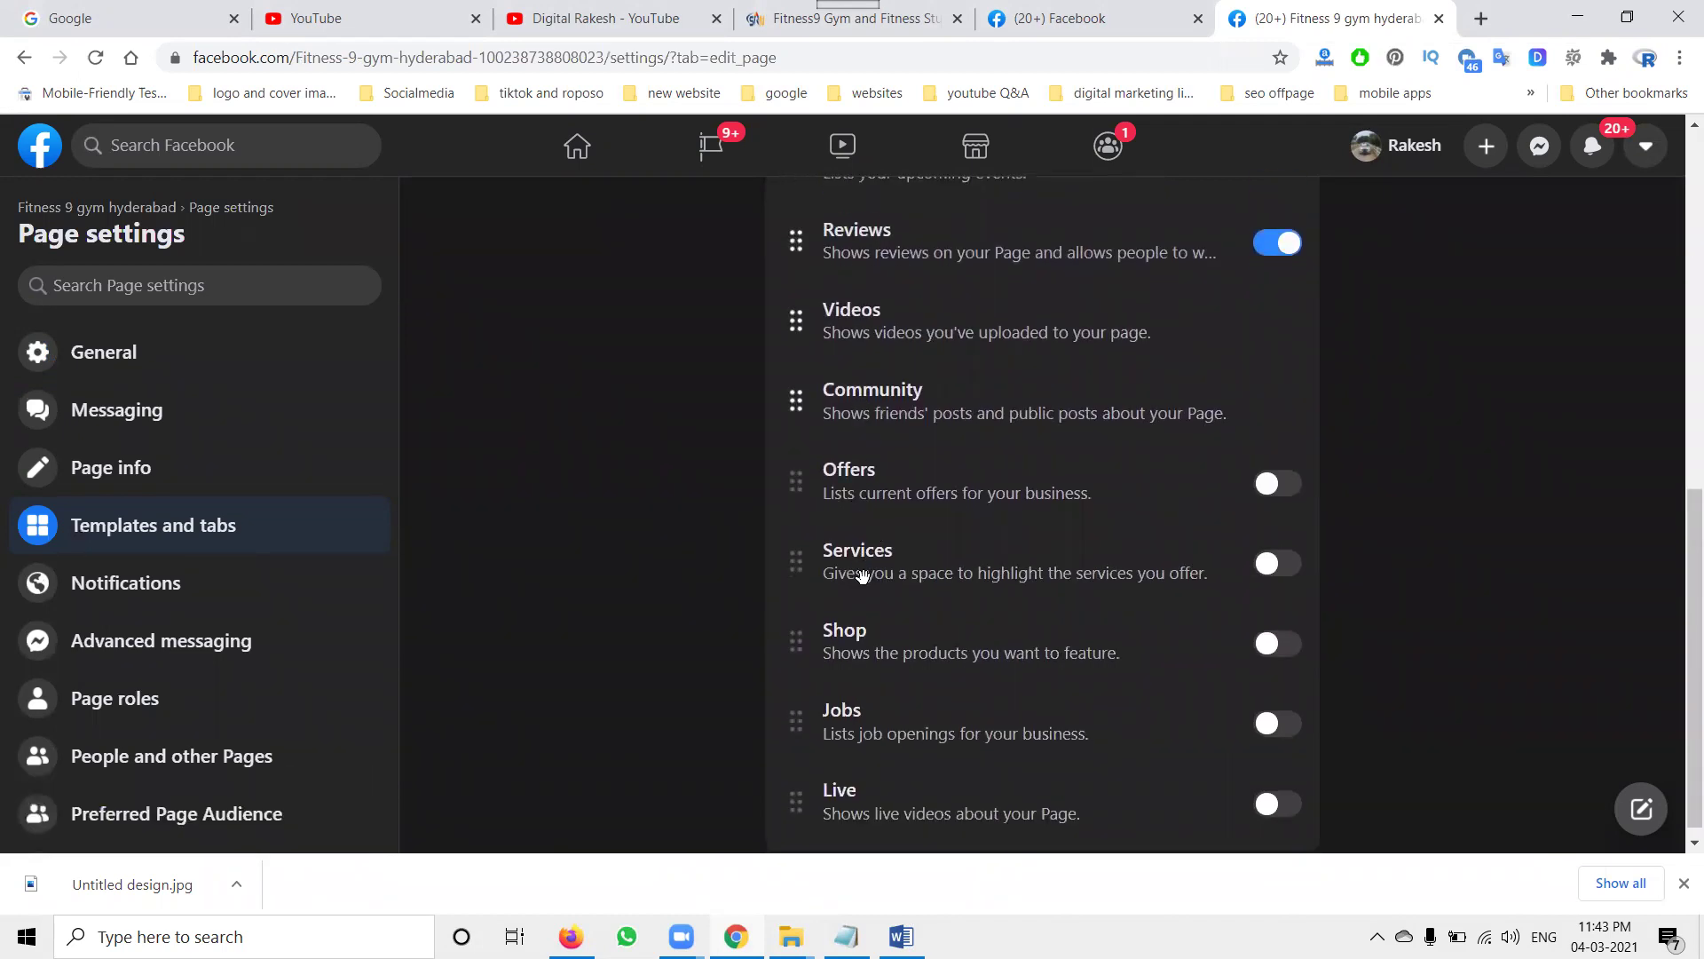
scroll(857, 559, "down", 1)
left_click(1289, 475)
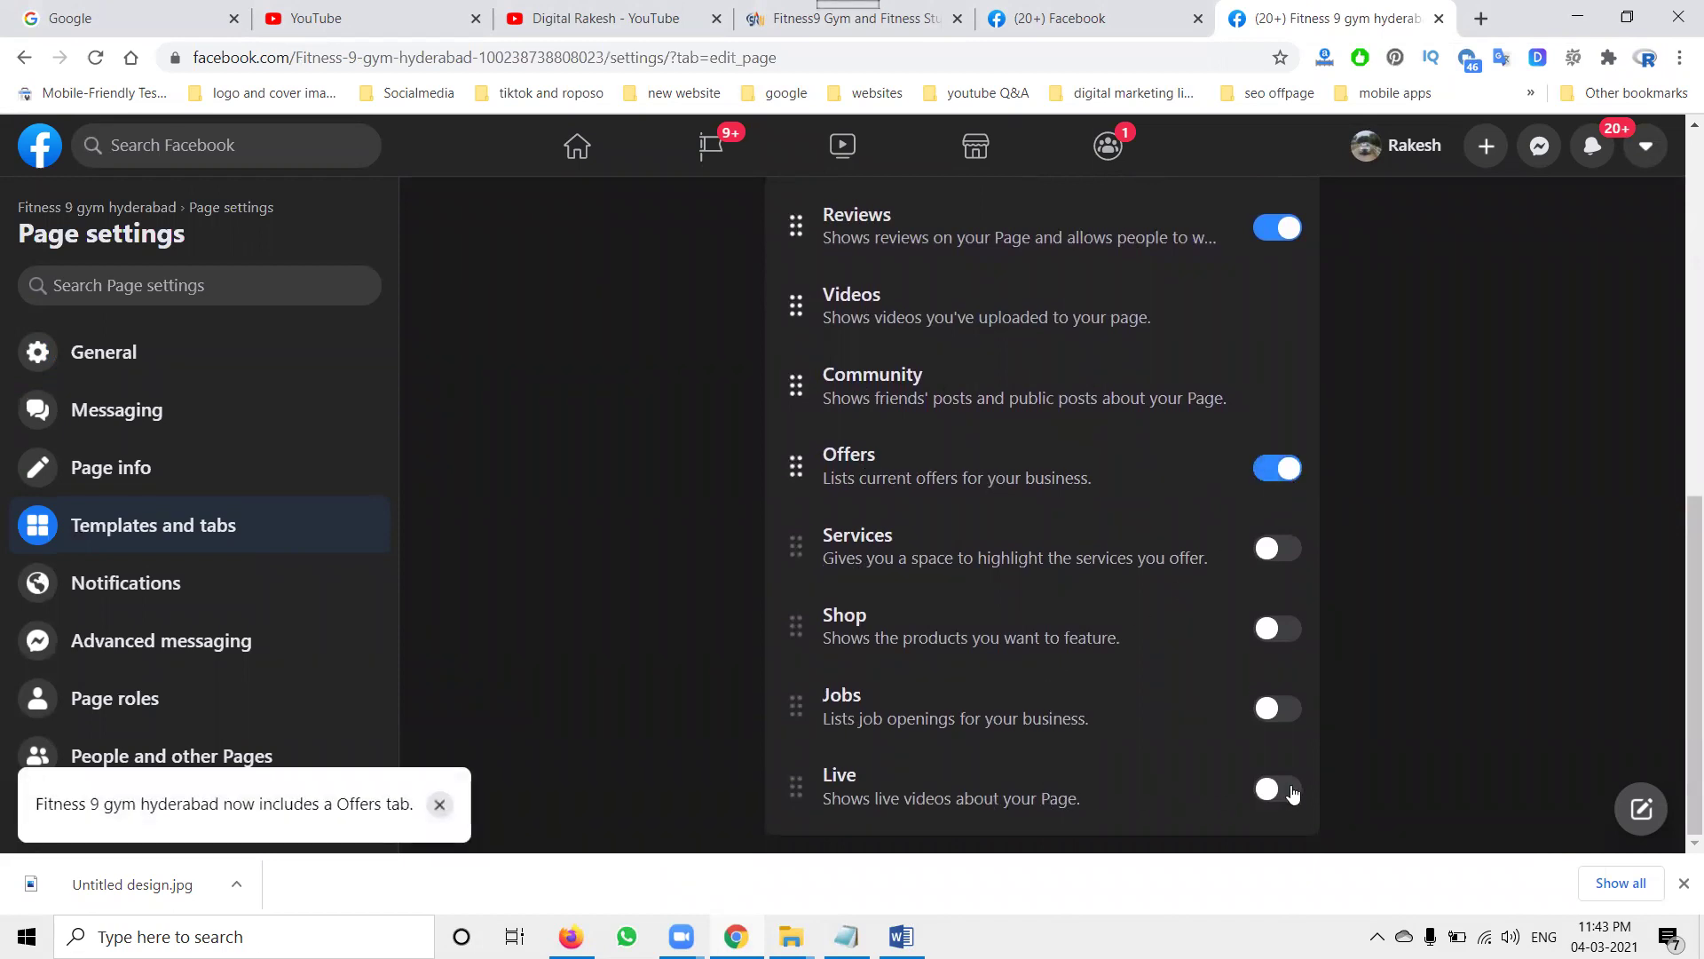
left_click(1285, 789)
left_click_drag(976, 708, 930, 414)
left_click_drag(872, 645, 871, 387)
scroll(624, 411, "up", 9)
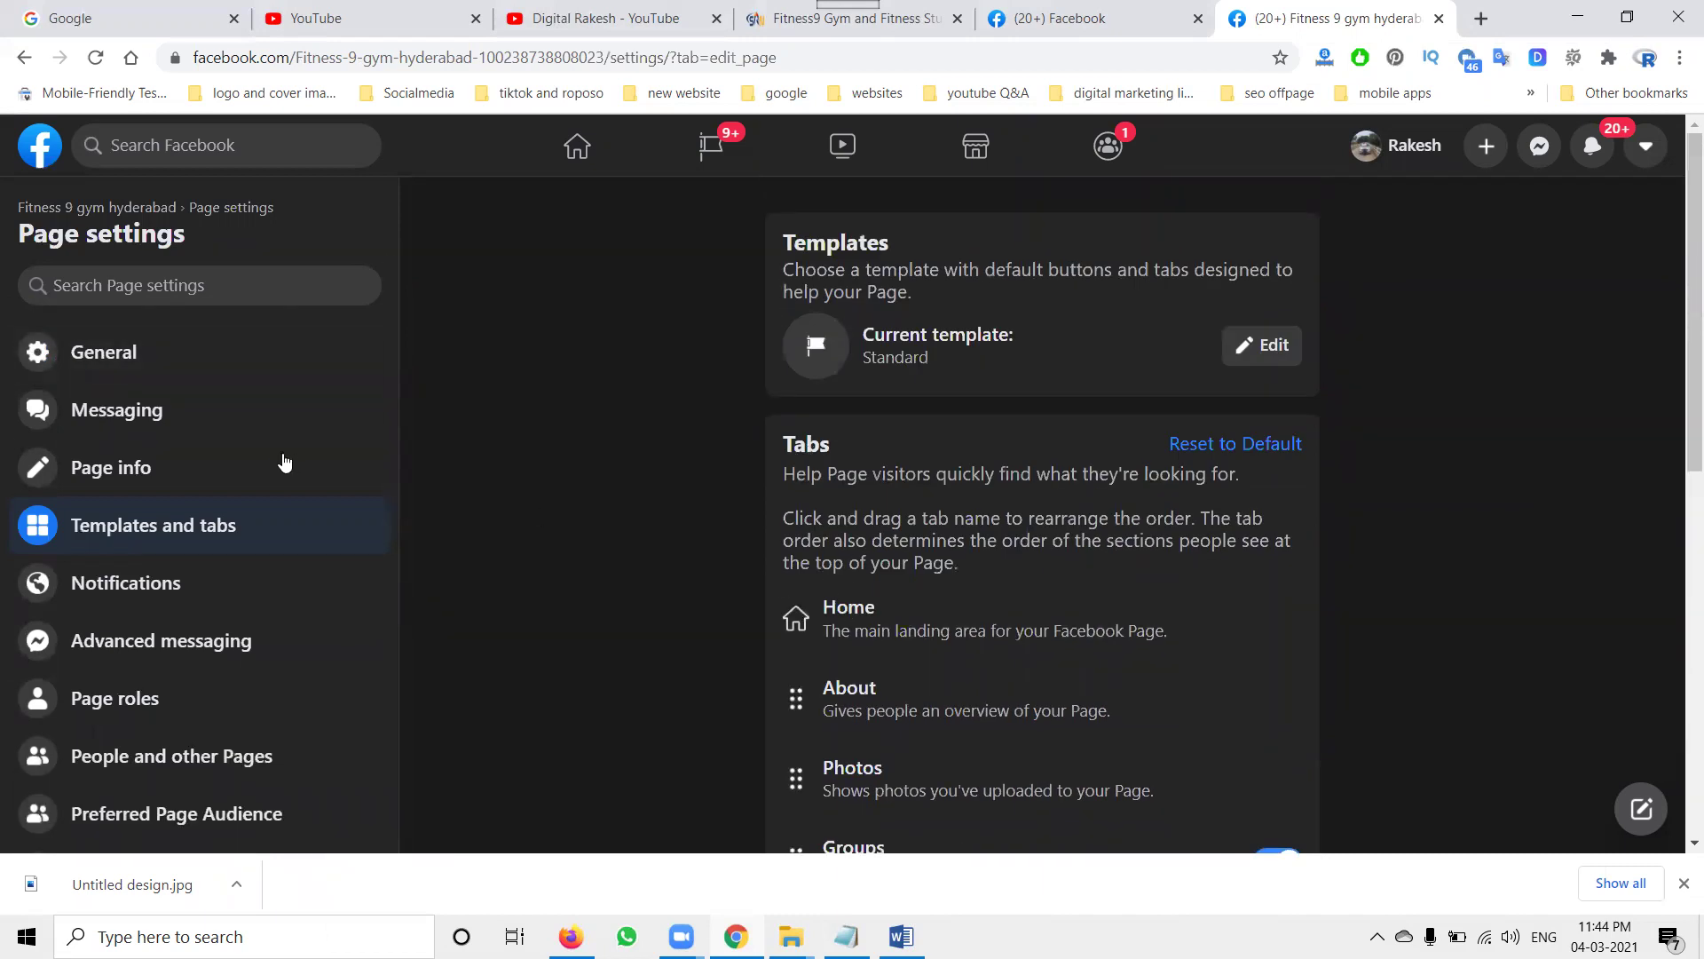
left_click(149, 217)
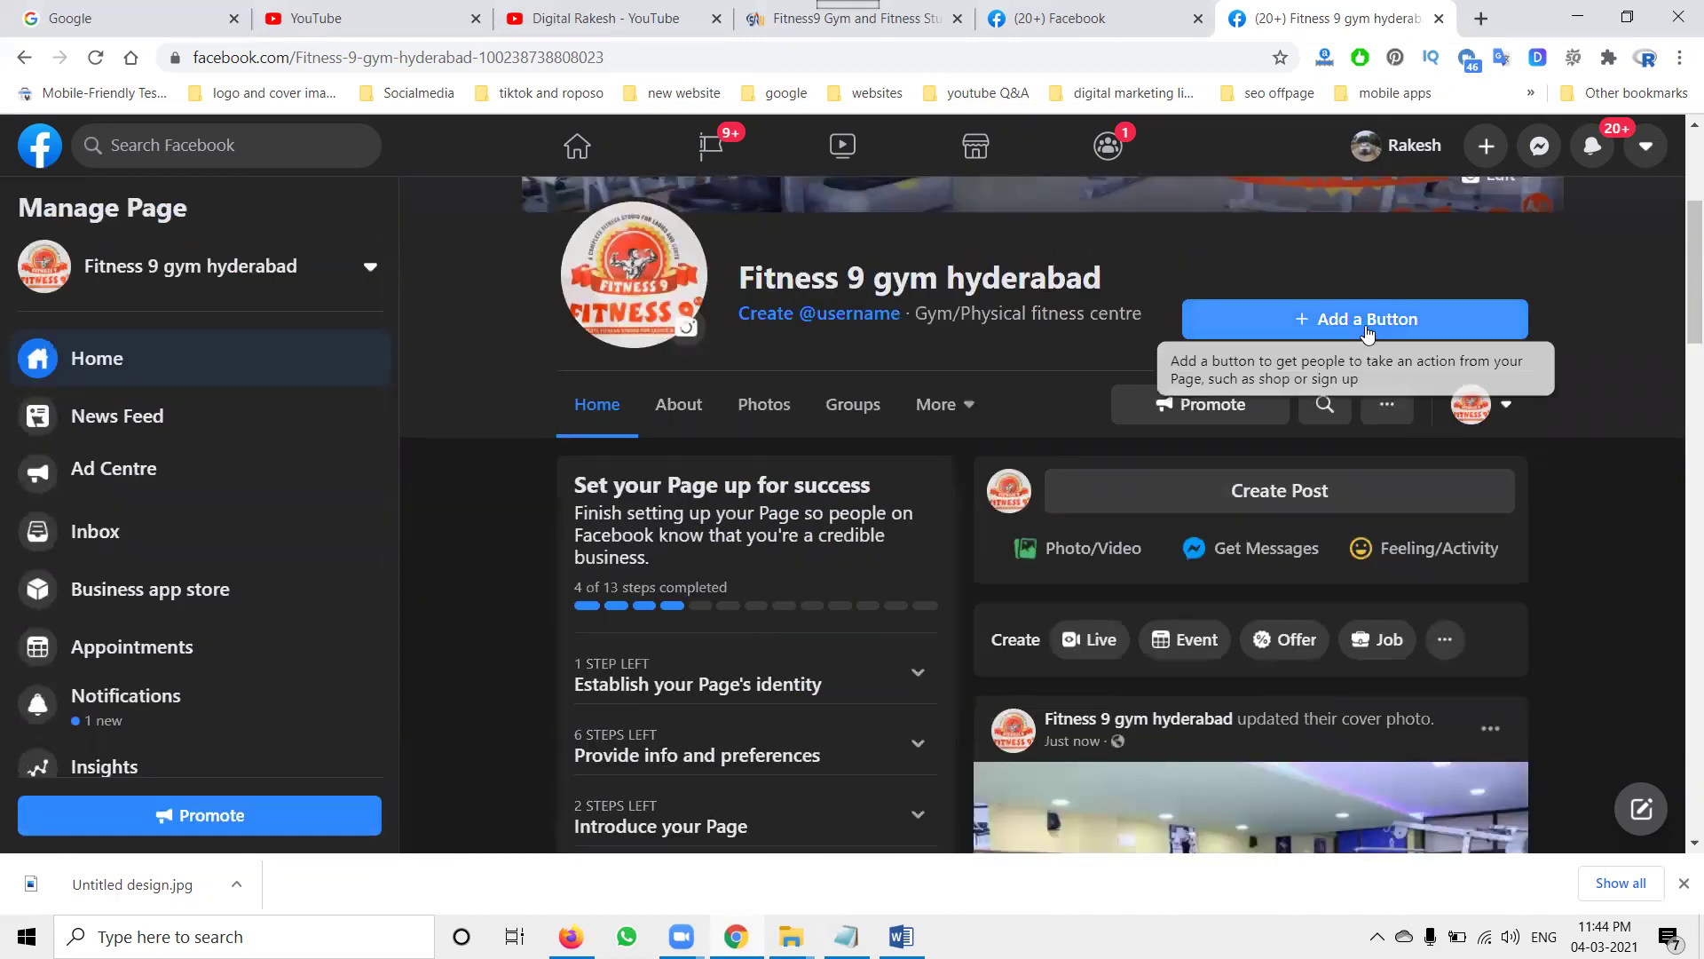
Start adding a Contact Us action button to the Page.
left_click(1368, 329)
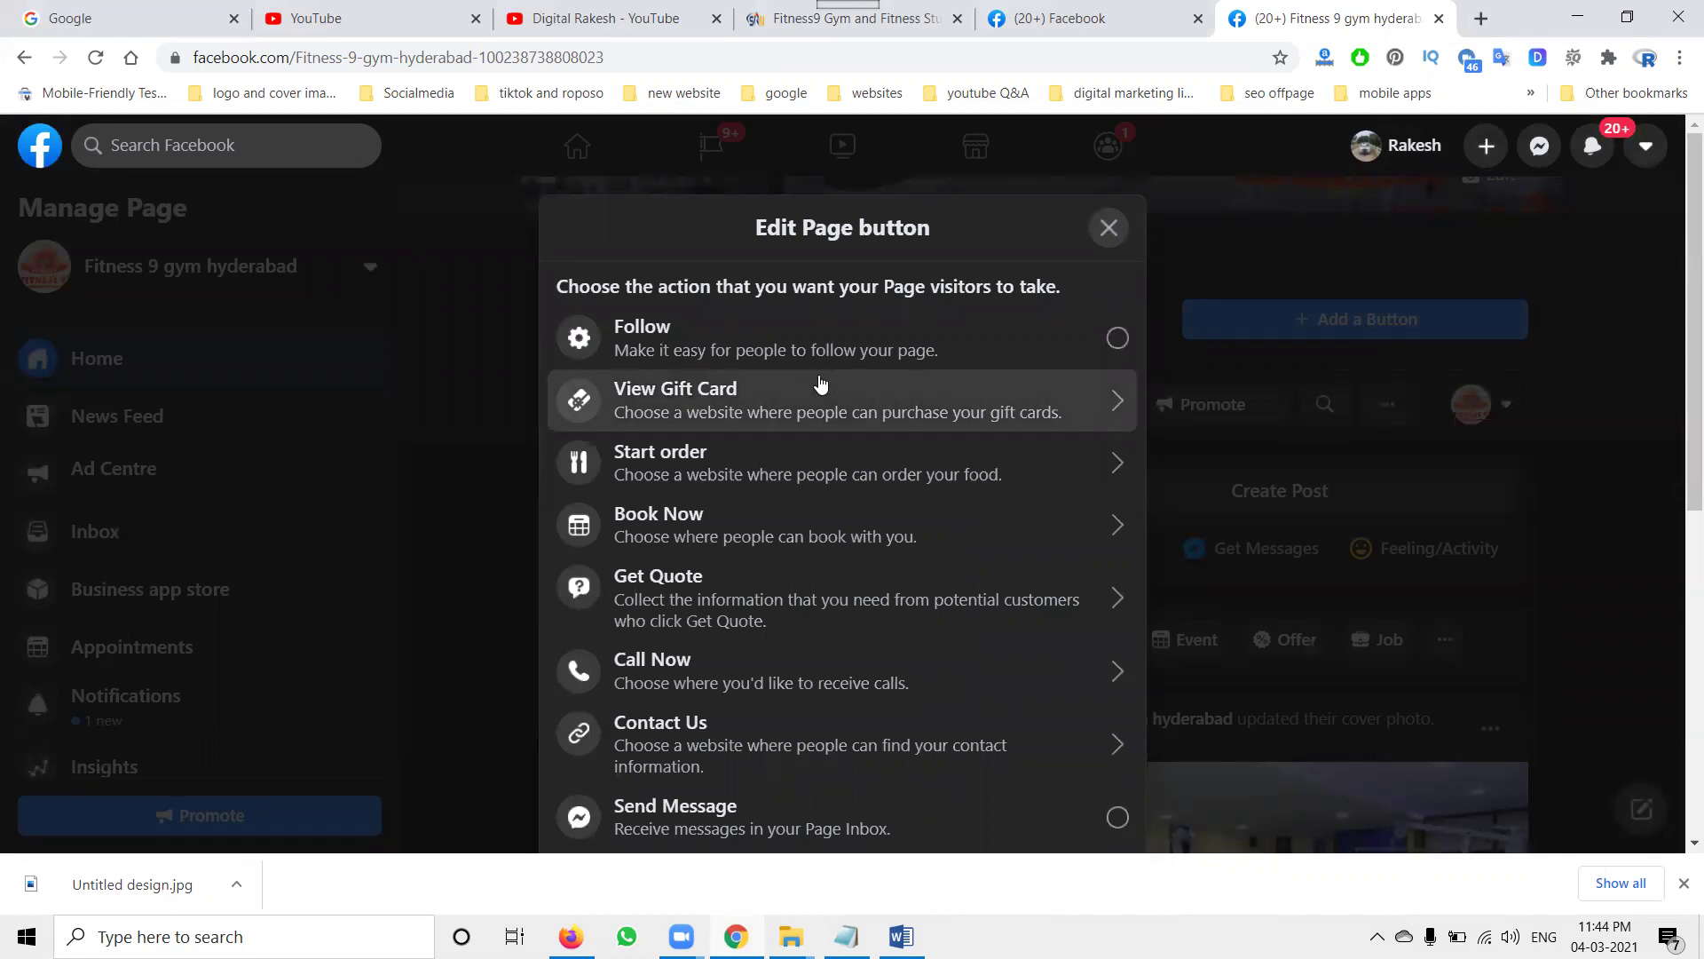
scroll(837, 487, "down", 5)
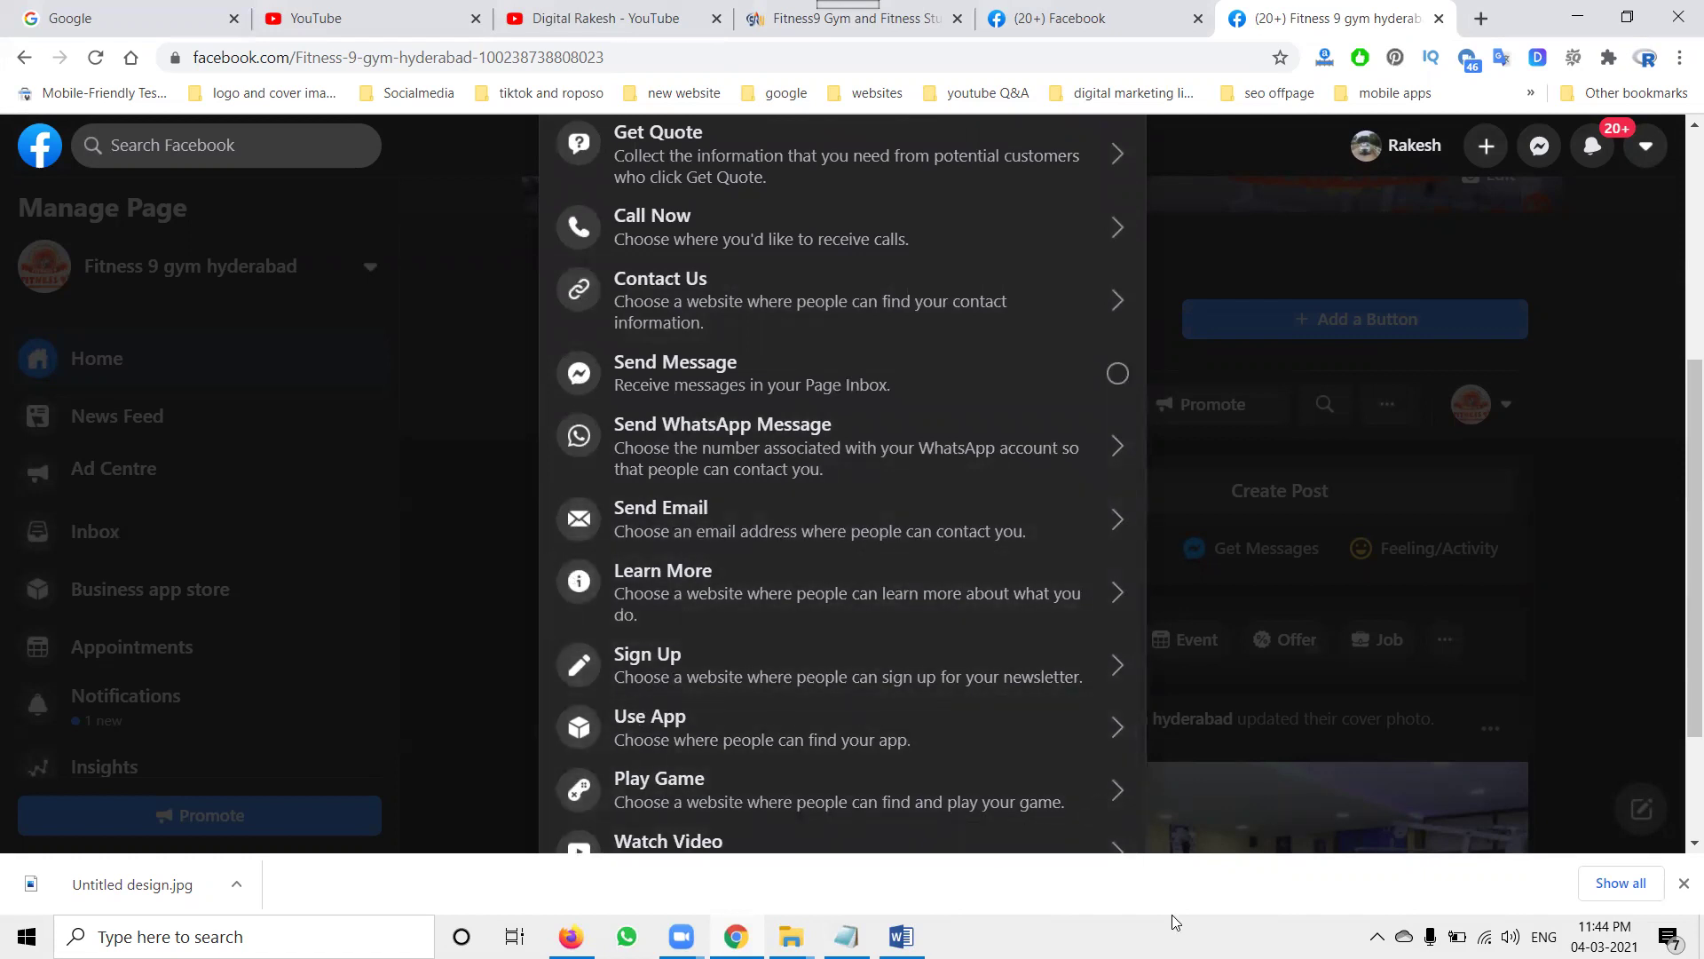
scroll(759, 393, "up", 1)
left_click(739, 398)
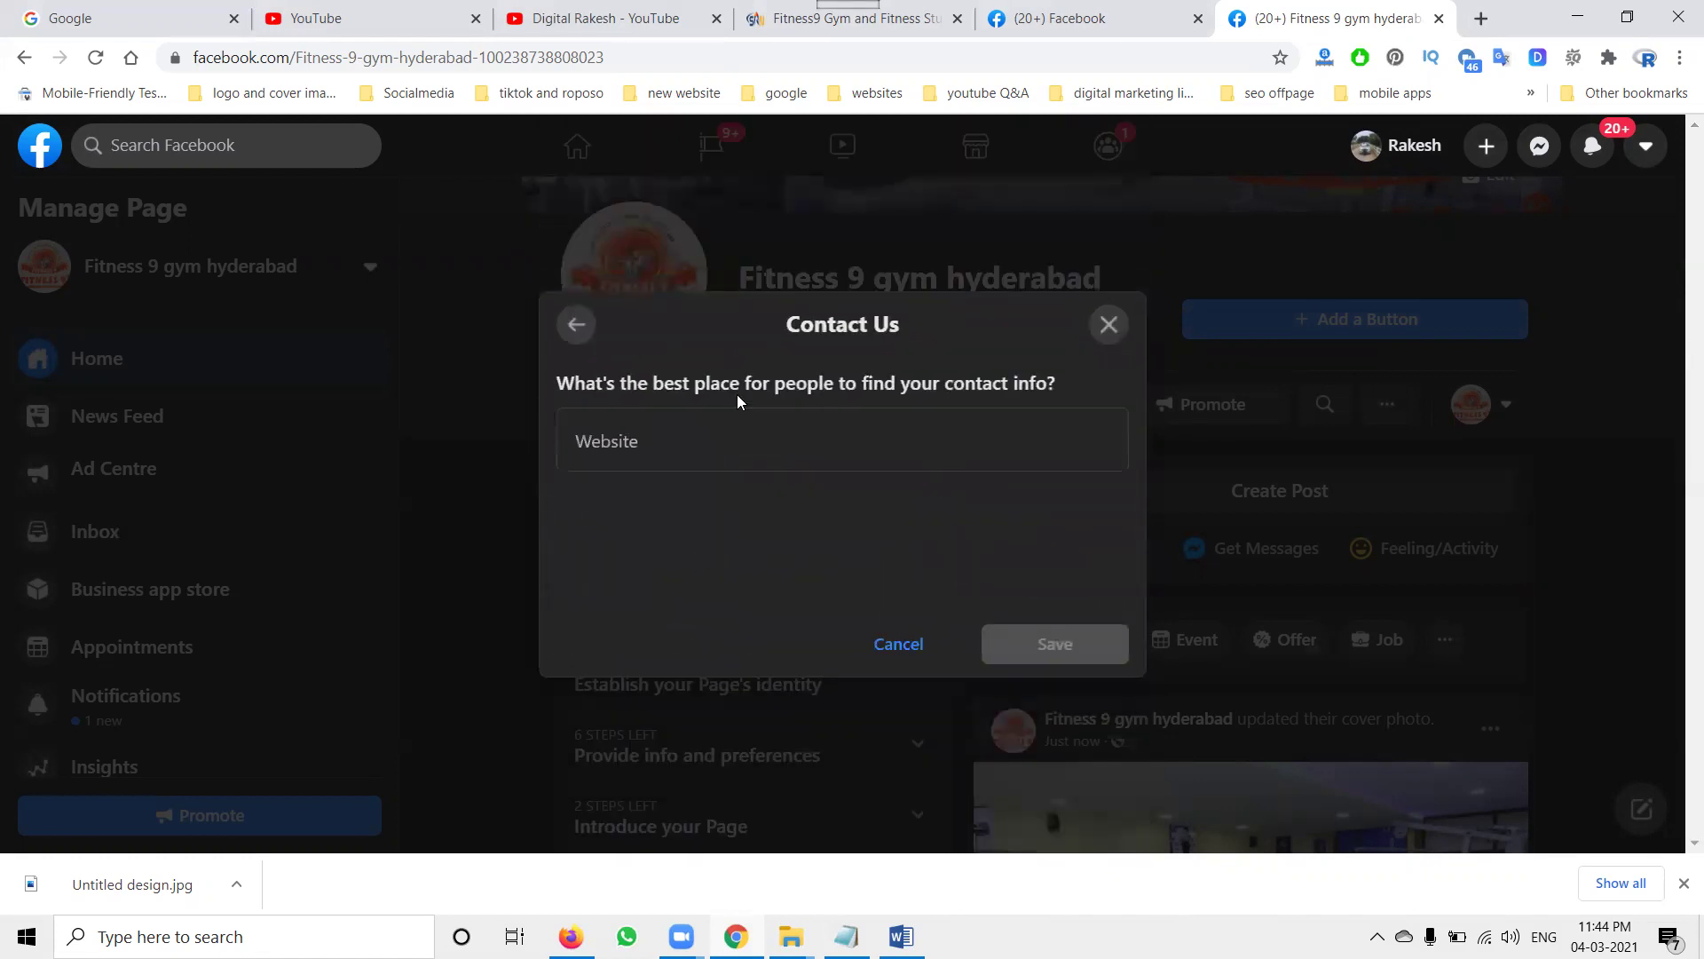
Link the button to the southreelnews article URL as Website, save it, and test it.
left_click(843, 18)
left_click(651, 58)
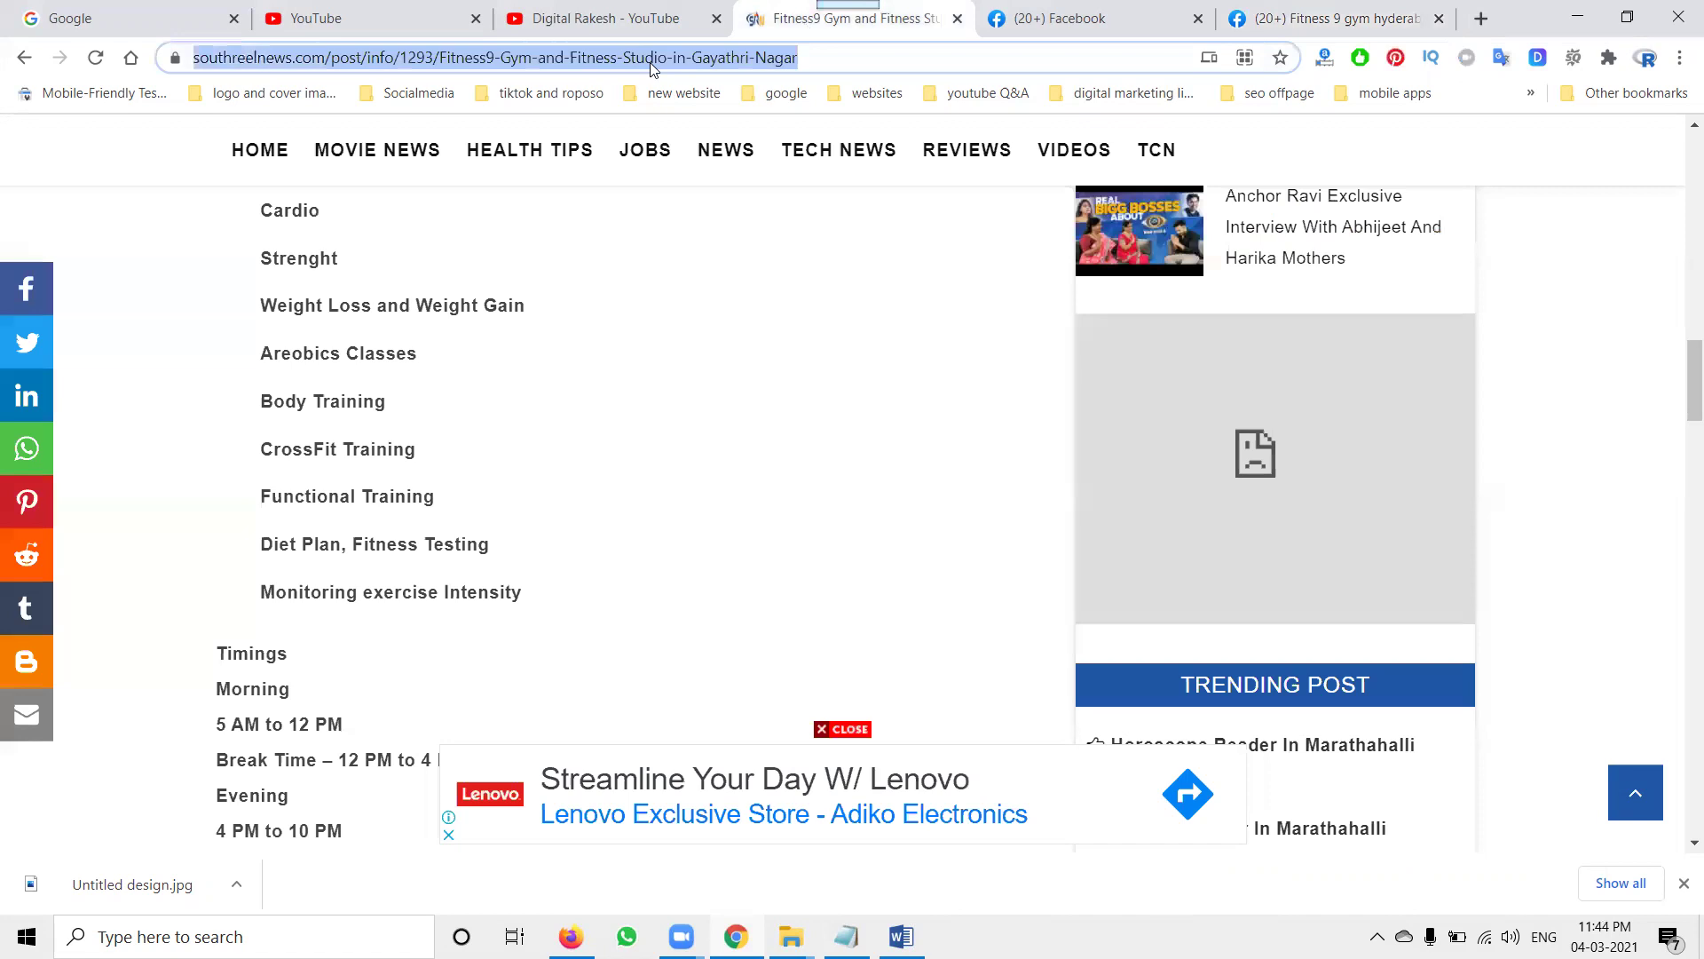
key("ctrl+c")
left_click(1305, 16)
left_click(807, 457)
key("ctrl+v")
left_click(1049, 641)
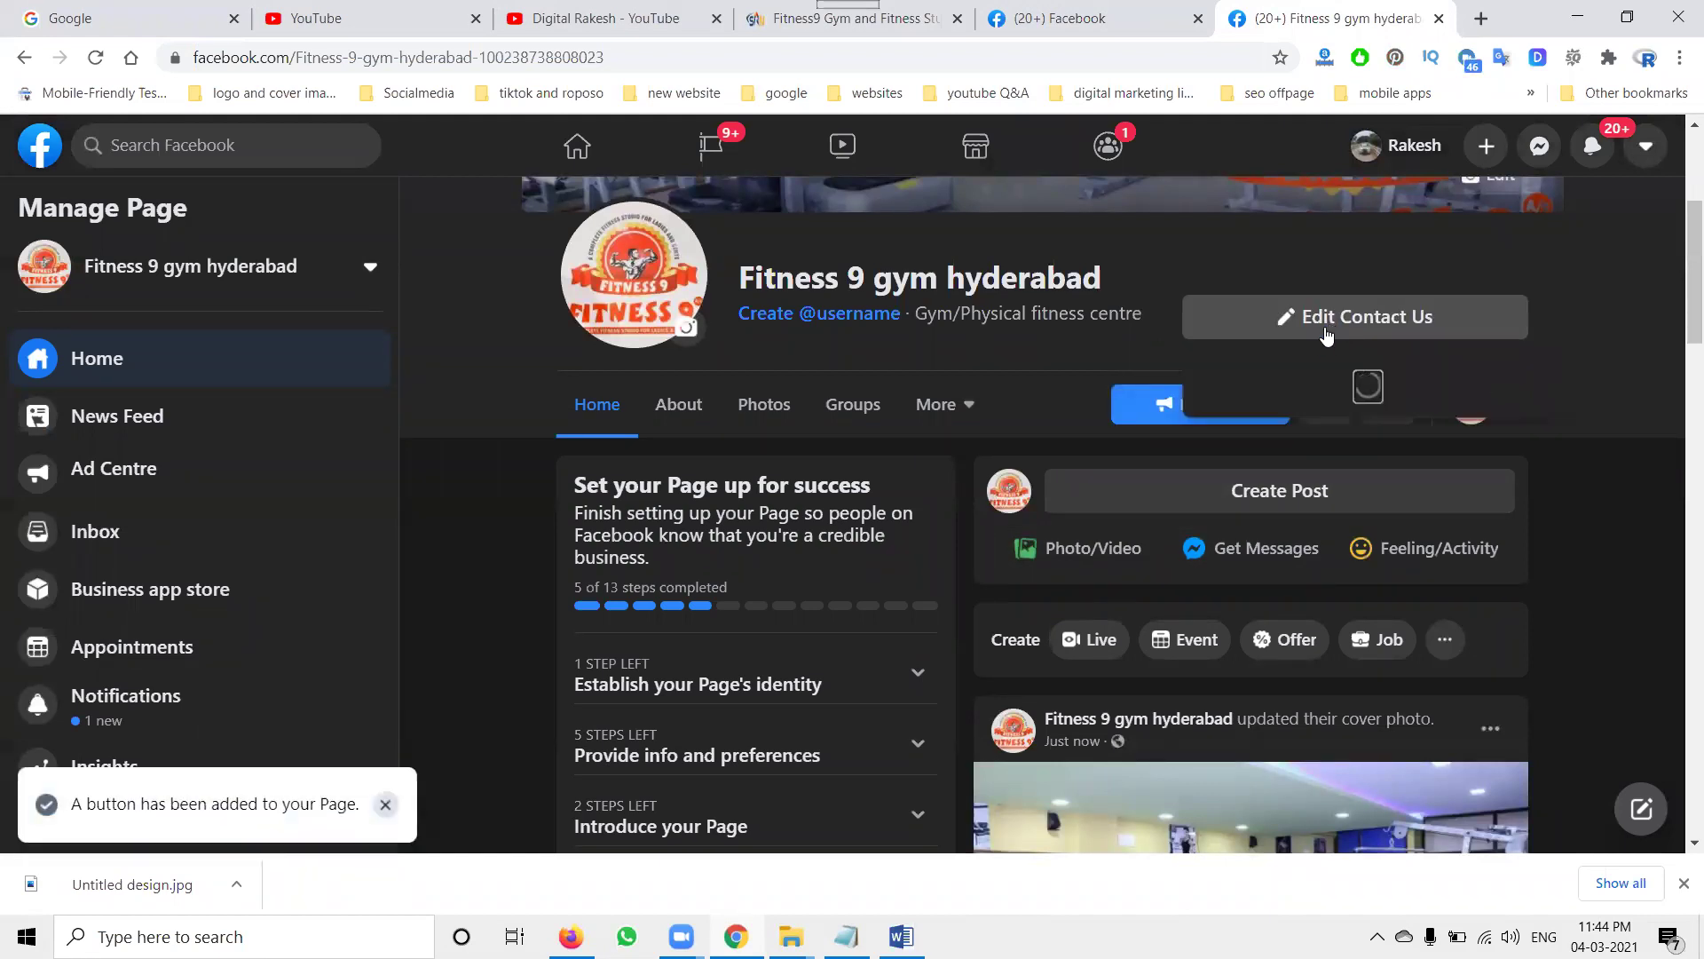
left_click(1327, 328)
left_click(1300, 385)
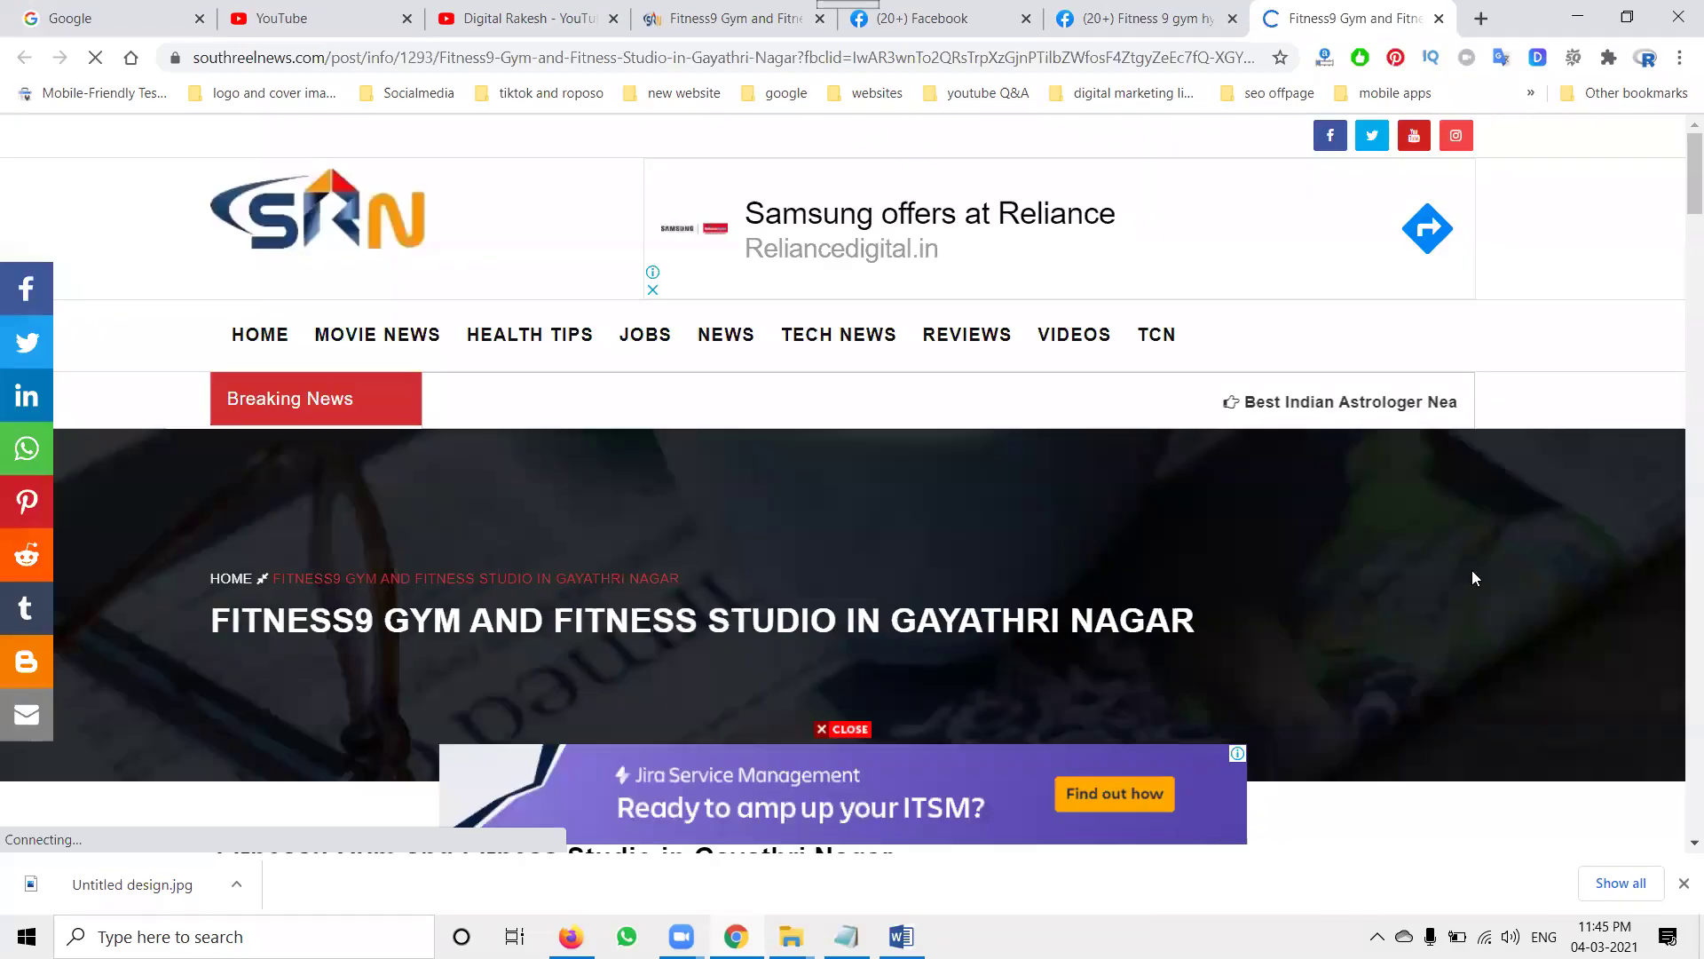
Return to the Page and launch Complete Your Page from the Page tips.
left_click(1133, 10)
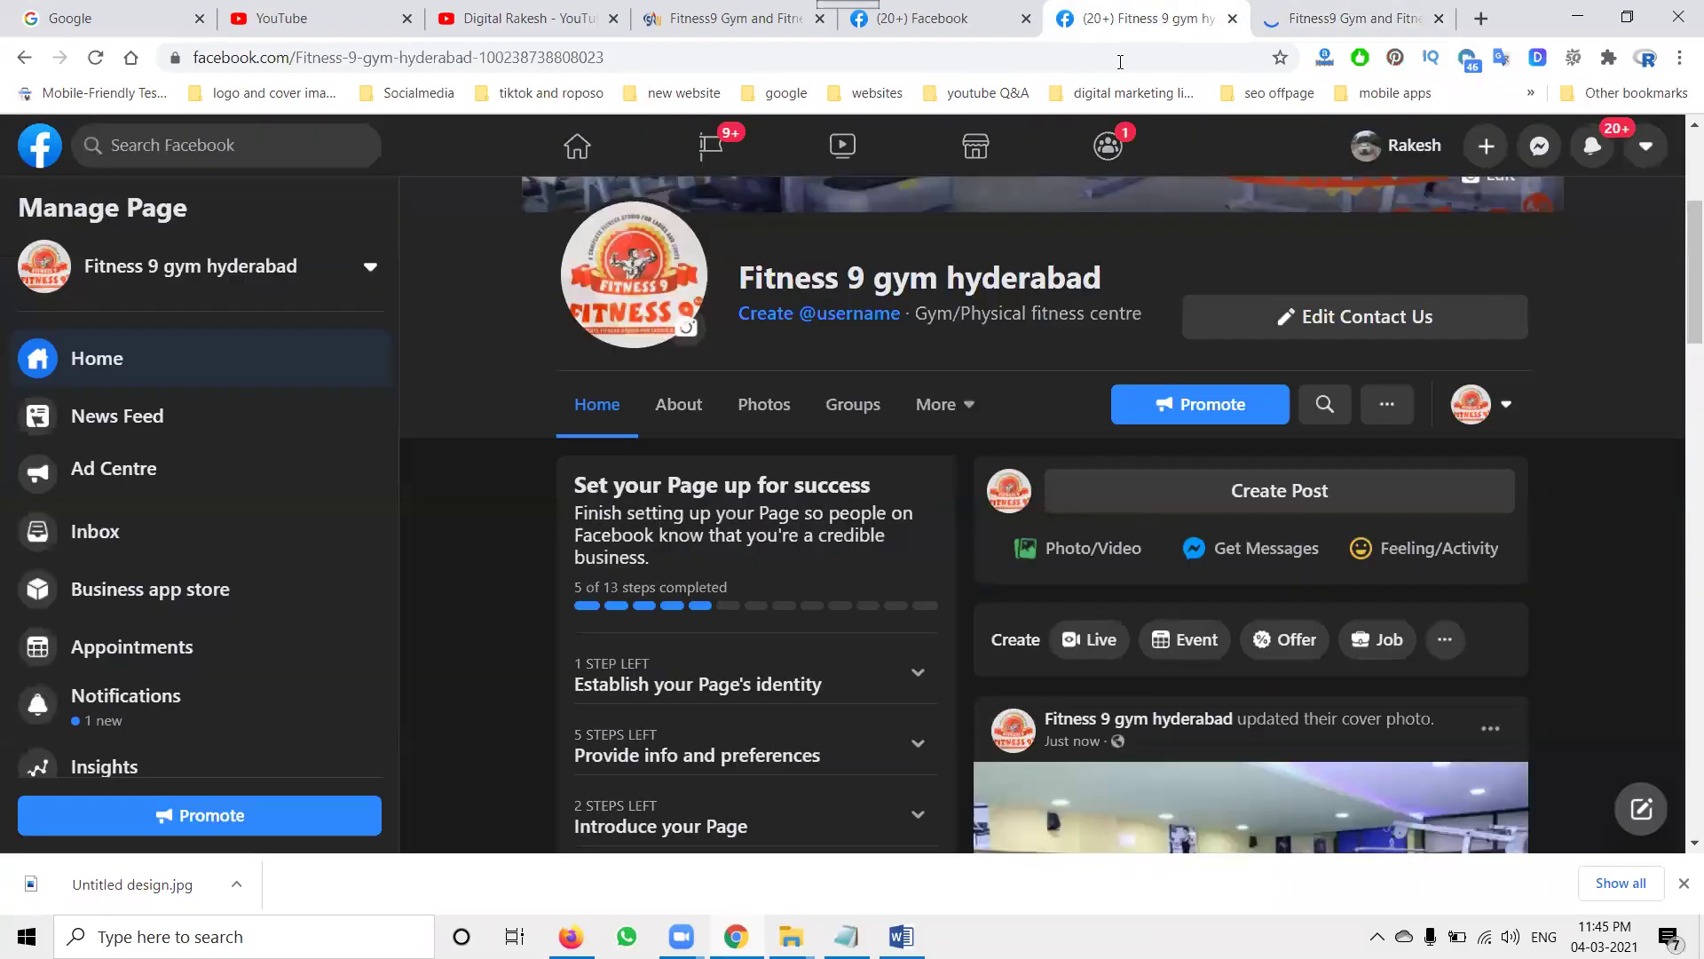
scroll(738, 582, "down", 2)
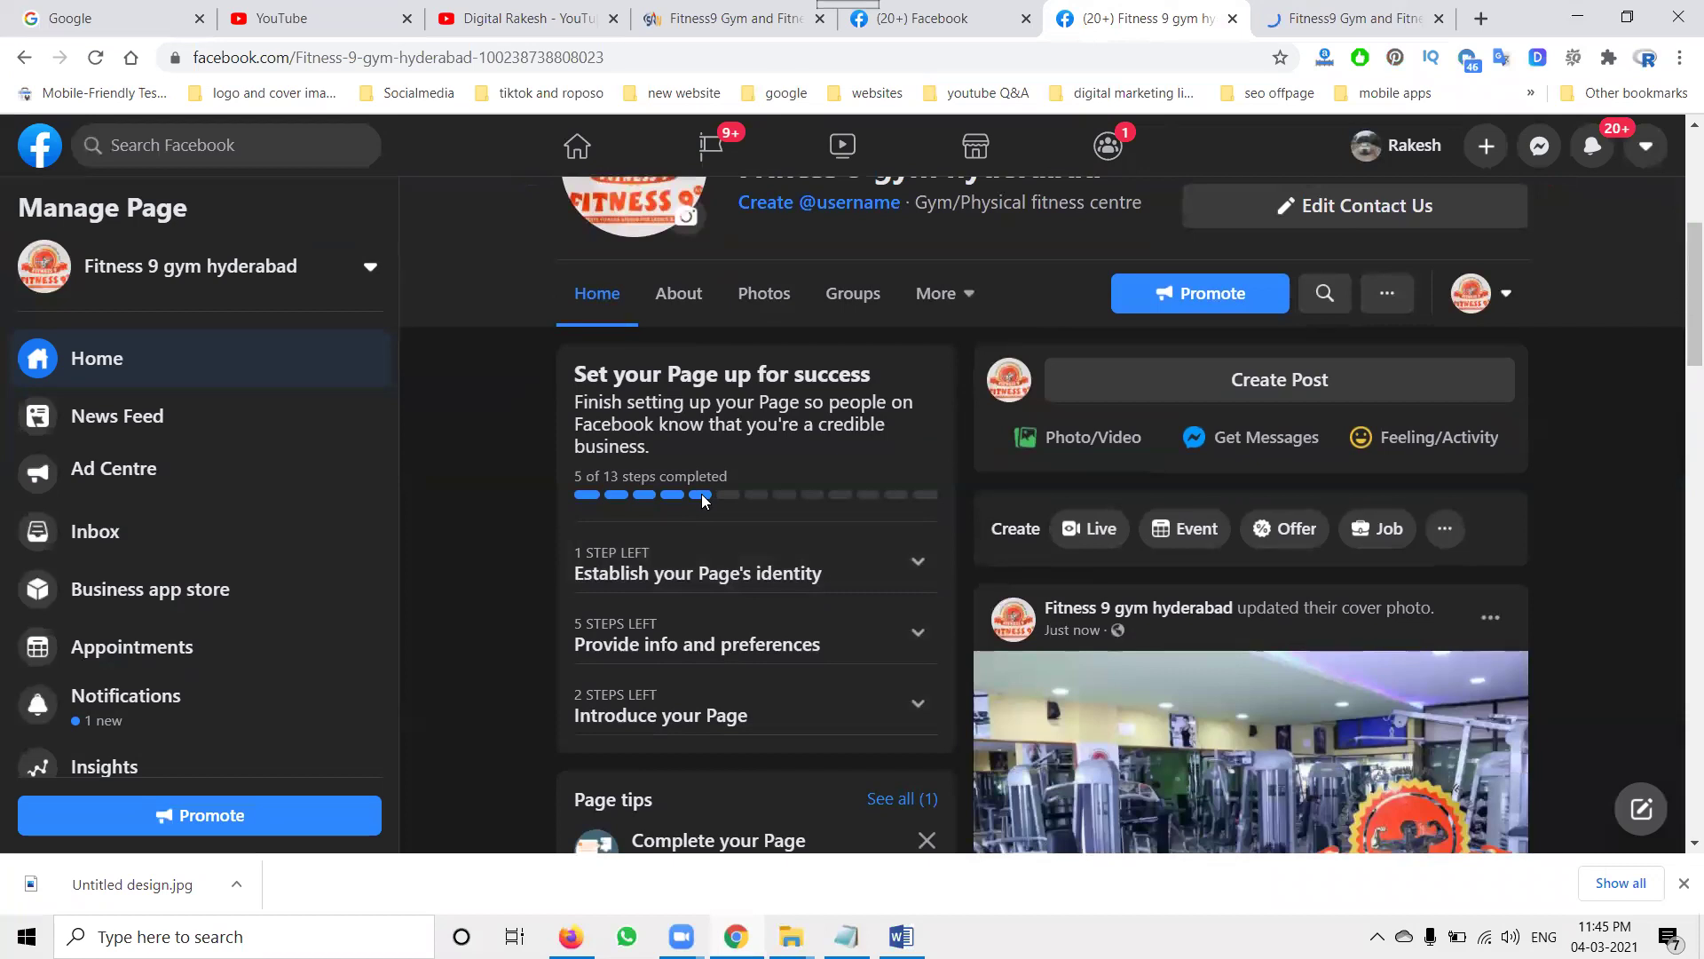
scroll(703, 499, "down", 2)
scroll(704, 499, "down", 1)
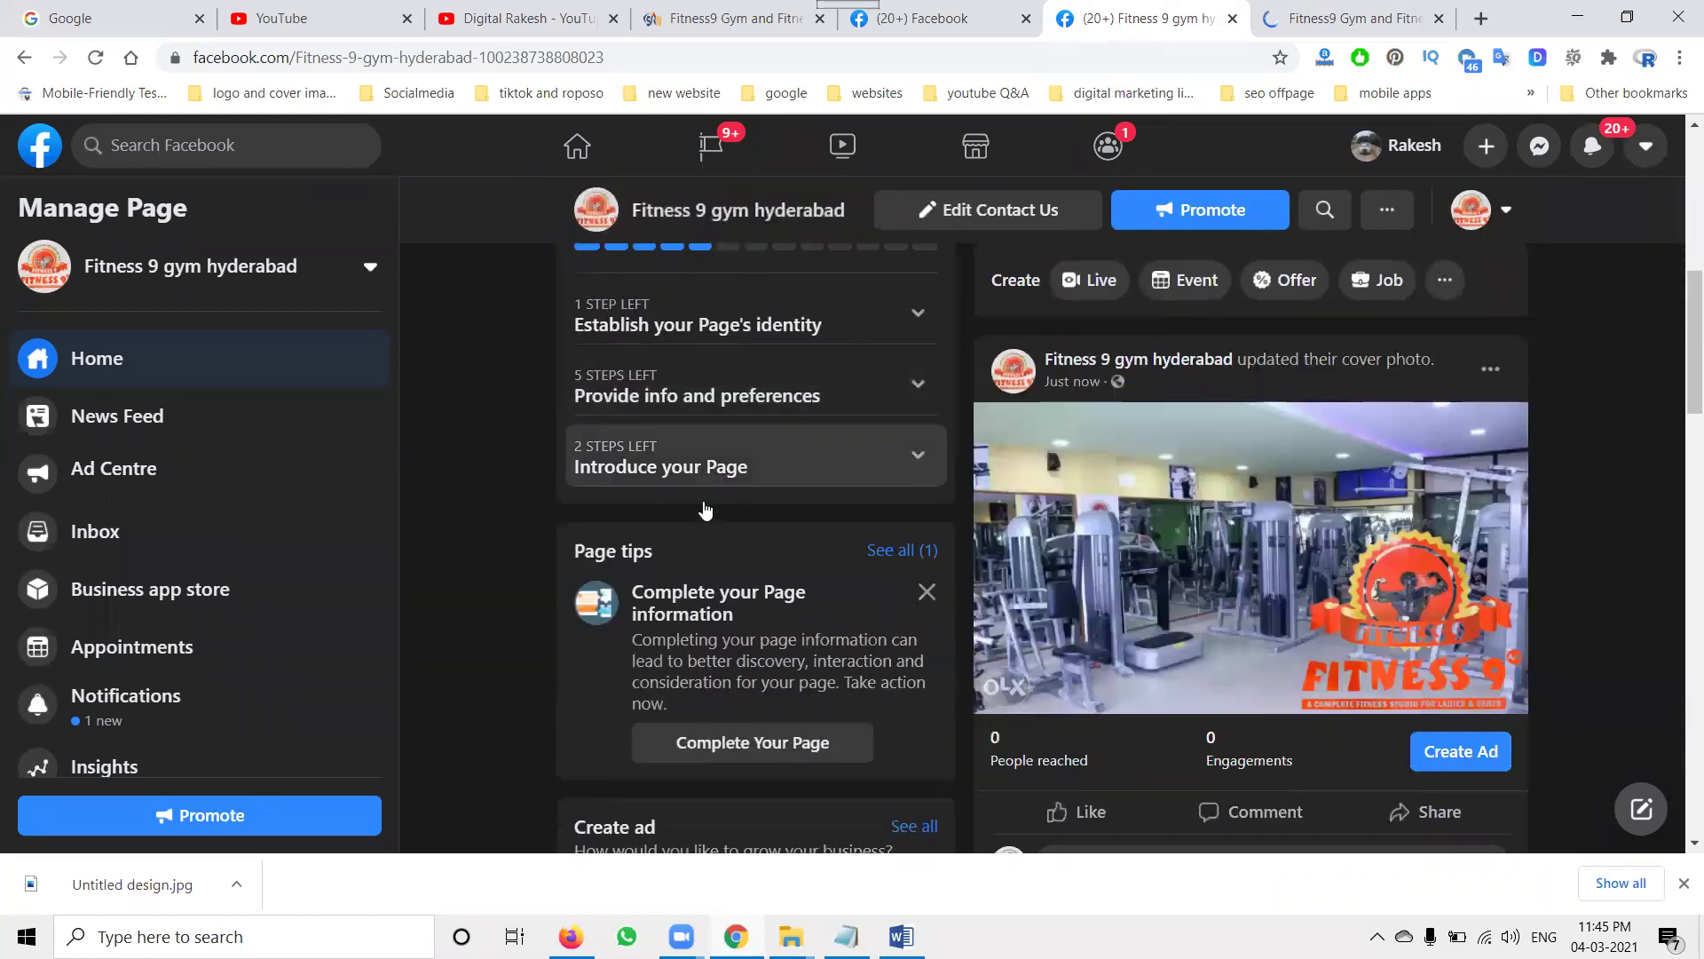
left_click(726, 661)
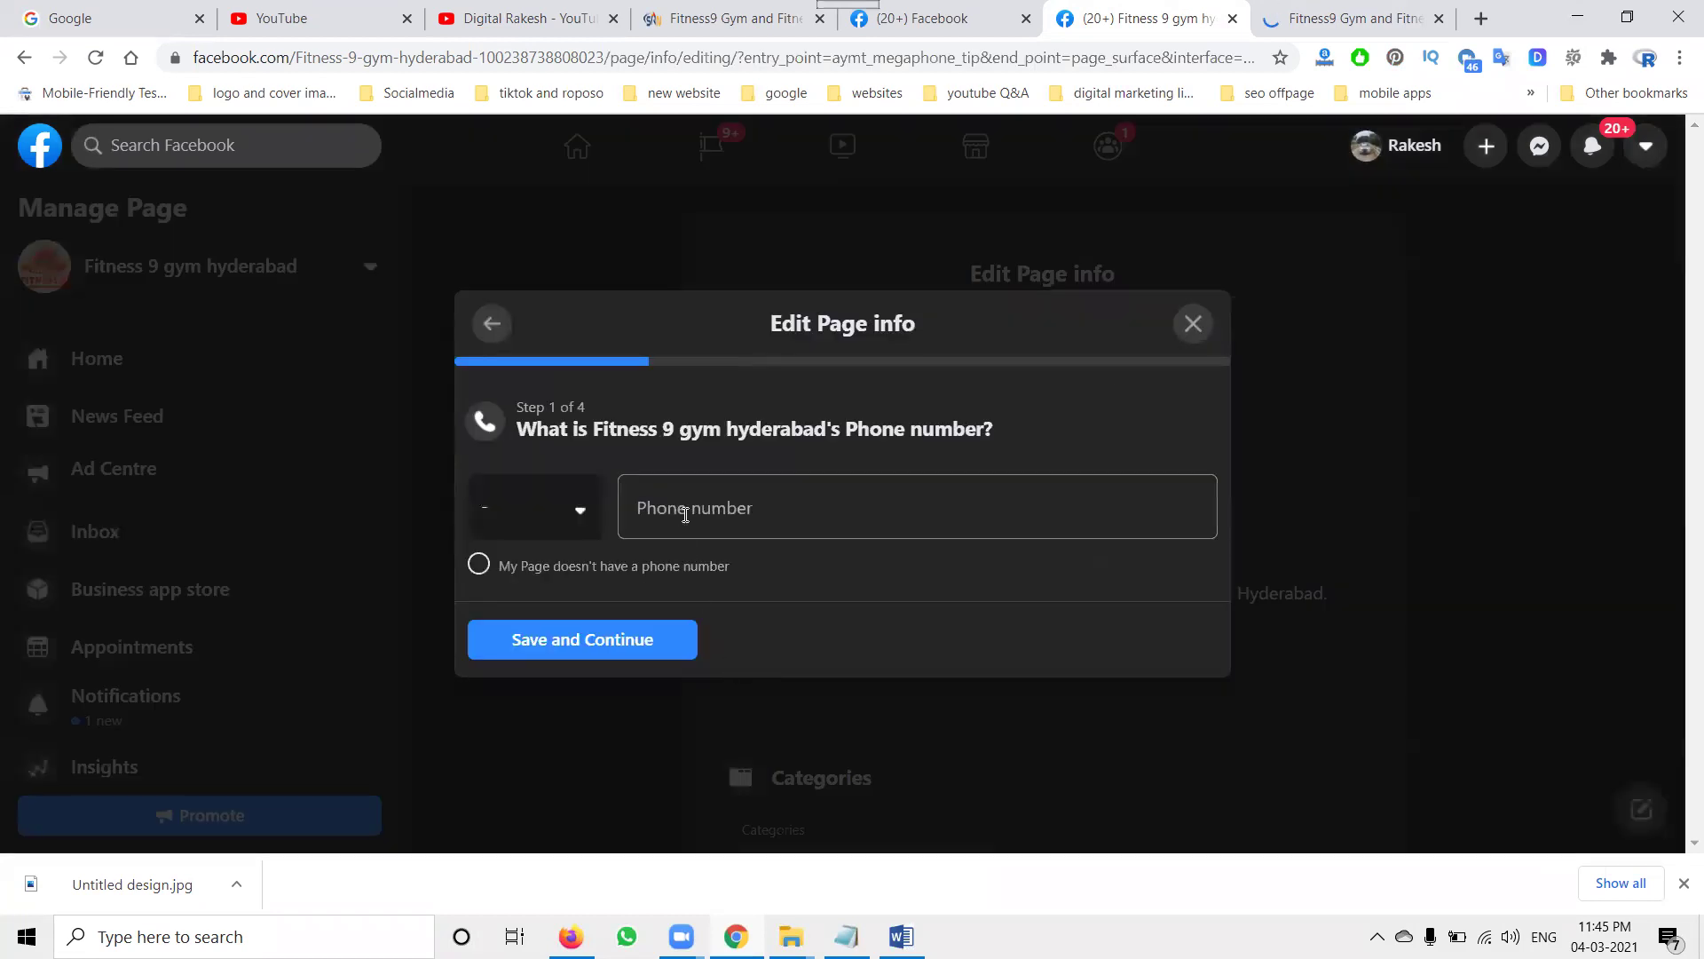
Pick India as the phone country code, then mark the Page as having no phone number.
left_click(569, 515)
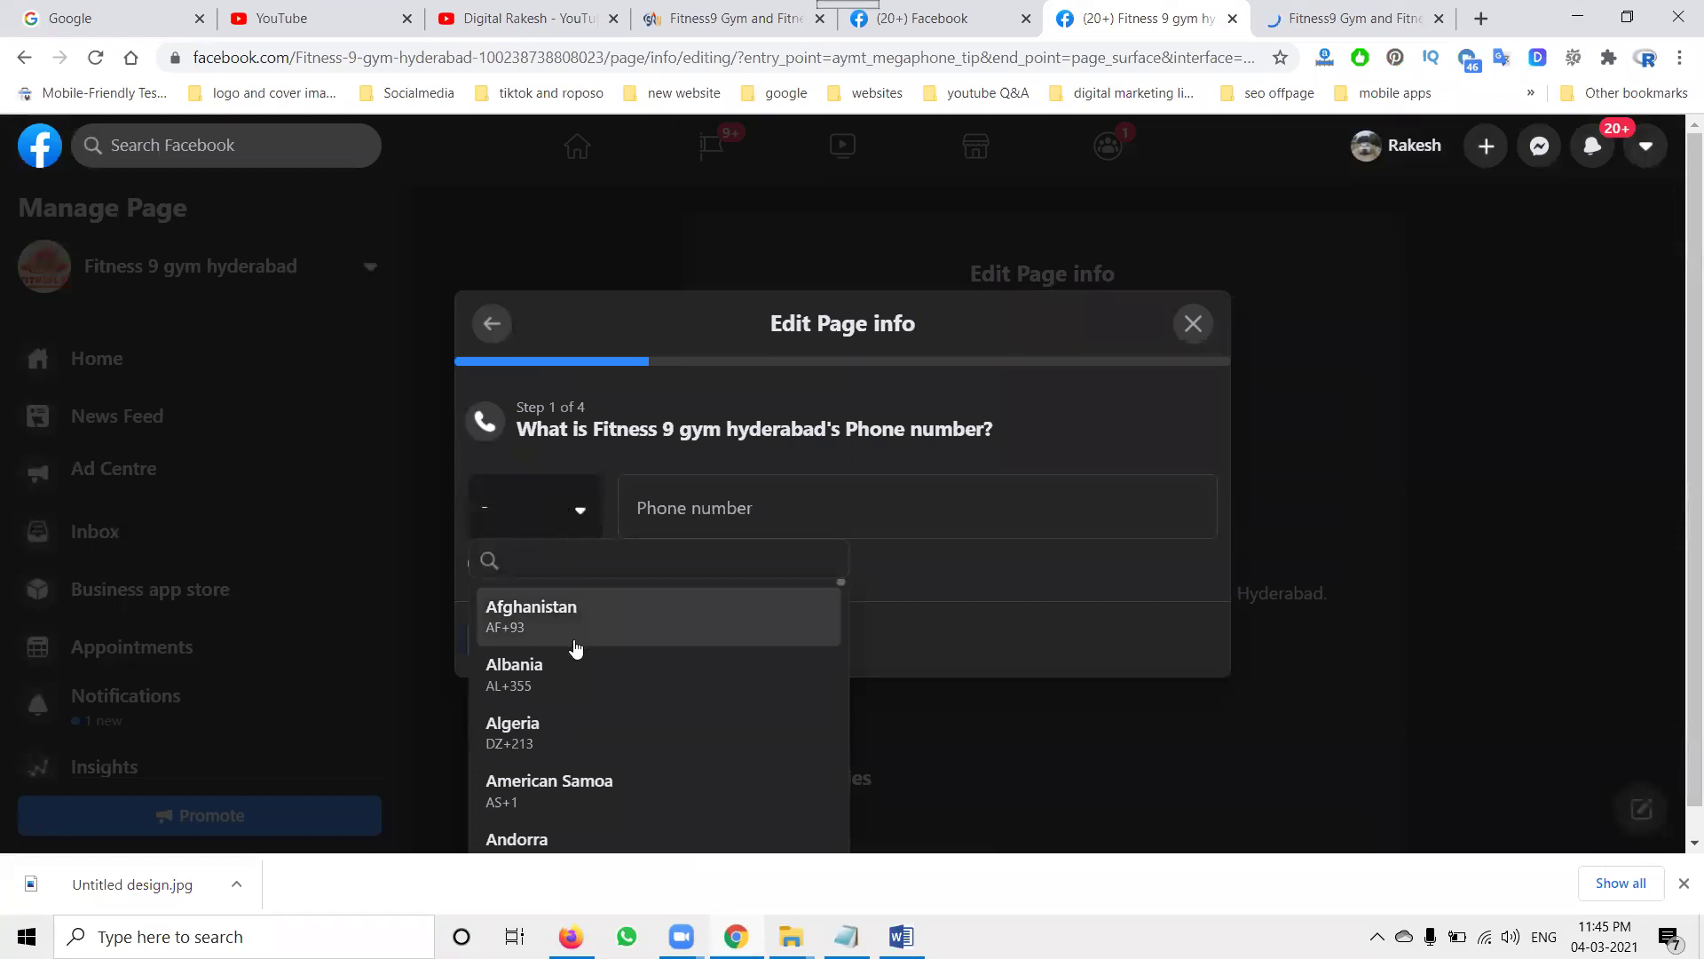
type("ind")
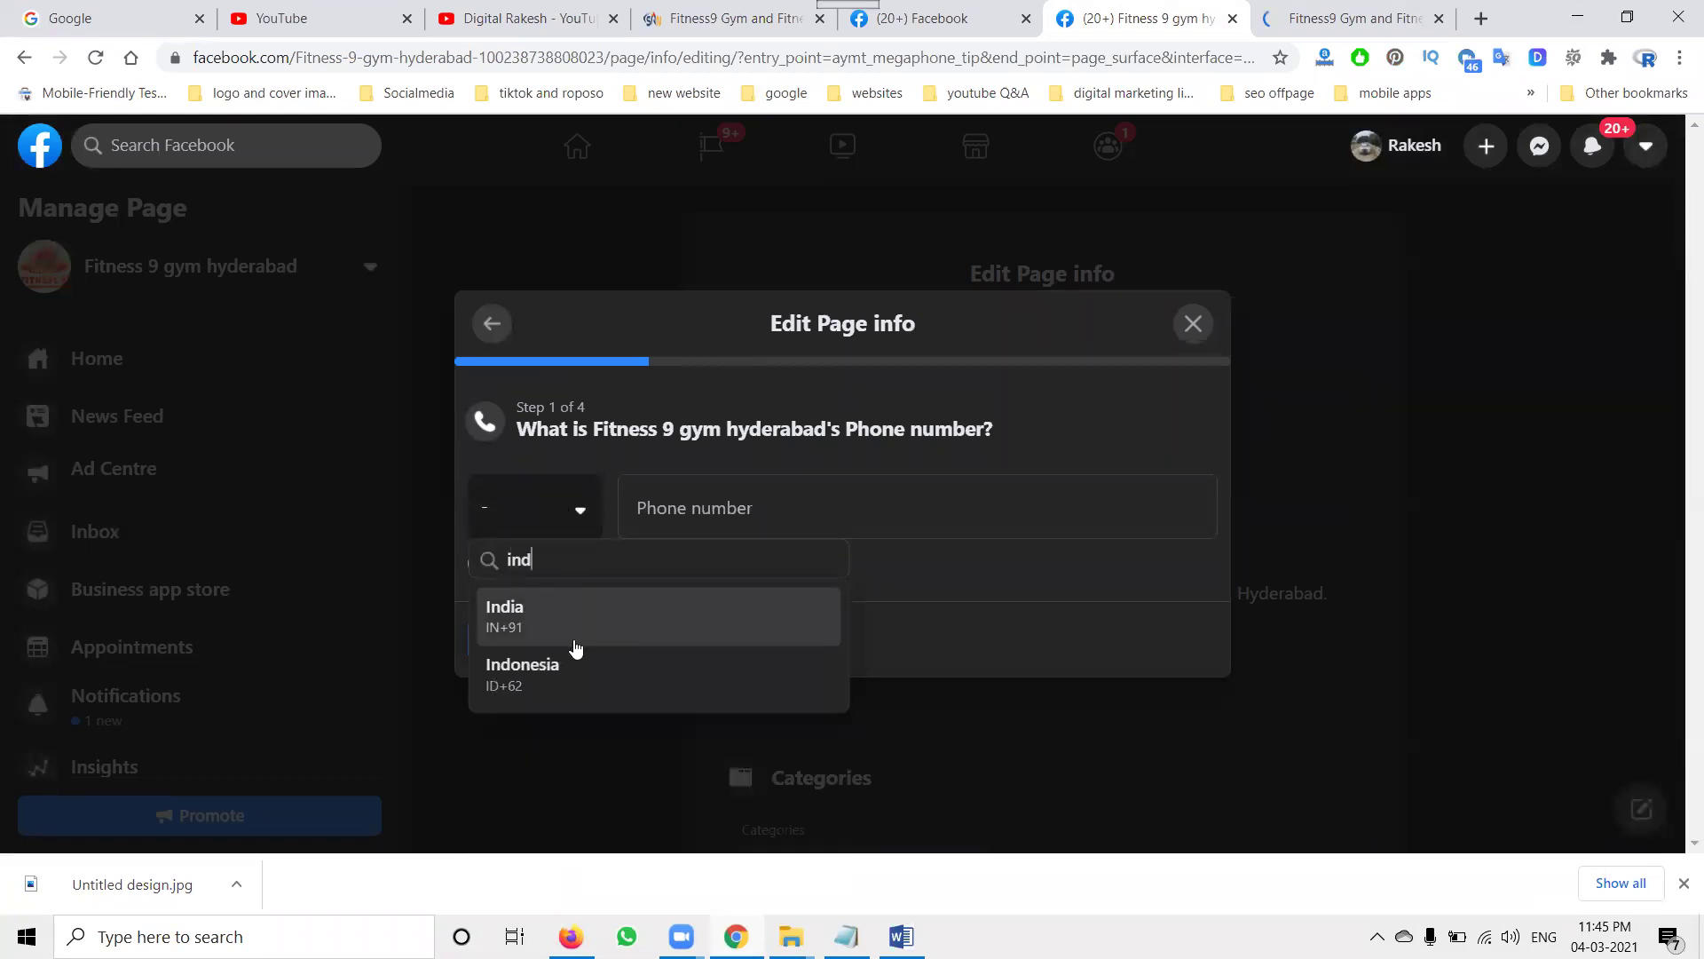
type("ia")
left_click(546, 644)
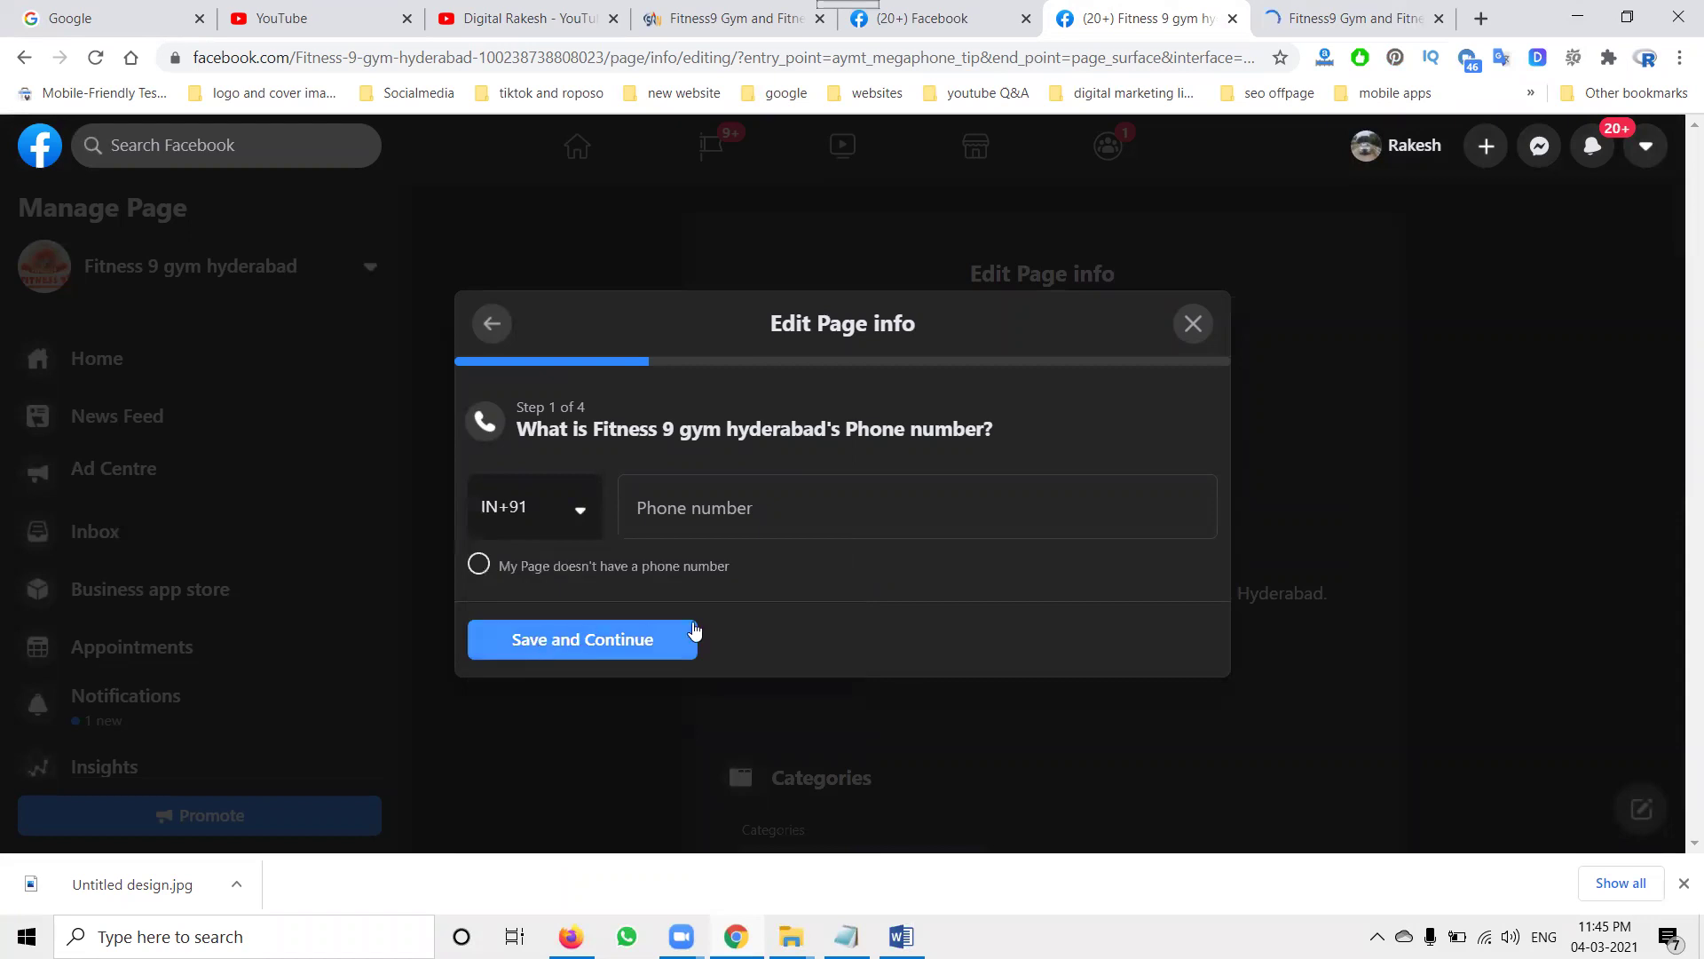
left_click(479, 565)
left_click(533, 637)
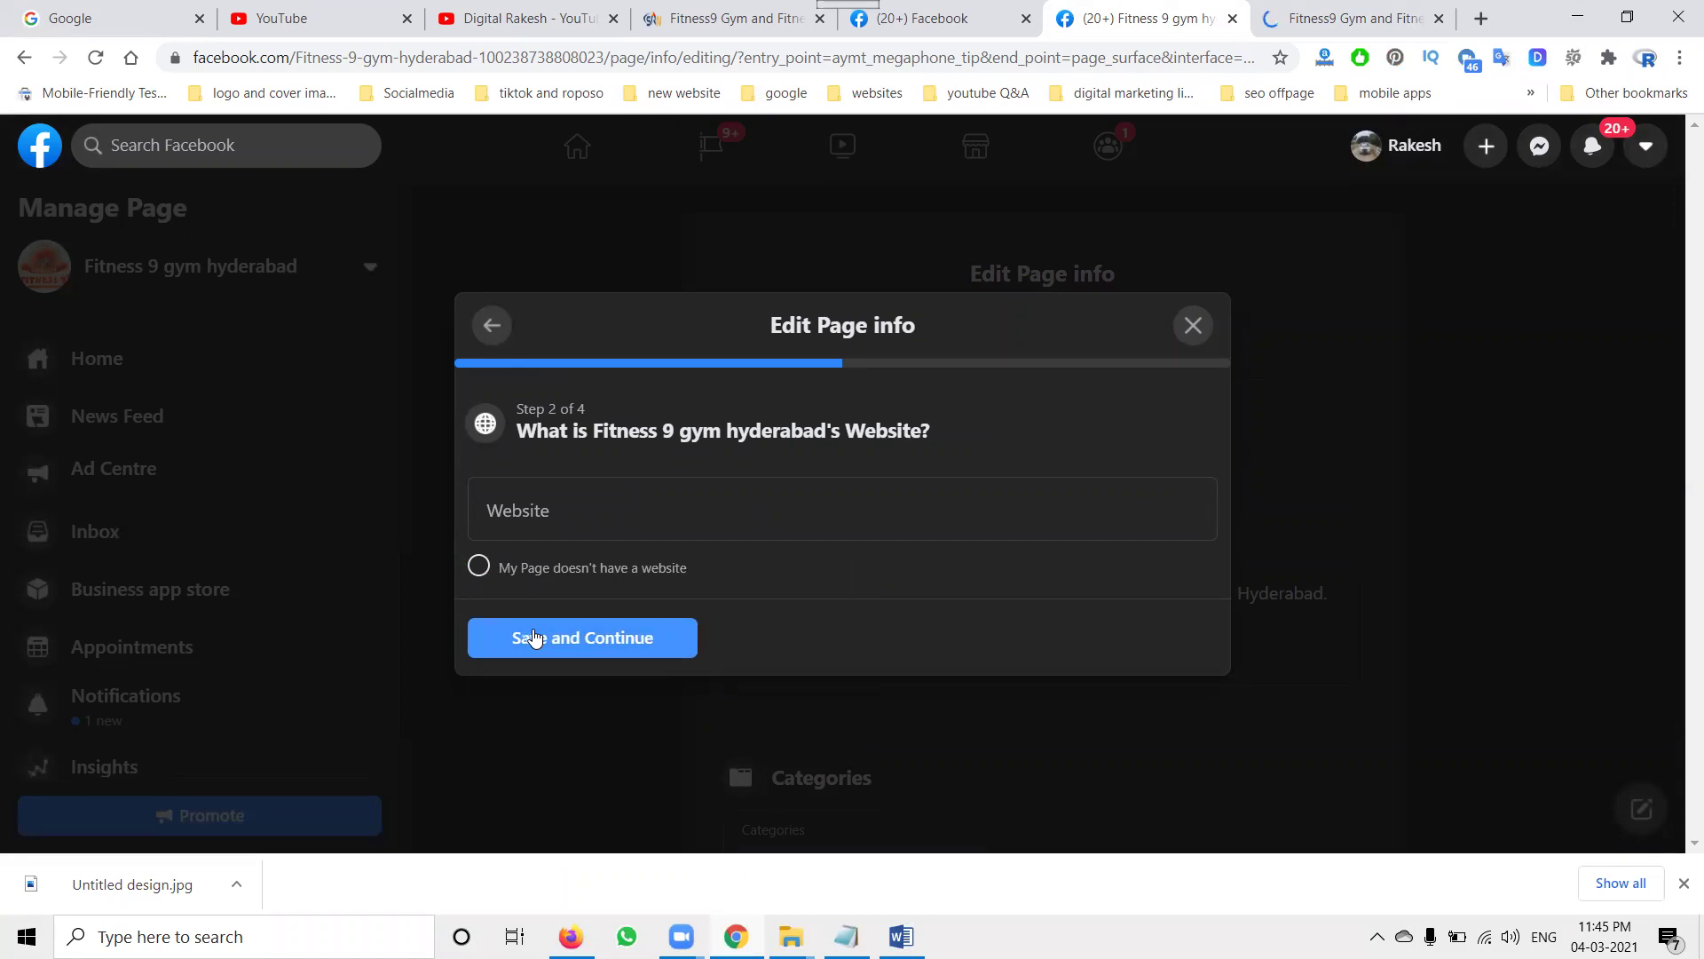
left_click(533, 637)
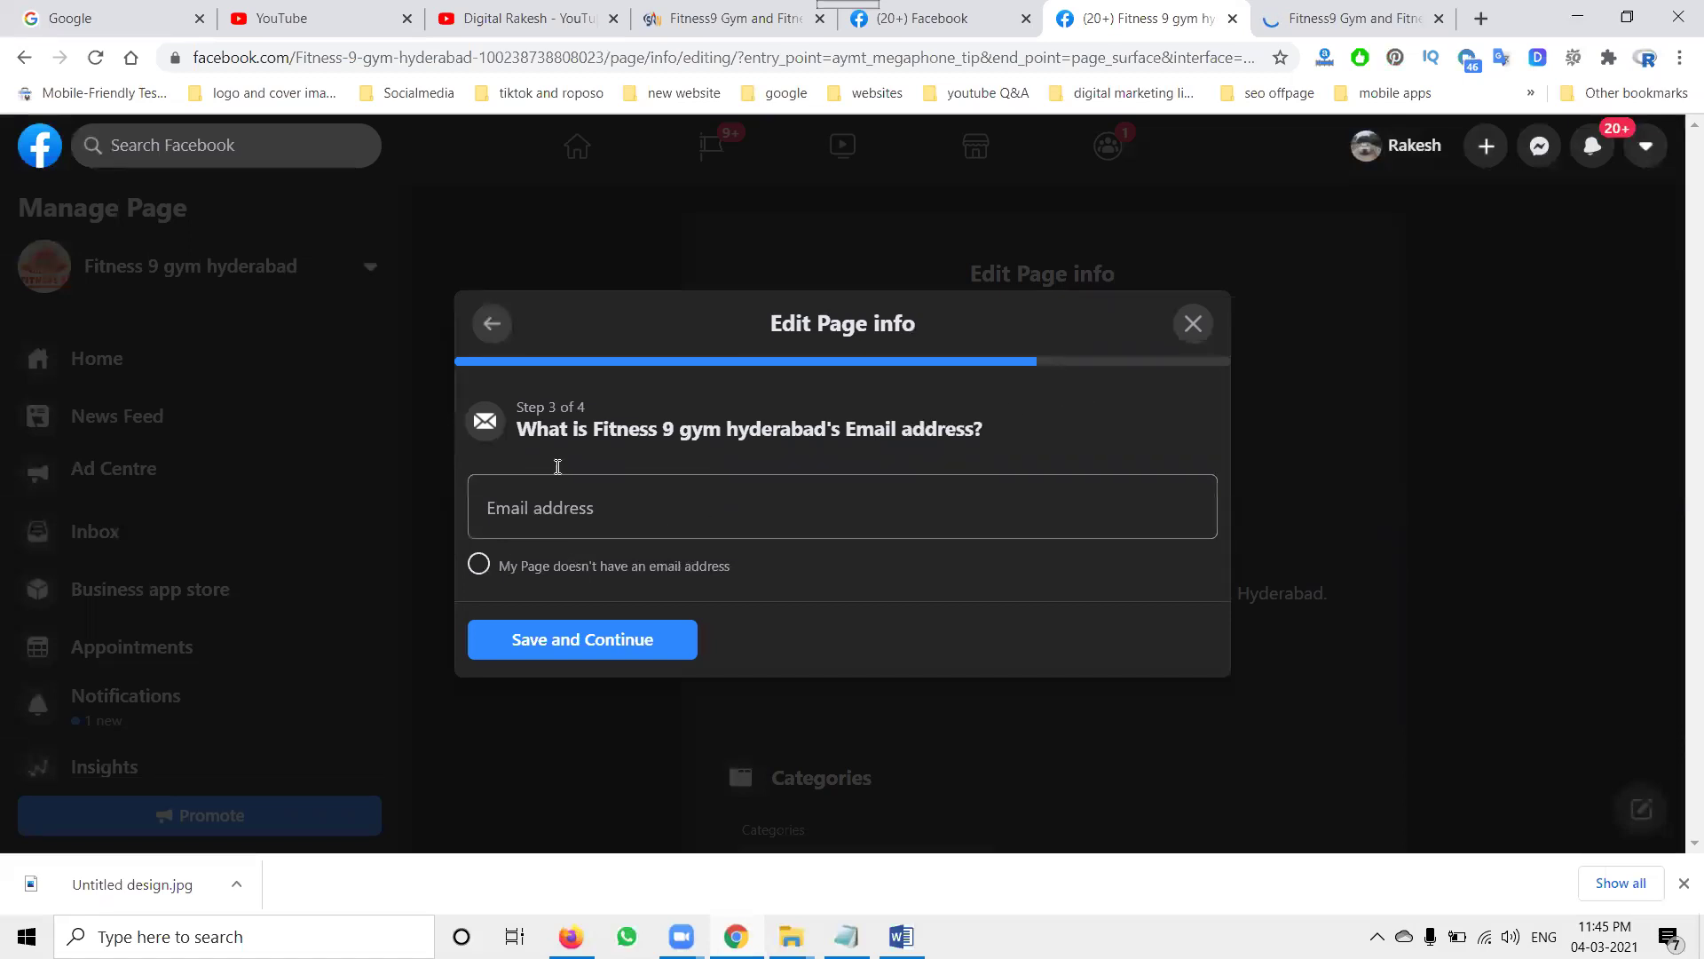
Paste the South Reel News article link as the Page website, and mark it as having no email.
left_click(492, 323)
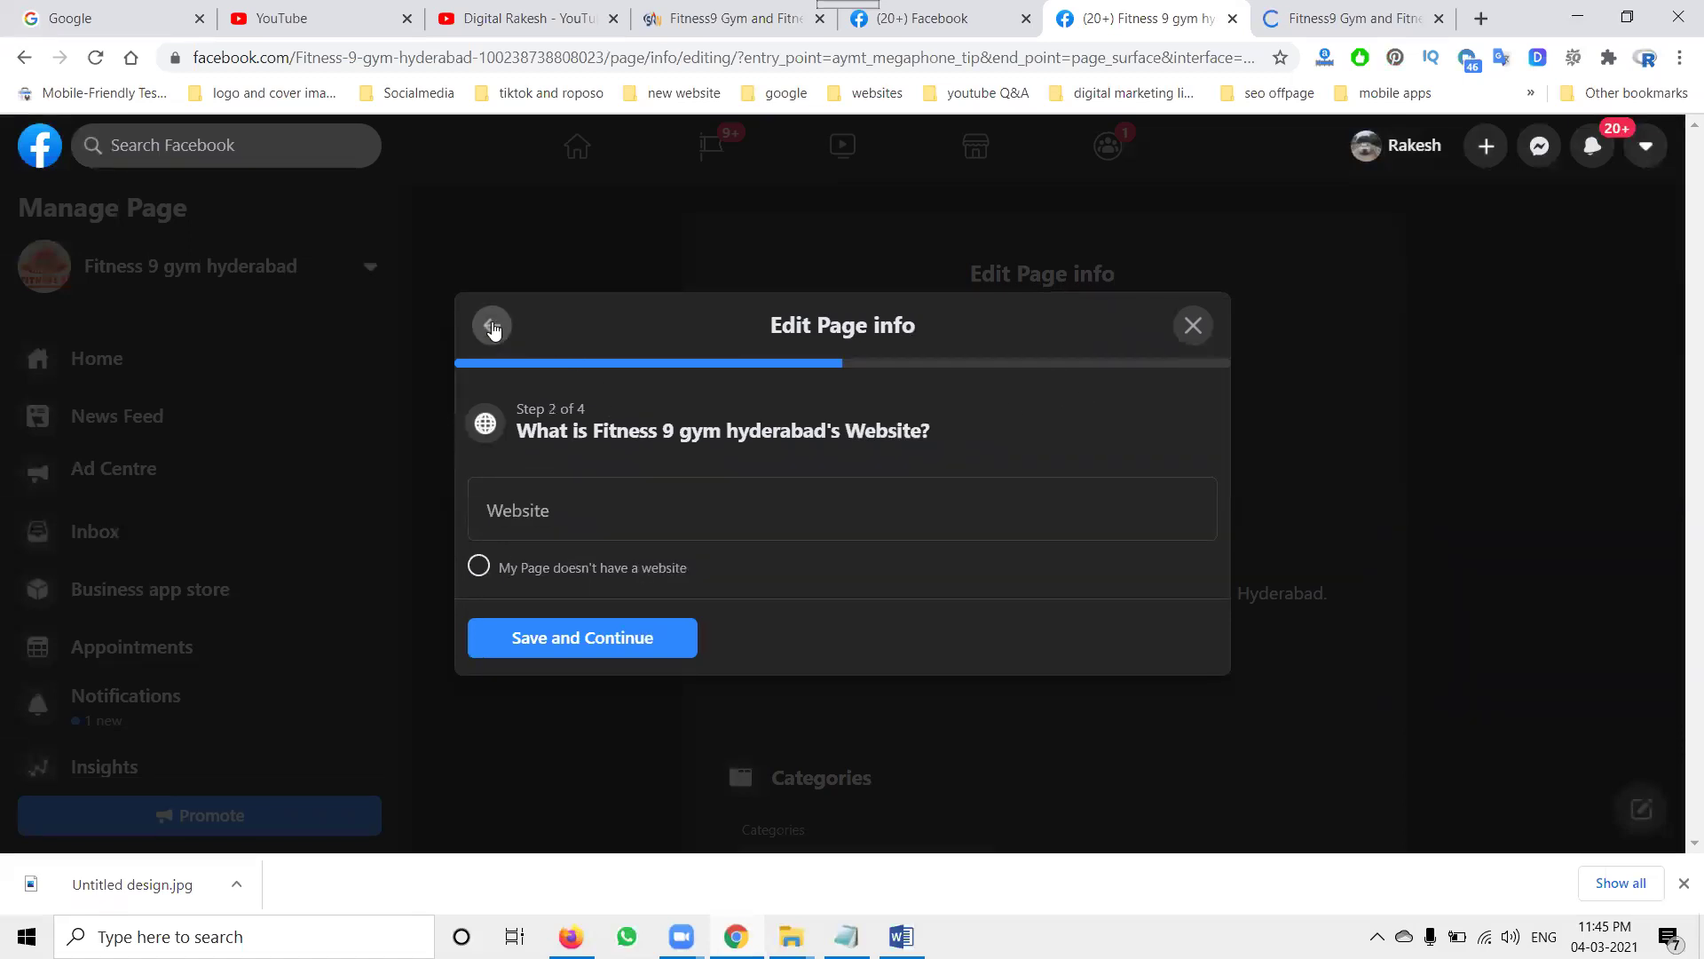
left_click(753, 10)
left_click(1358, 16)
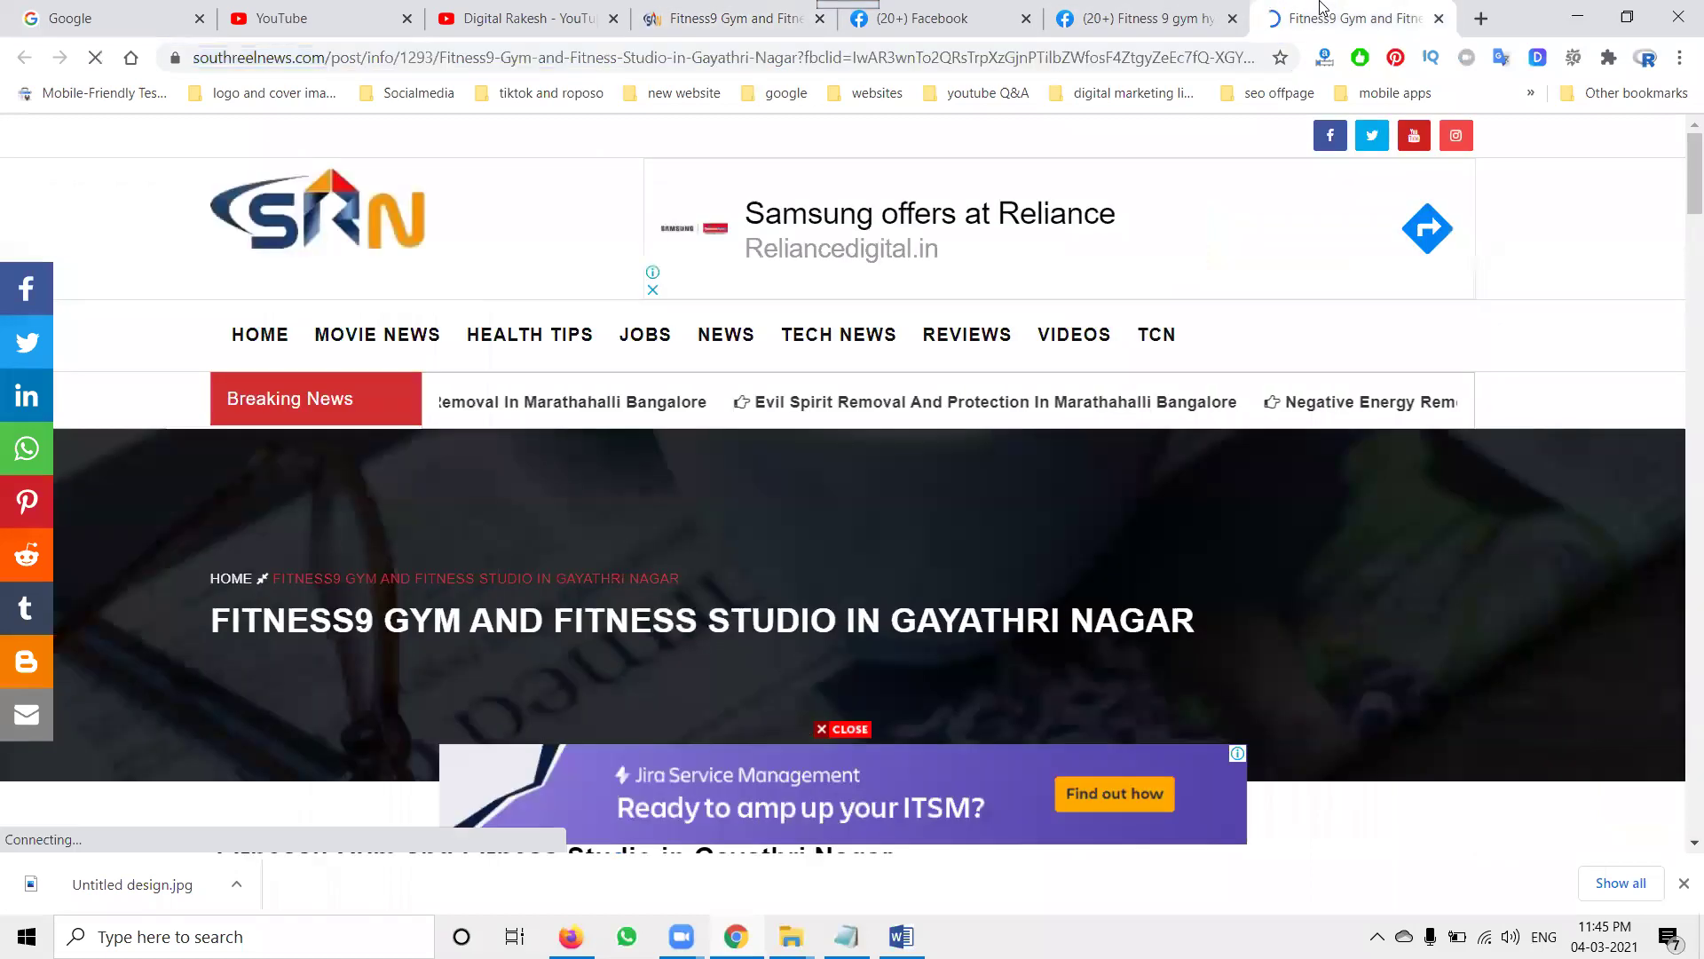
left_click(1141, 16)
left_click(700, 530)
key("ctrl+v")
left_click(599, 660)
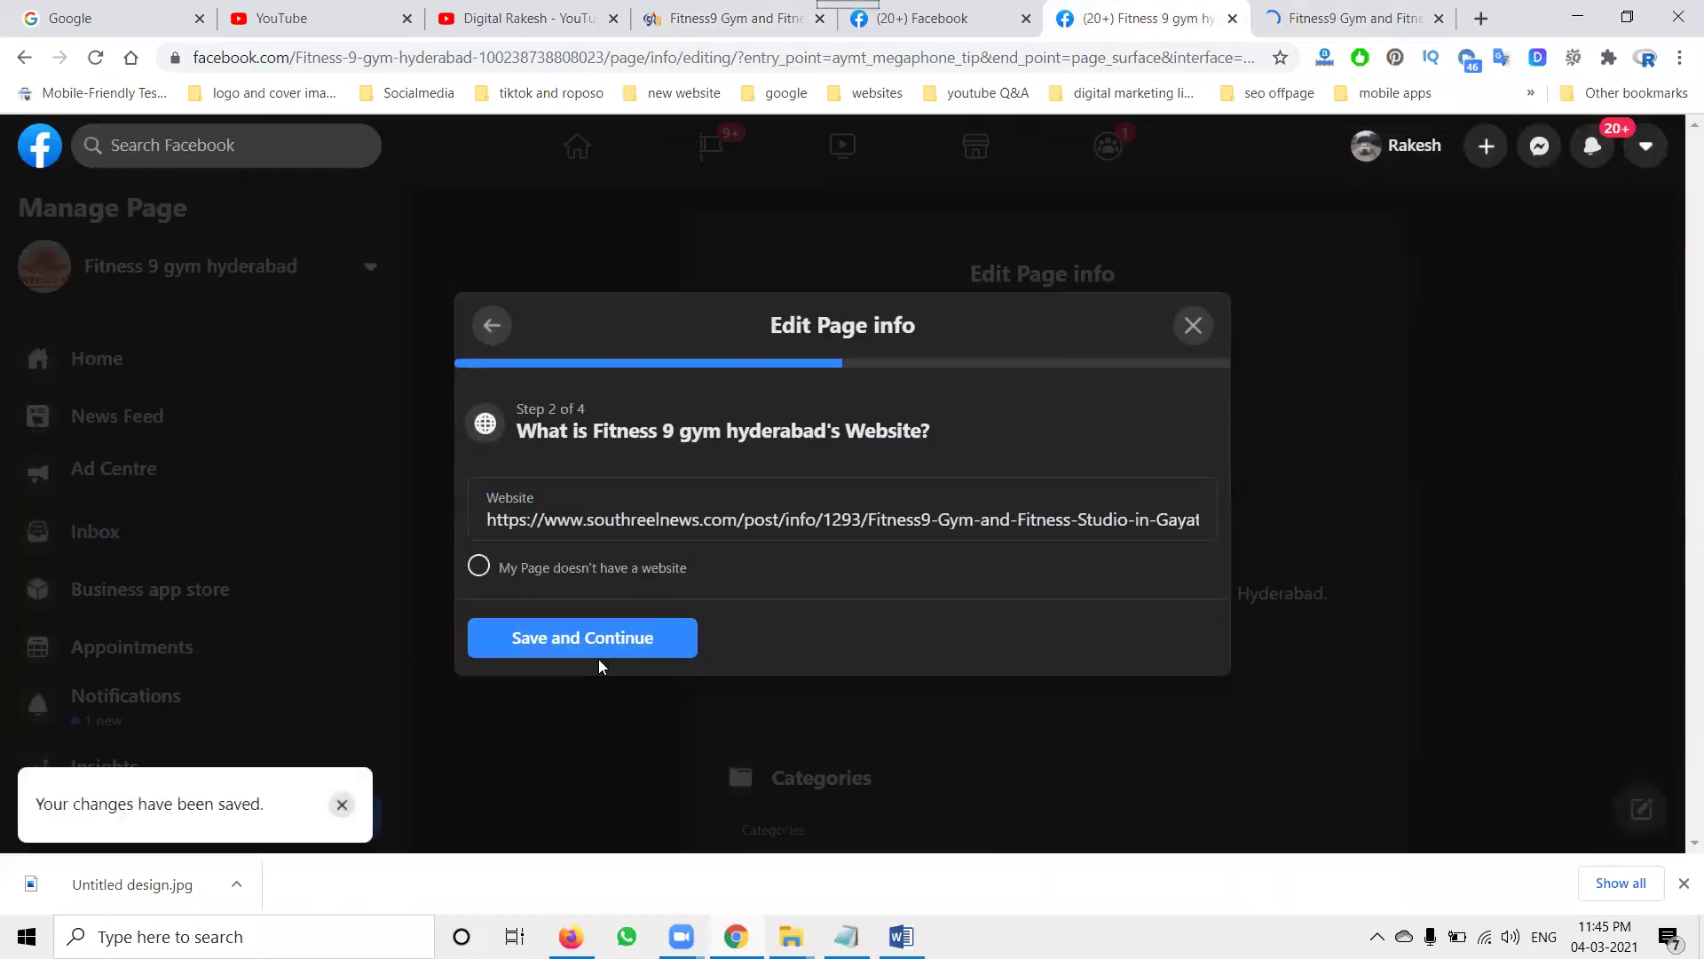
left_click(594, 649)
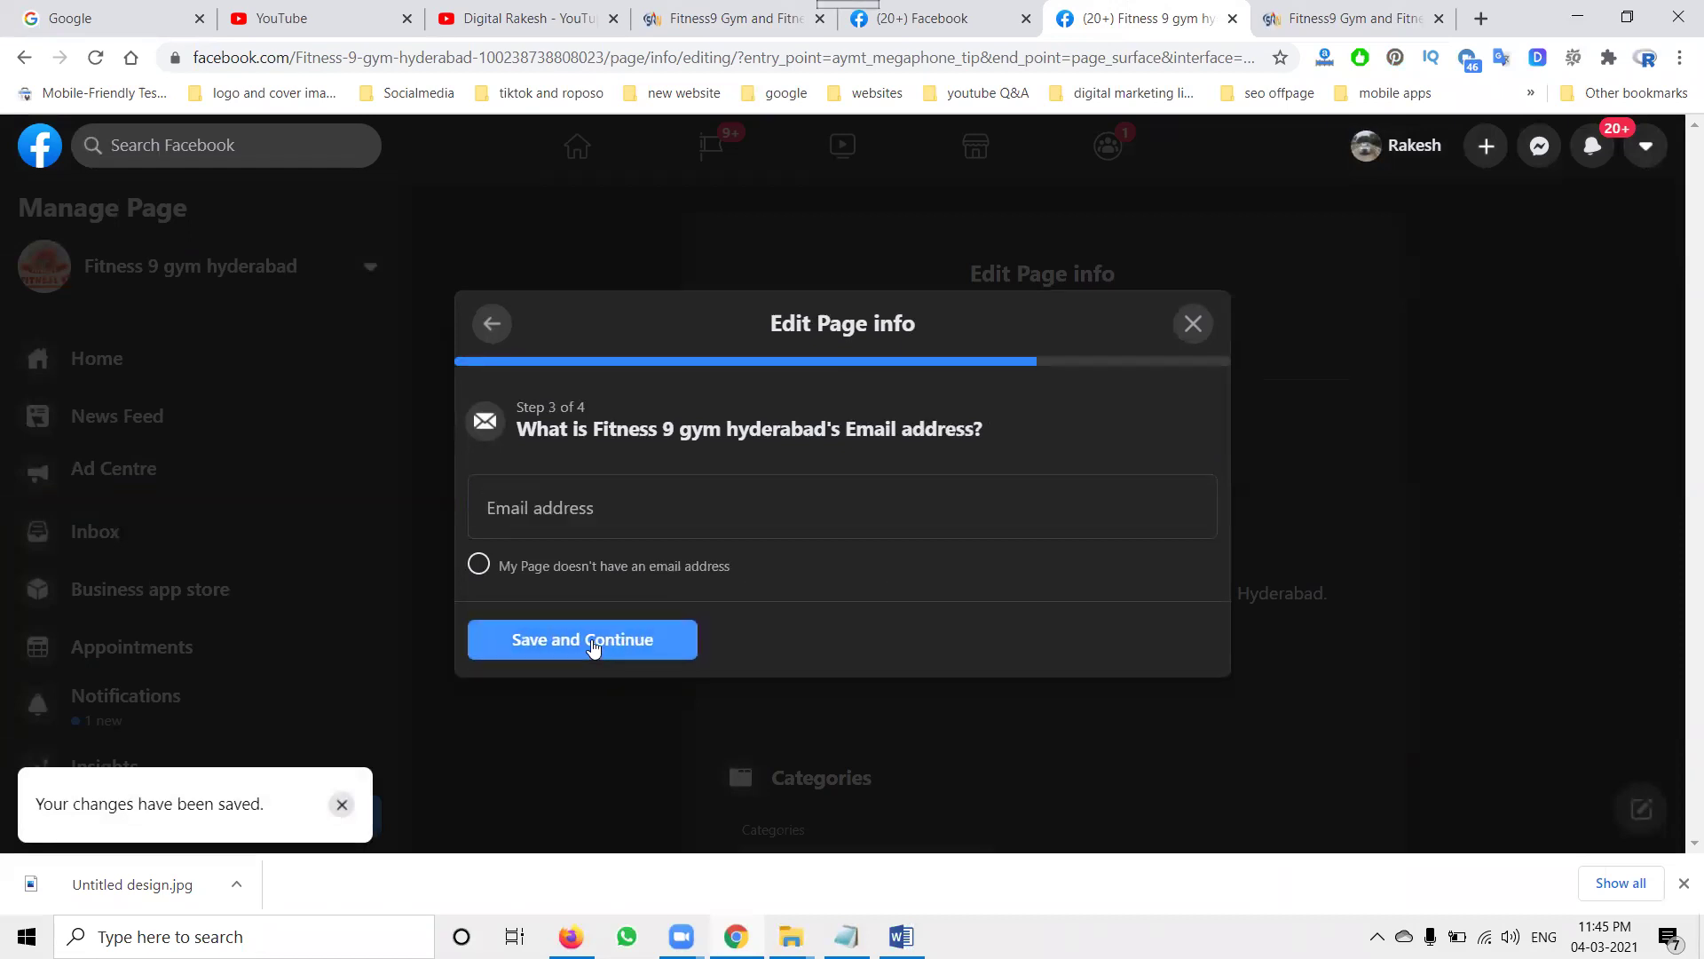
left_click(478, 564)
left_click(540, 638)
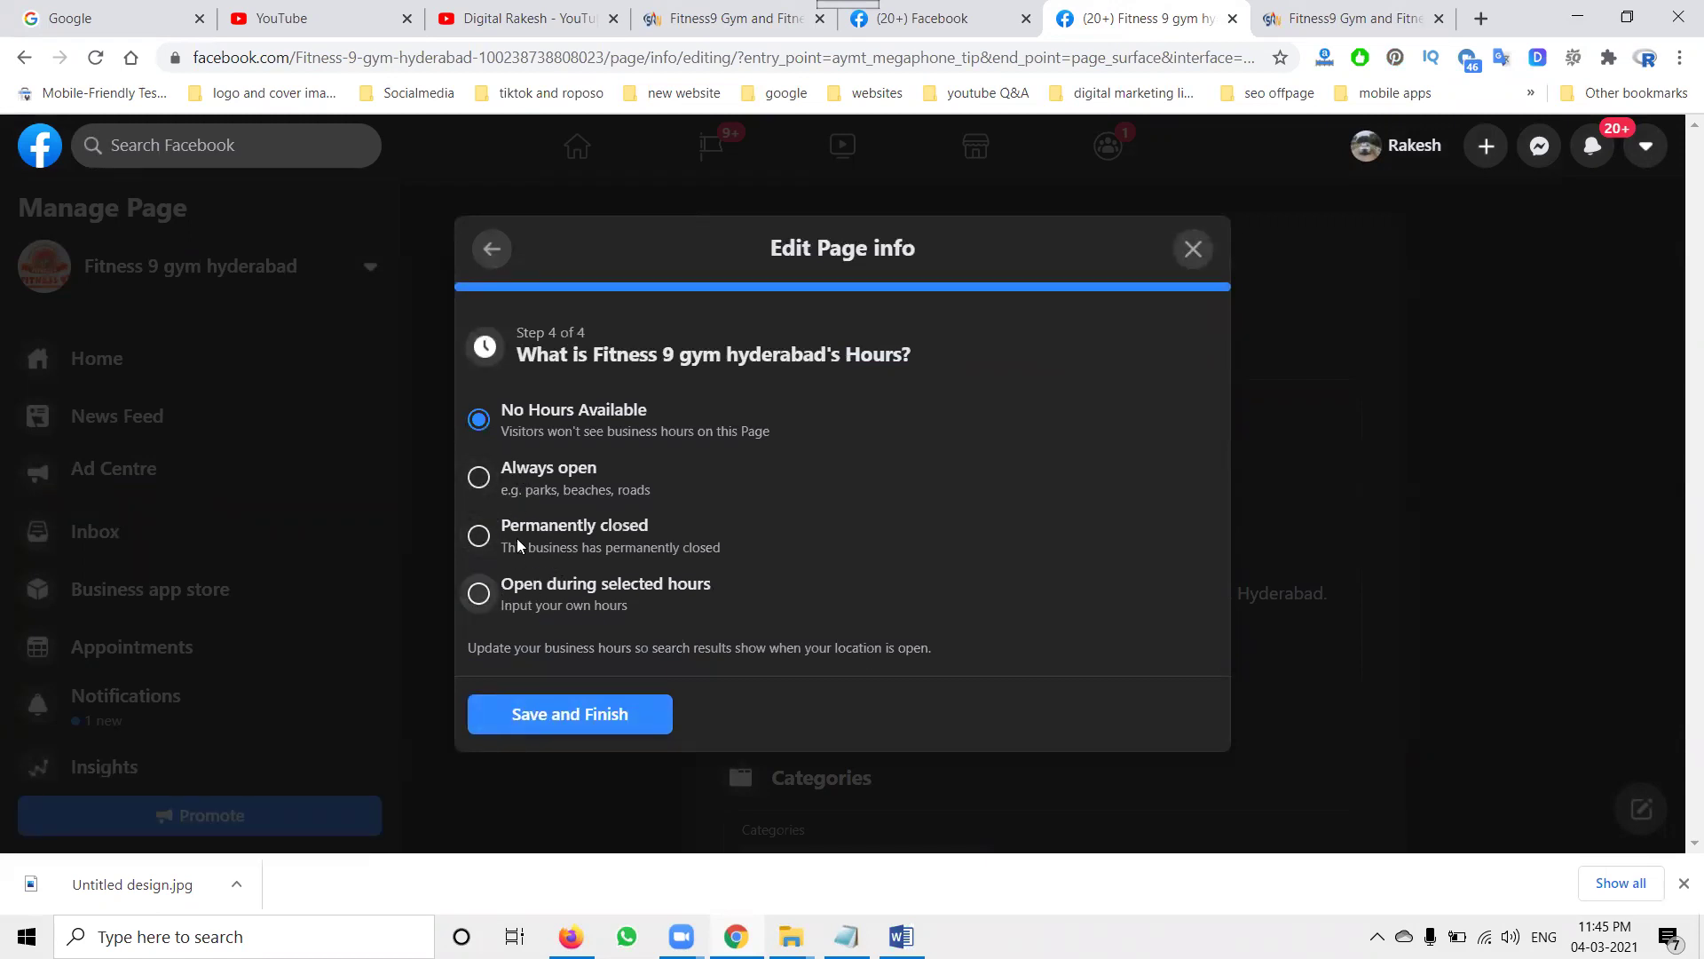
Choose open during selected hours and set Monday's hours to 05:00–22:00.
left_click(477, 594)
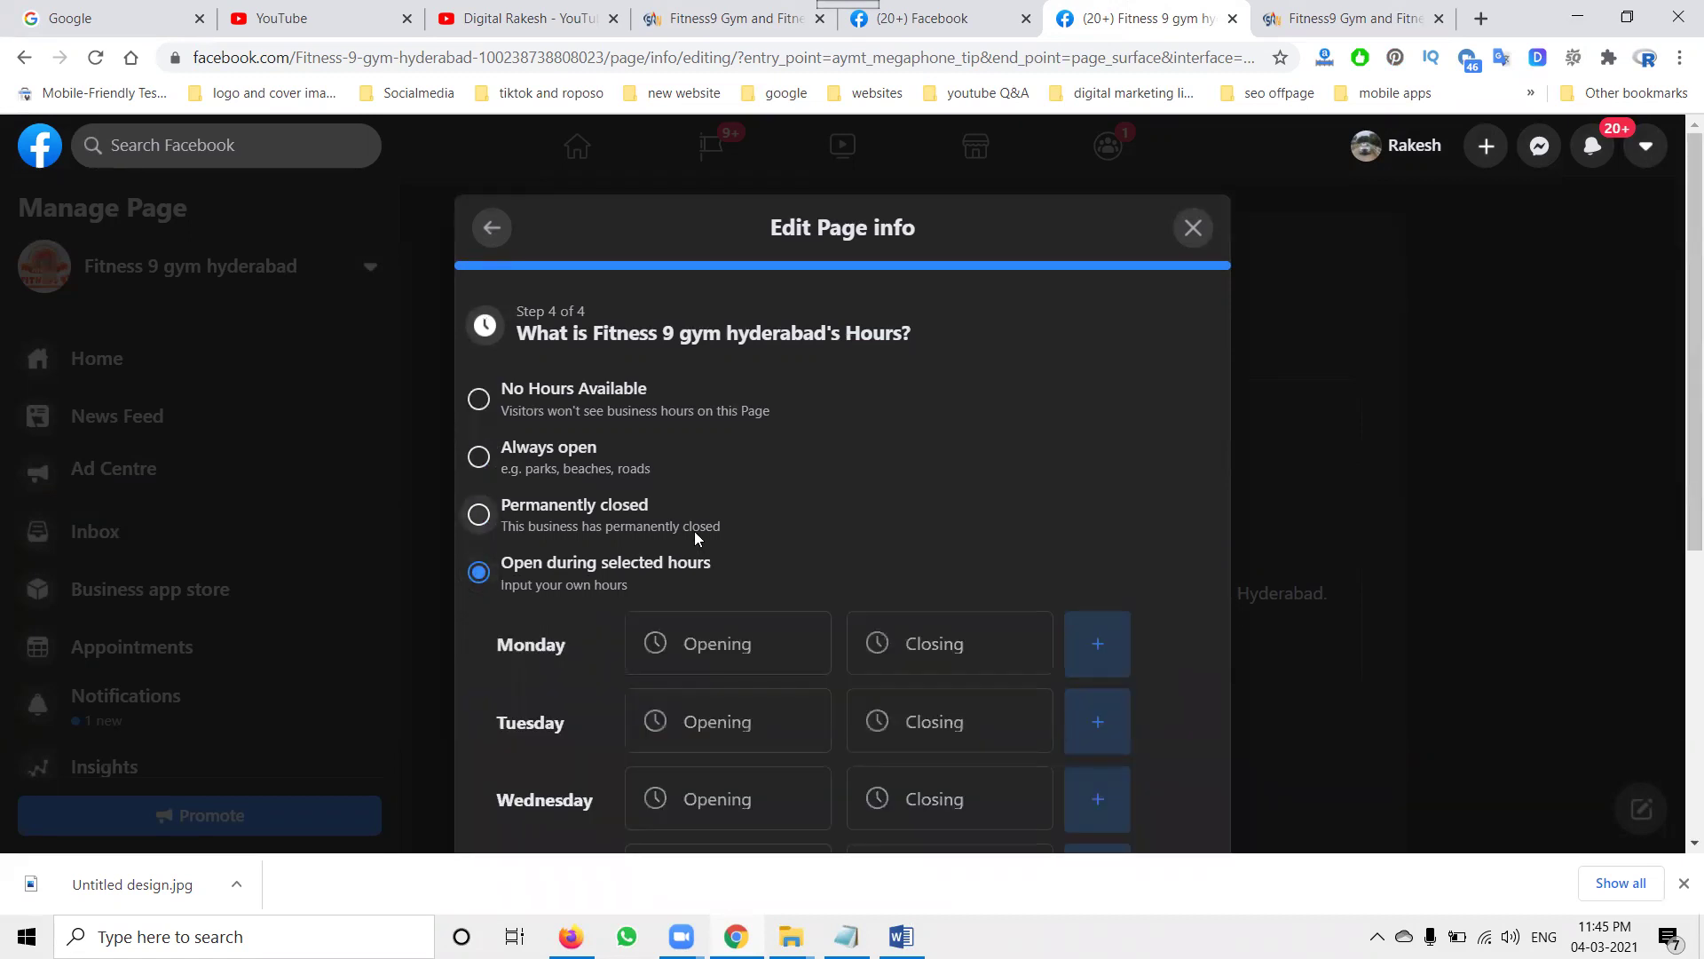
scroll(694, 531, "down", 3)
left_click(721, 419)
scroll(691, 559, "down", 5)
scroll(690, 561, "down", 2)
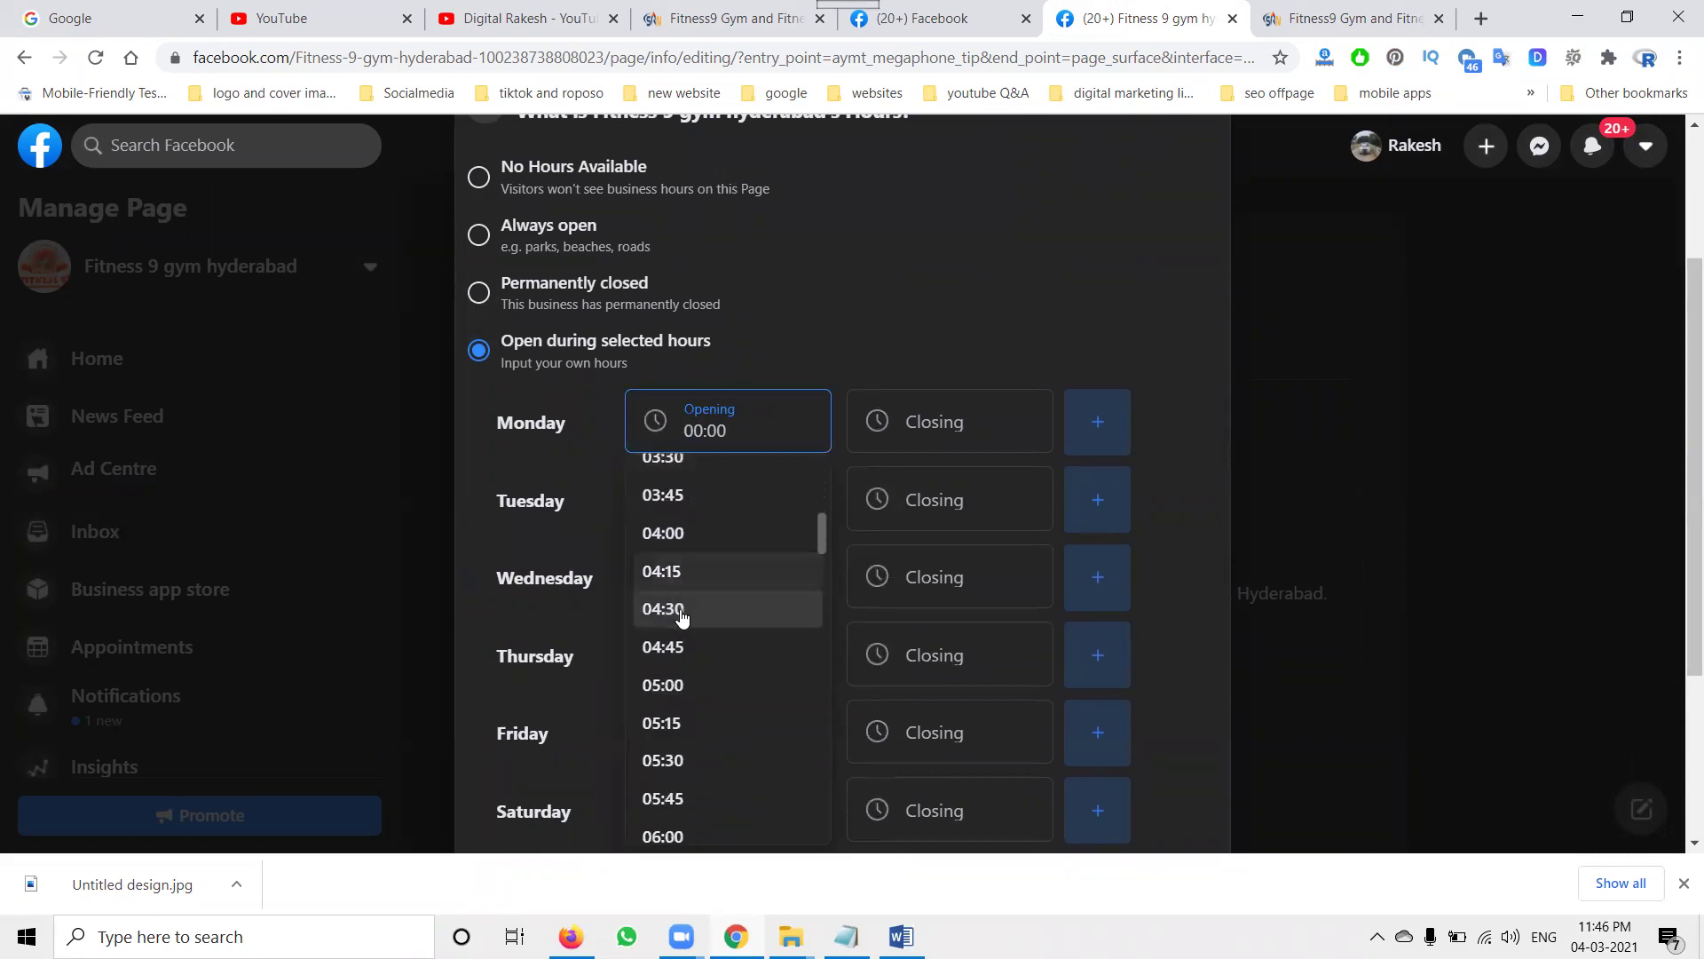
left_click(670, 687)
left_click(951, 429)
scroll(928, 569, "down", 20)
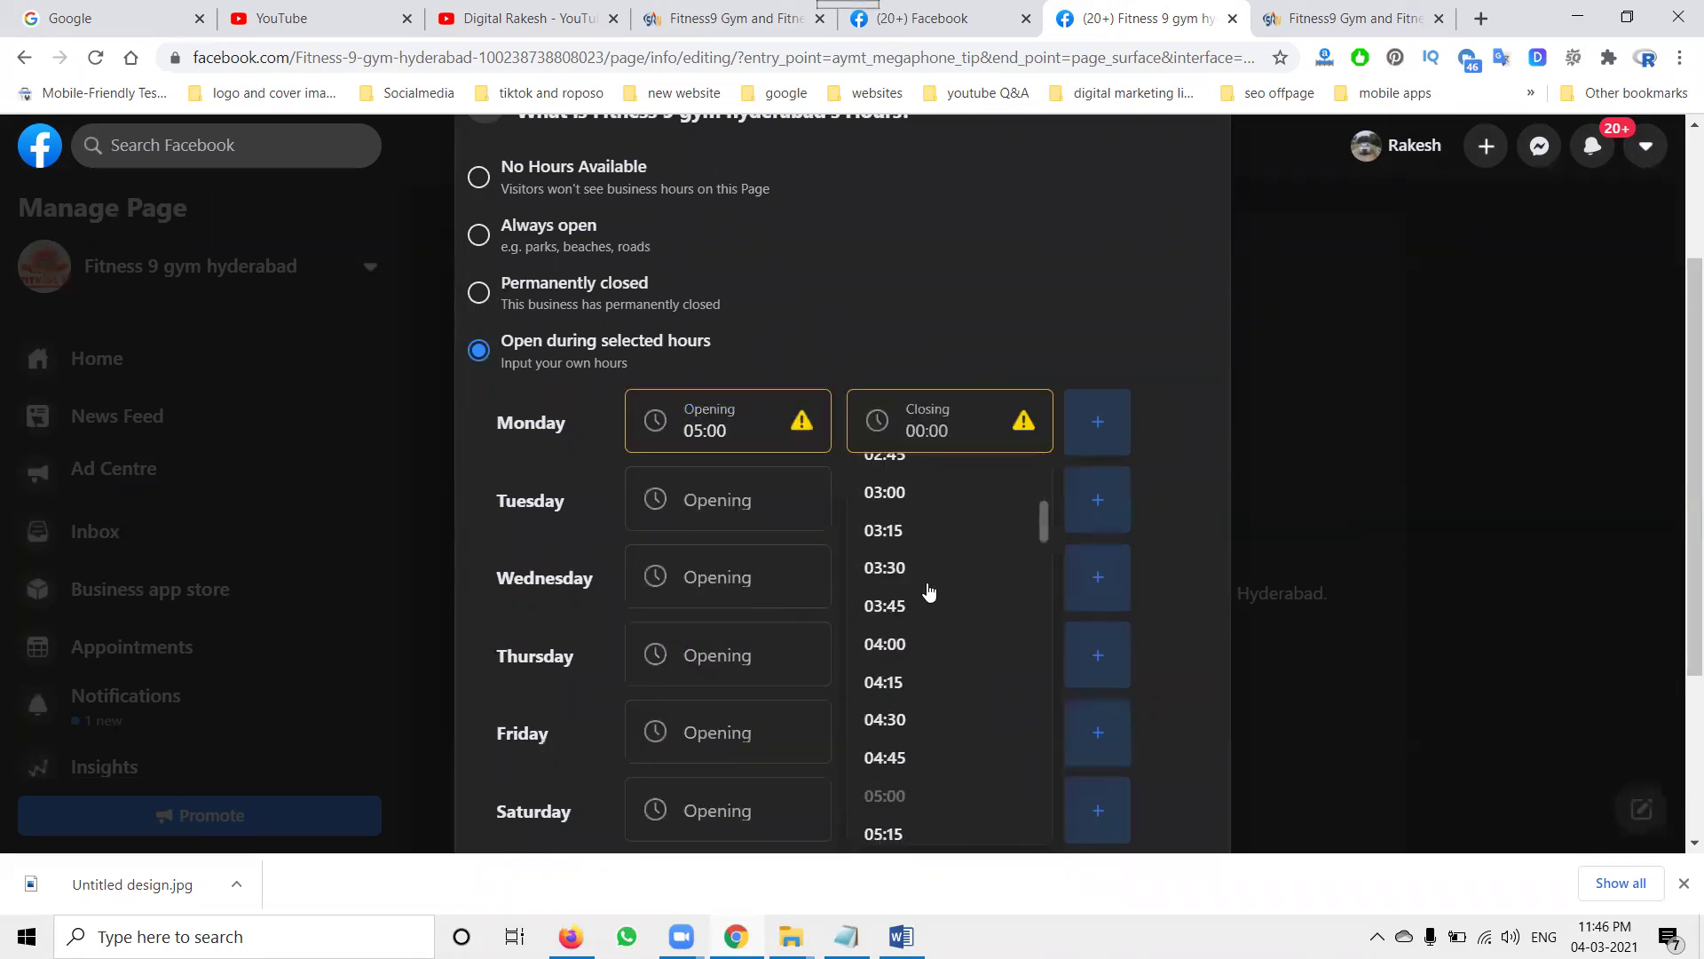
scroll(929, 592, "down", 8)
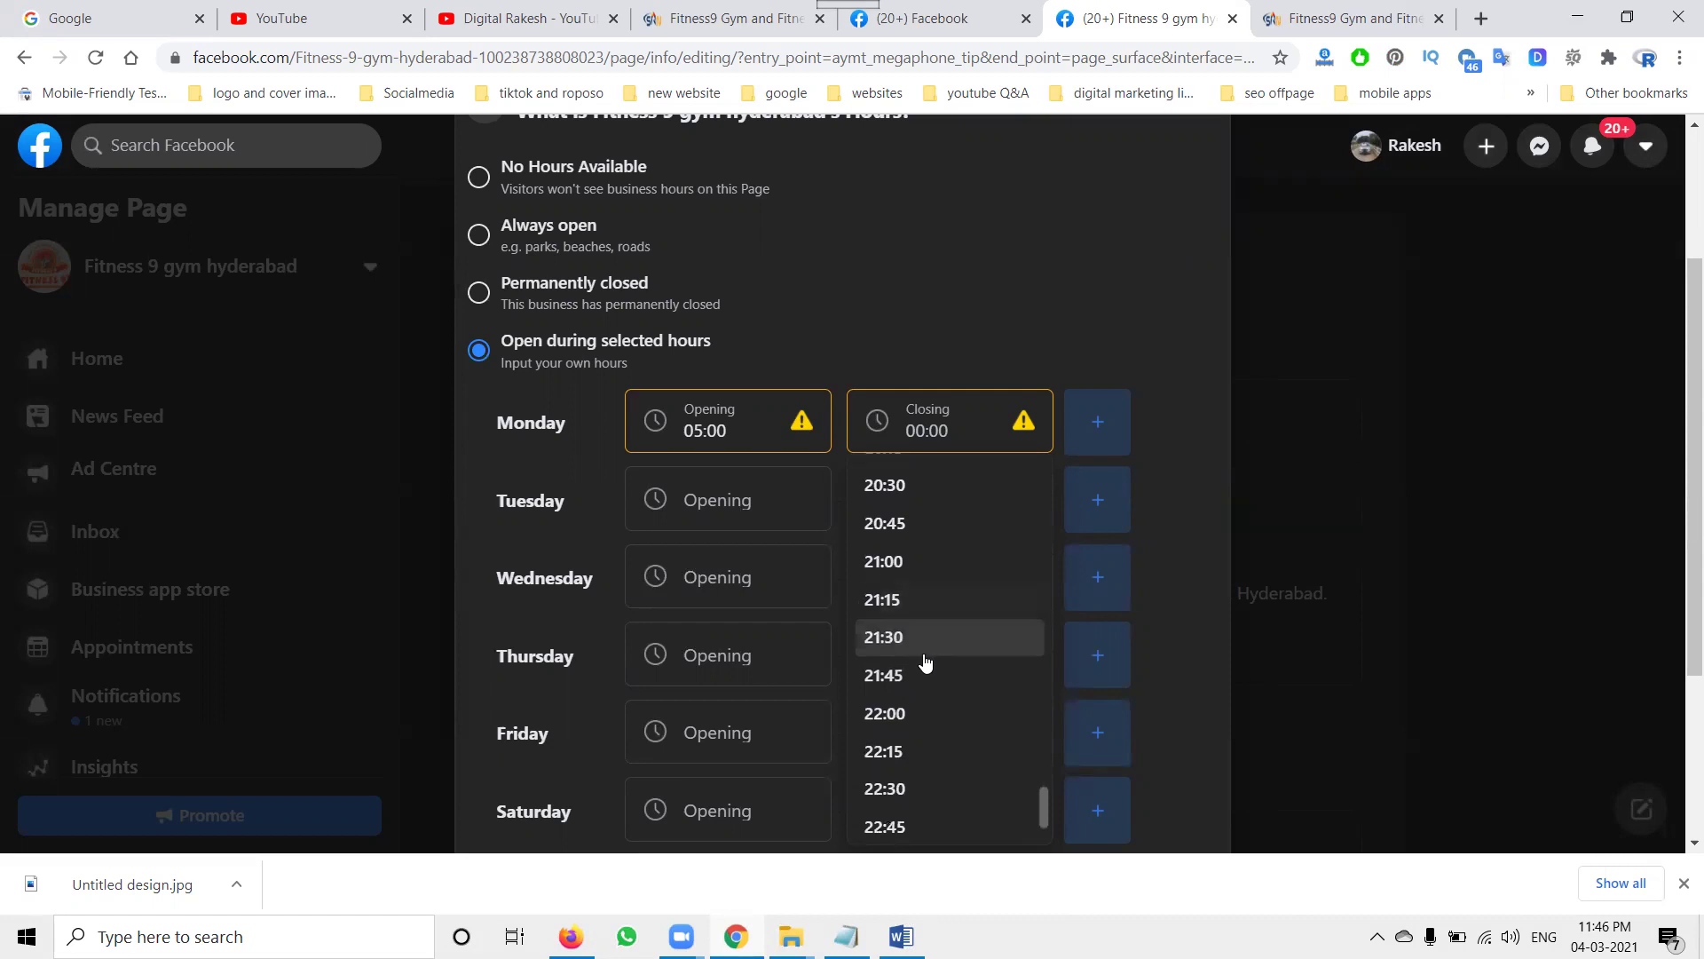
left_click(921, 711)
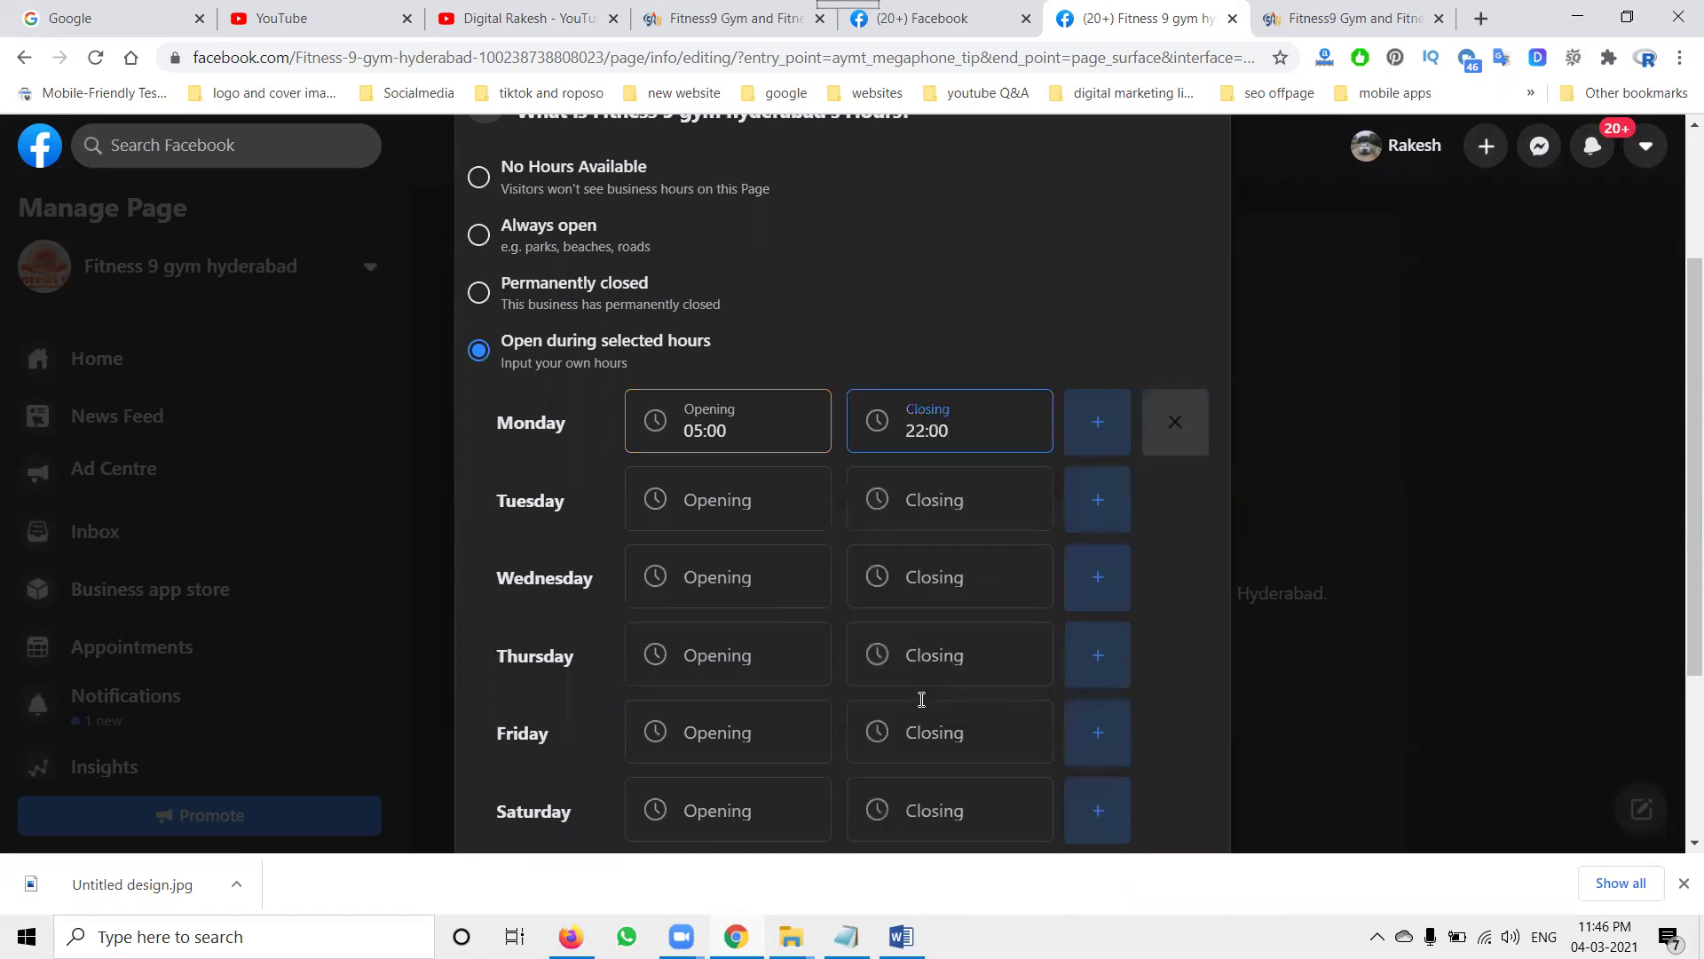
Enter Tuesday's opening time 05:00 and closing time 22:00.
left_click(760, 426)
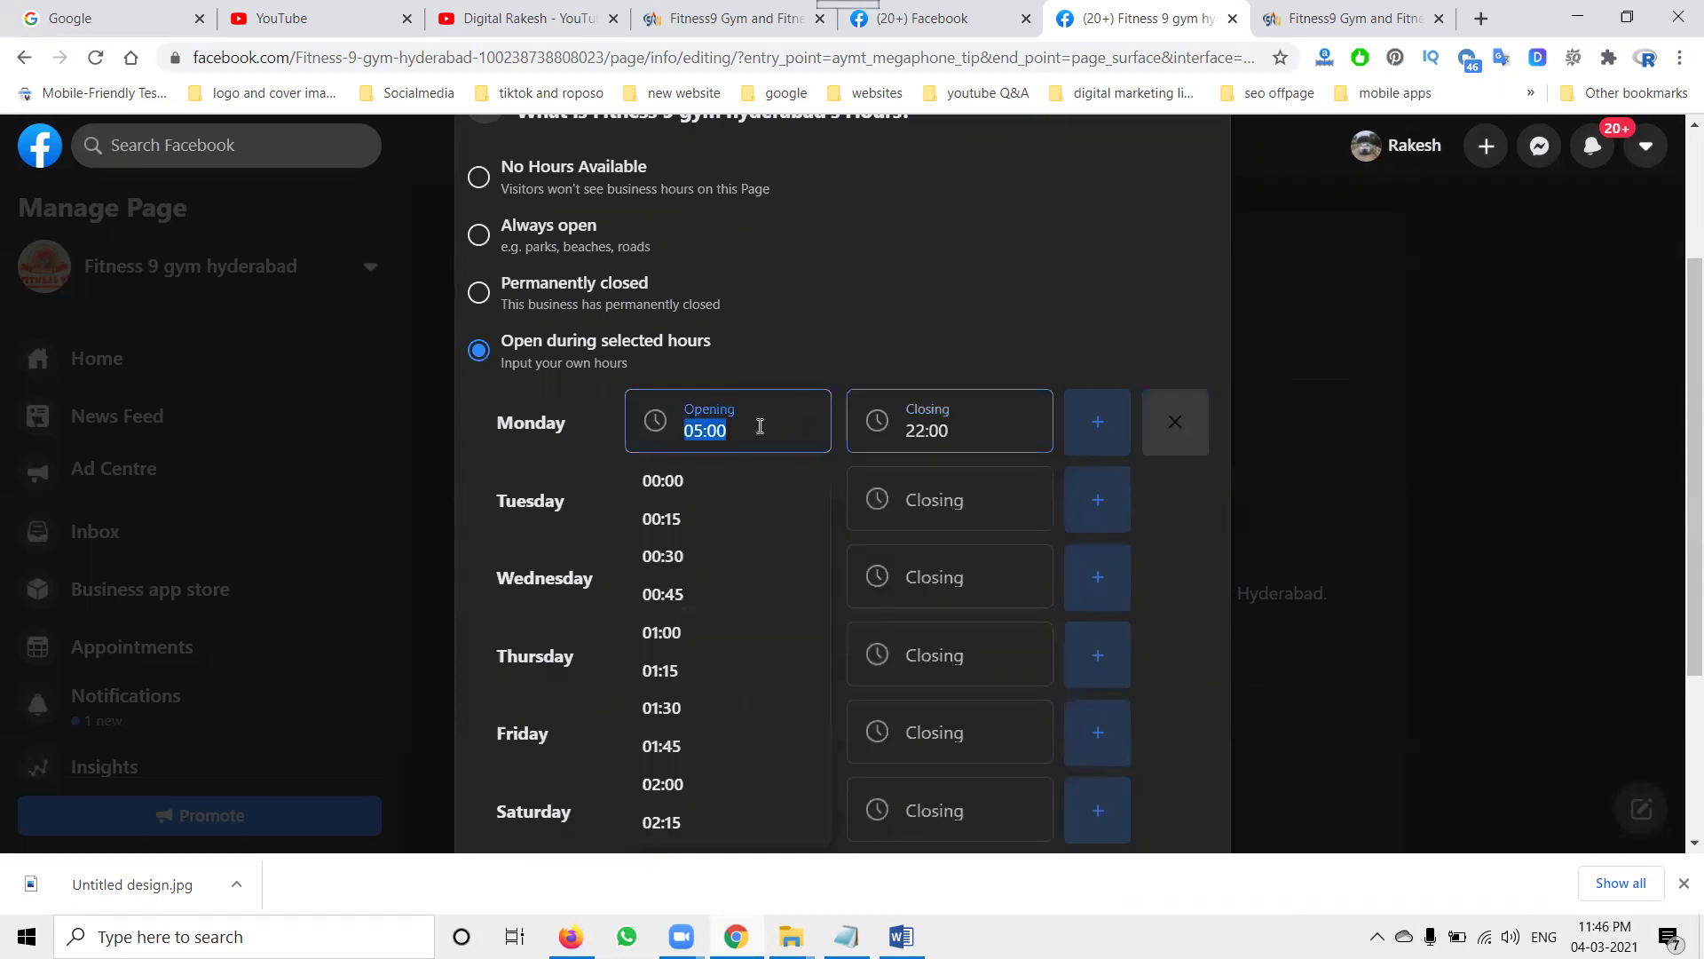
left_click(745, 484)
type("05:00")
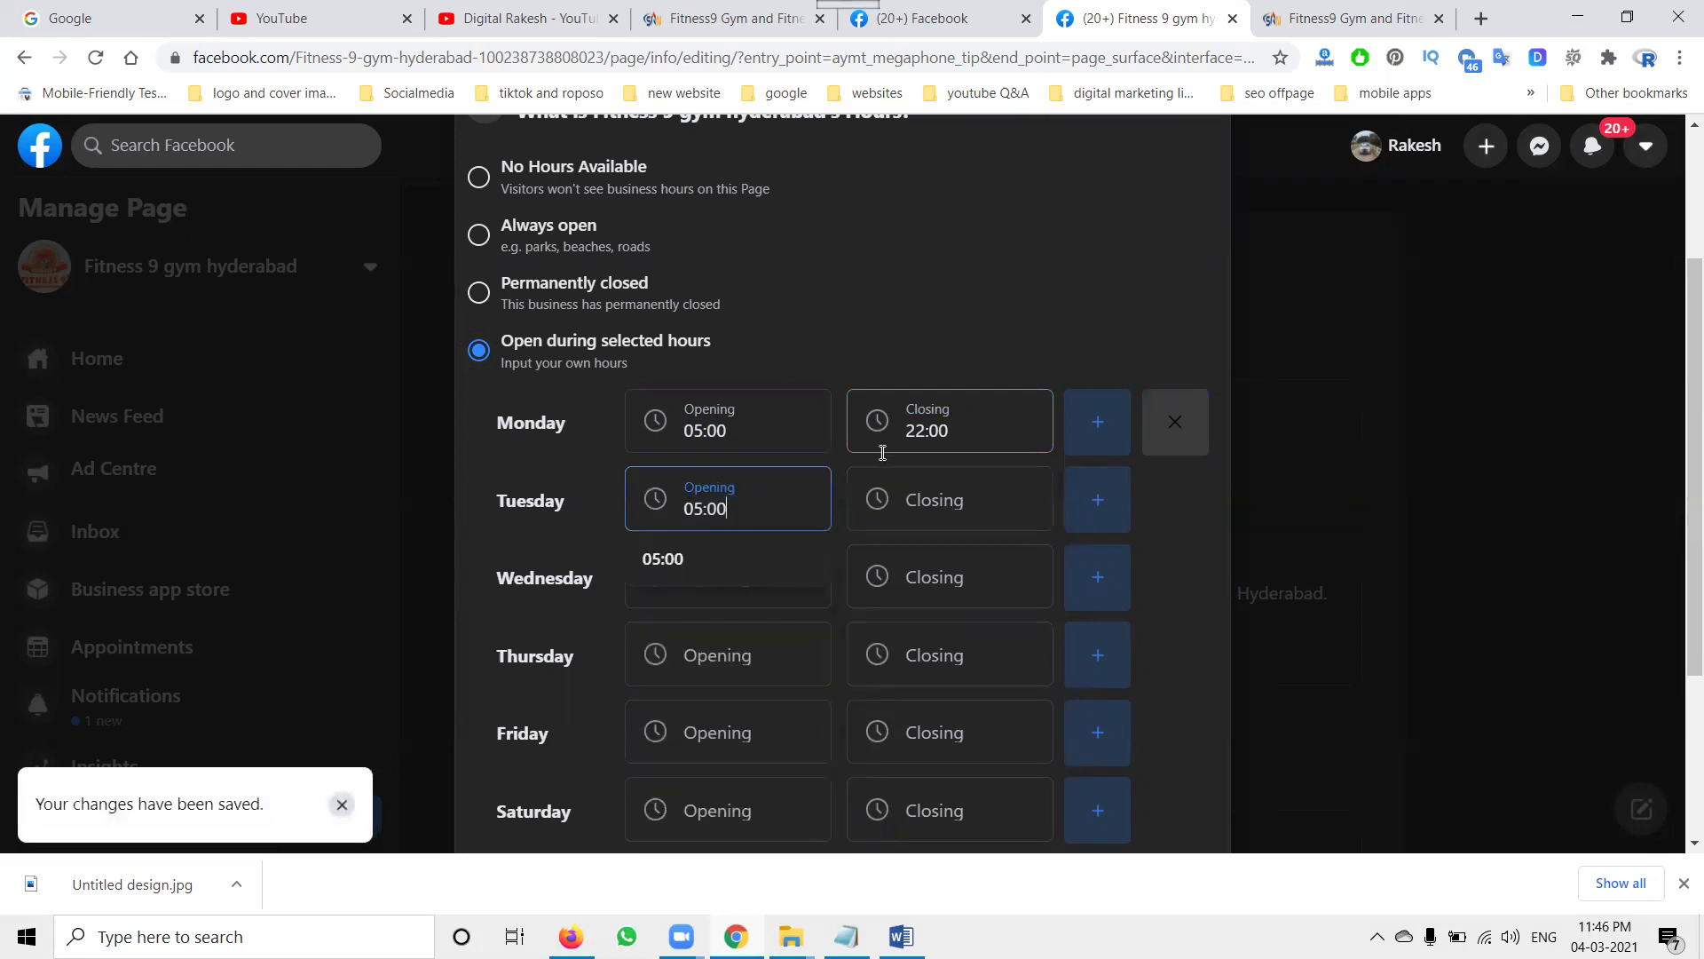
left_click(921, 429)
left_click(921, 428)
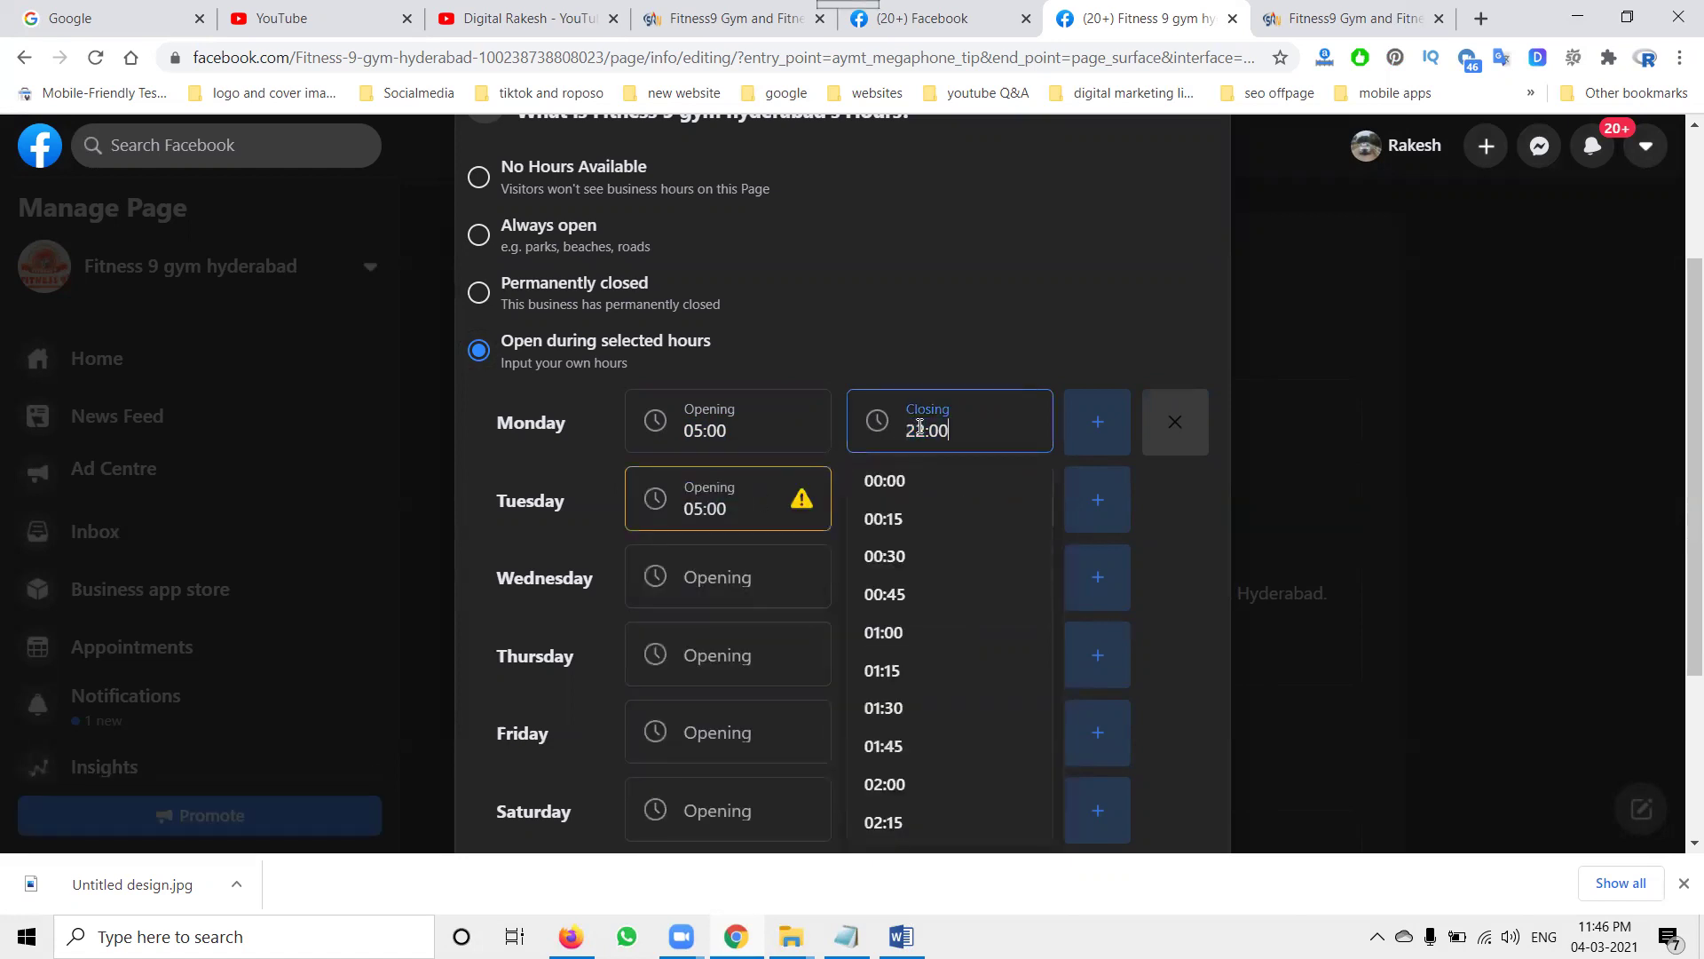
left_click(996, 334)
left_click(946, 502)
type("22:00")
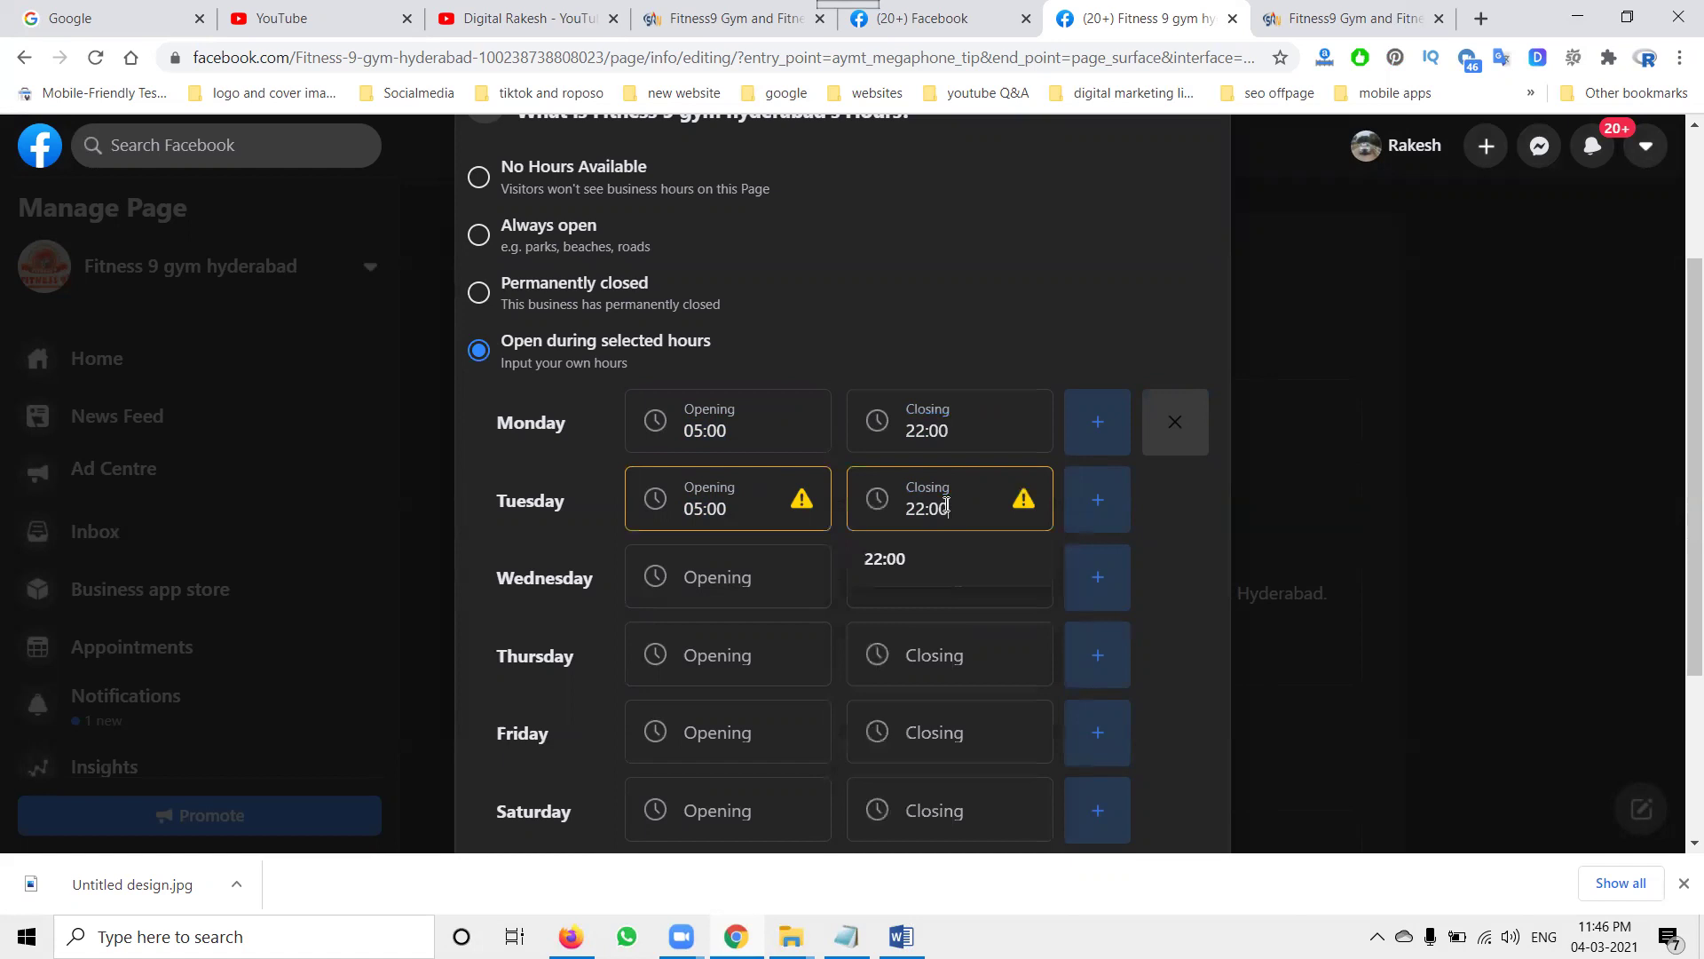
Add a second Monday time slot closing at 22:00, clear the first closing time, and save the hours.
left_click(1110, 434)
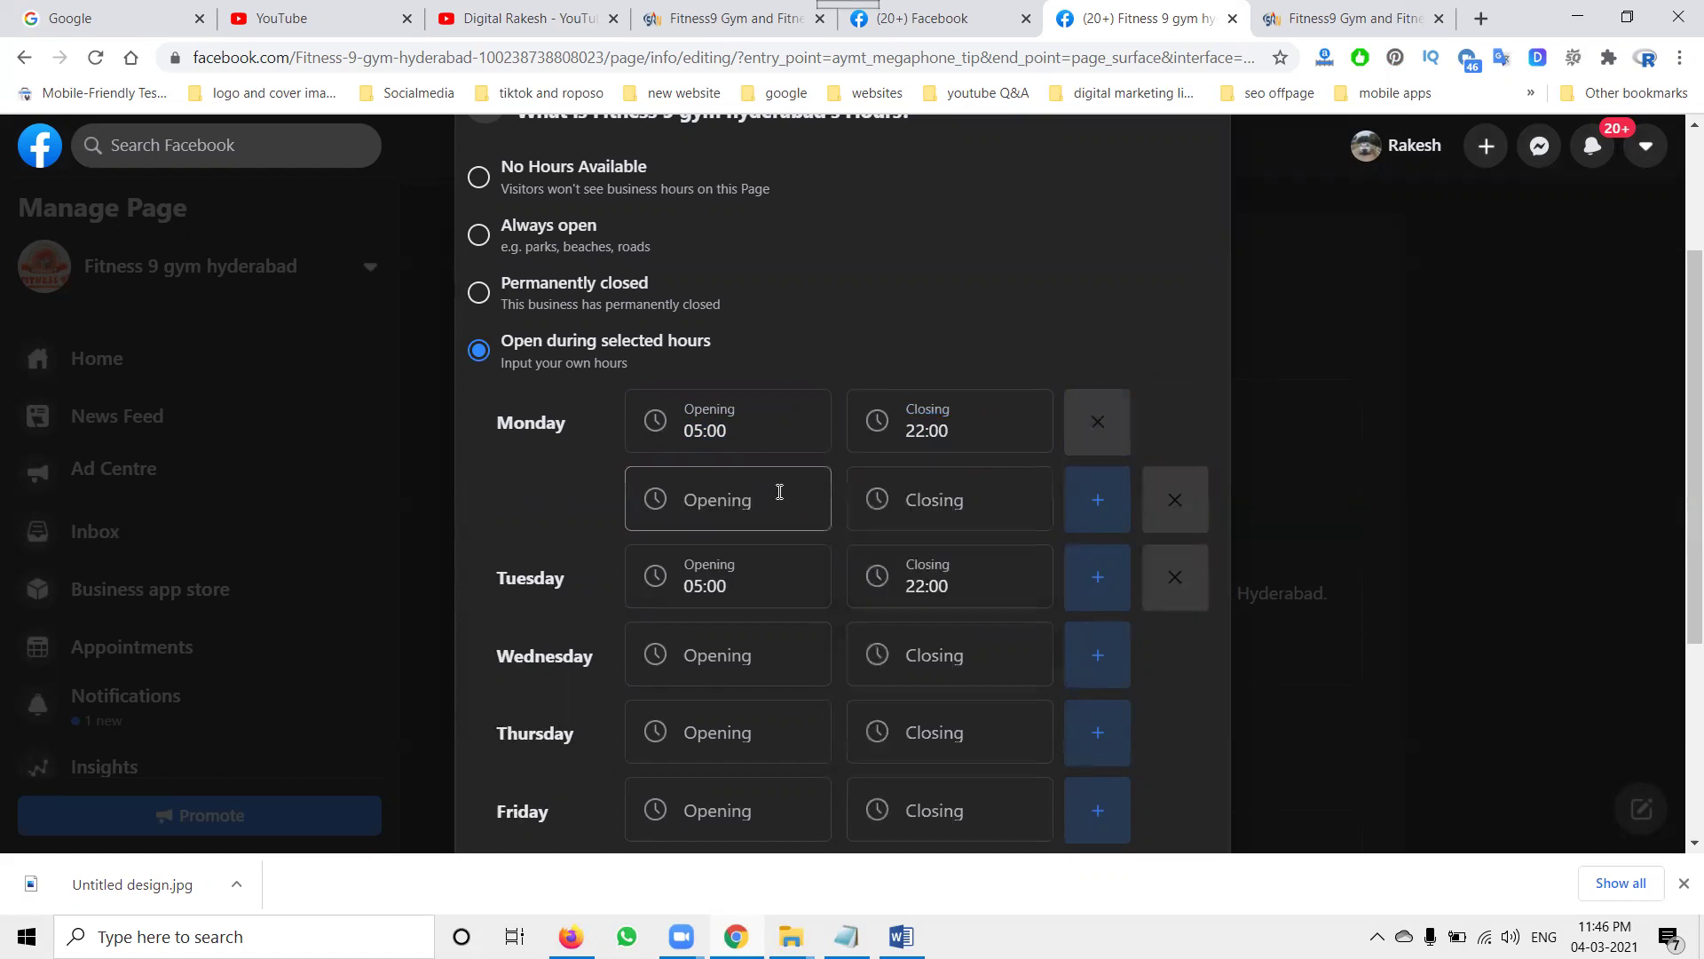
left_click(923, 430)
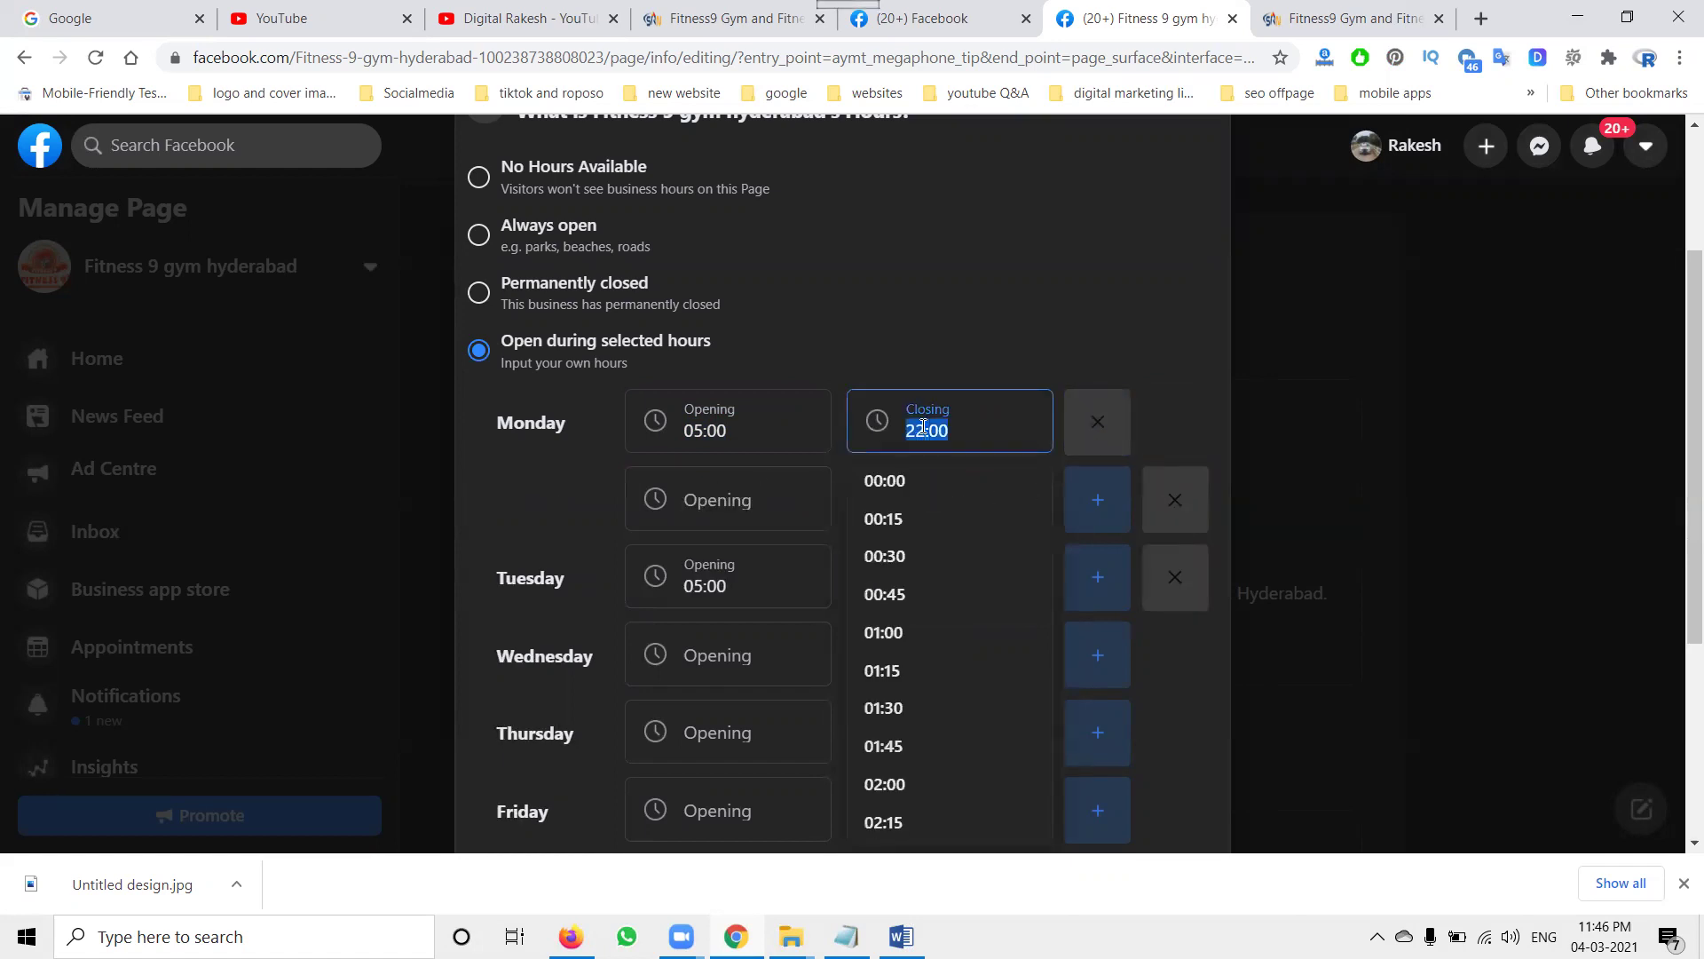
type("22:00")
left_click(838, 348)
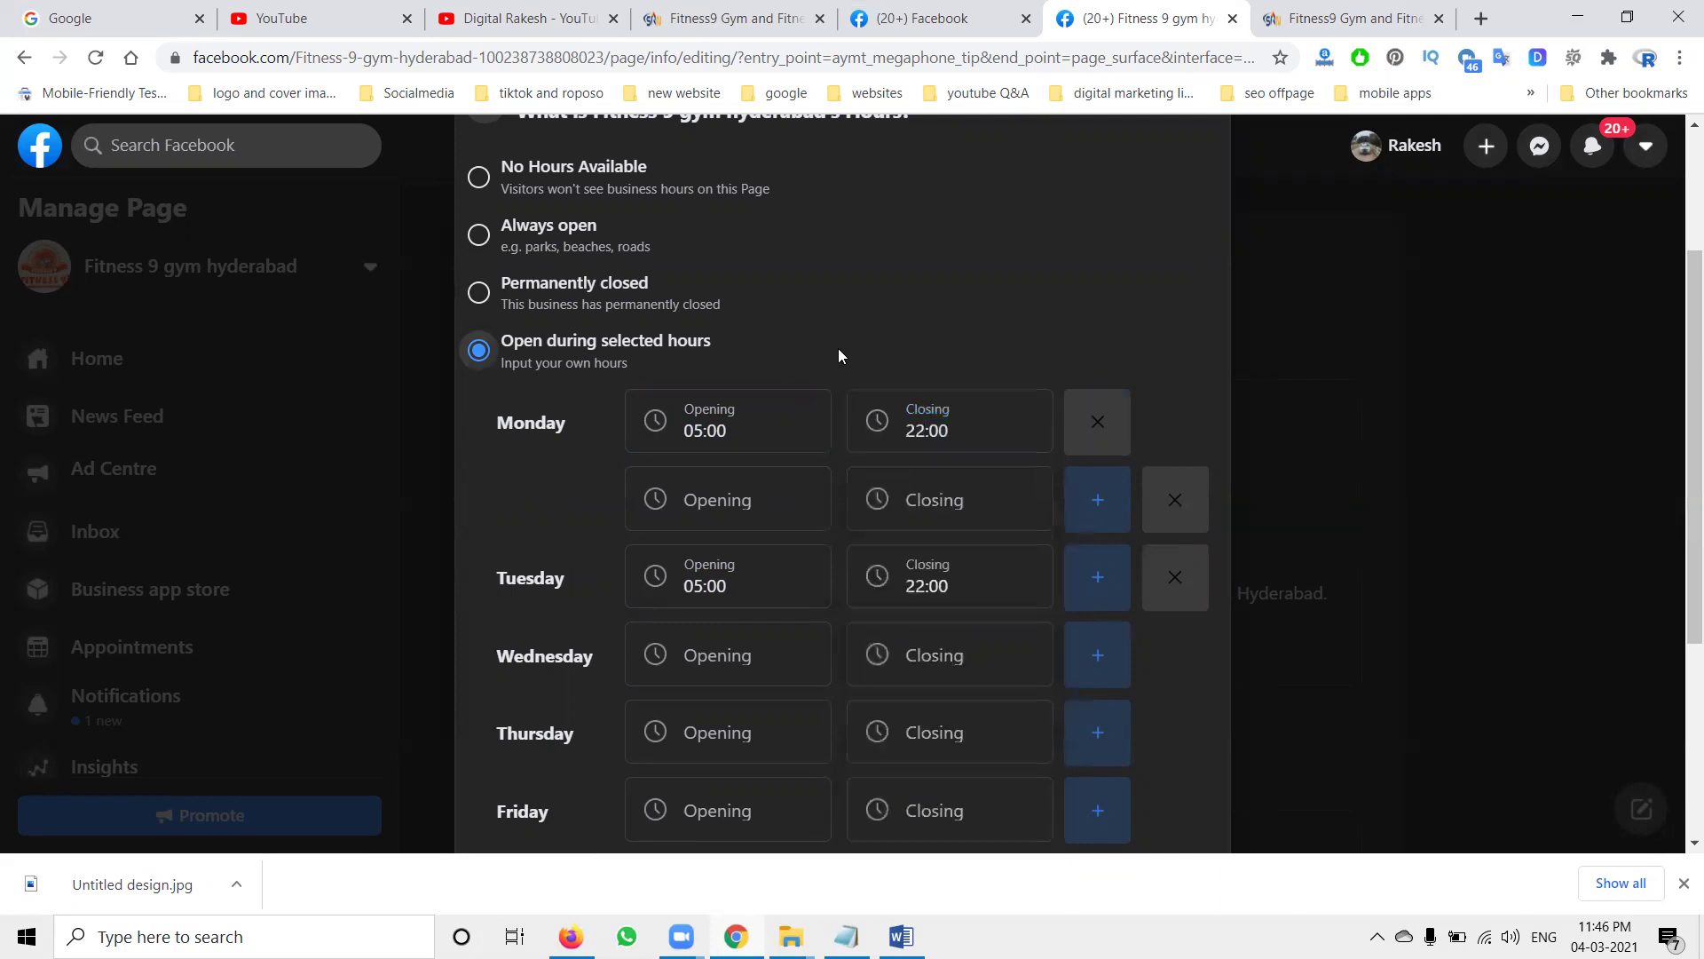
left_click(907, 497)
type("22:00")
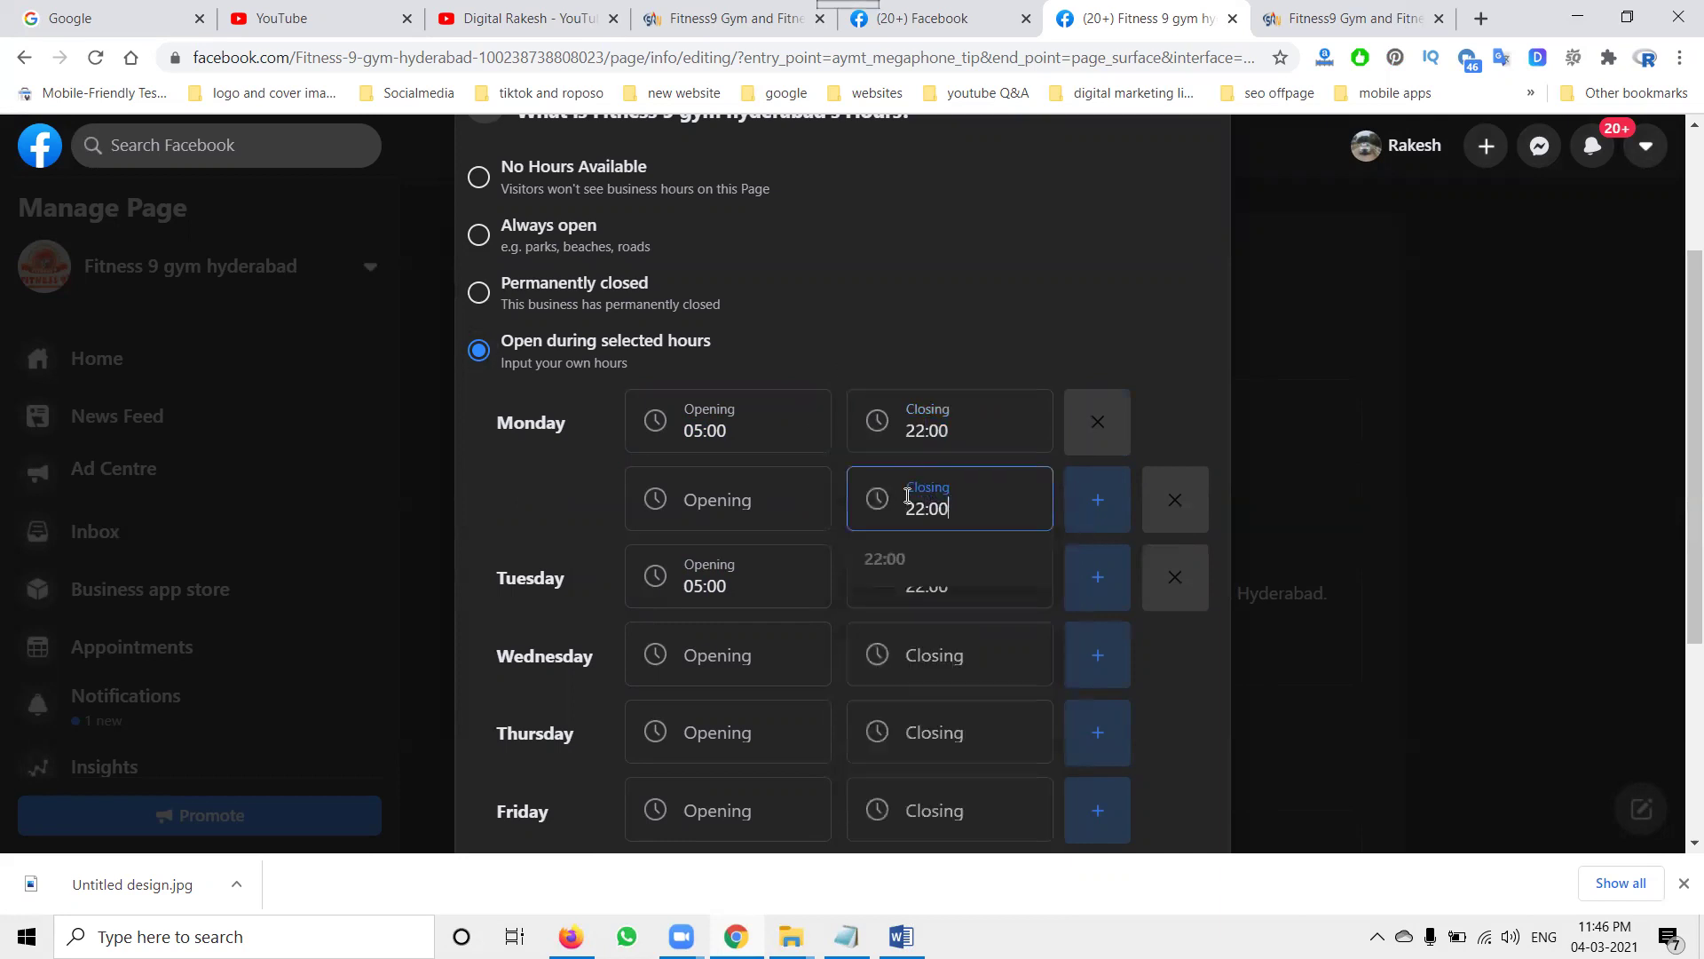
left_click(923, 434)
scroll(902, 568, "down", 7)
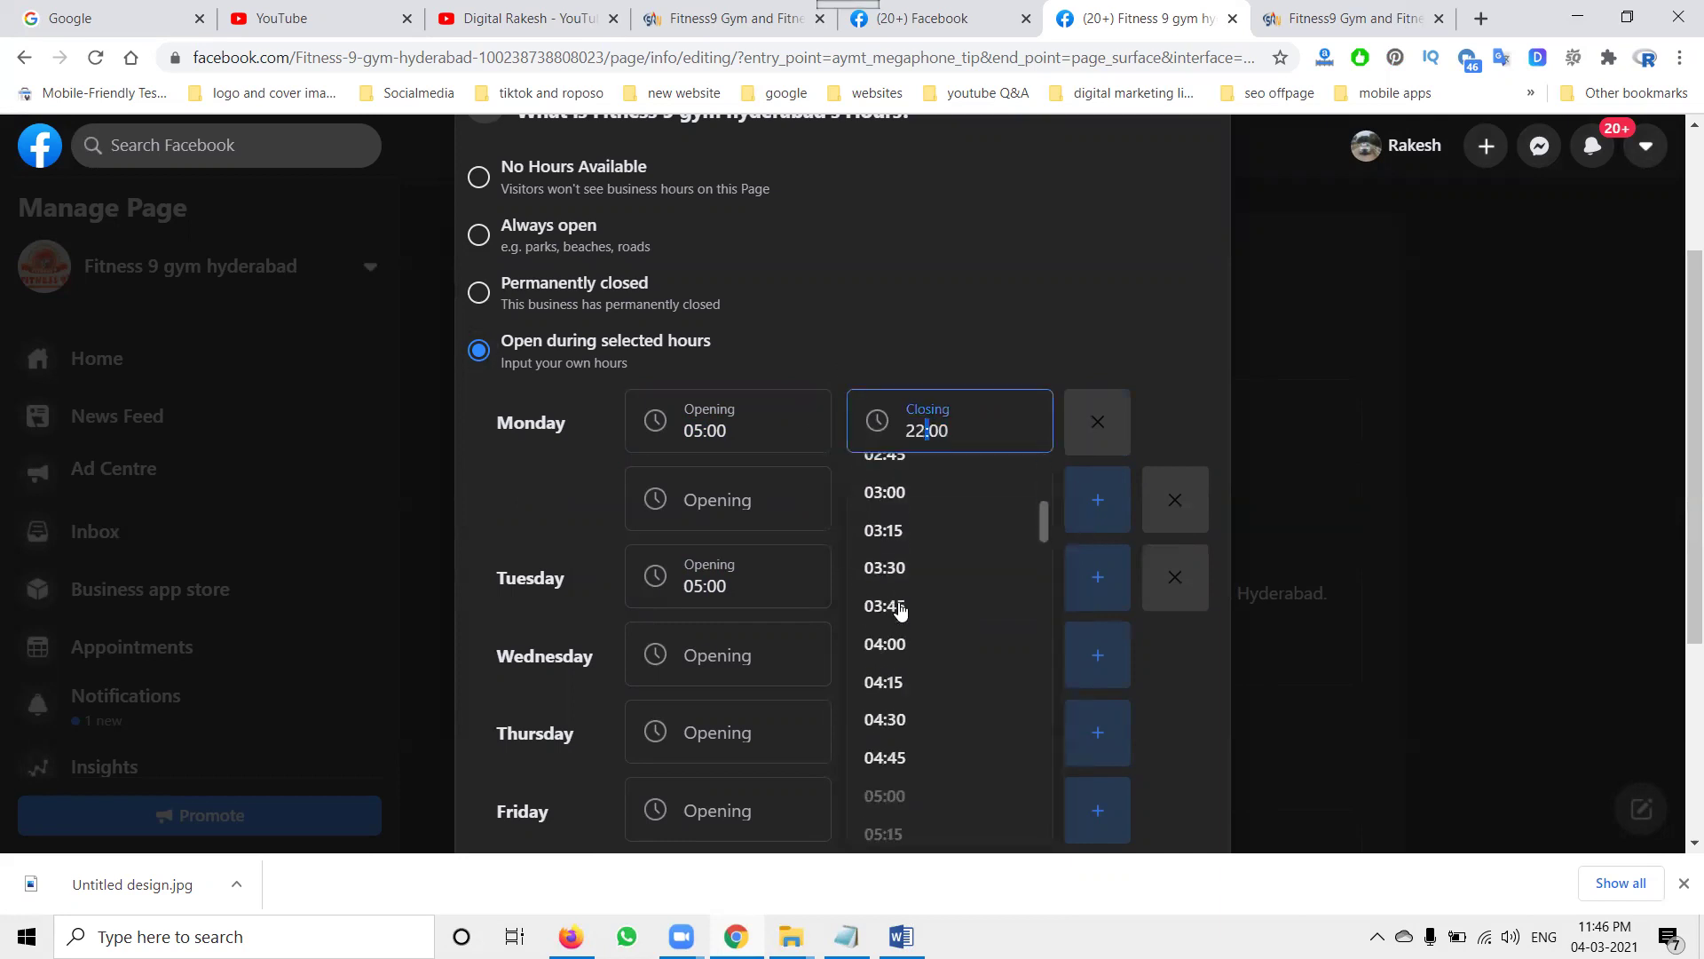
scroll(905, 560, "up", 4)
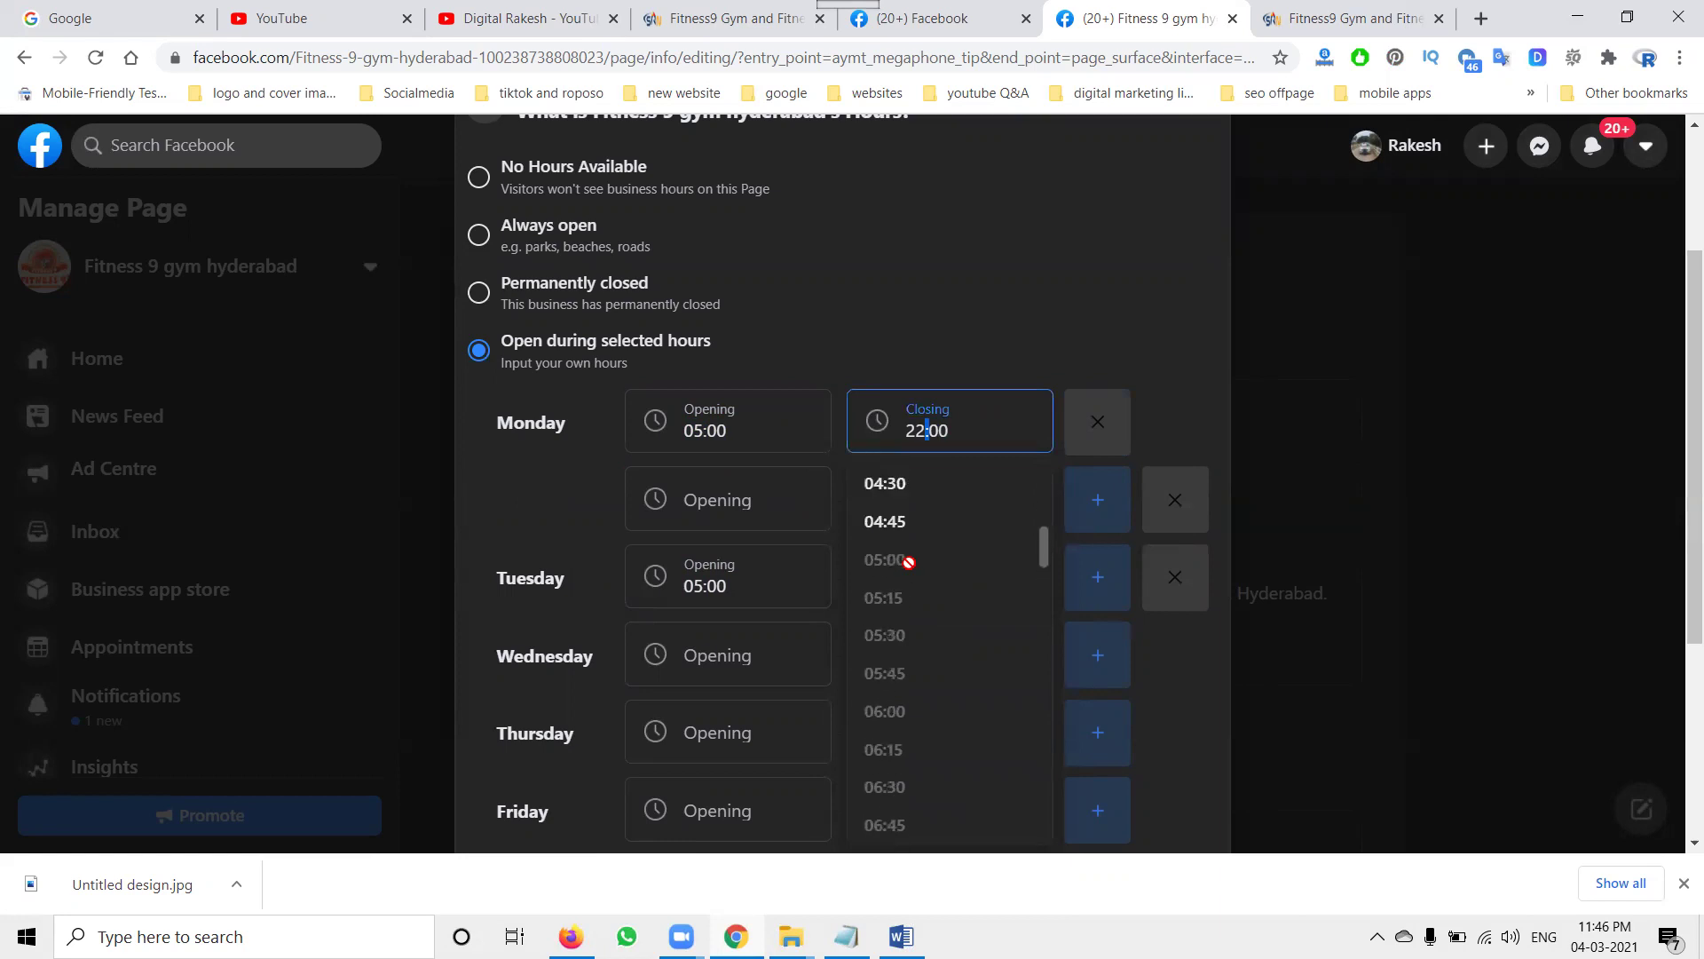
triple_click(929, 431)
key("BackSpace")
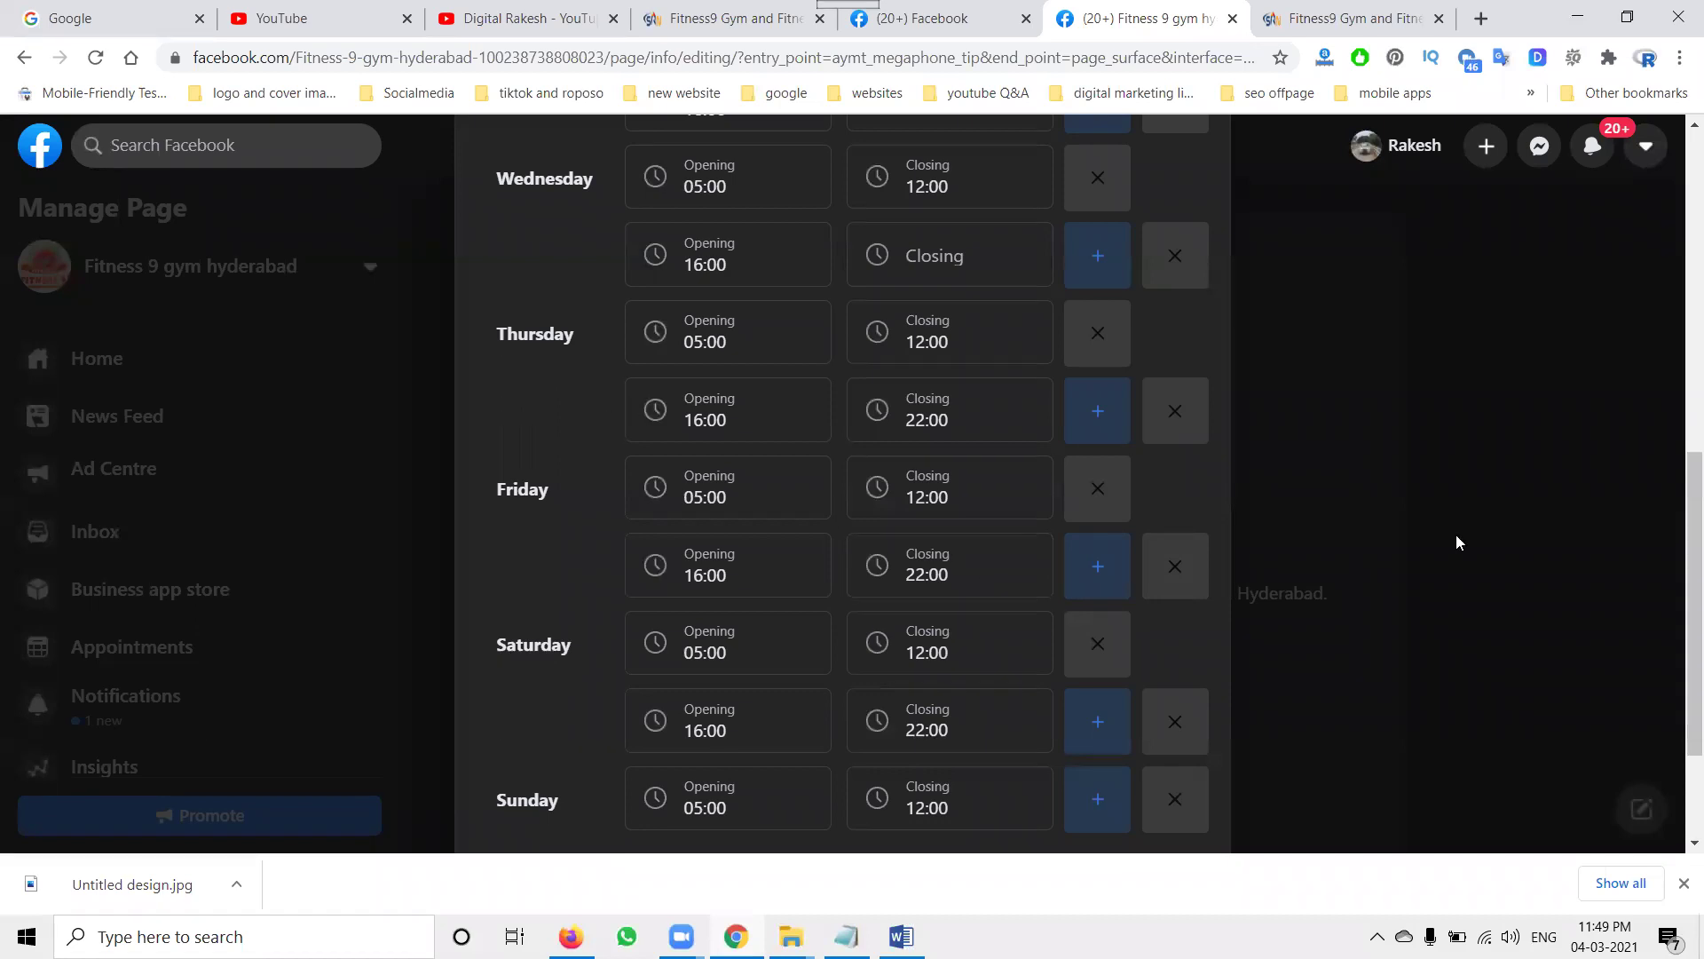
scroll(1455, 537, "up", 5)
scroll(1455, 542, "up", 3)
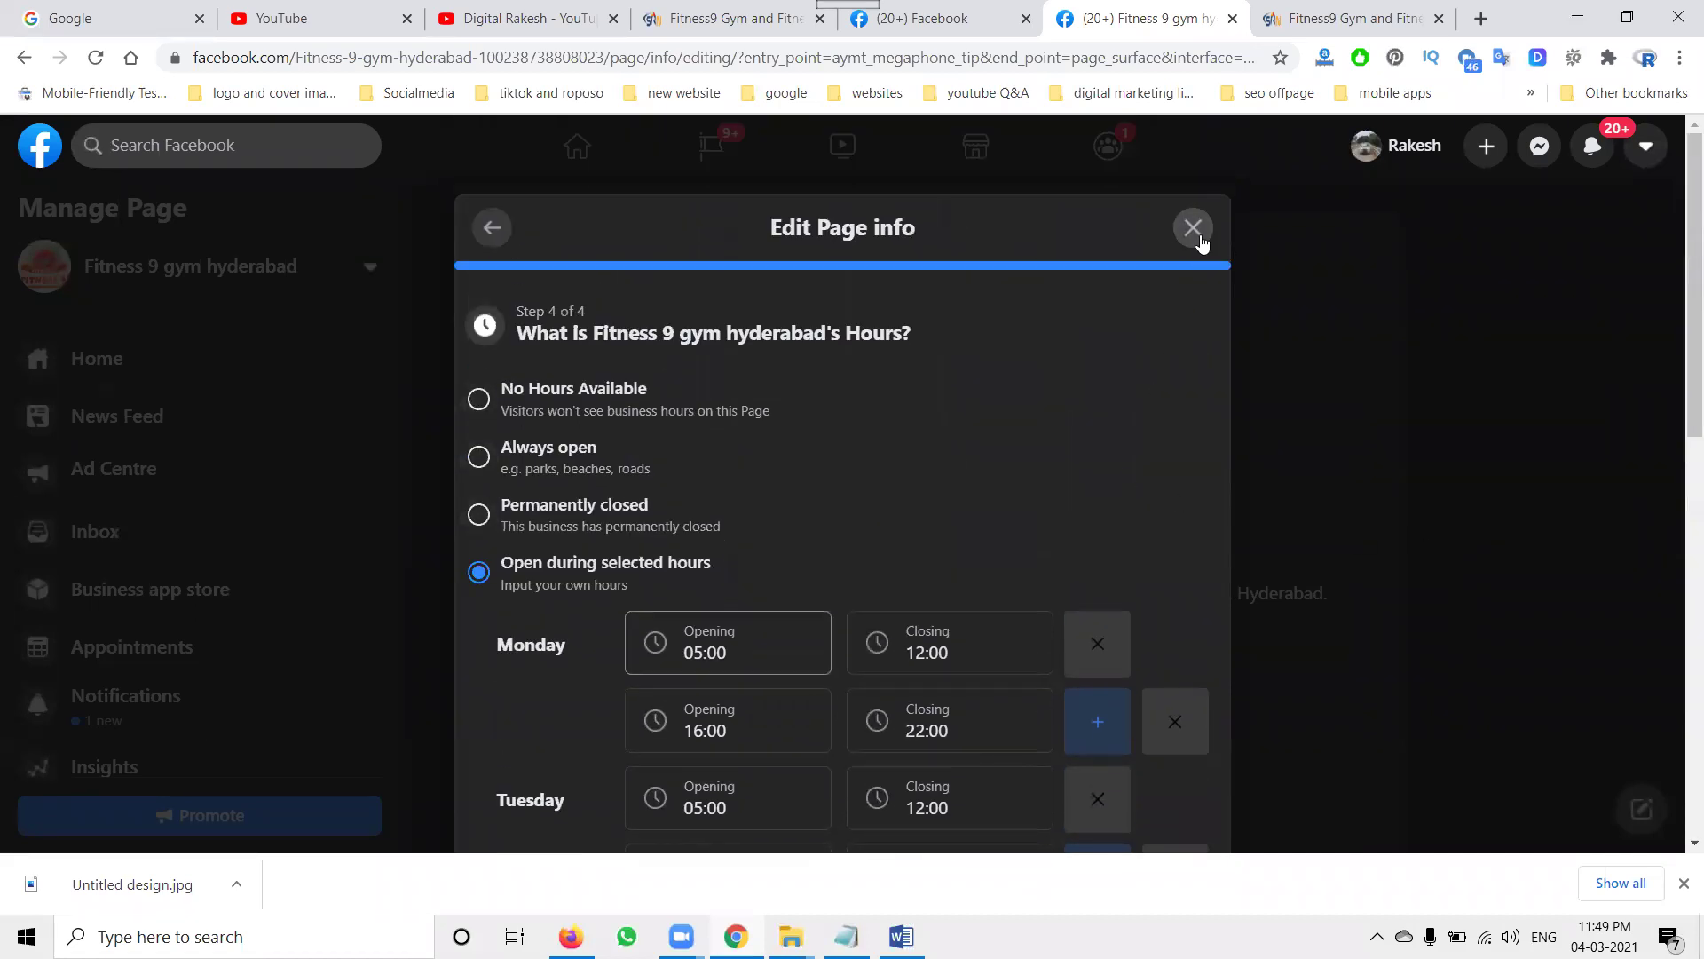
scroll(1138, 373, "down", 10)
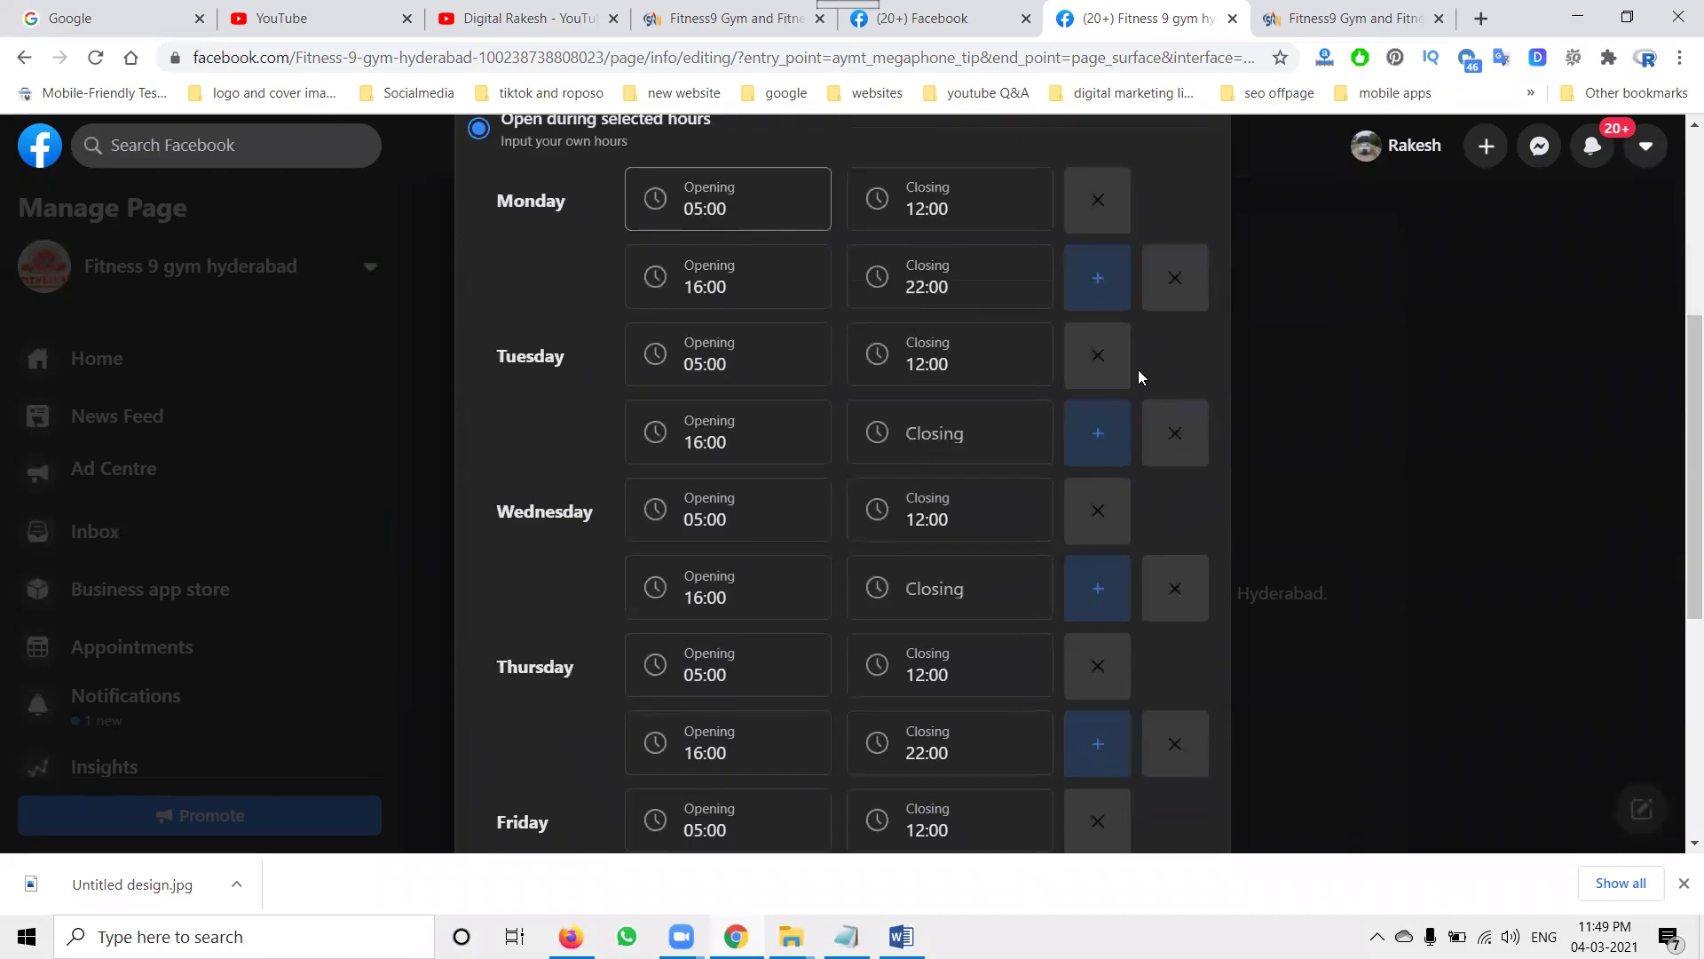
left_click(618, 736)
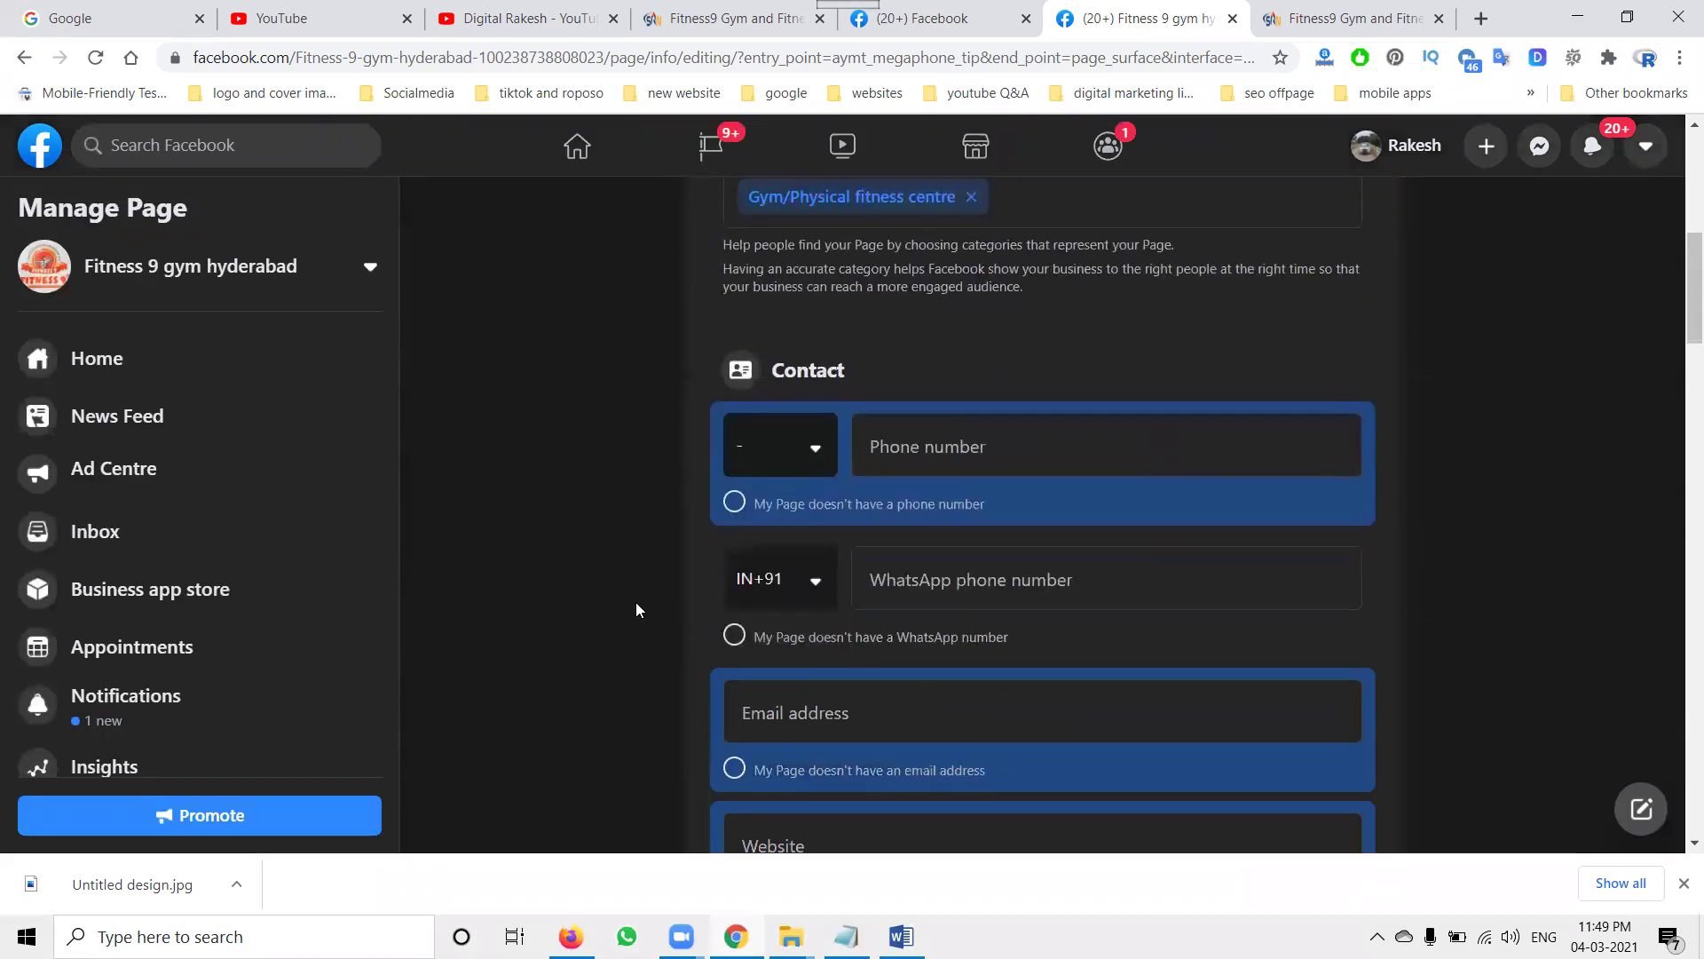
Set the city to Hyderabad, Telangana, India, postcode 500018 and address 'gayathri naghara', then save.
scroll(636, 603, "down", 10)
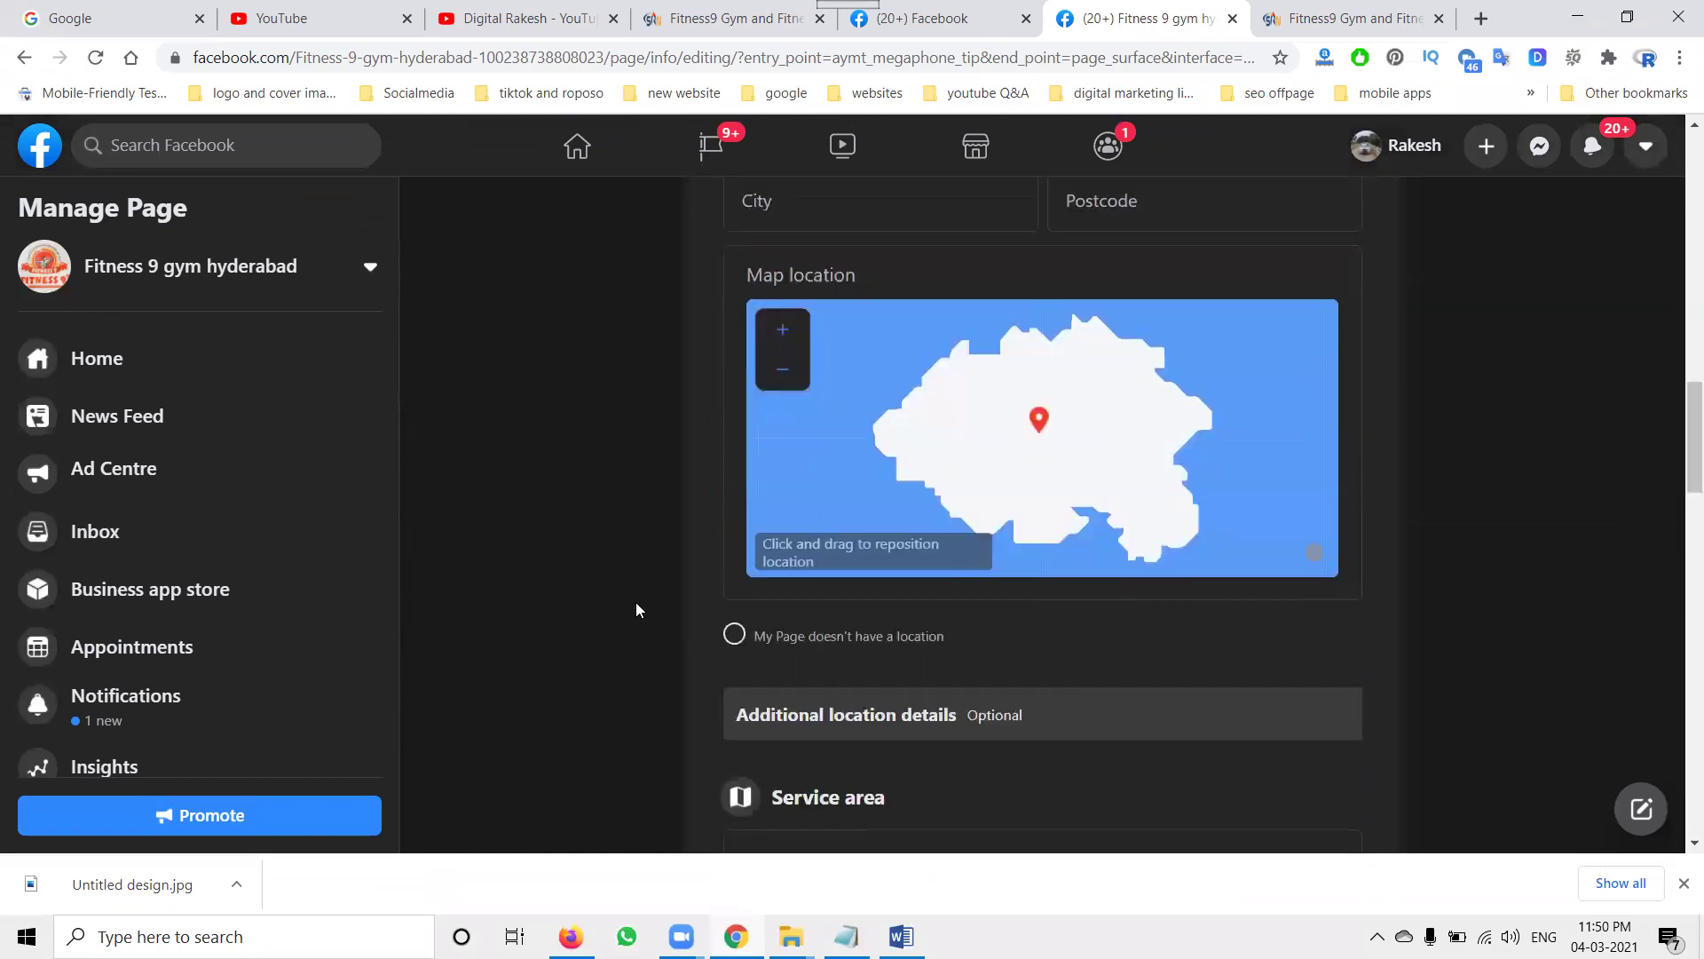
scroll(635, 609, "up", 3)
left_click(750, 418)
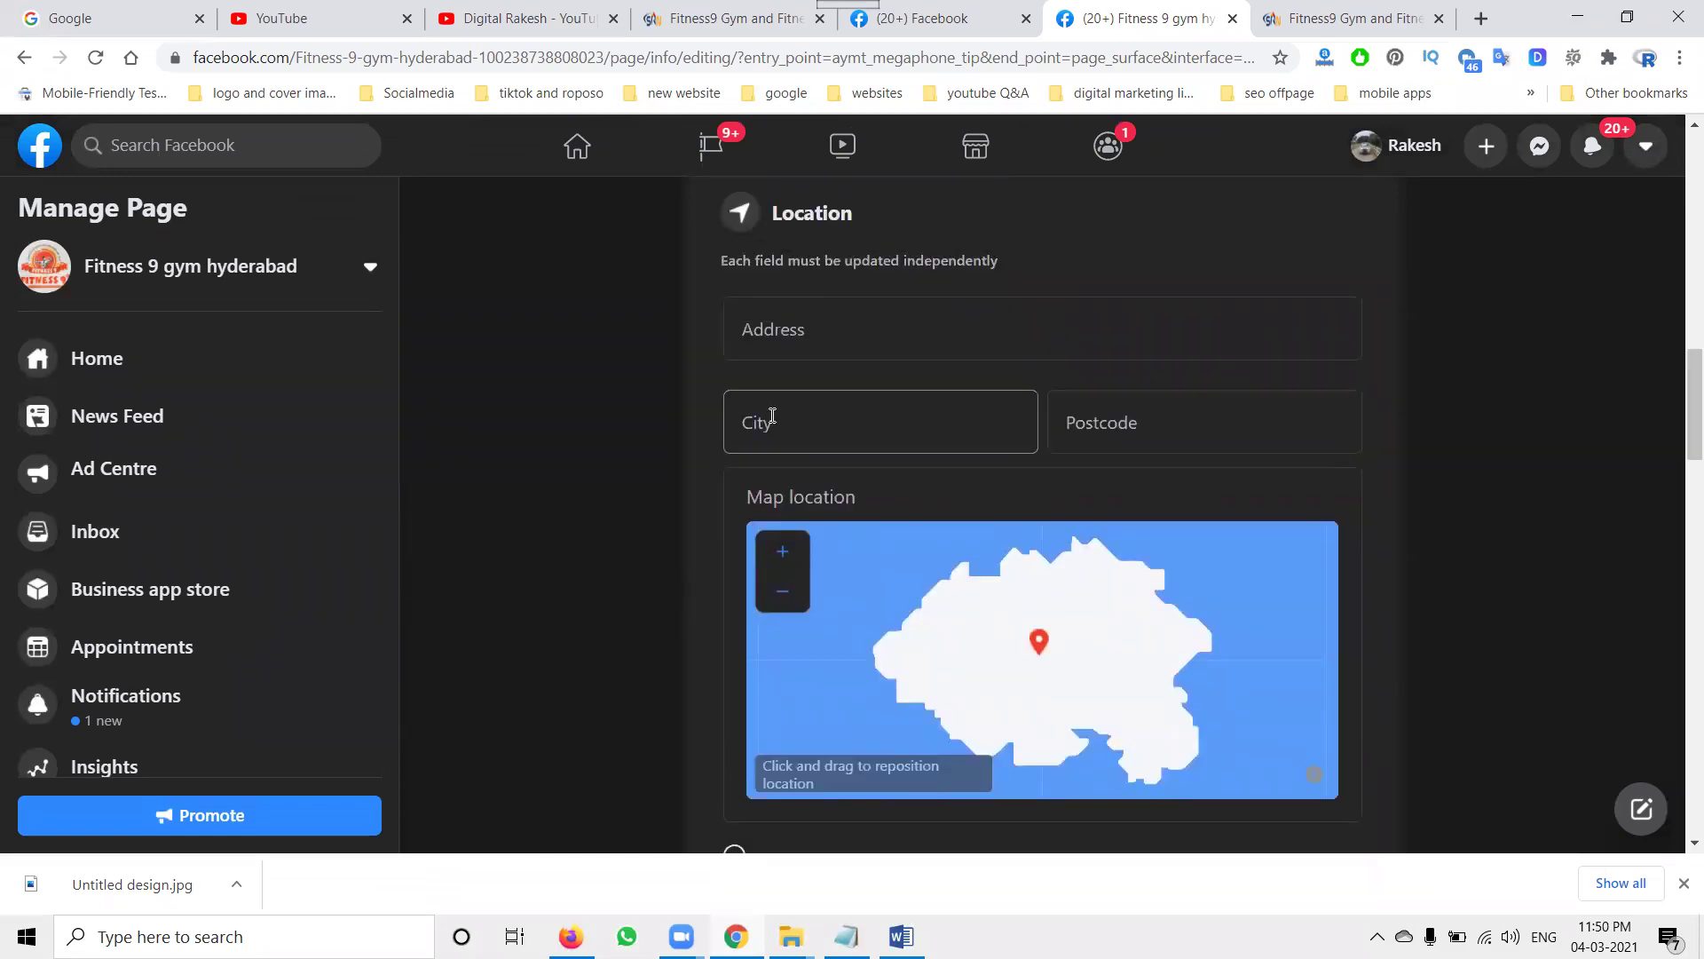
type("hyderabad")
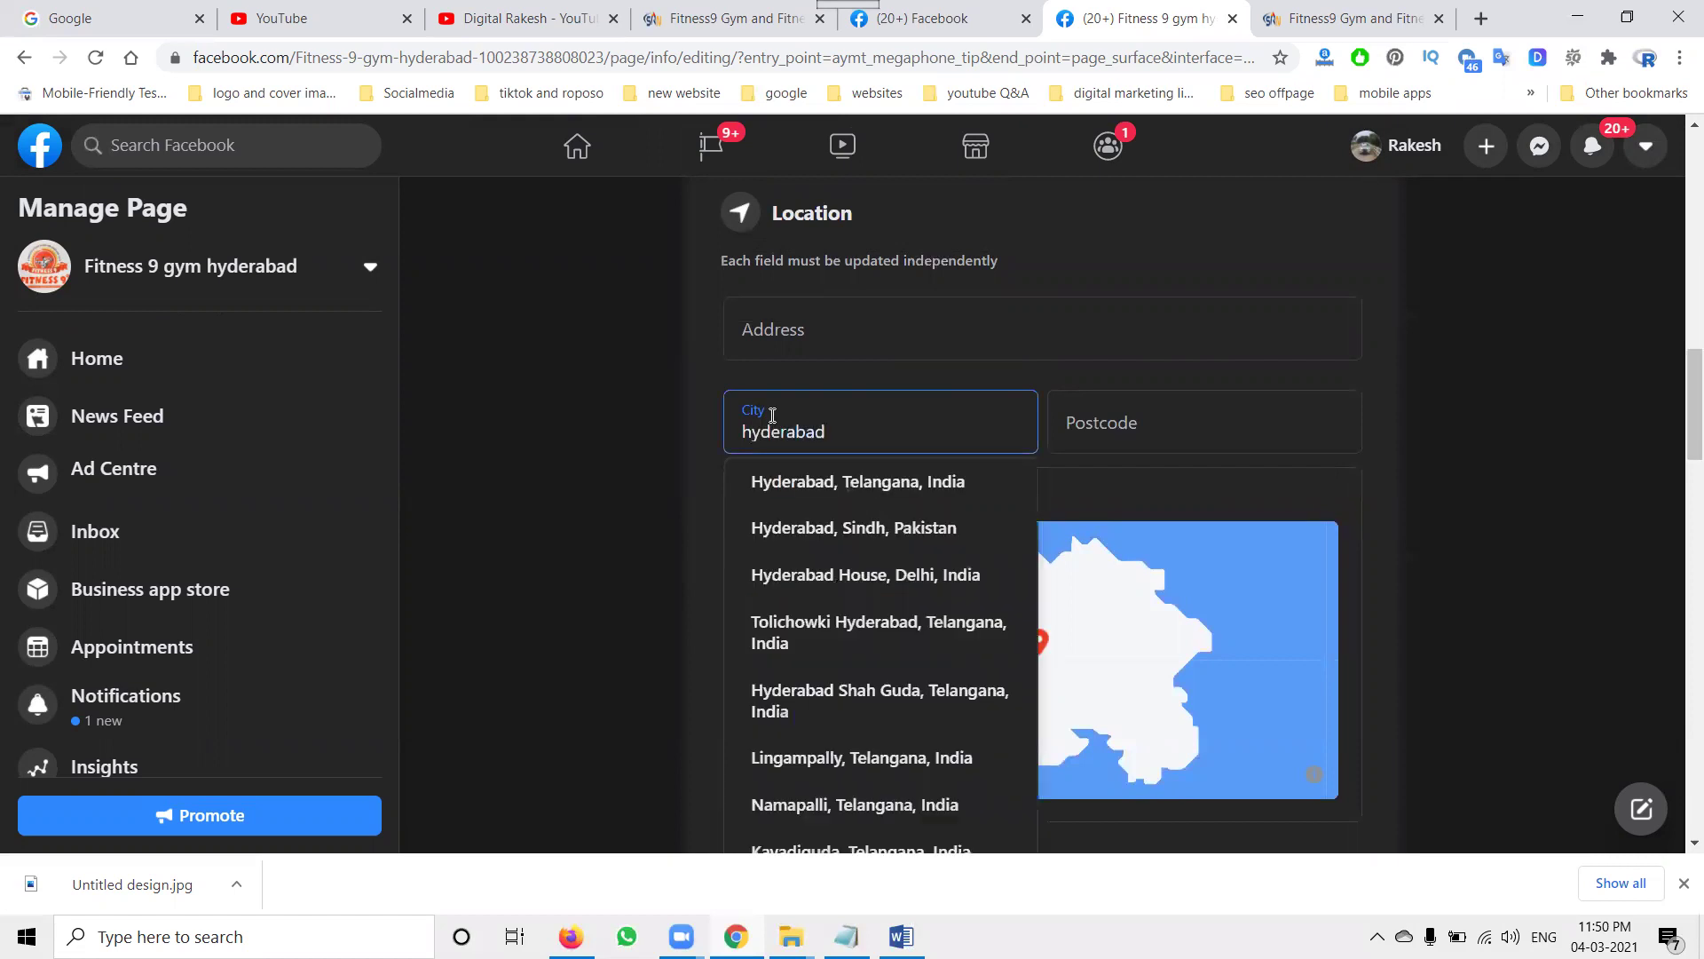
left_click(809, 475)
left_click(1203, 408)
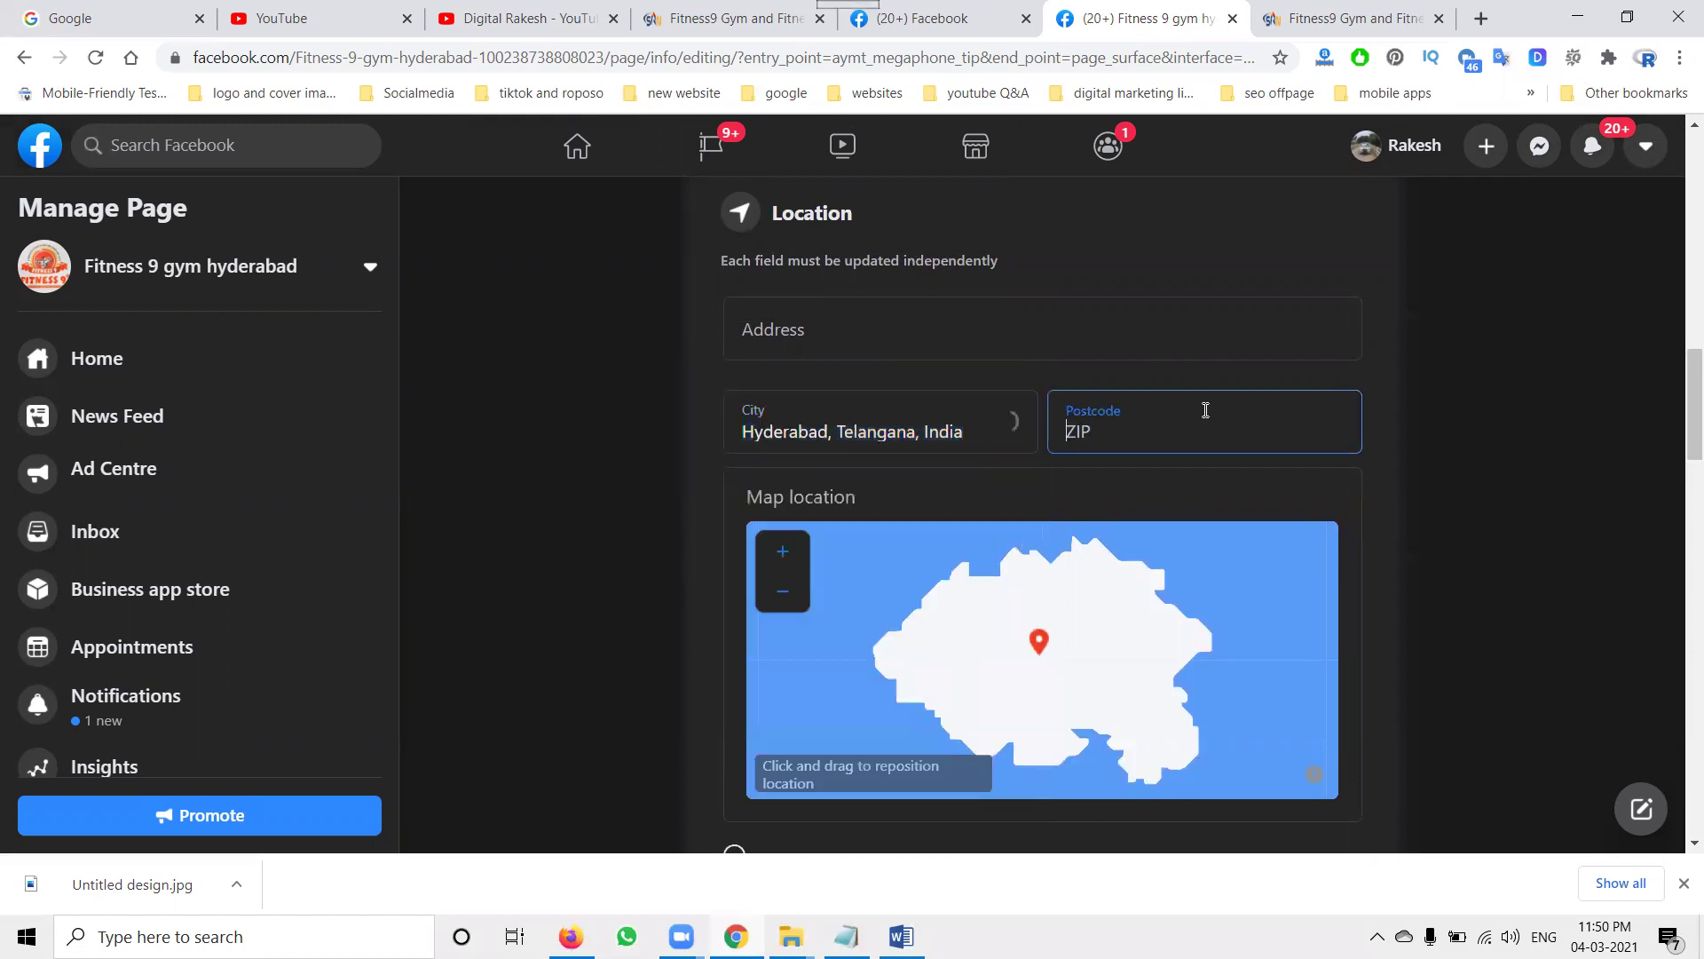
type("500018")
left_click(1074, 340)
type("g")
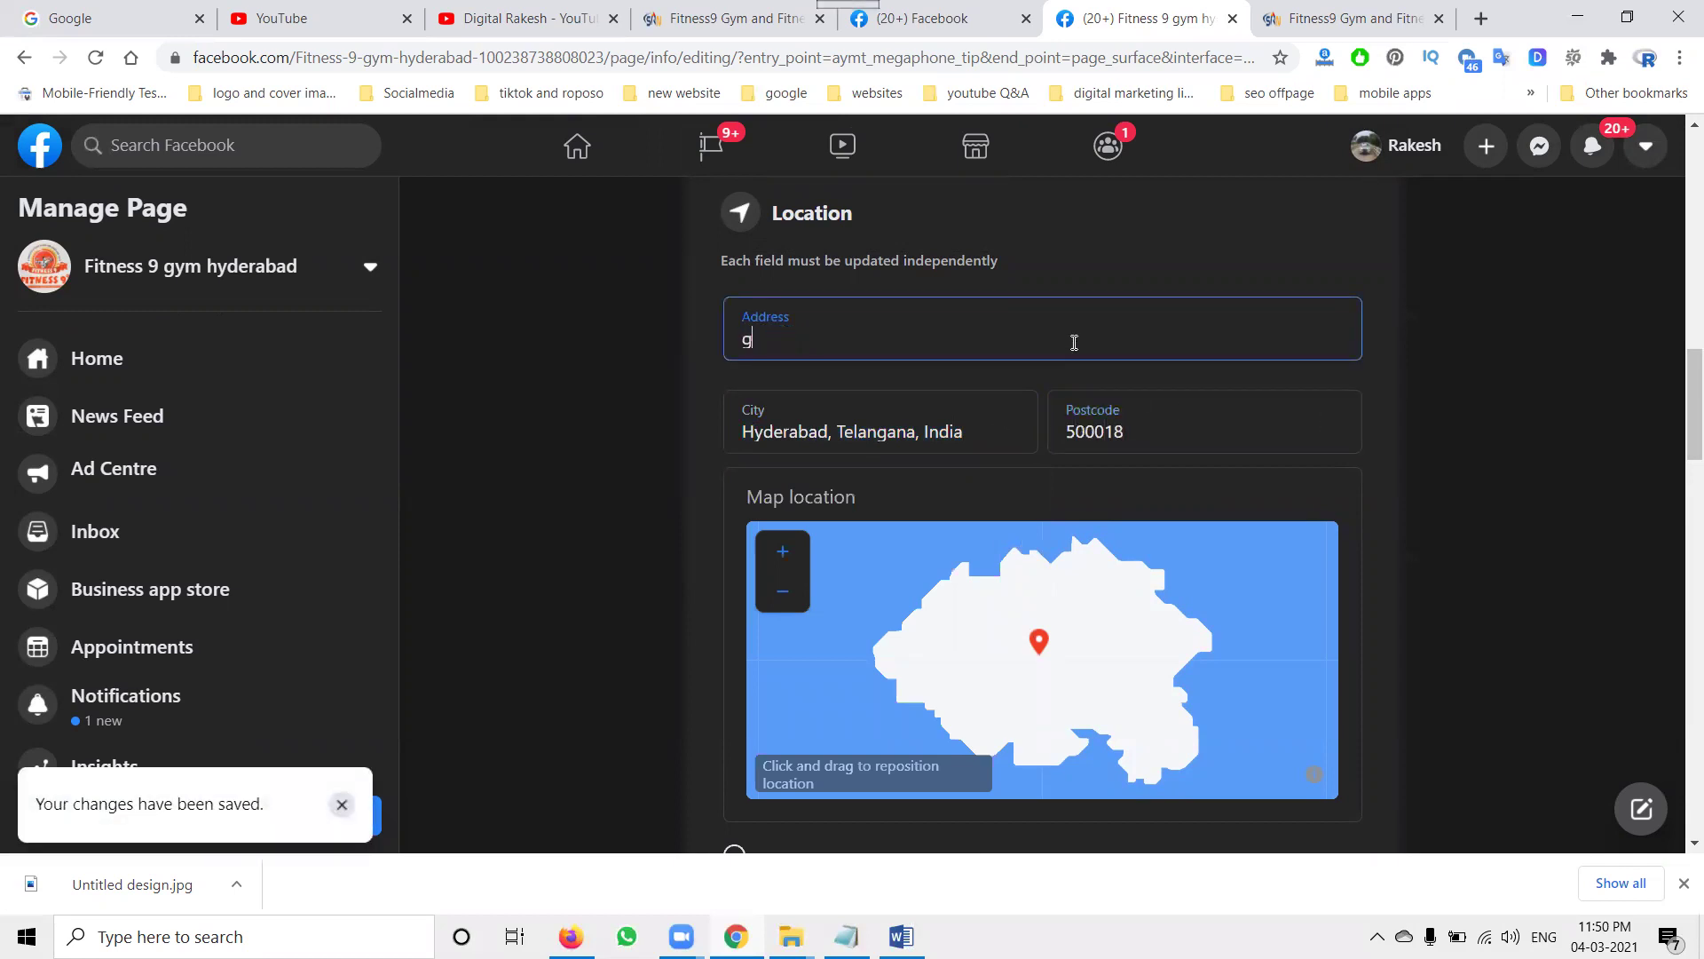
type("ayathri naghar")
type("a")
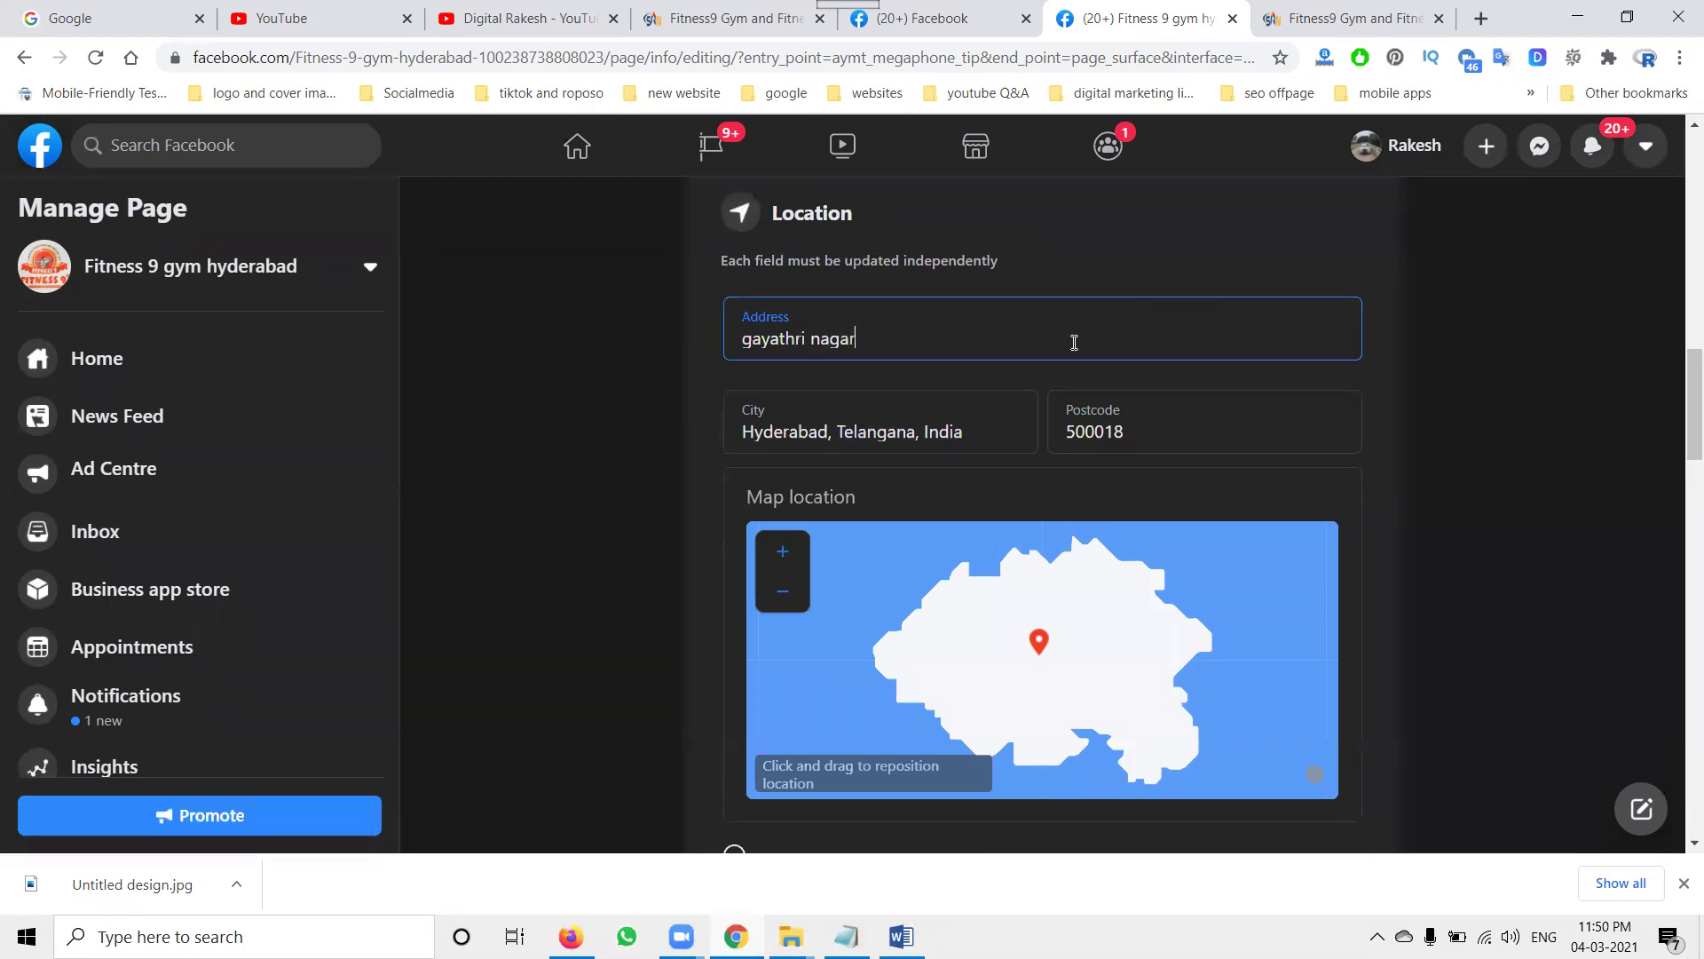
left_click(669, 457)
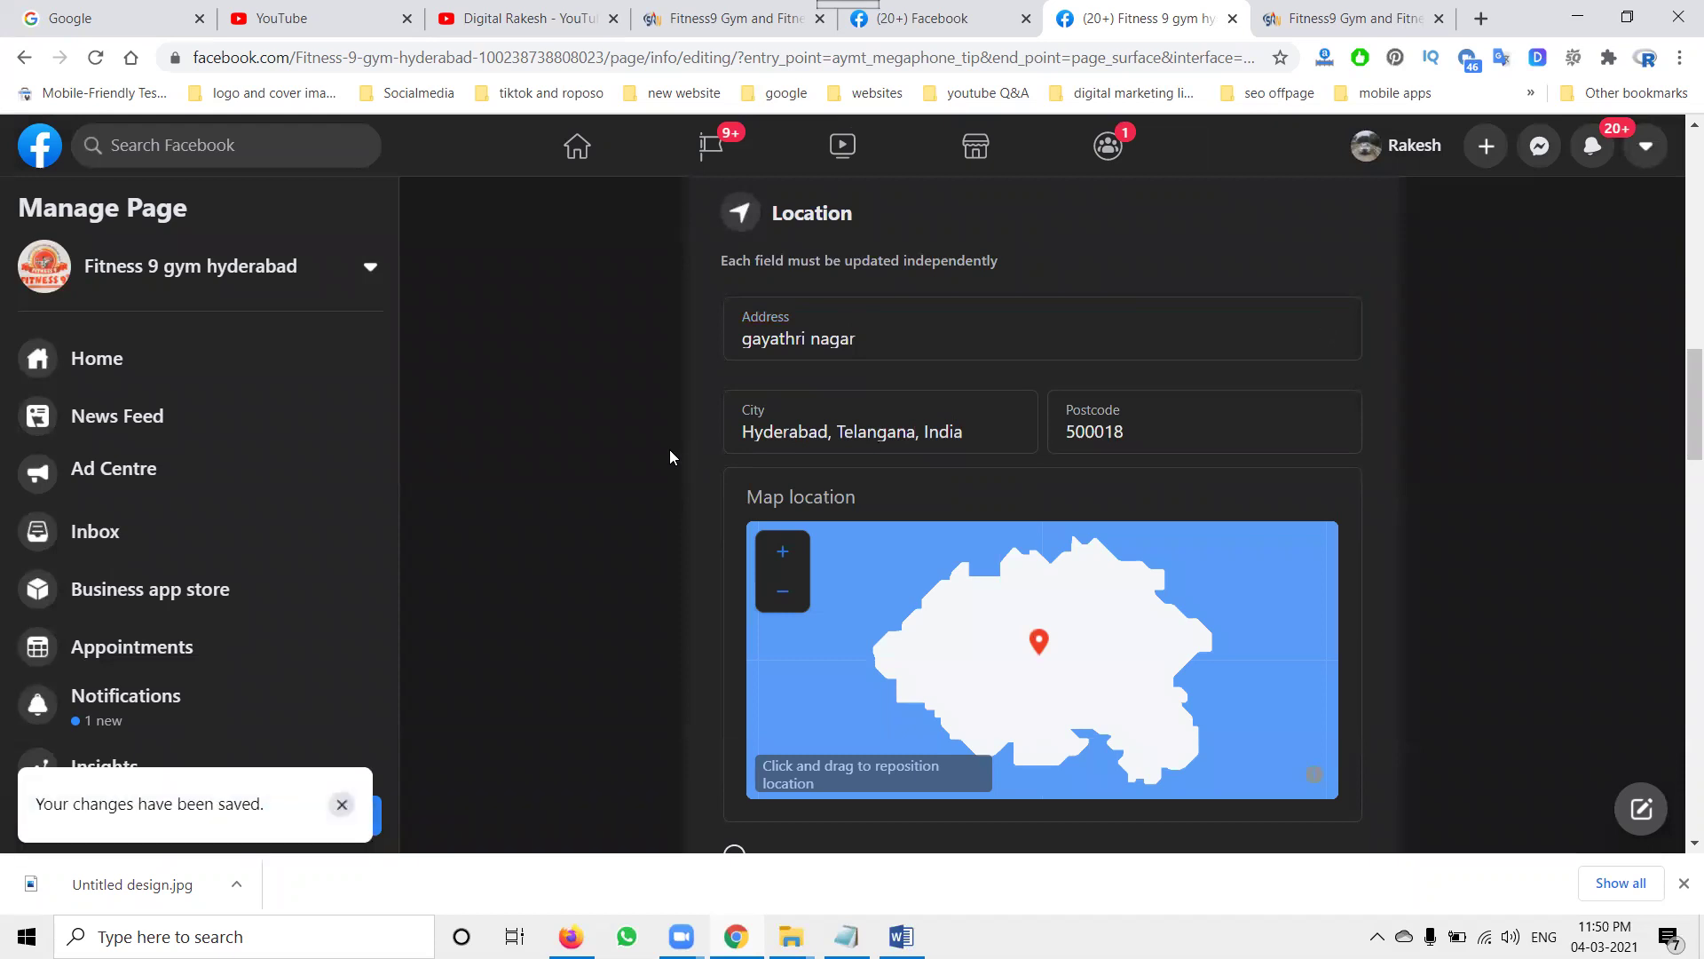
Scroll down to Other Accounts and add a new linked-account row.
scroll(757, 409, "down", 3)
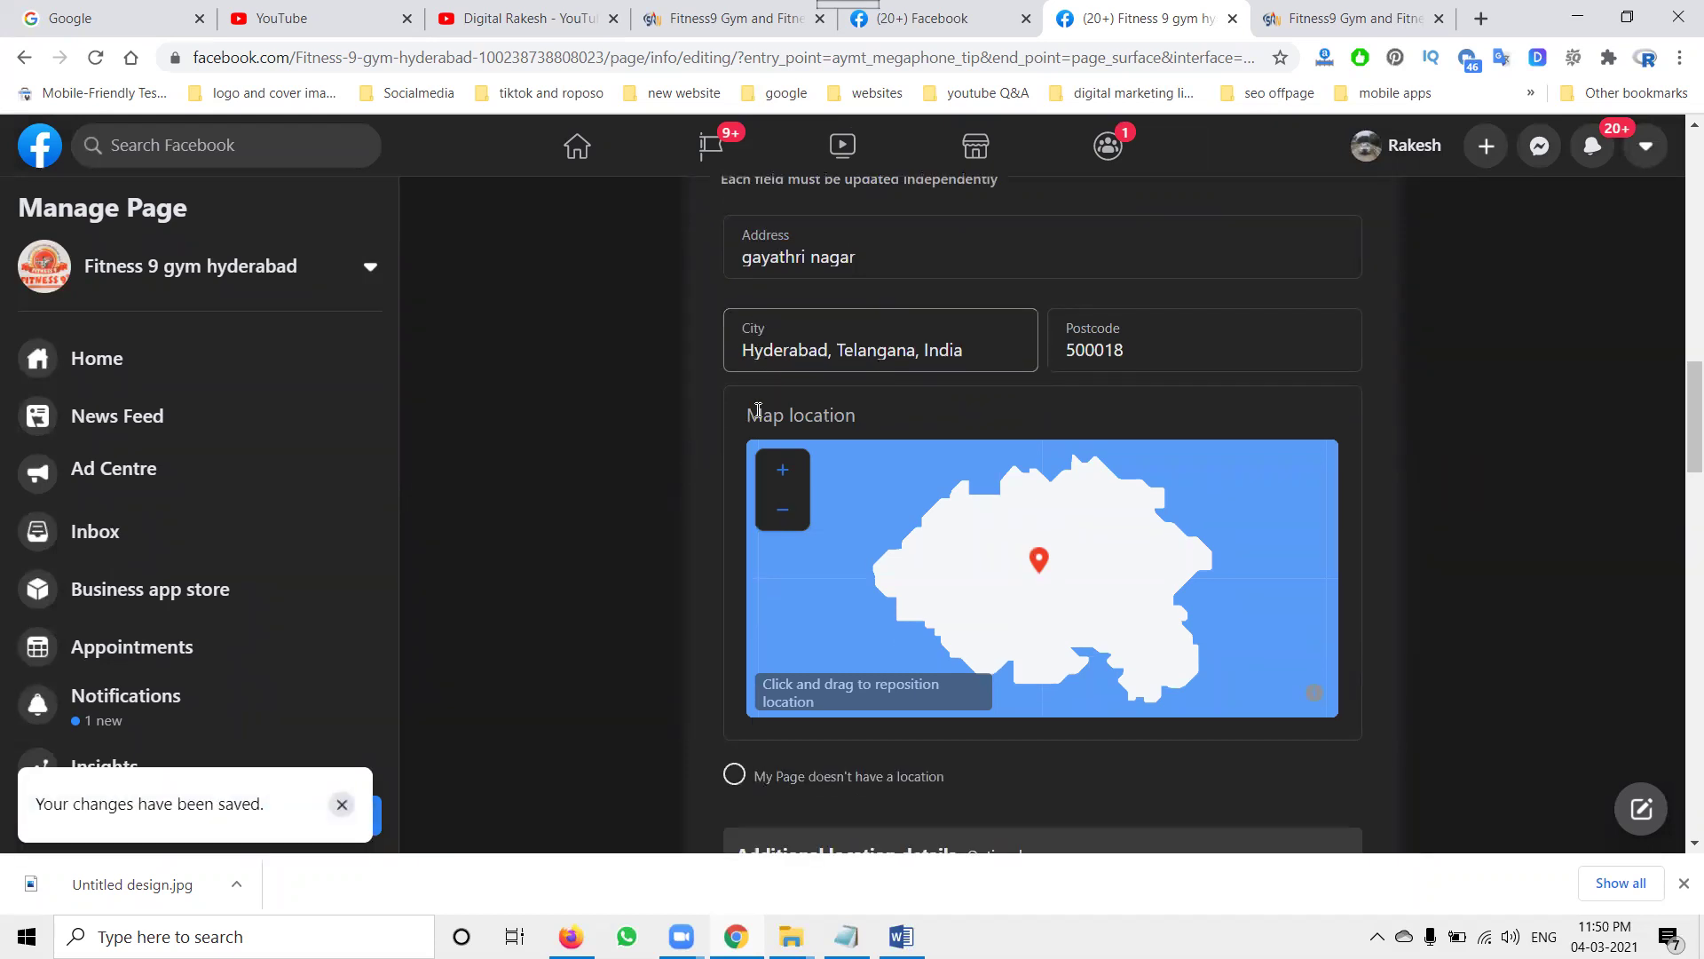
scroll(757, 410, "down", 6)
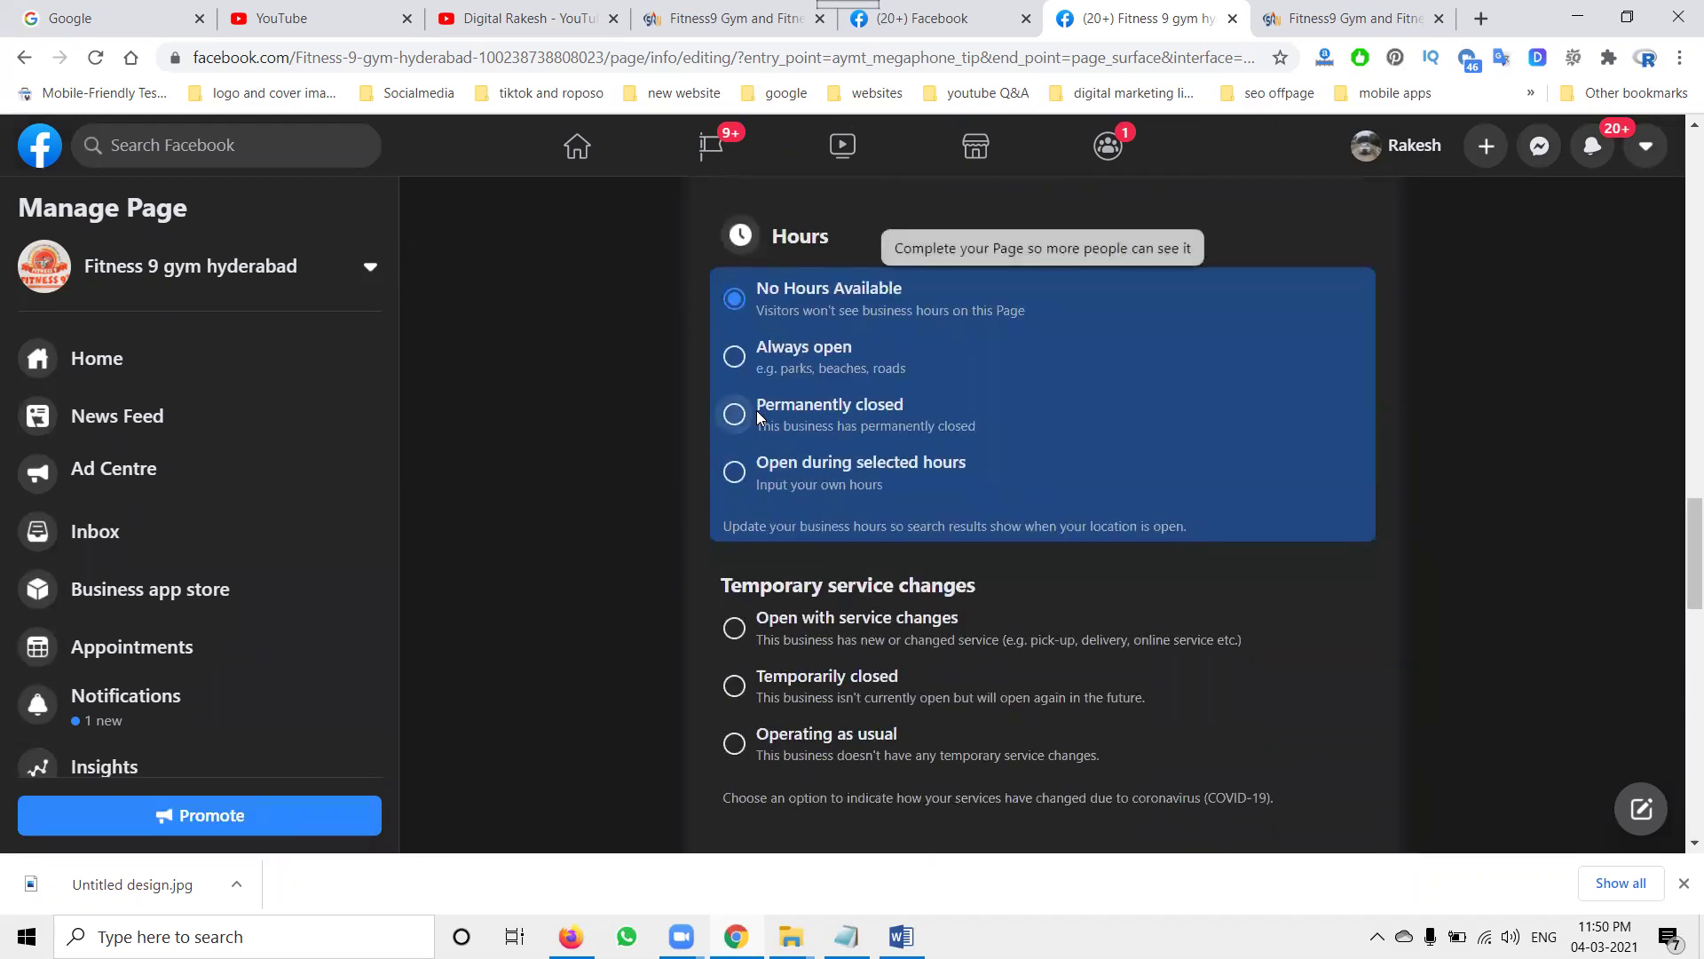
scroll(605, 499, "down", 3)
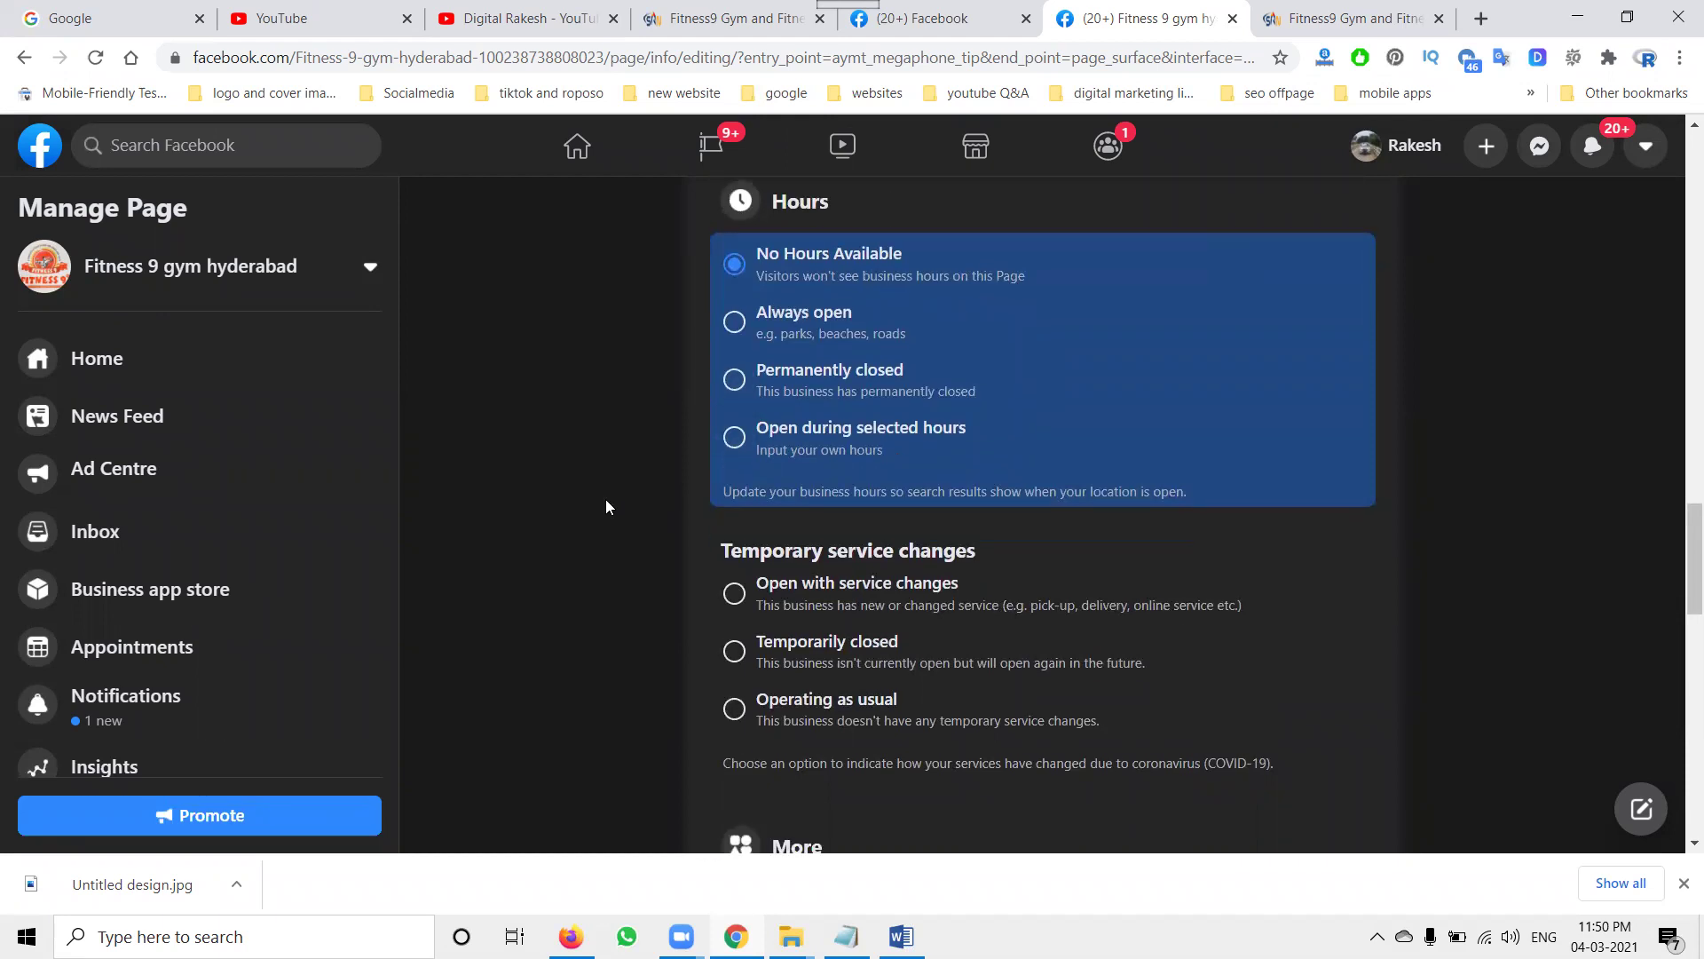
scroll(605, 499, "up", 4)
scroll(605, 499, "down", 7)
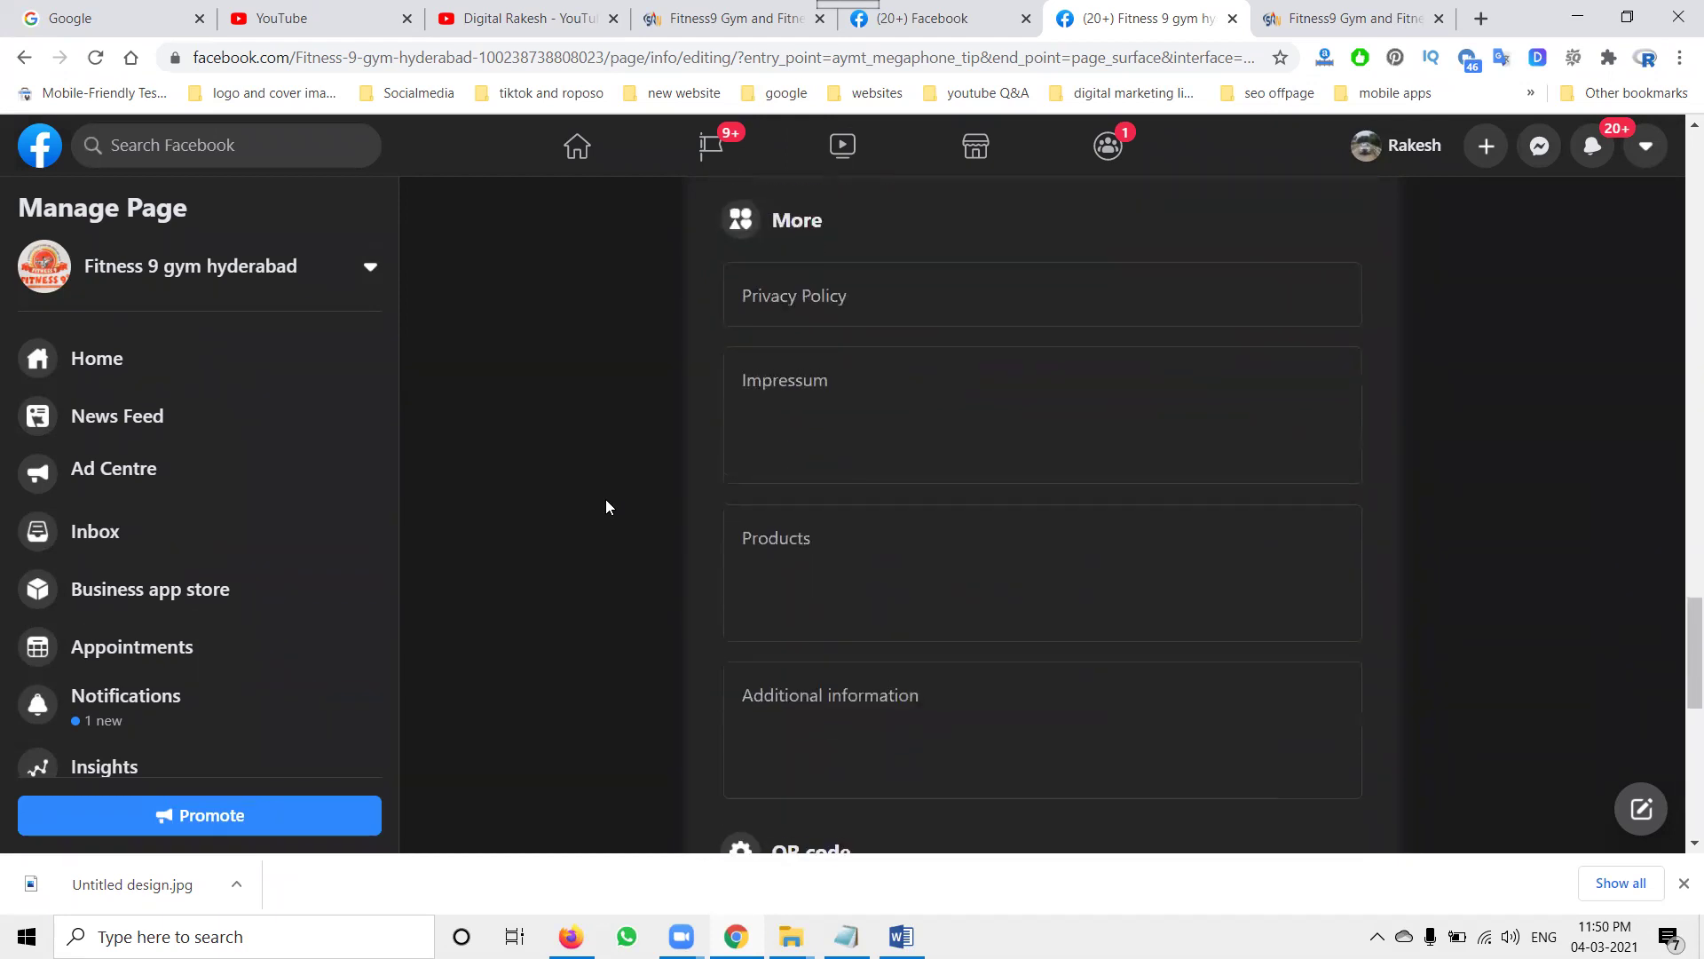
scroll(605, 499, "down", 8)
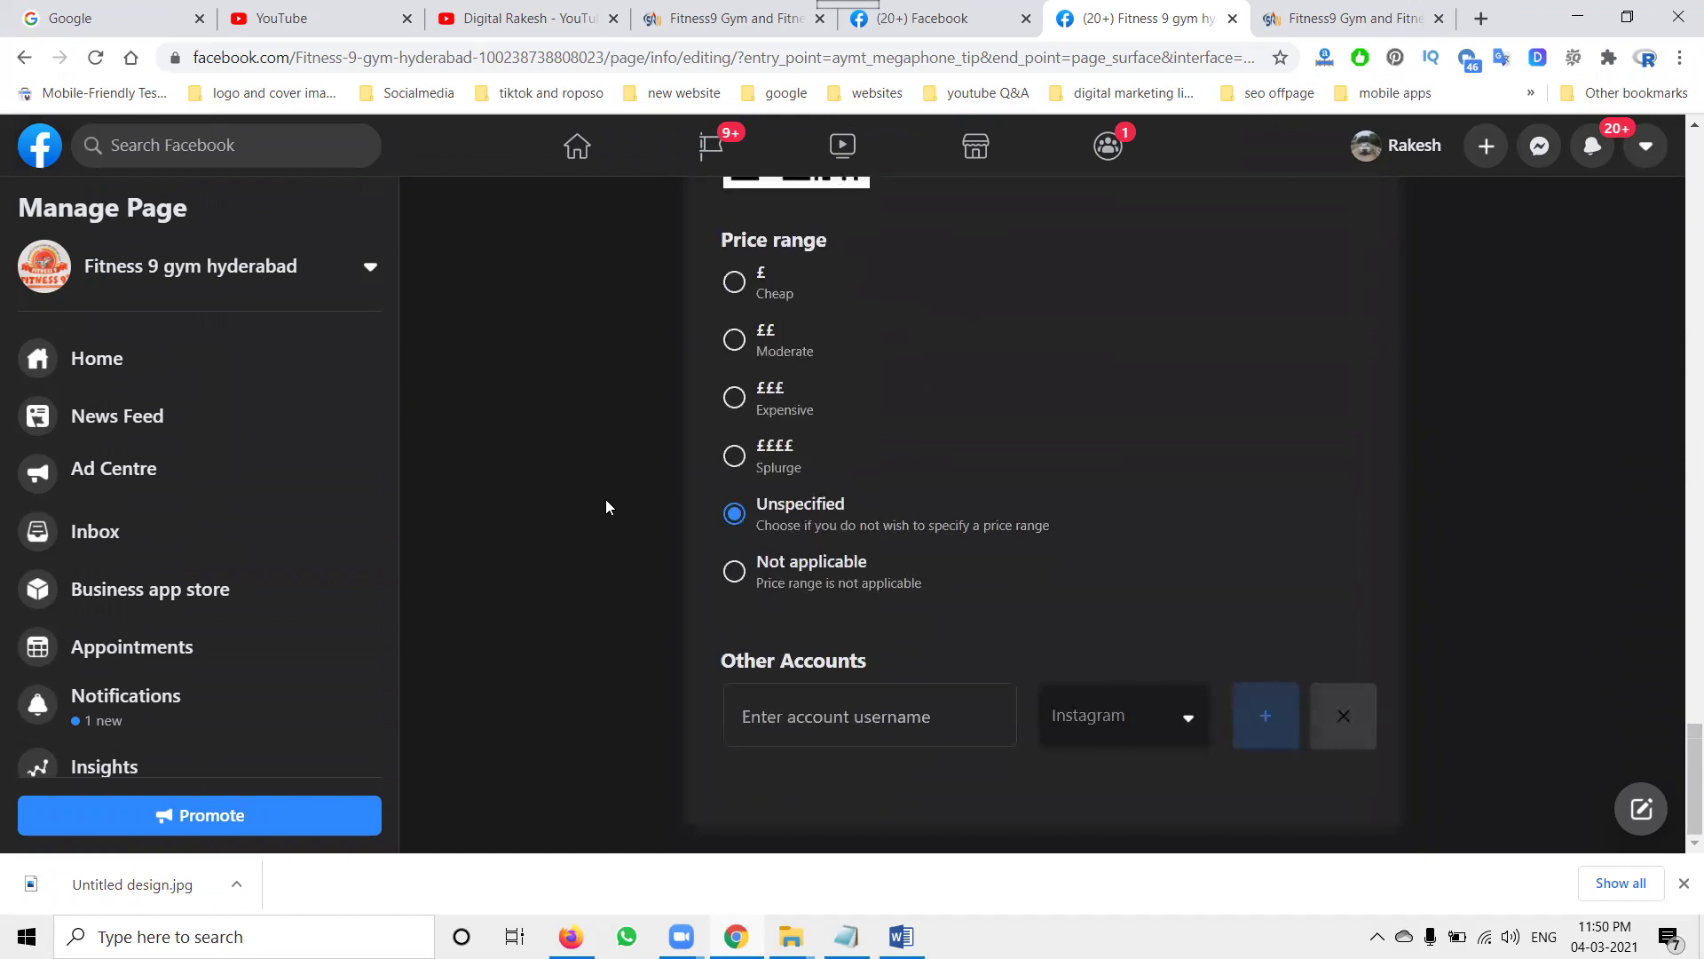
scroll(606, 499, "up", 5)
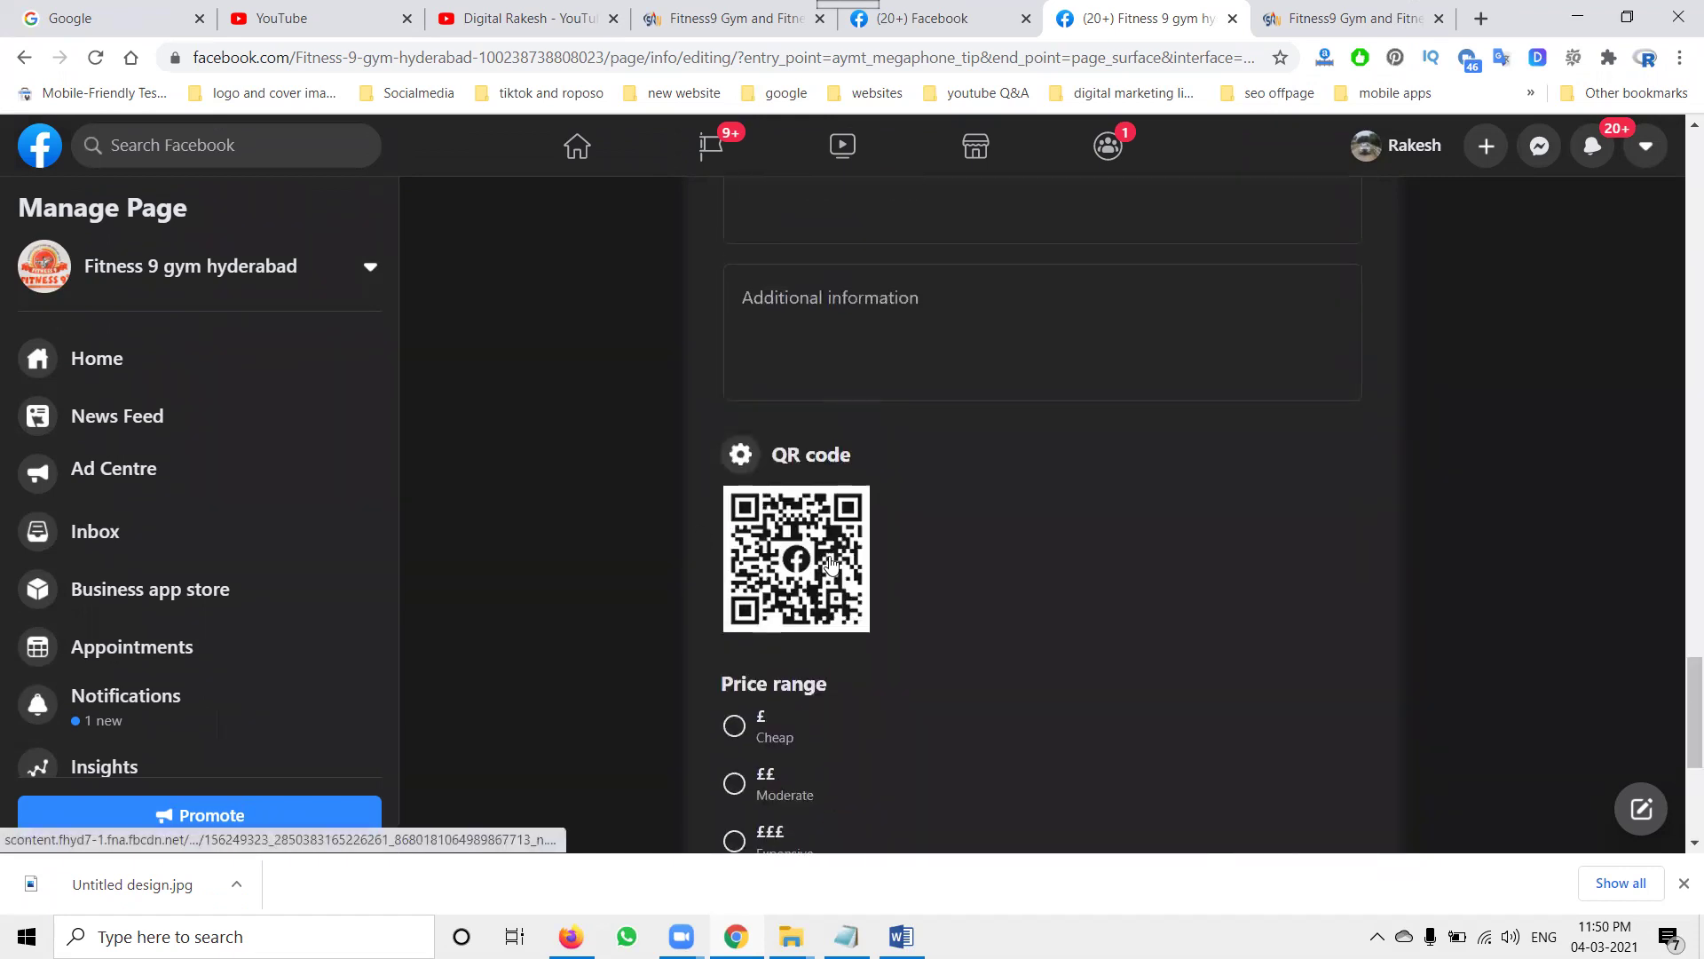
scroll(654, 571, "down", 5)
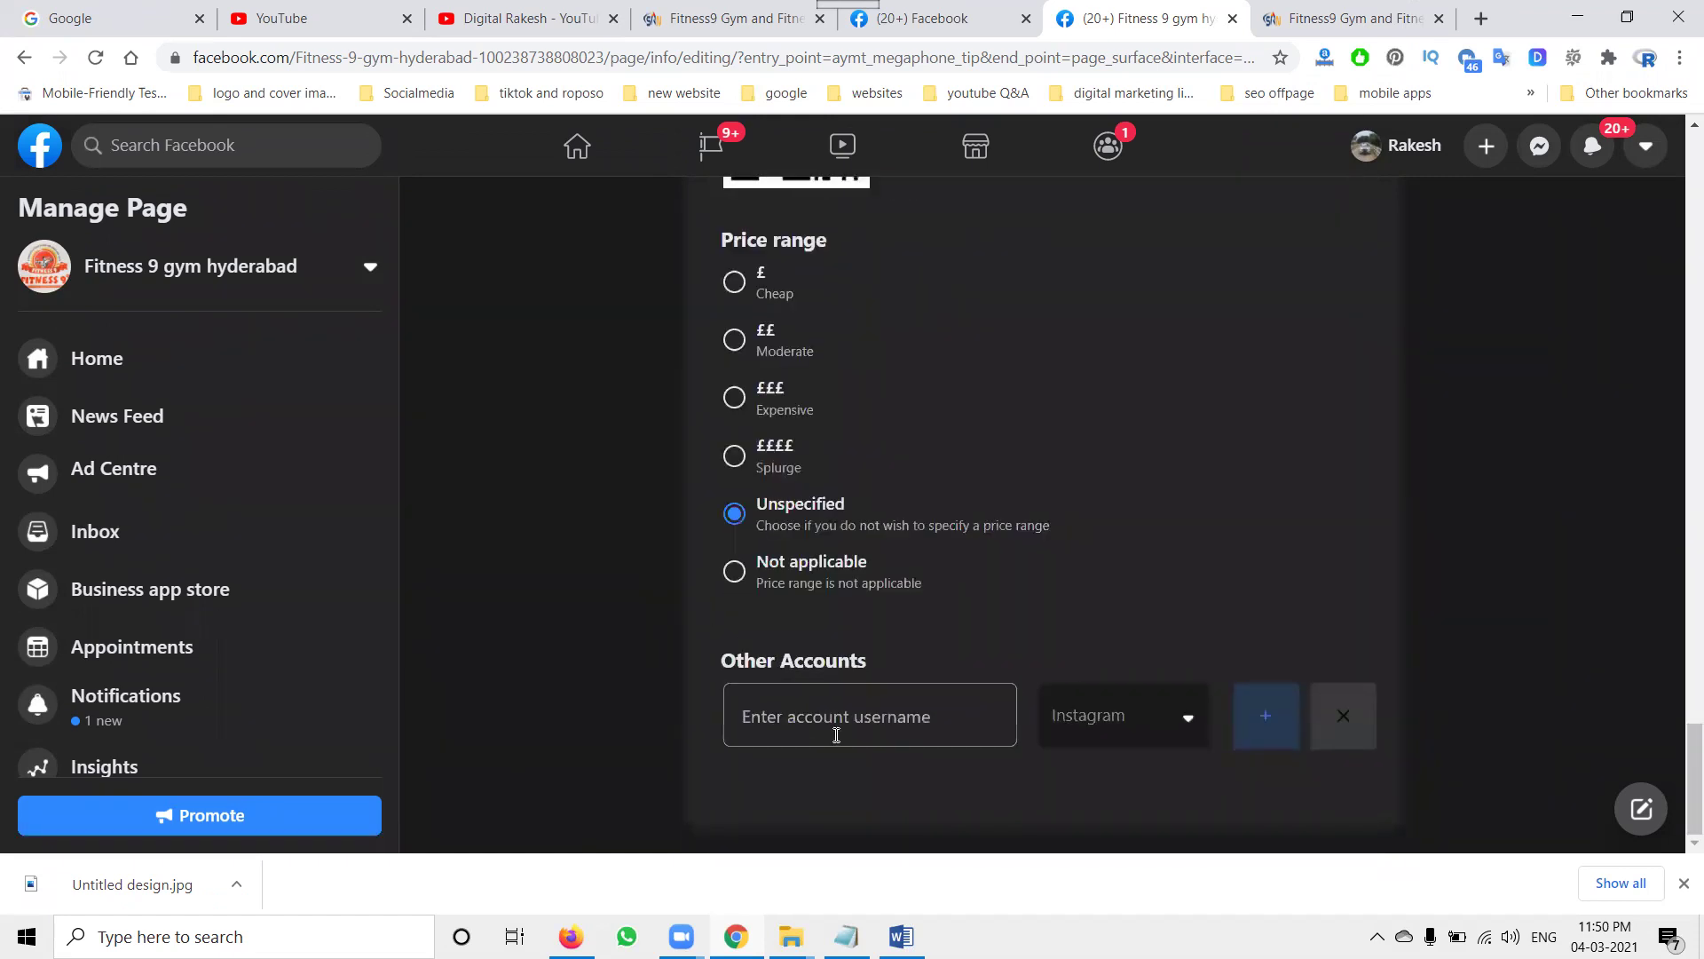
left_click(806, 706)
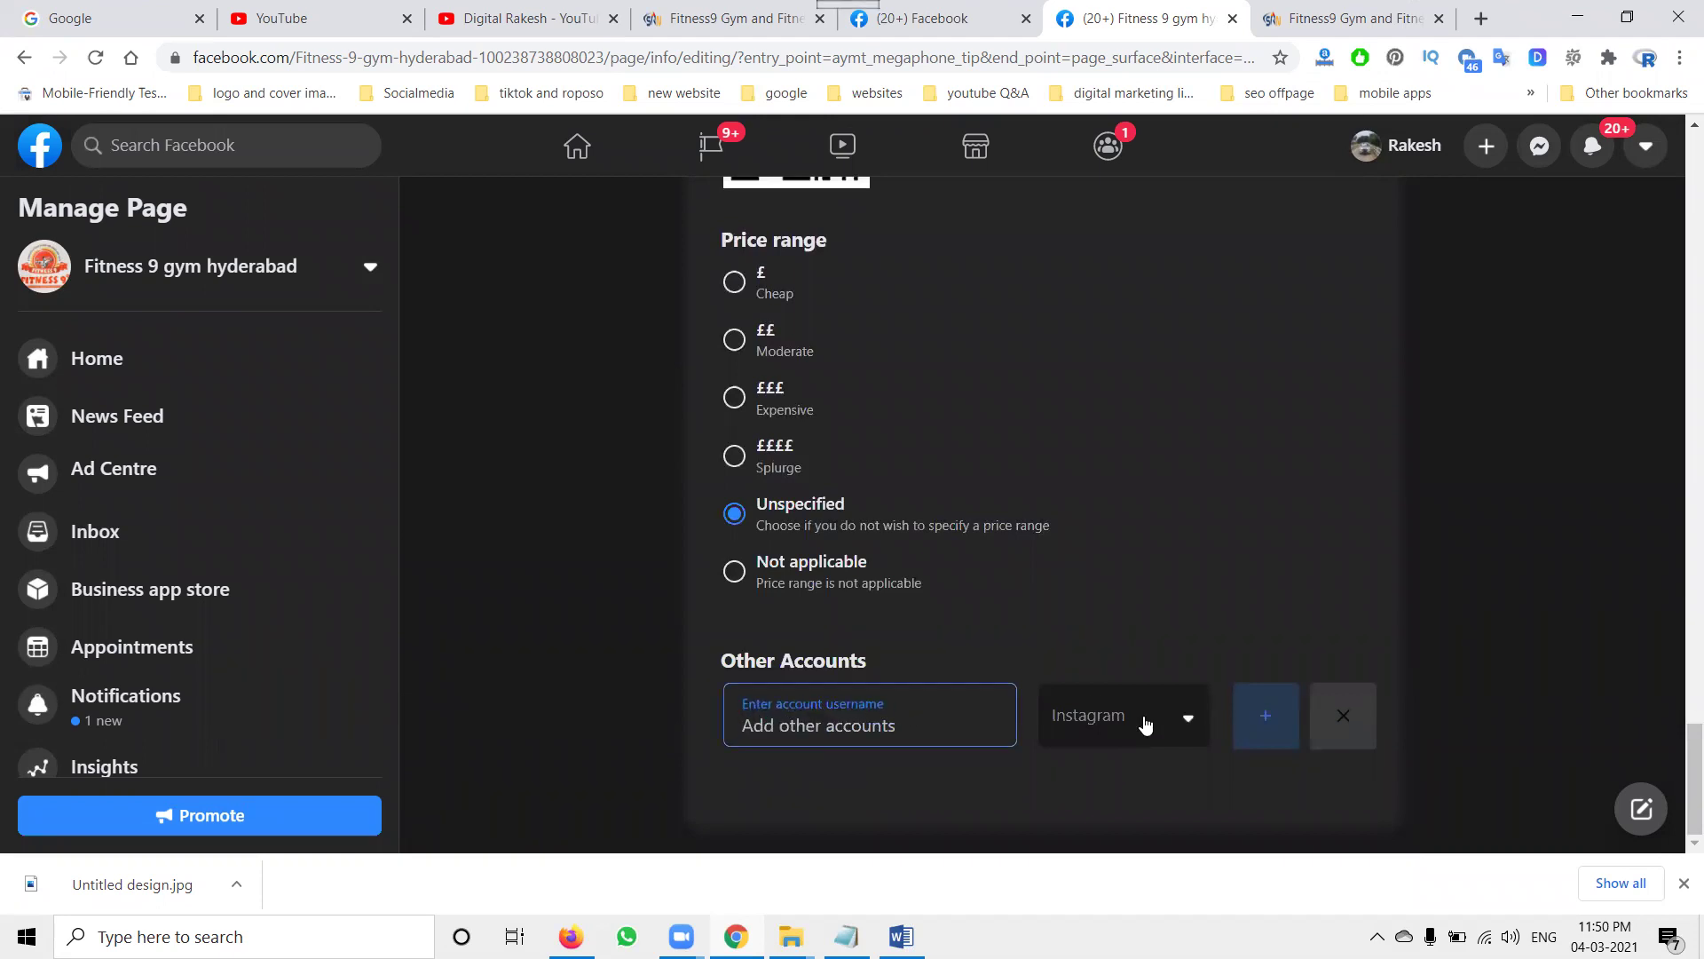
left_click(1262, 721)
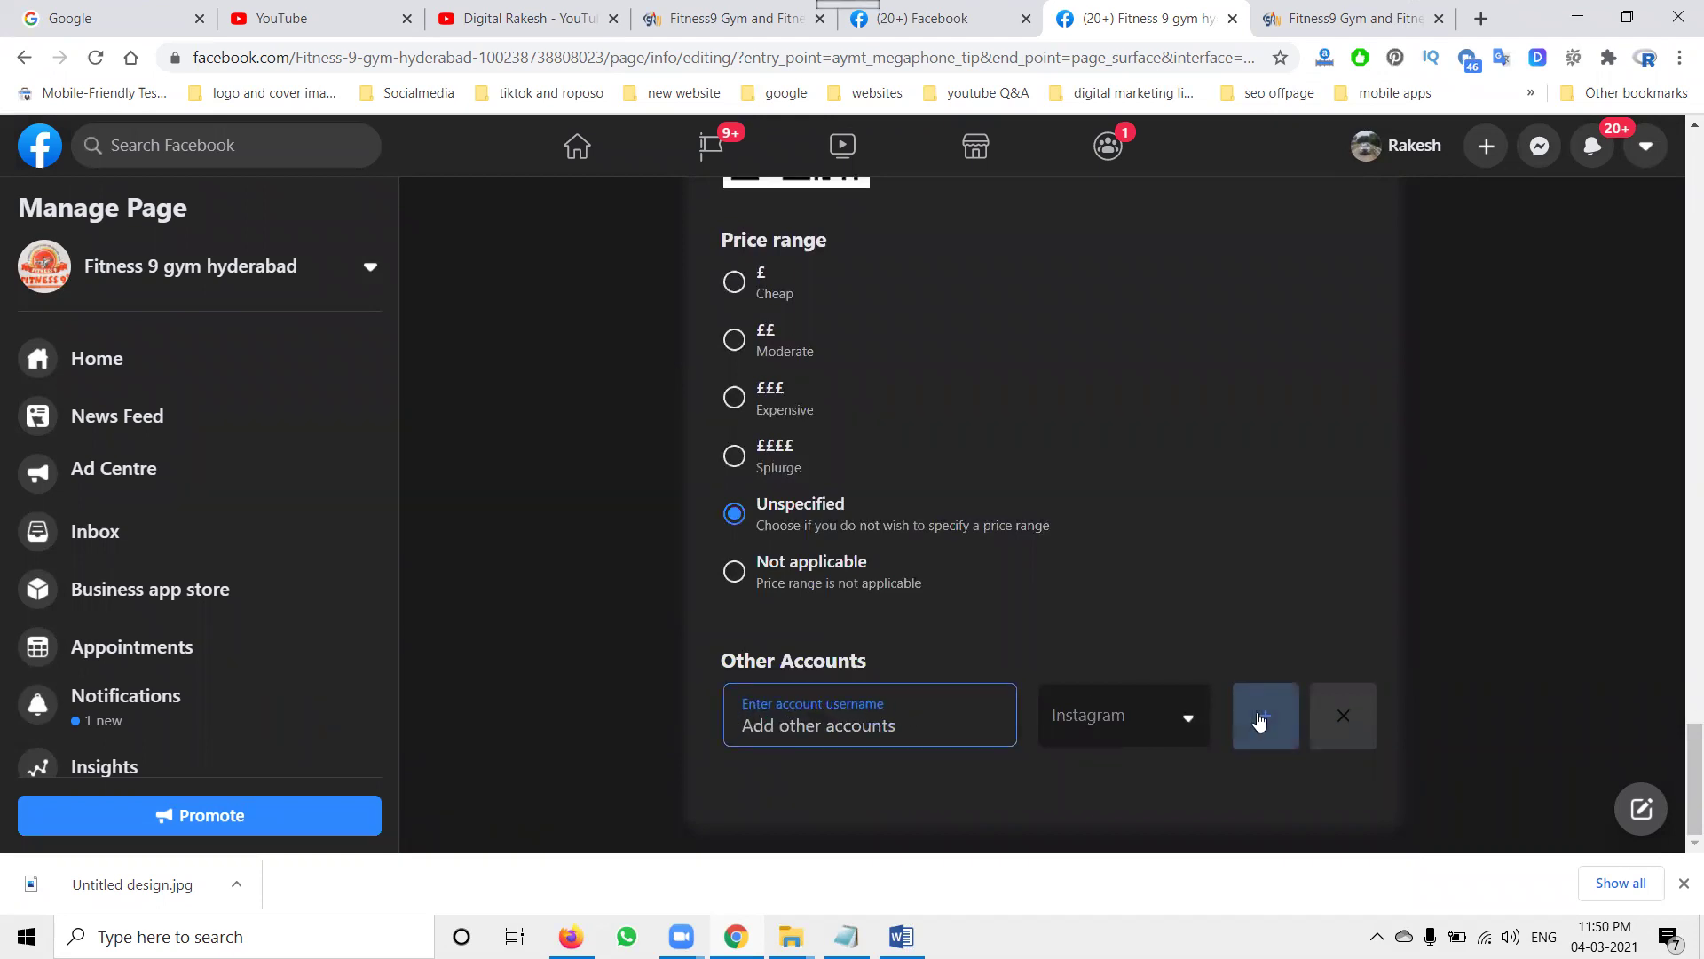
scroll(1438, 632, "down", 1)
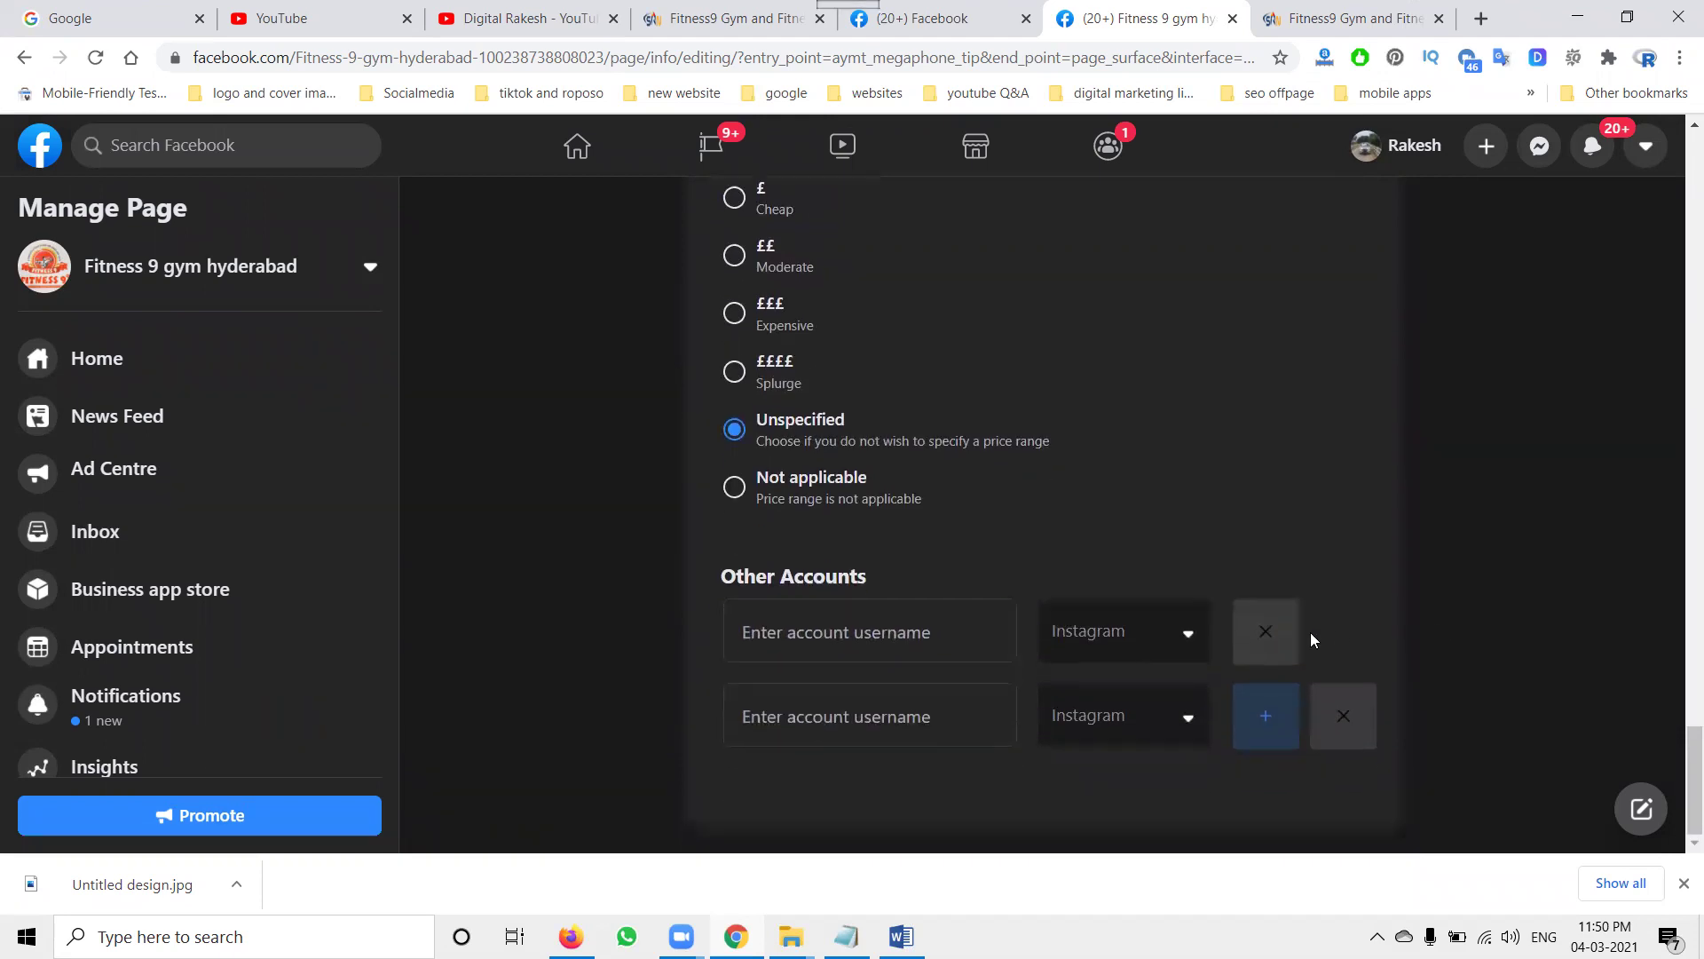
left_click(1201, 721)
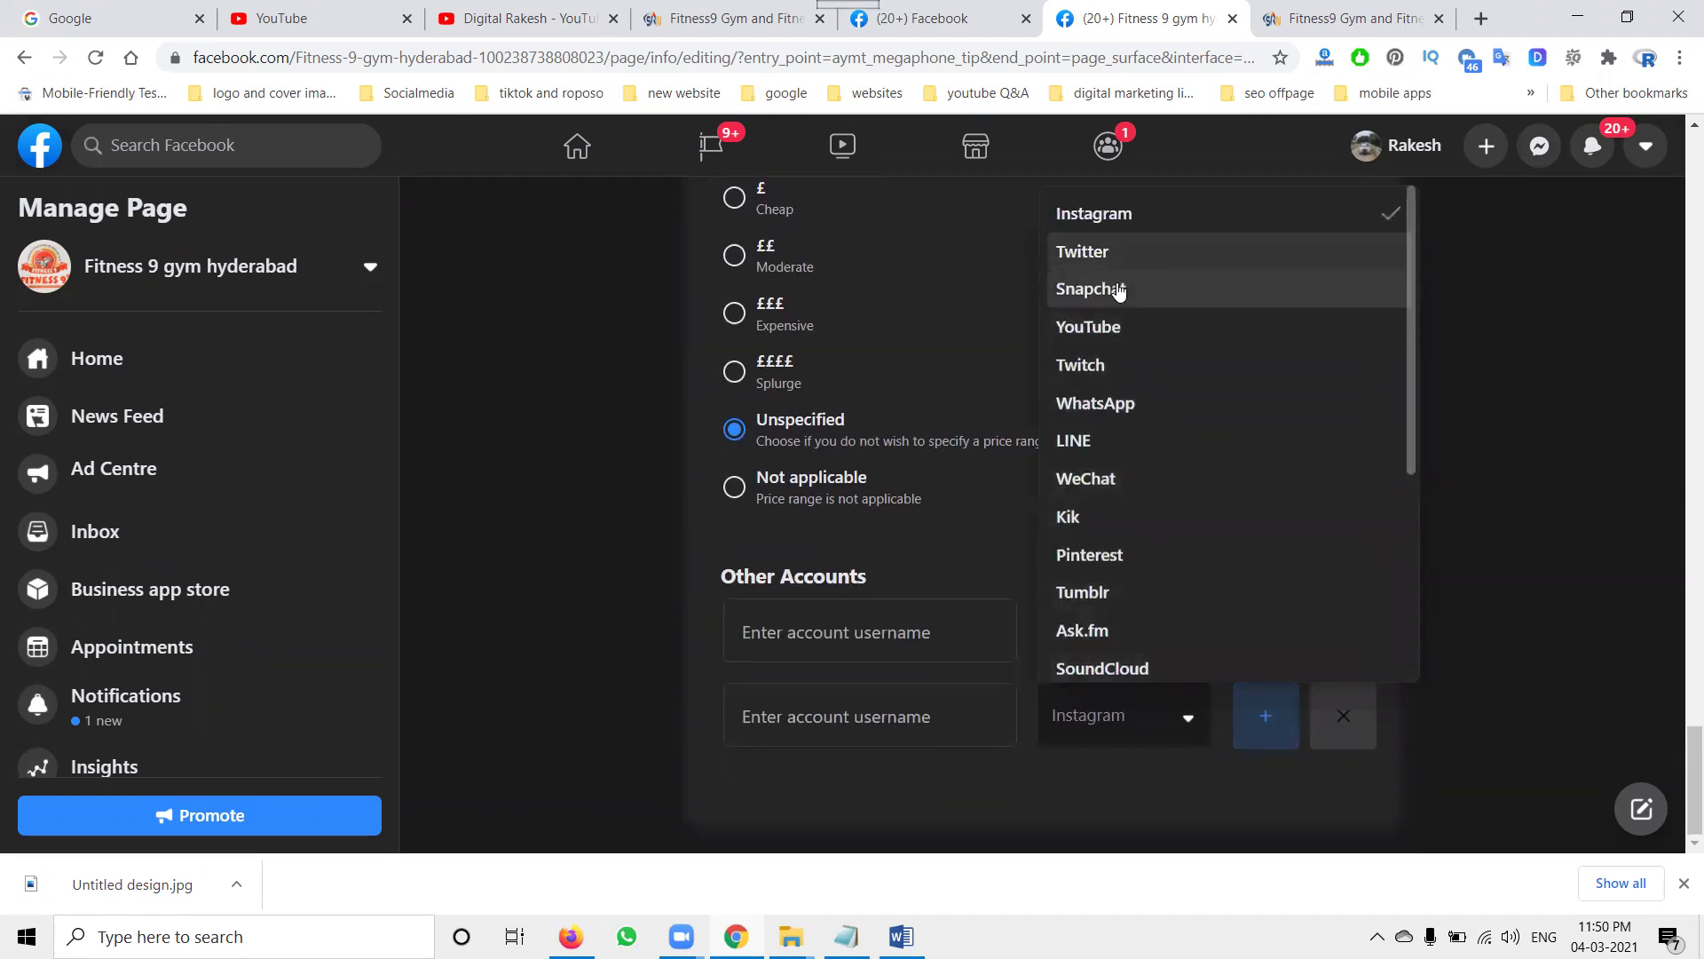
Set the new row's platform to WhatsApp, then remove that row.
left_click(1525, 408)
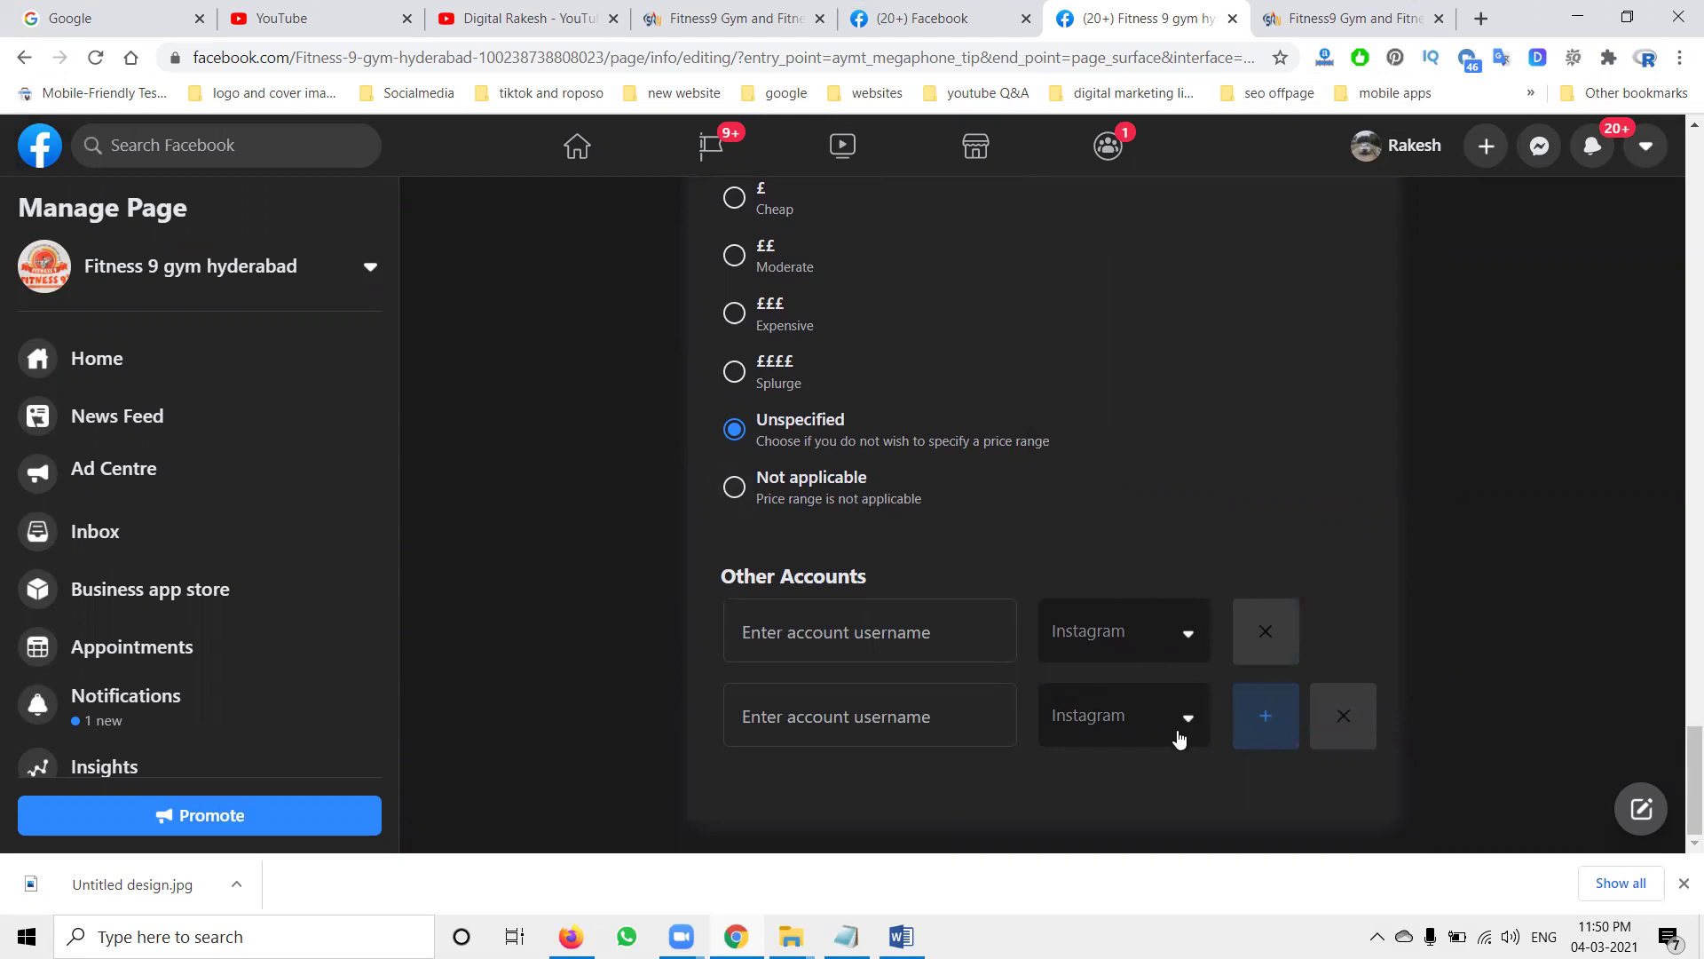
left_click(1175, 733)
left_click(1125, 410)
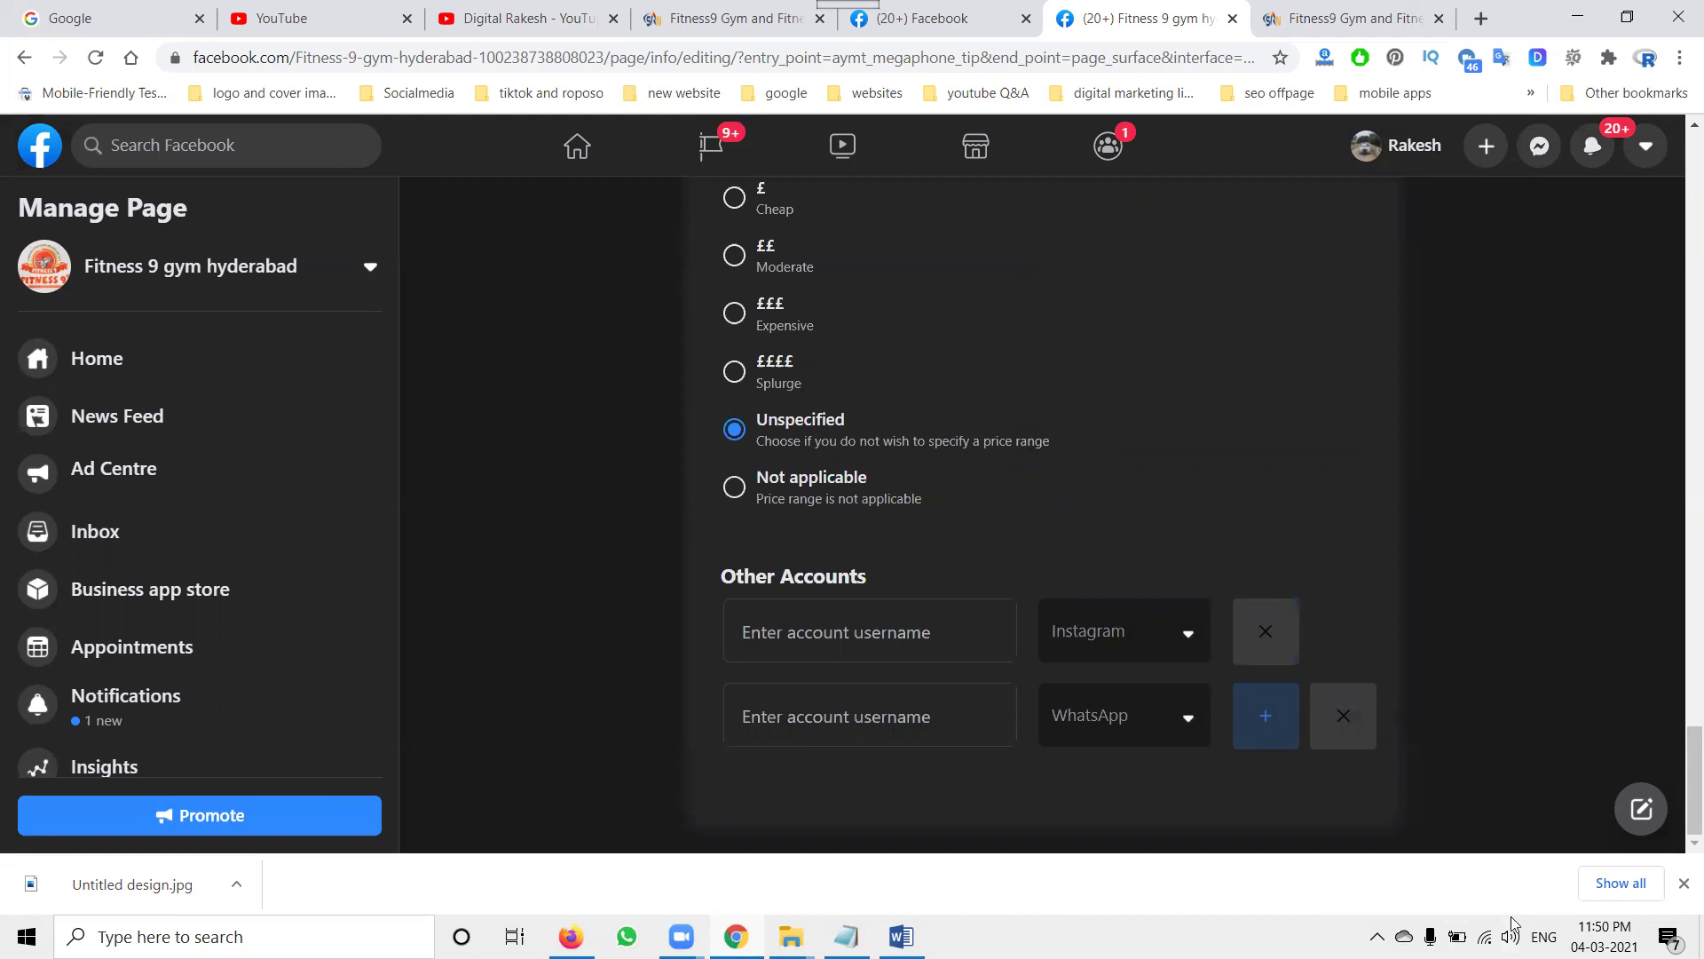
left_click(1345, 719)
Copy the two gym paragraphs from the Word document and paste them over the existing Page description.
scroll(1187, 581, "up", 2)
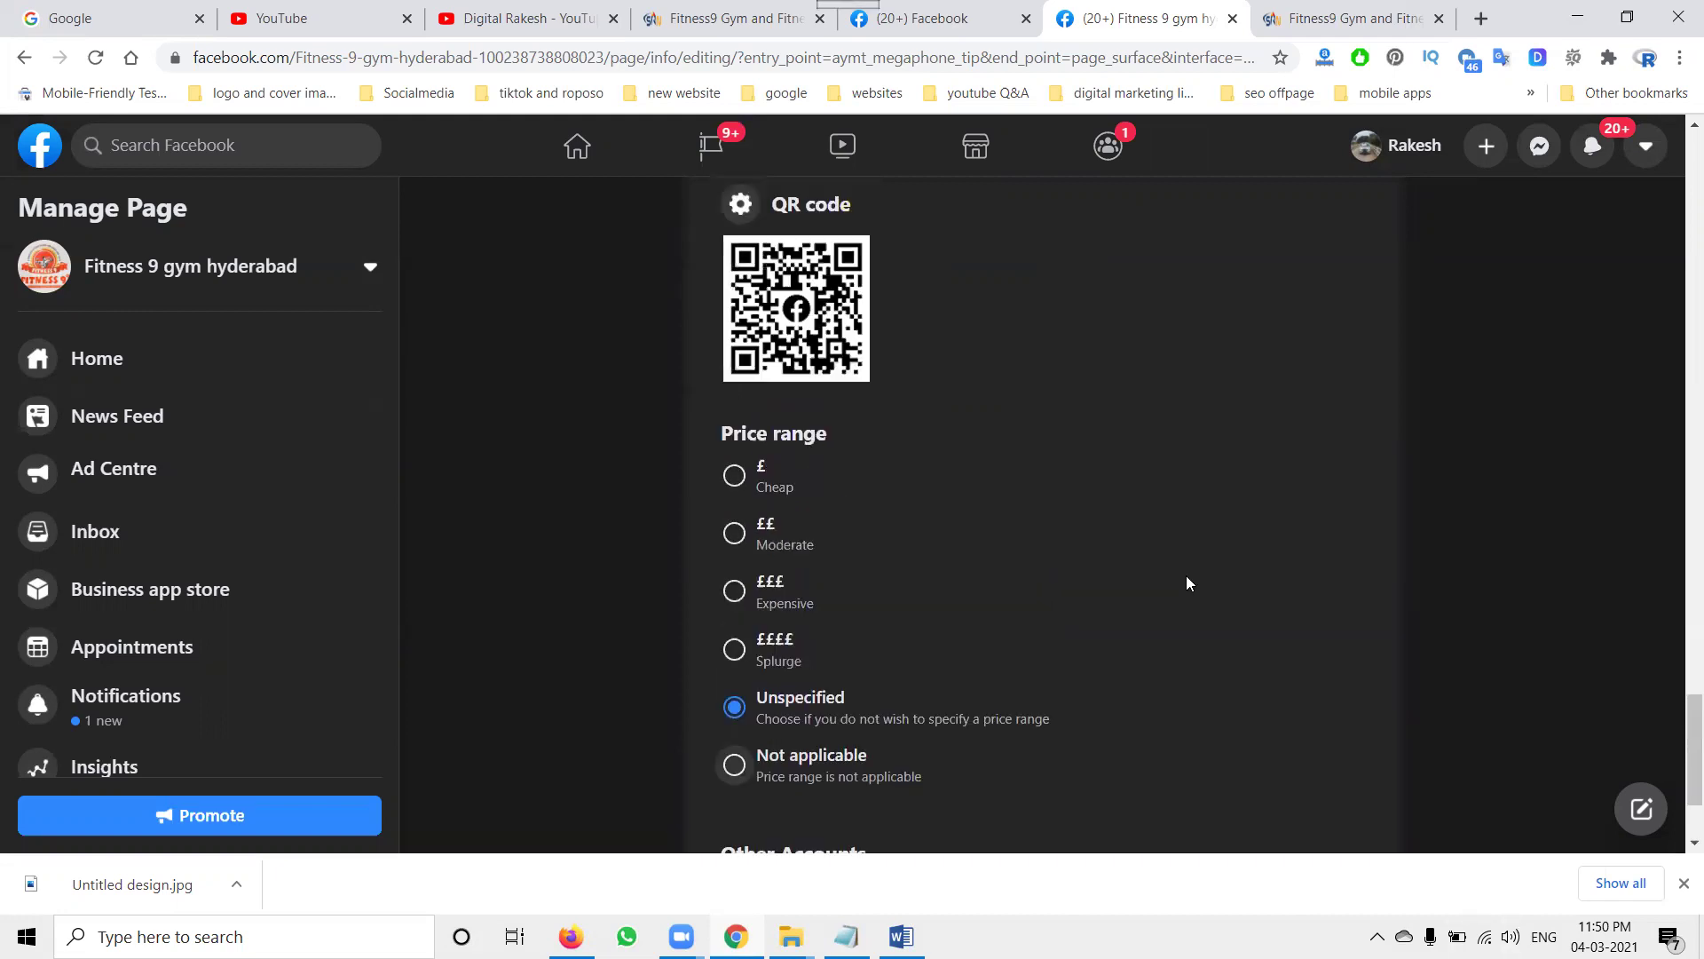
scroll(1188, 583, "up", 15)
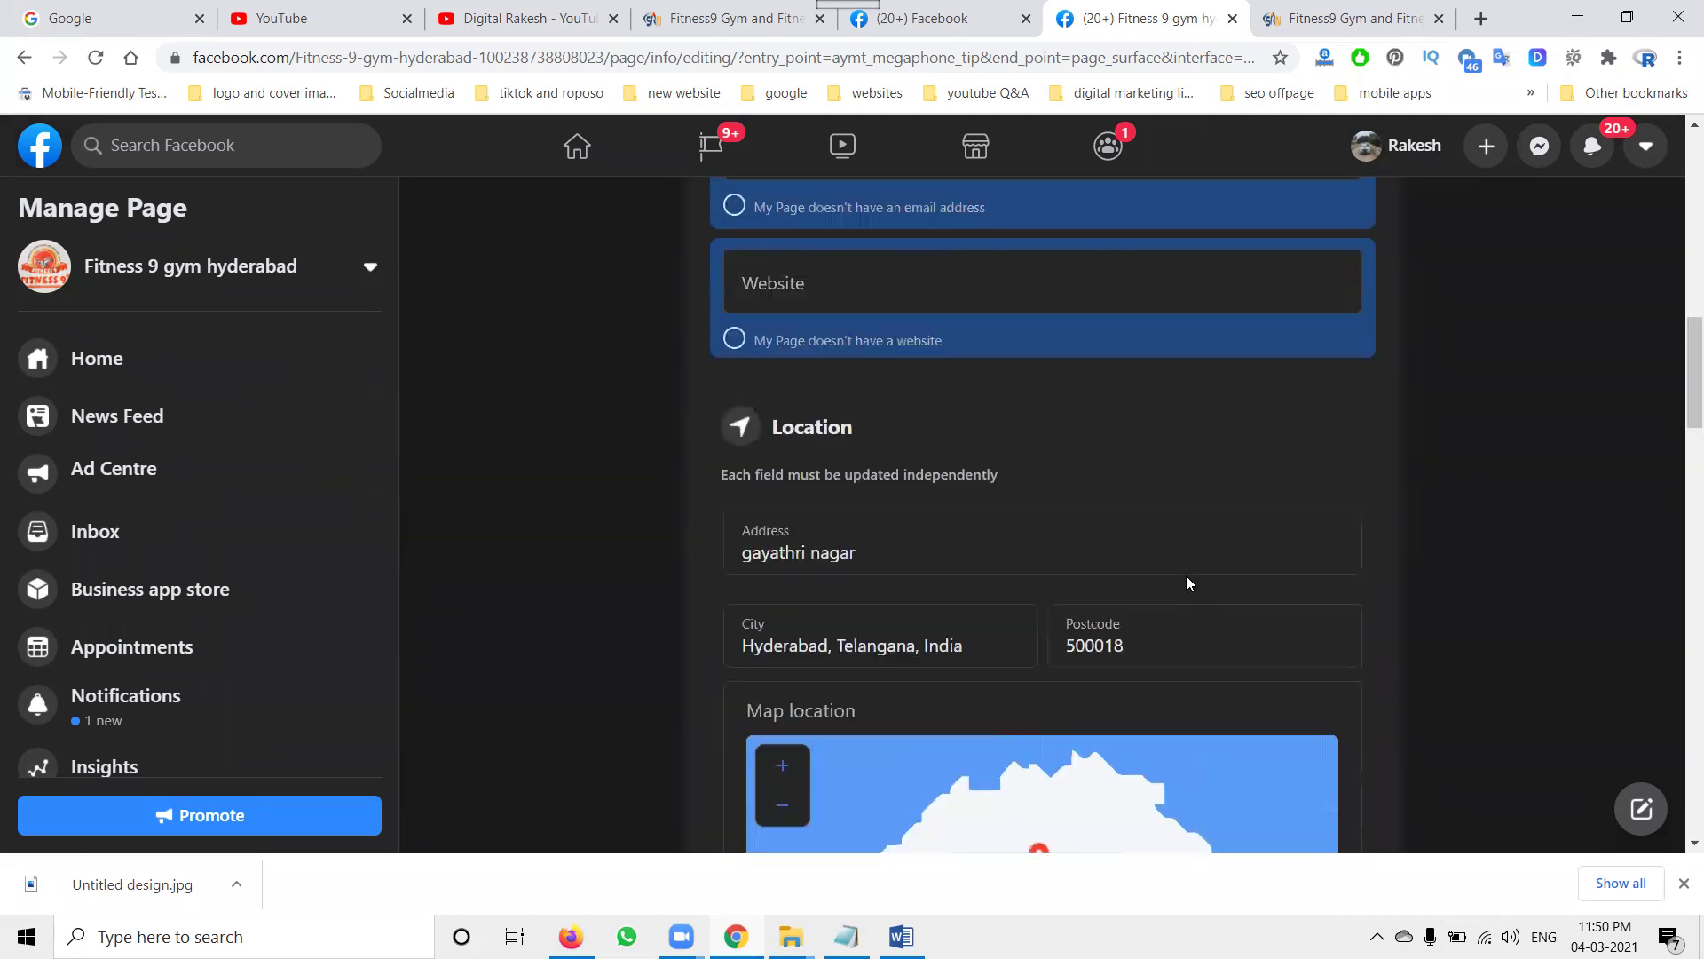
scroll(1189, 582, "up", 7)
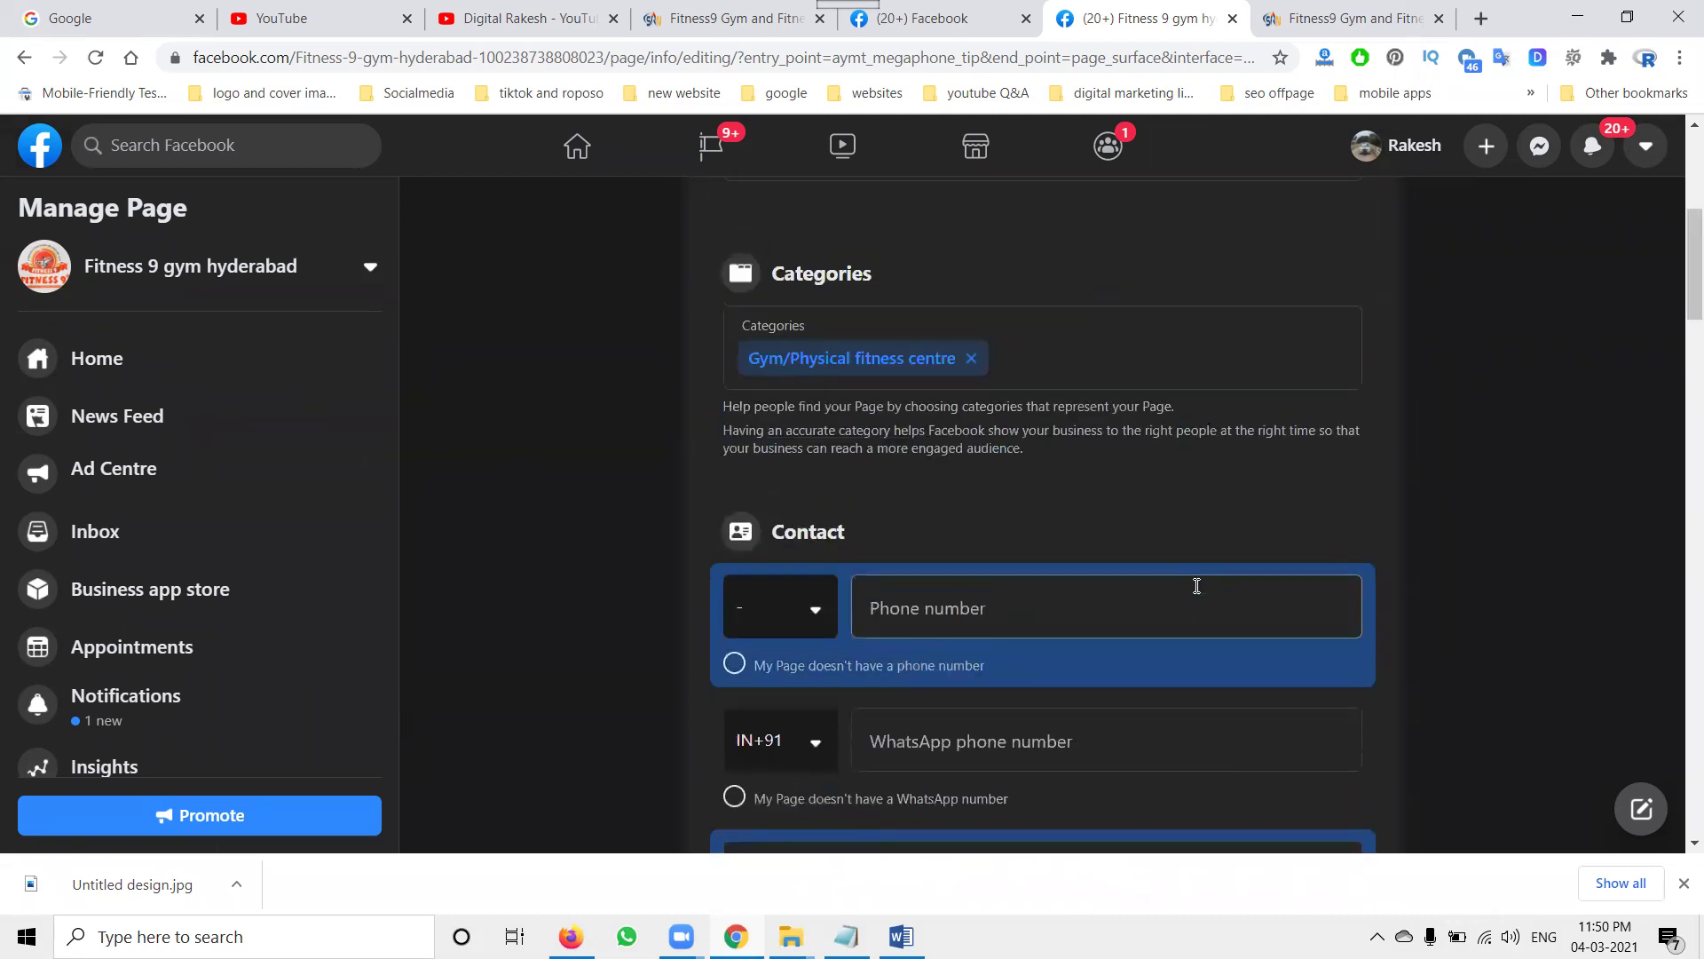
scroll(1083, 534, "up", 3)
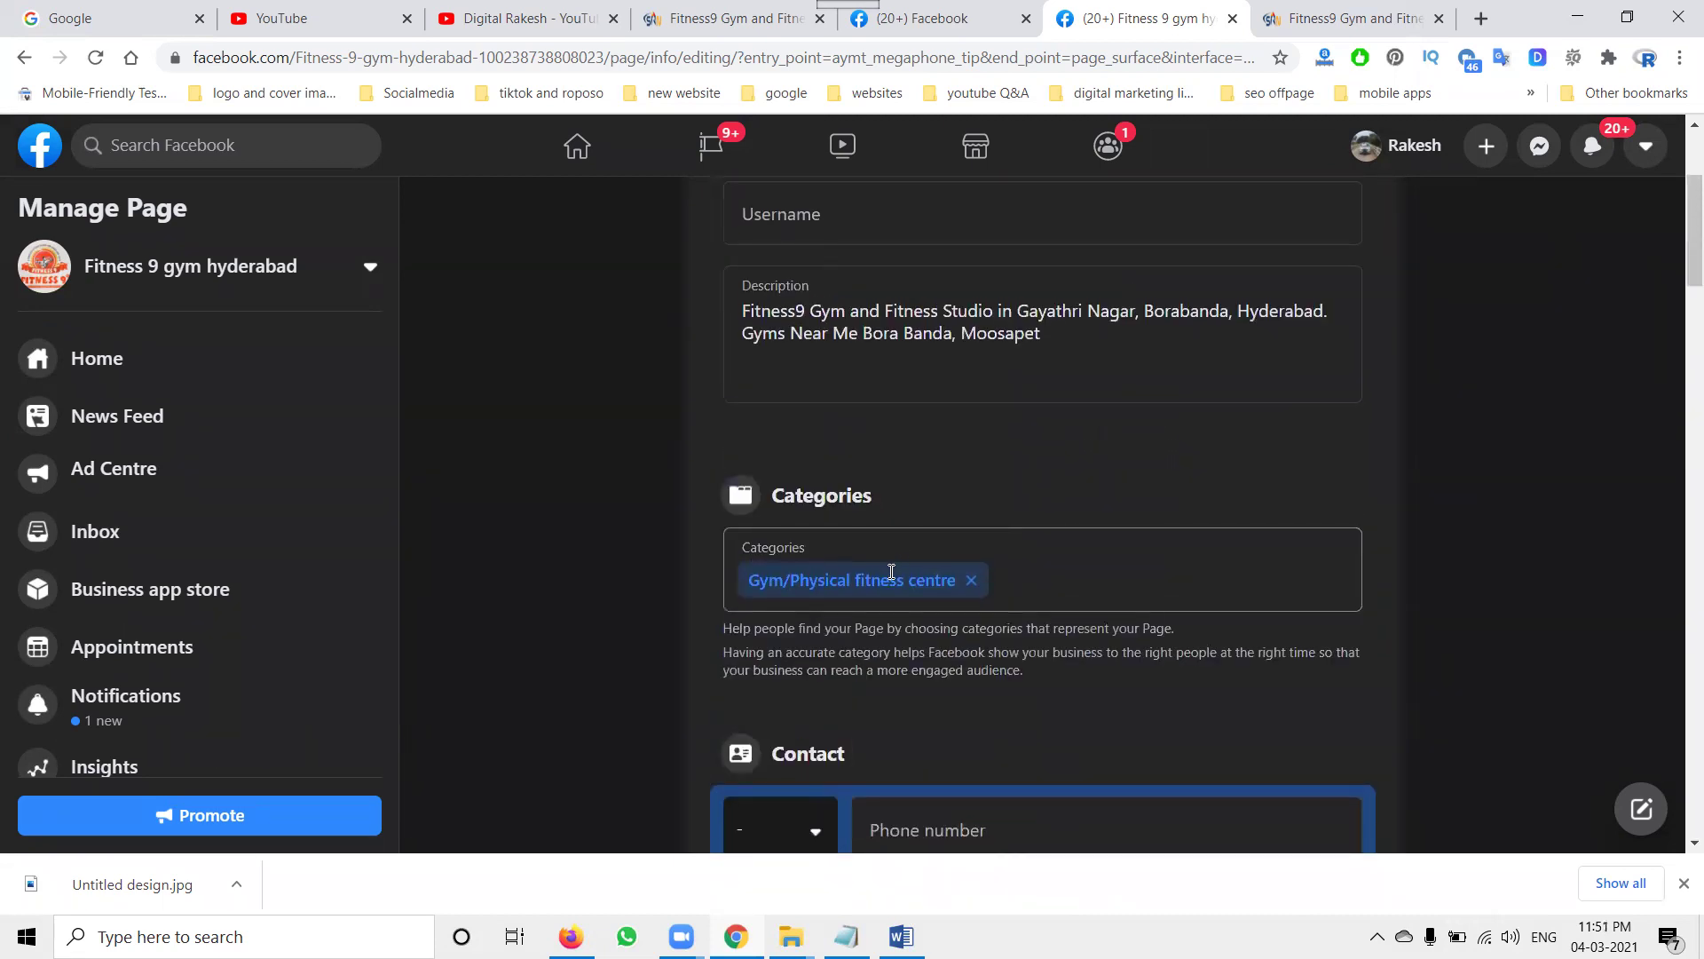
key("alt+Tab")
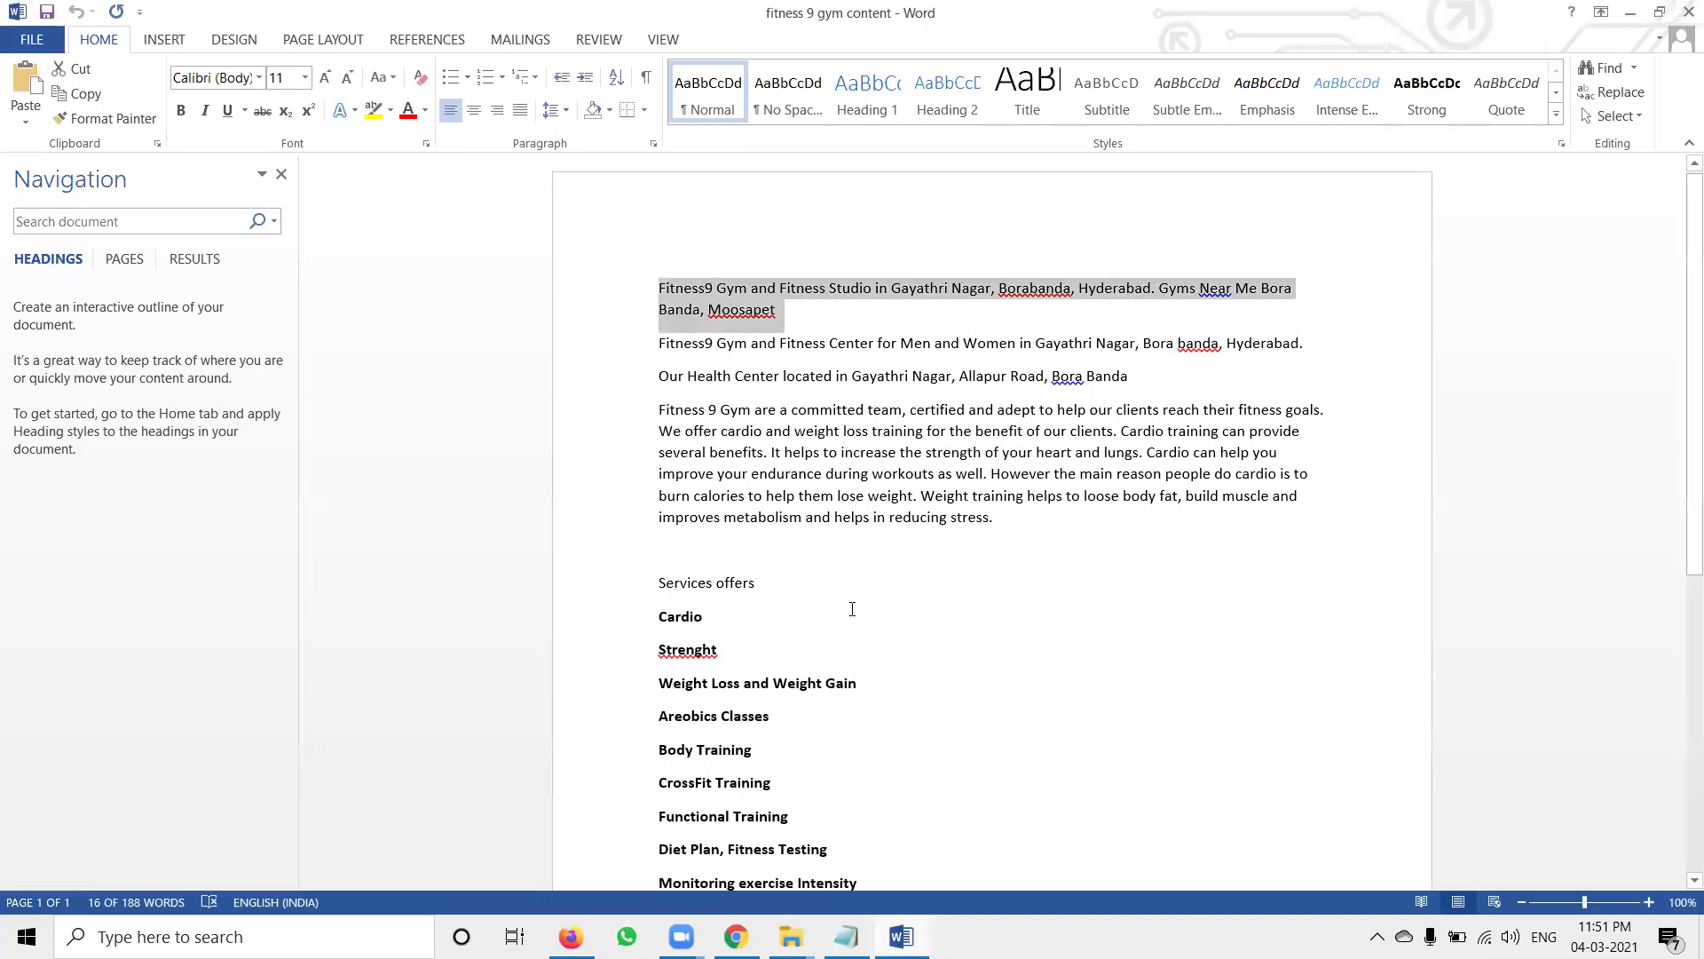
left_click_drag(1149, 385, 628, 336)
key("ctrl+c")
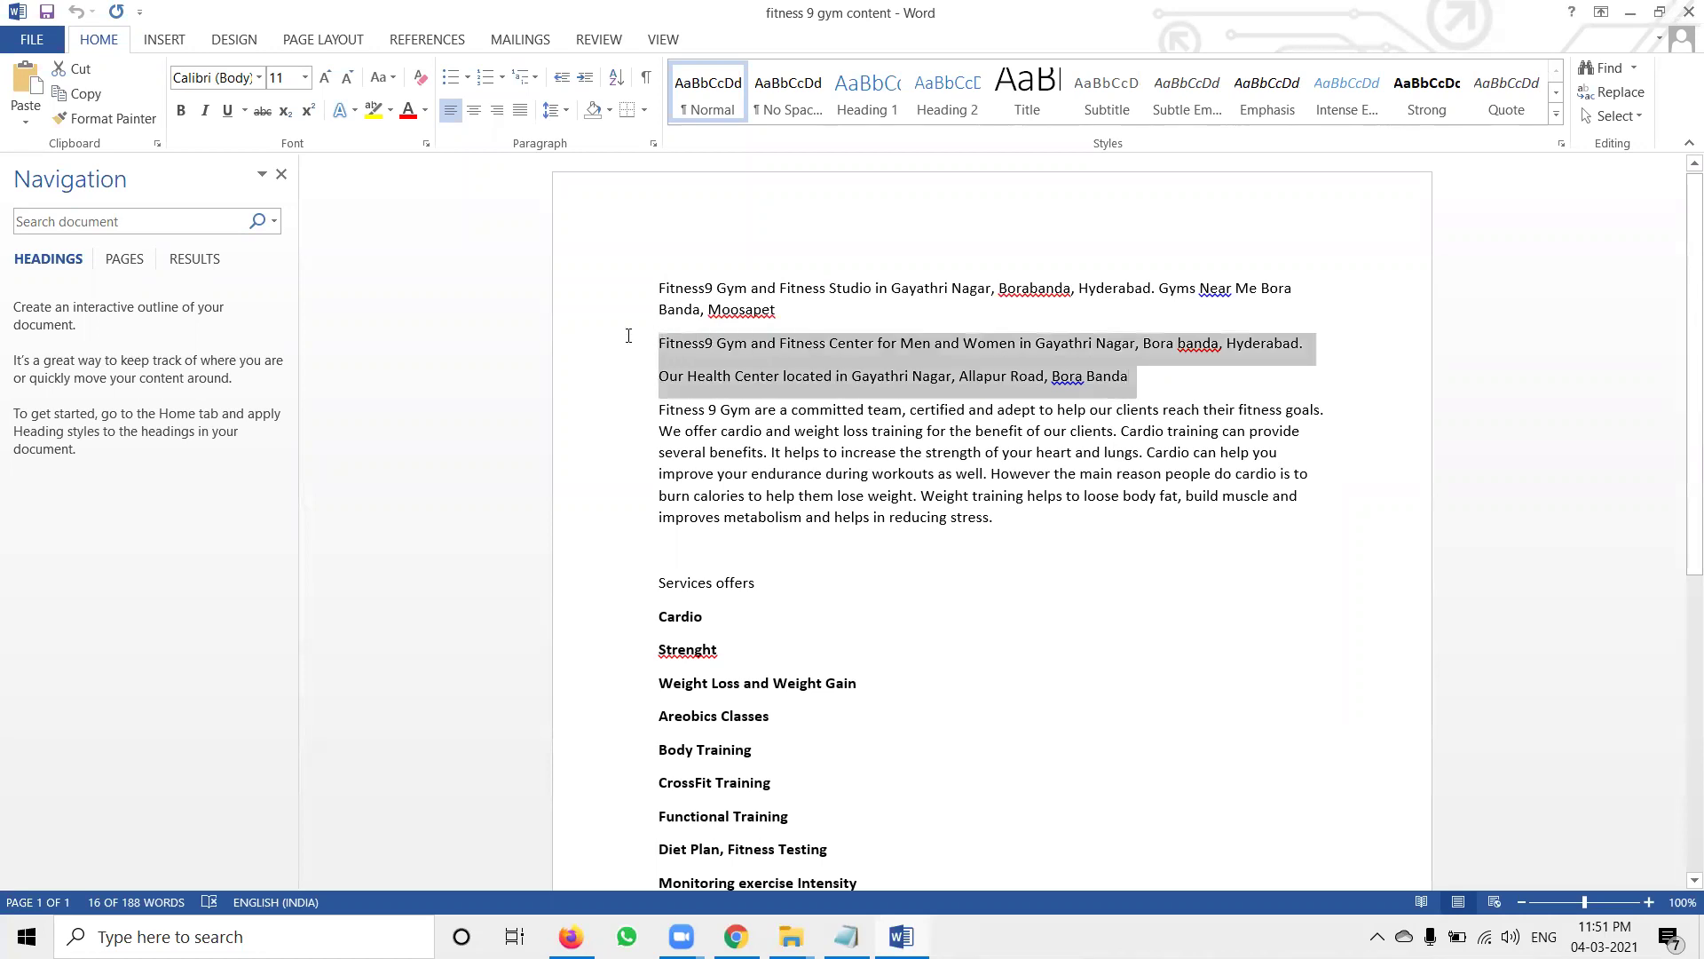
key("alt+Tab")
double_click(866, 304)
key("ctrl+a")
key("ctrl+v")
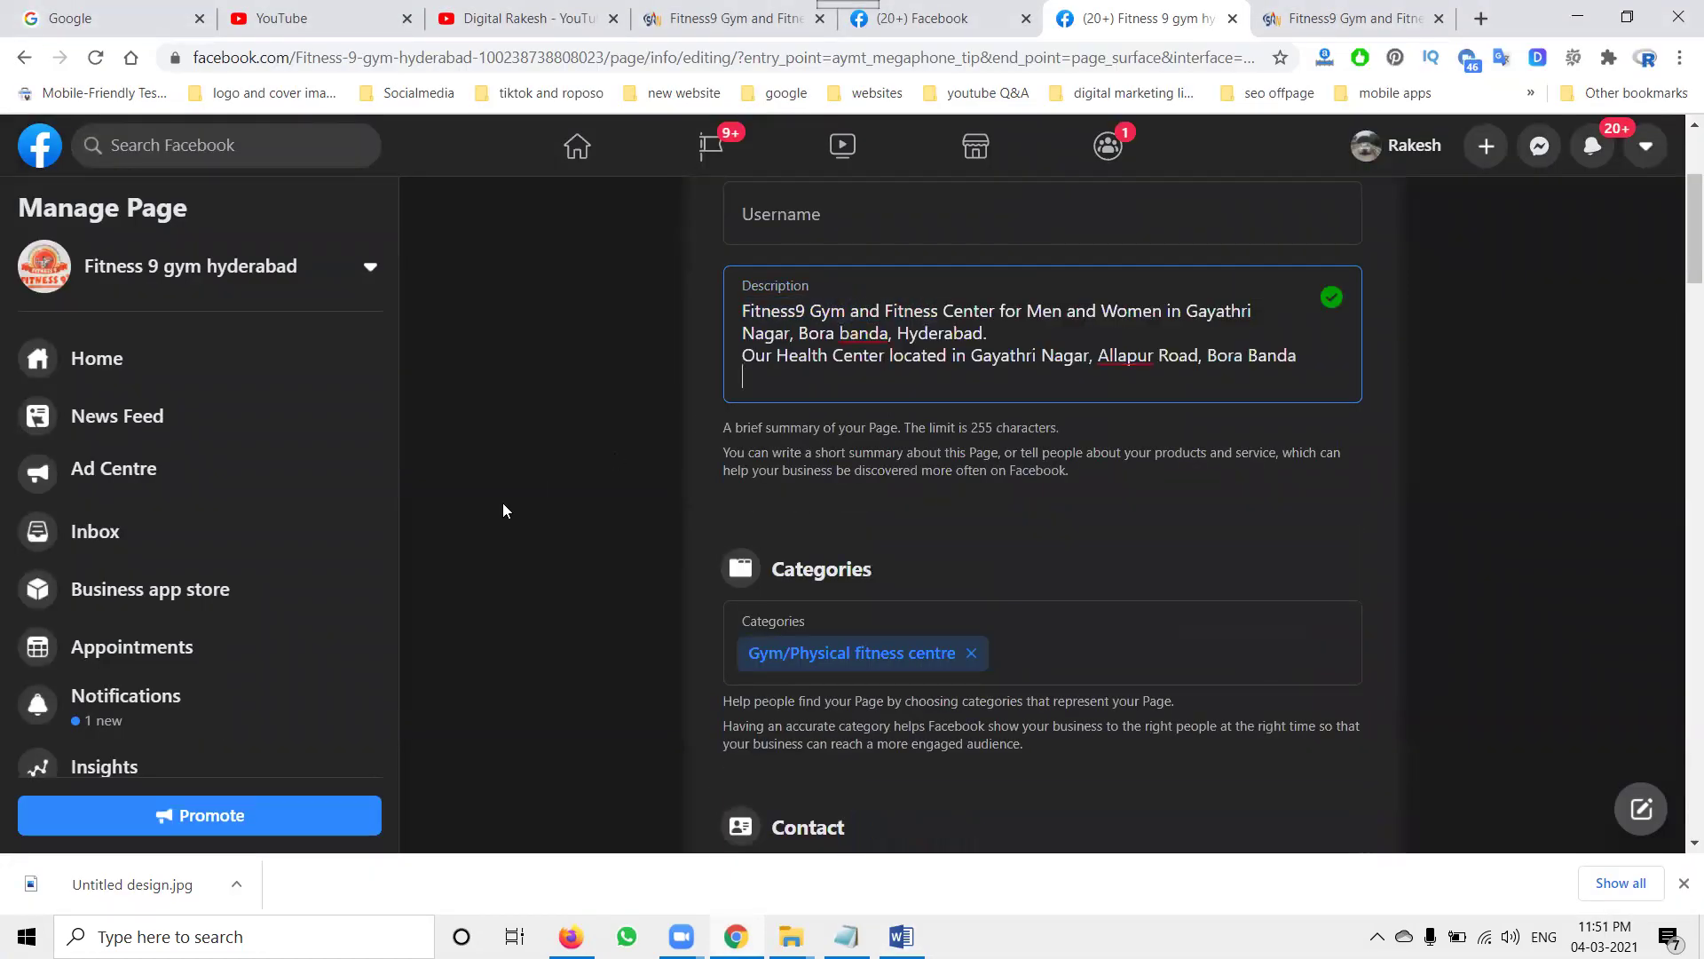
Scroll the Page info form until the changes show as saved, then go to the Page's Home.
scroll(503, 504, "down", 15)
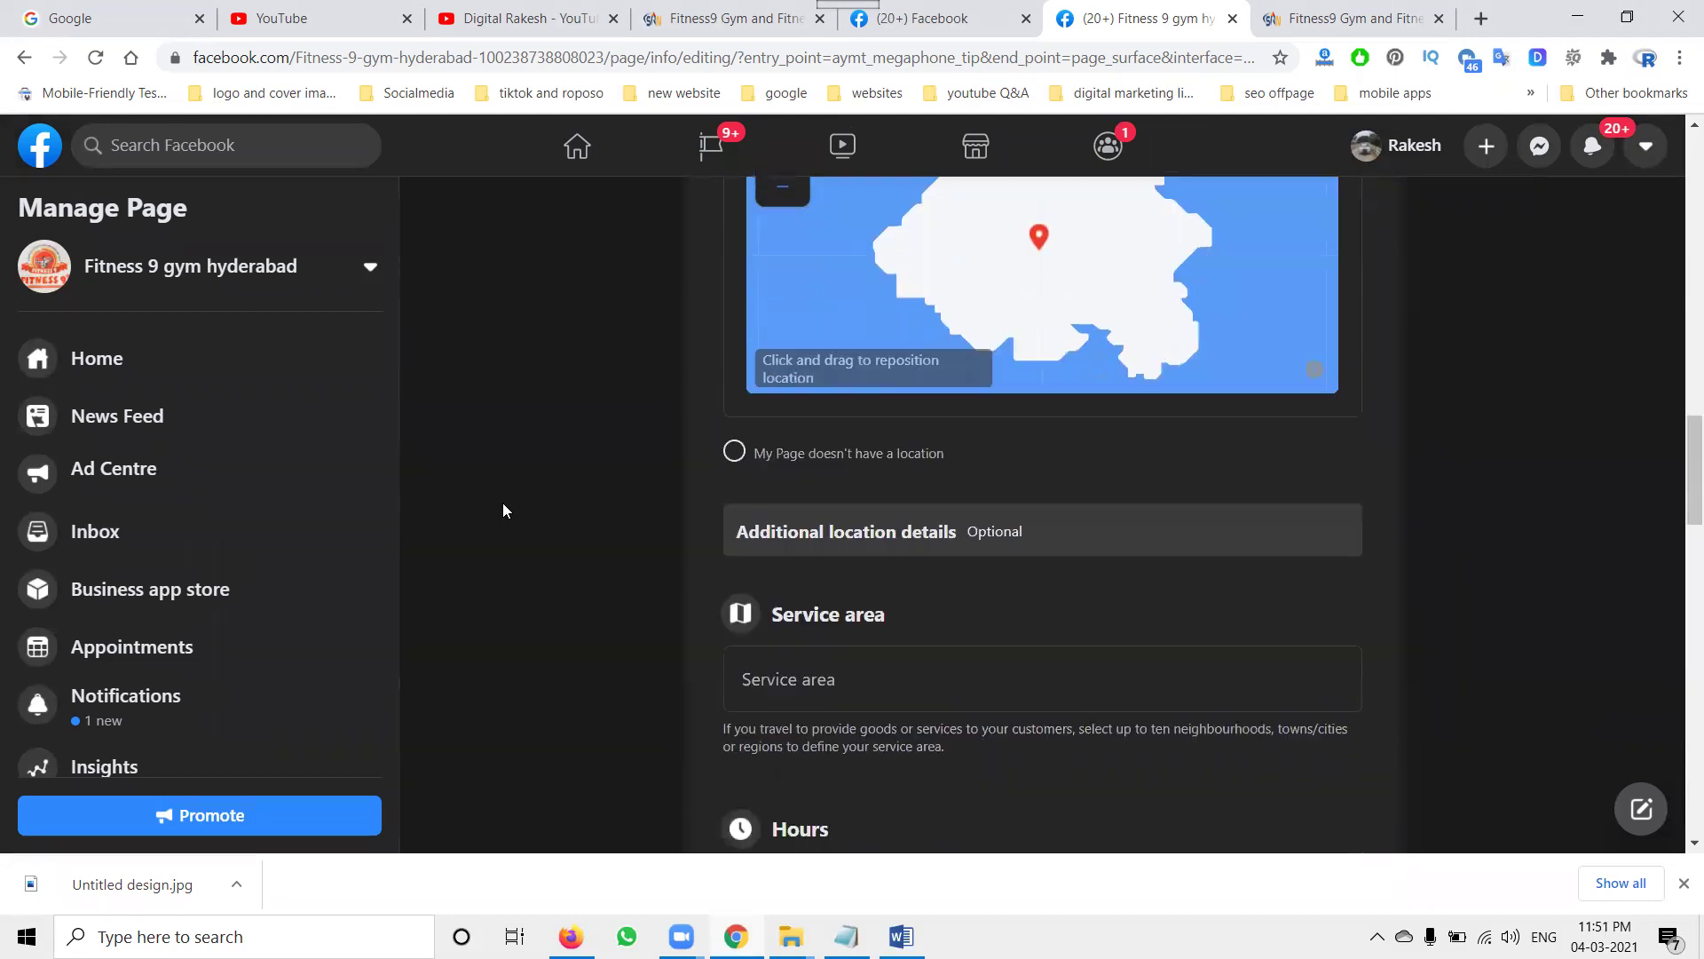
scroll(502, 510, "down", 10)
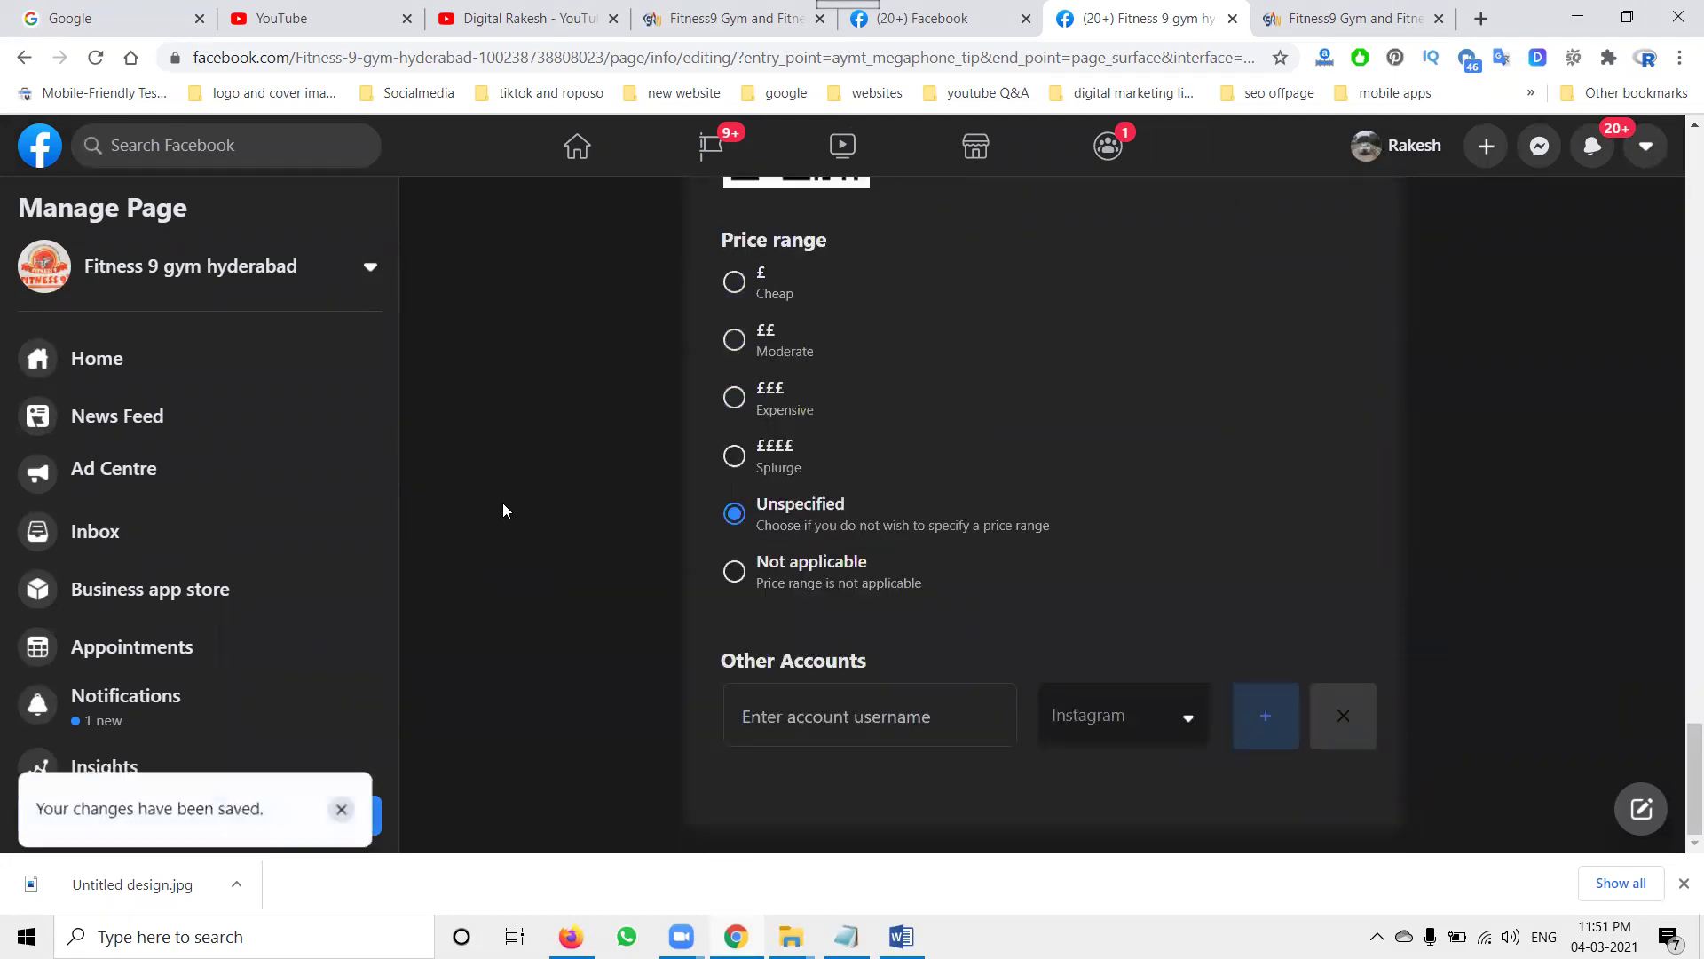
scroll(503, 510, "up", 6)
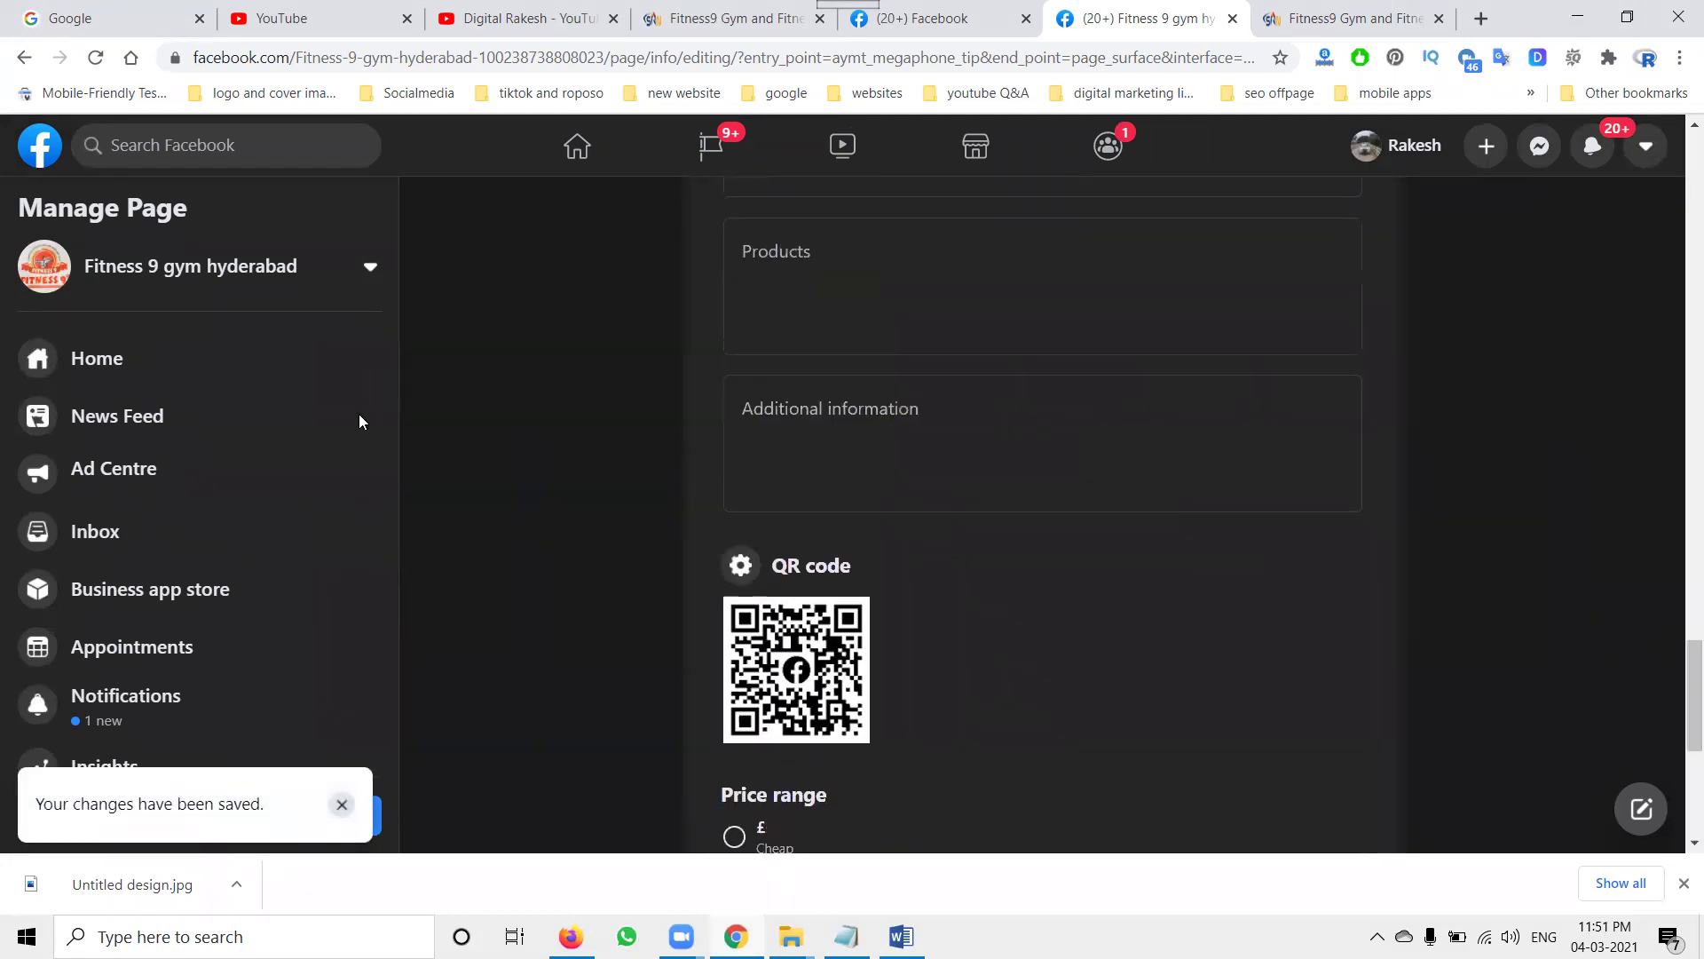
left_click(187, 374)
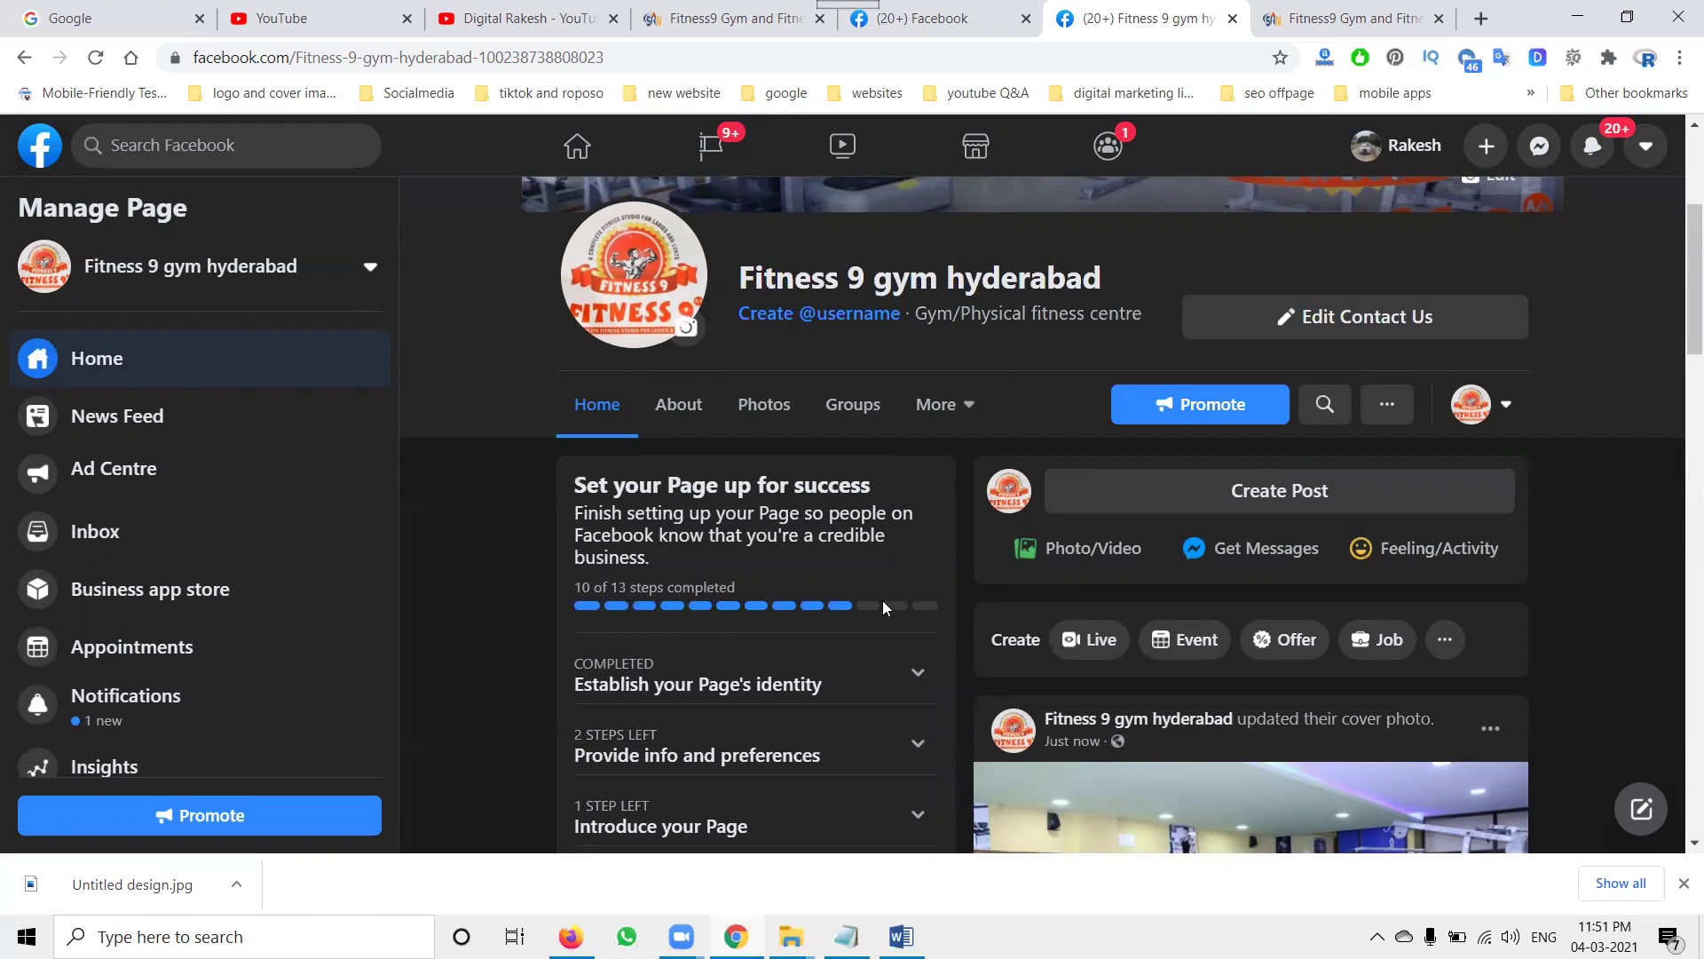
Expand the Introduce your Page, Provide info and Establish identity checklist steps, then open Invite Friends.
scroll(883, 602, "down", 3)
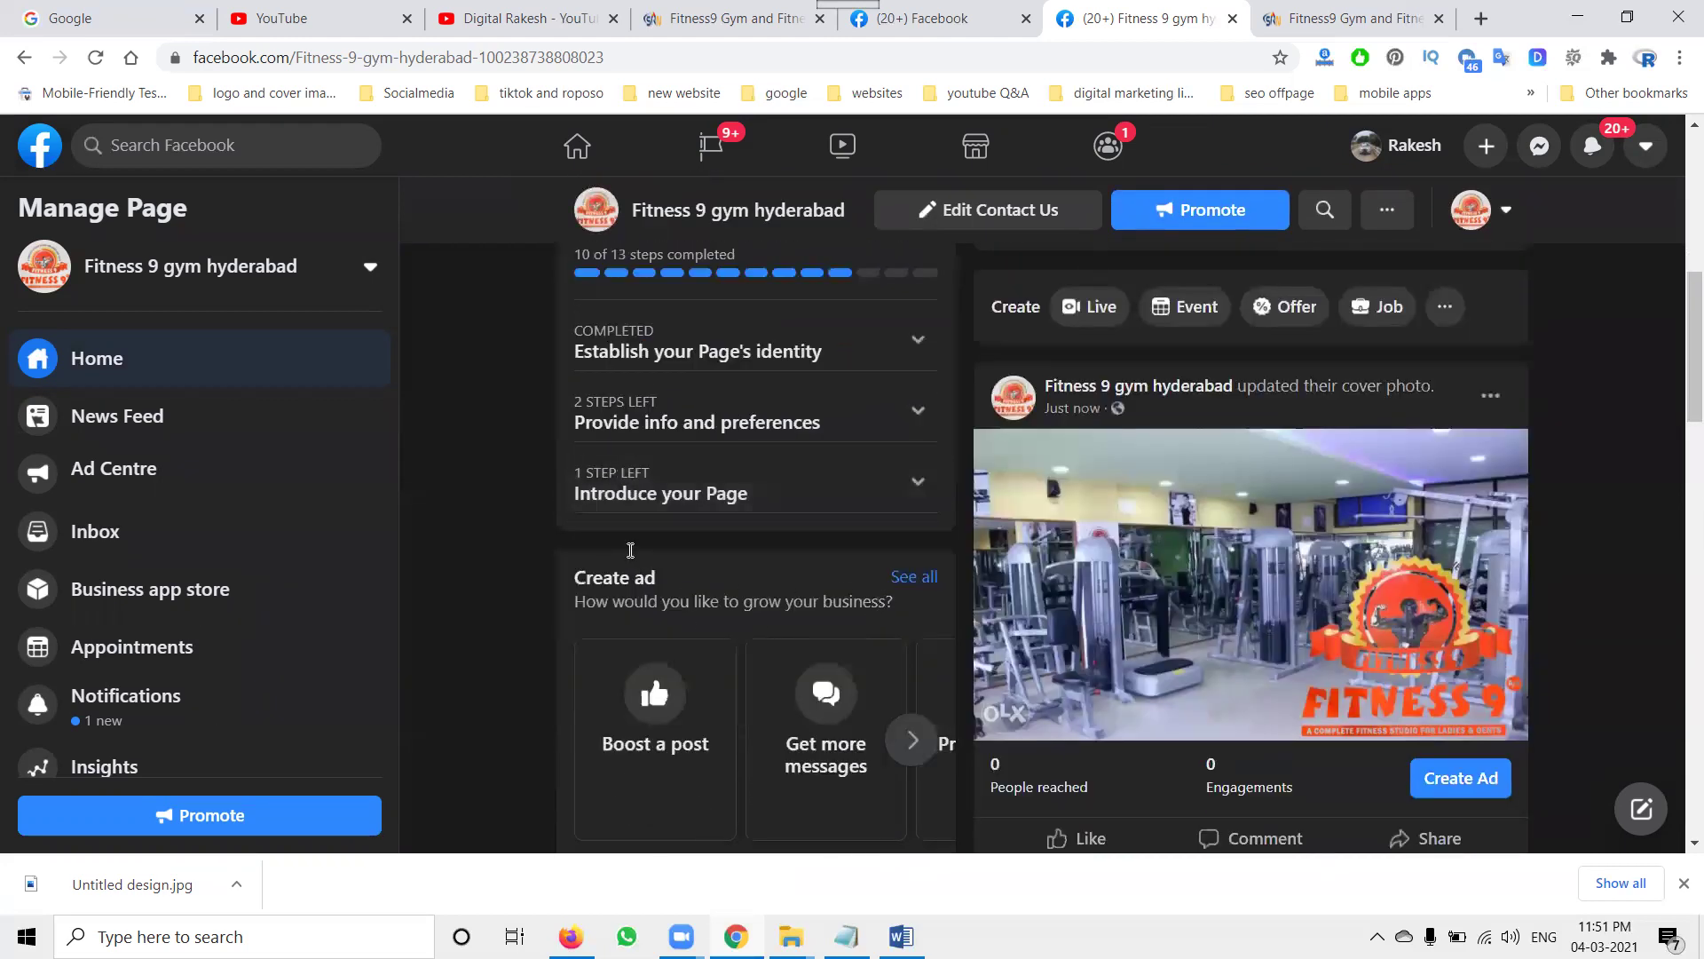
left_click(679, 491)
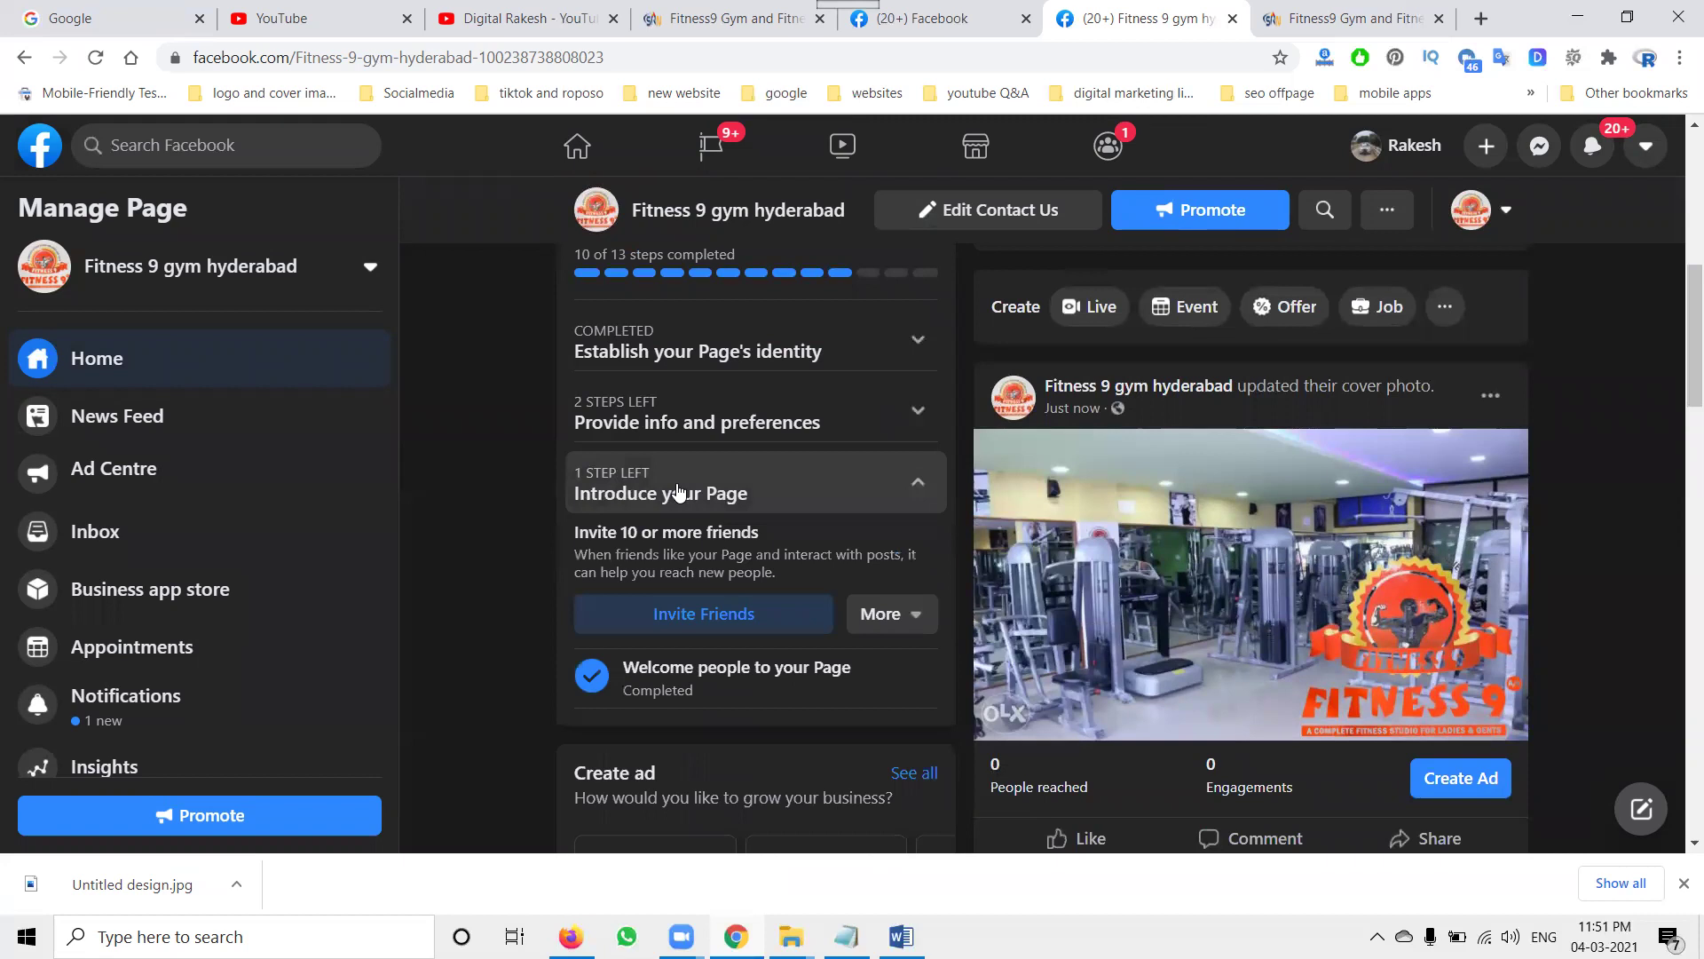
left_click(696, 418)
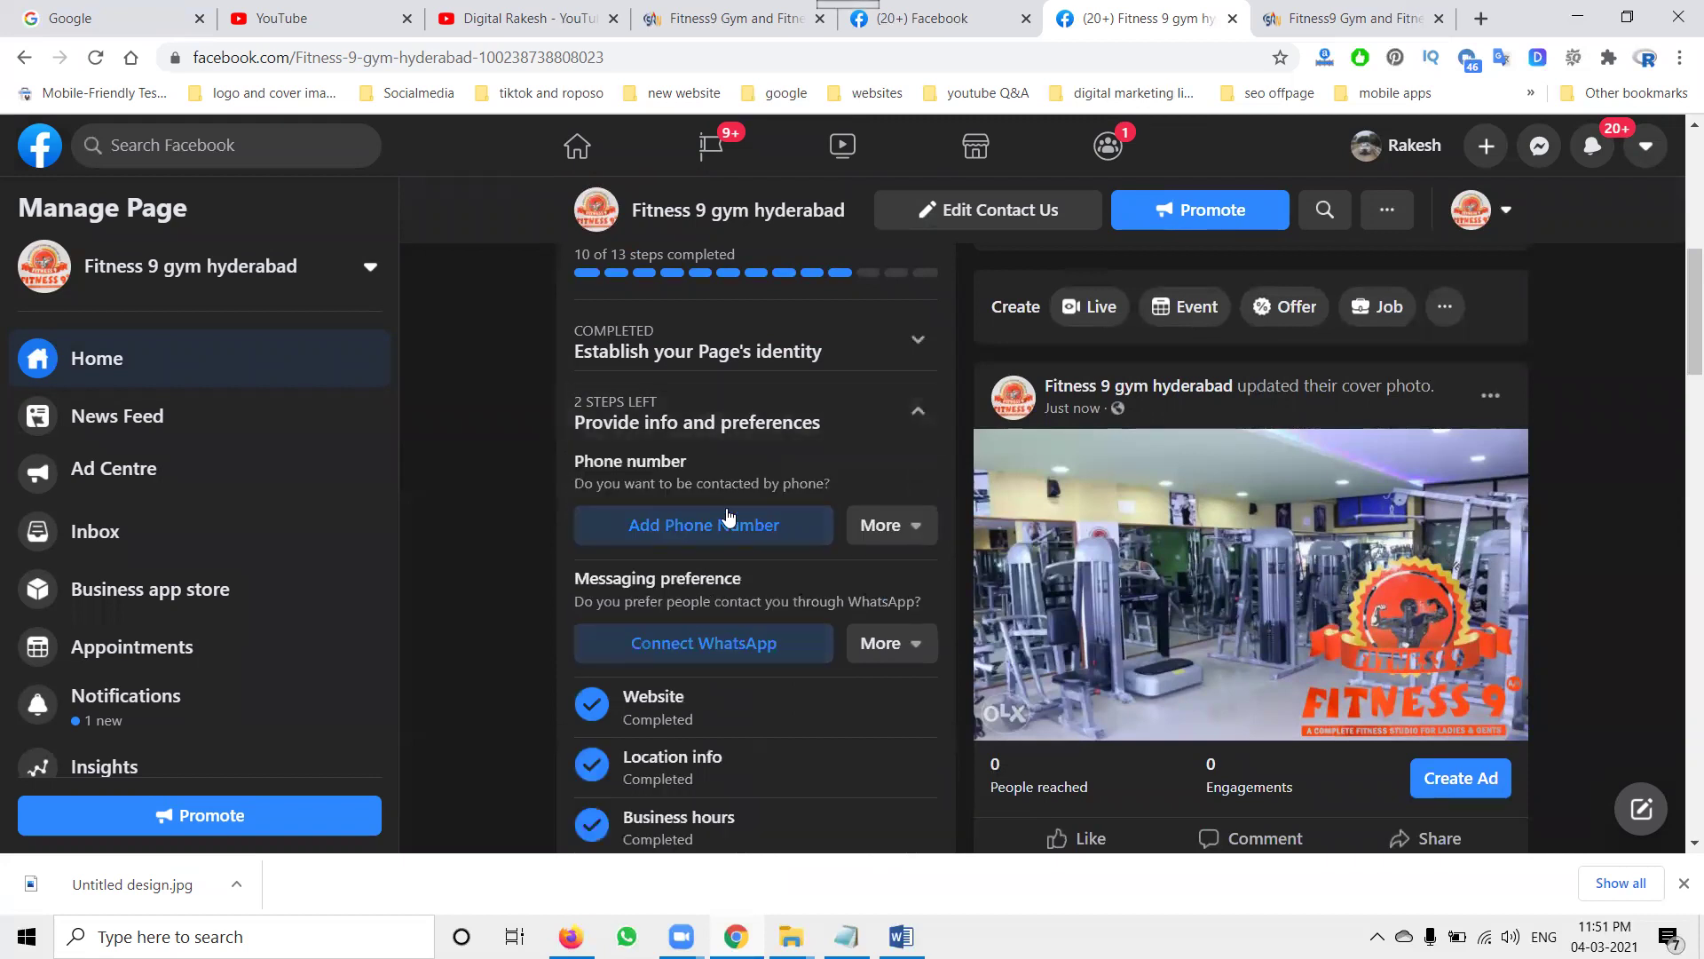
left_click(715, 353)
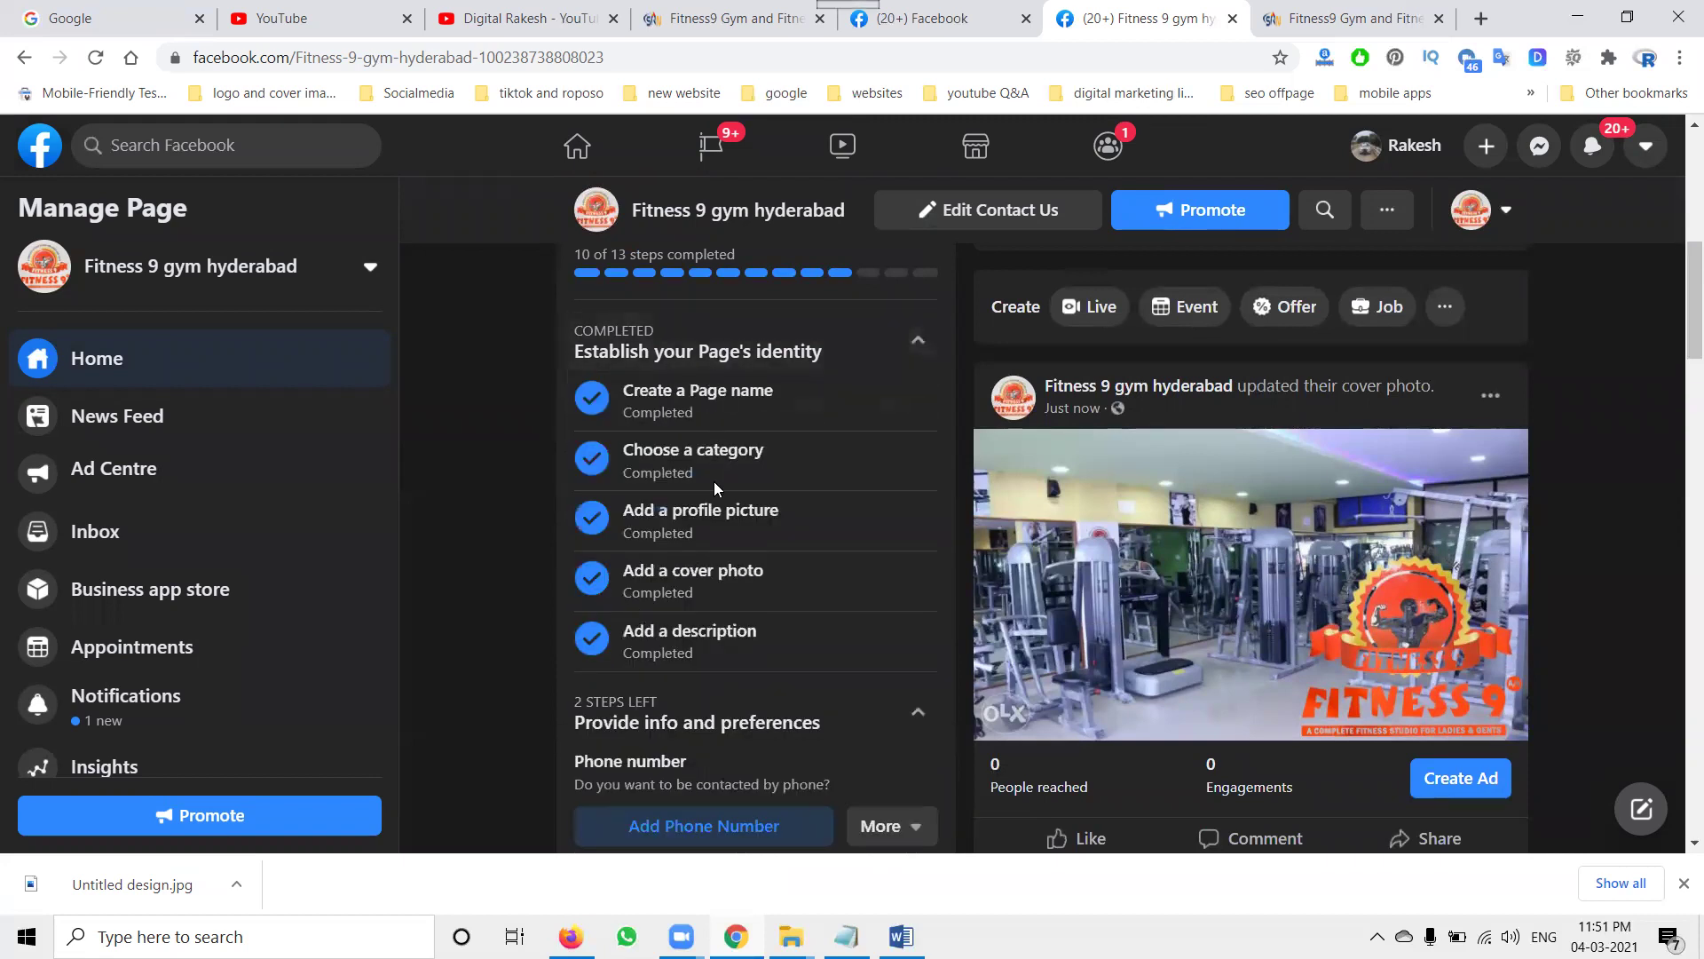
scroll(708, 662, "down", 1)
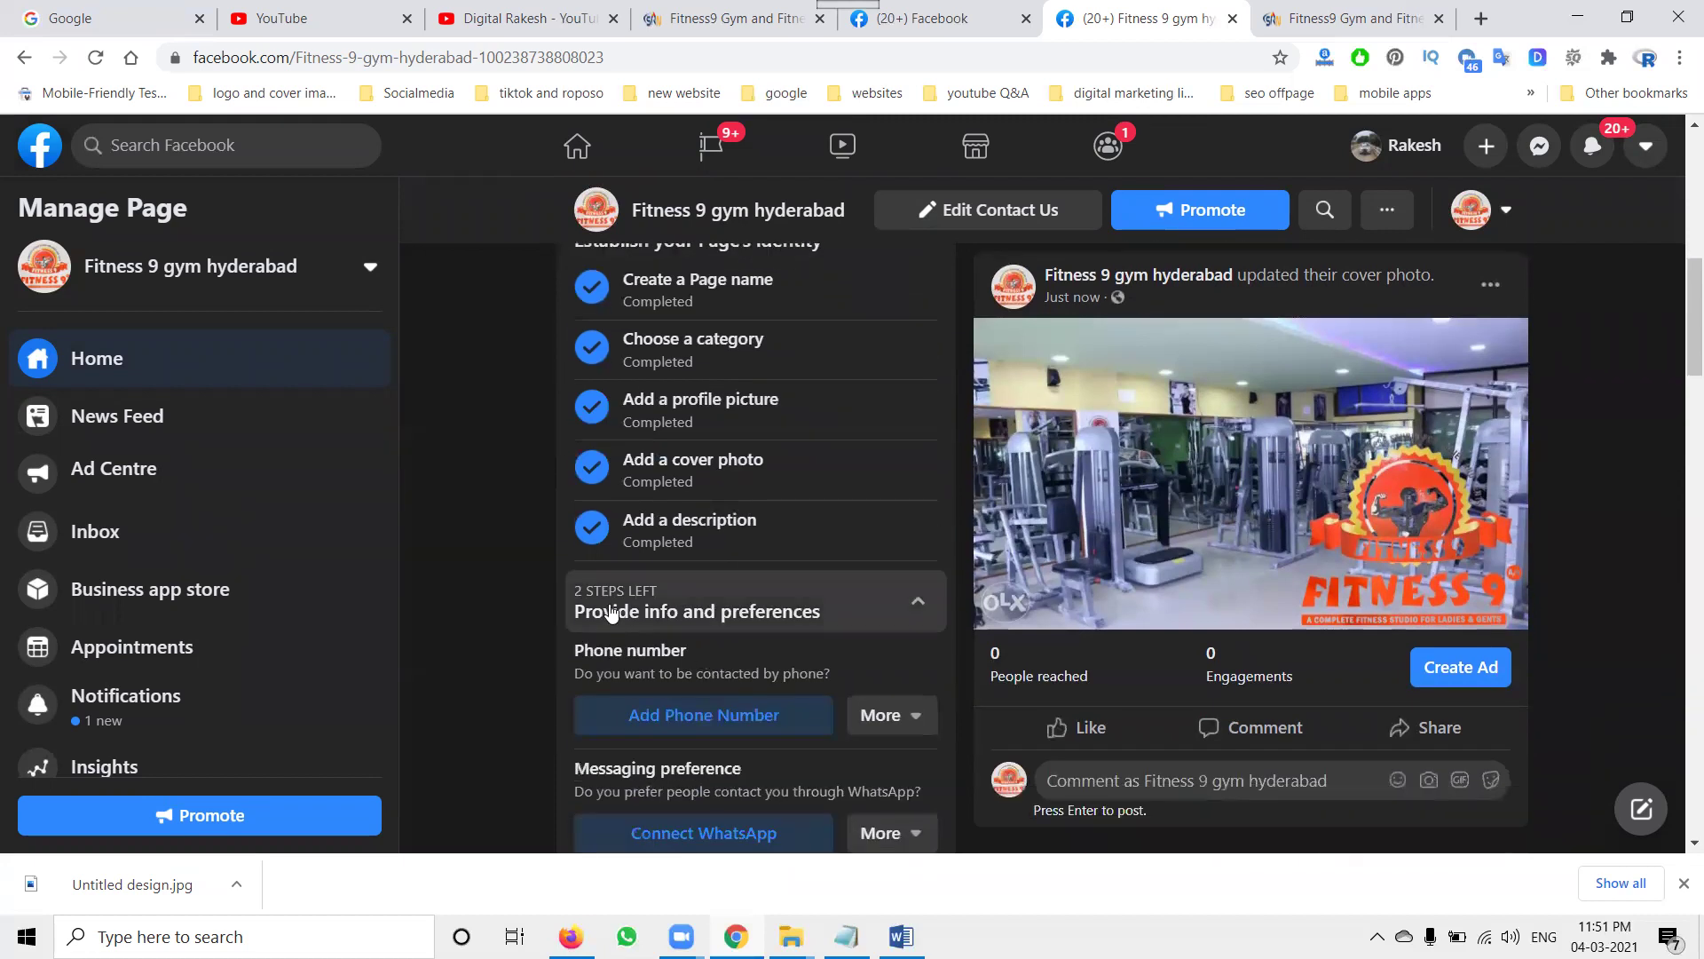
scroll(611, 612, "down", 2)
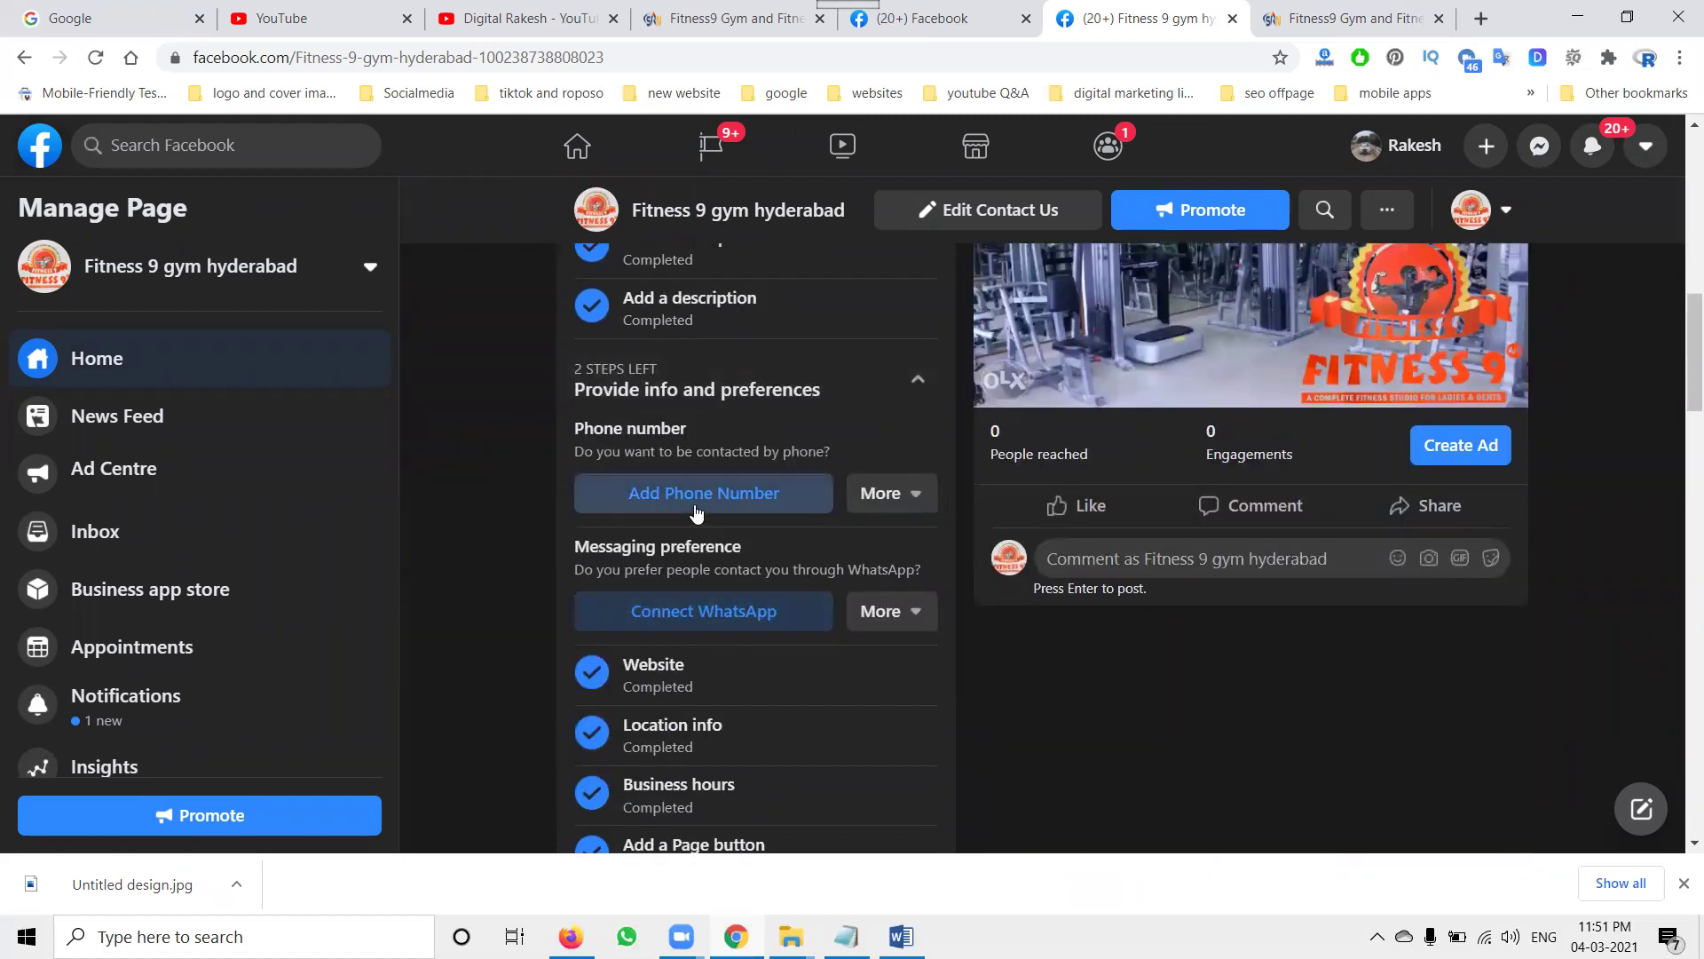
scroll(551, 541, "down", 4)
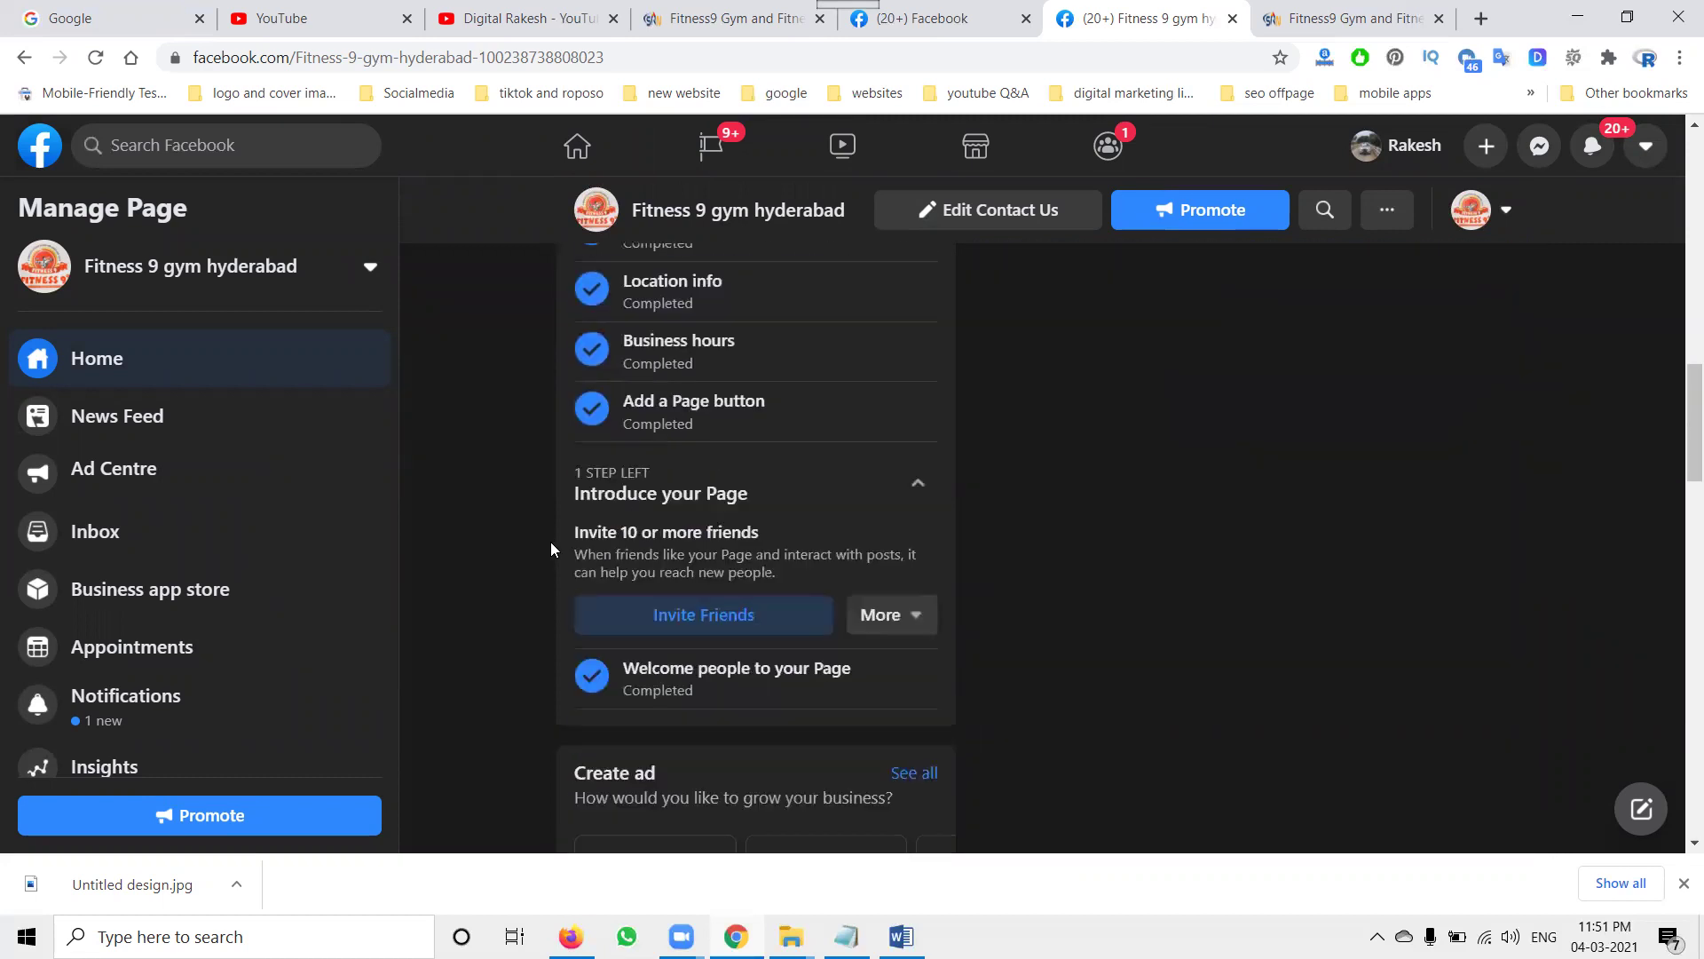
left_click(708, 626)
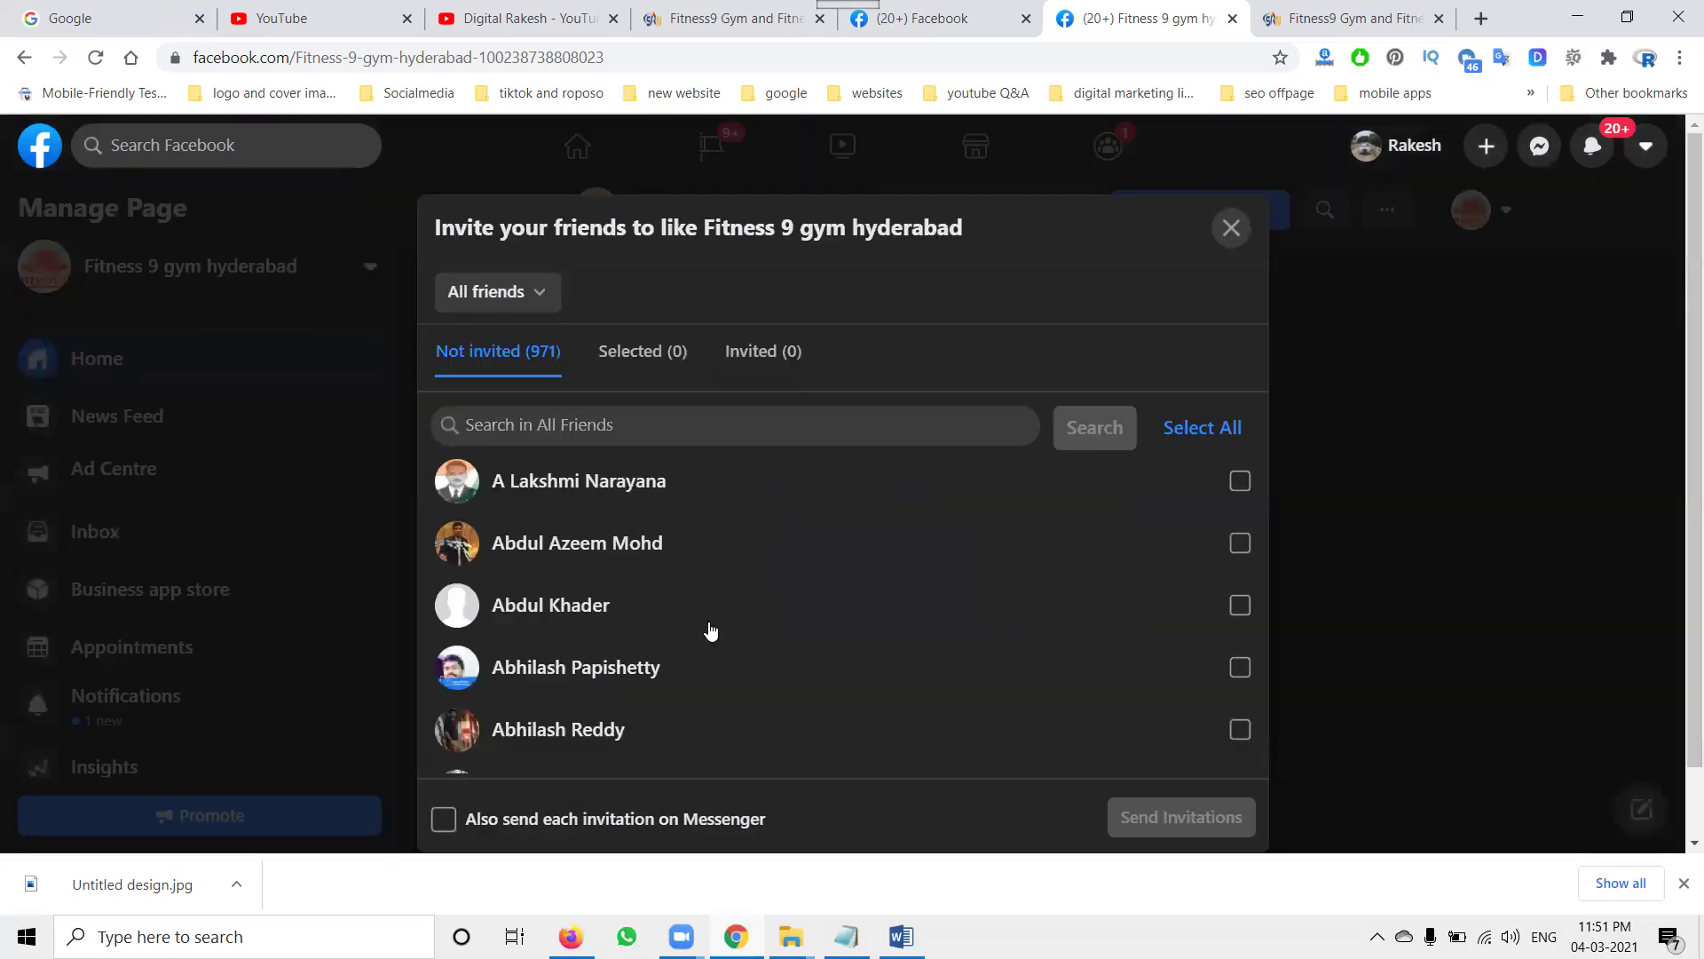
Search the friend list for the first friend by name and tick them for an invitation.
left_click(564, 415)
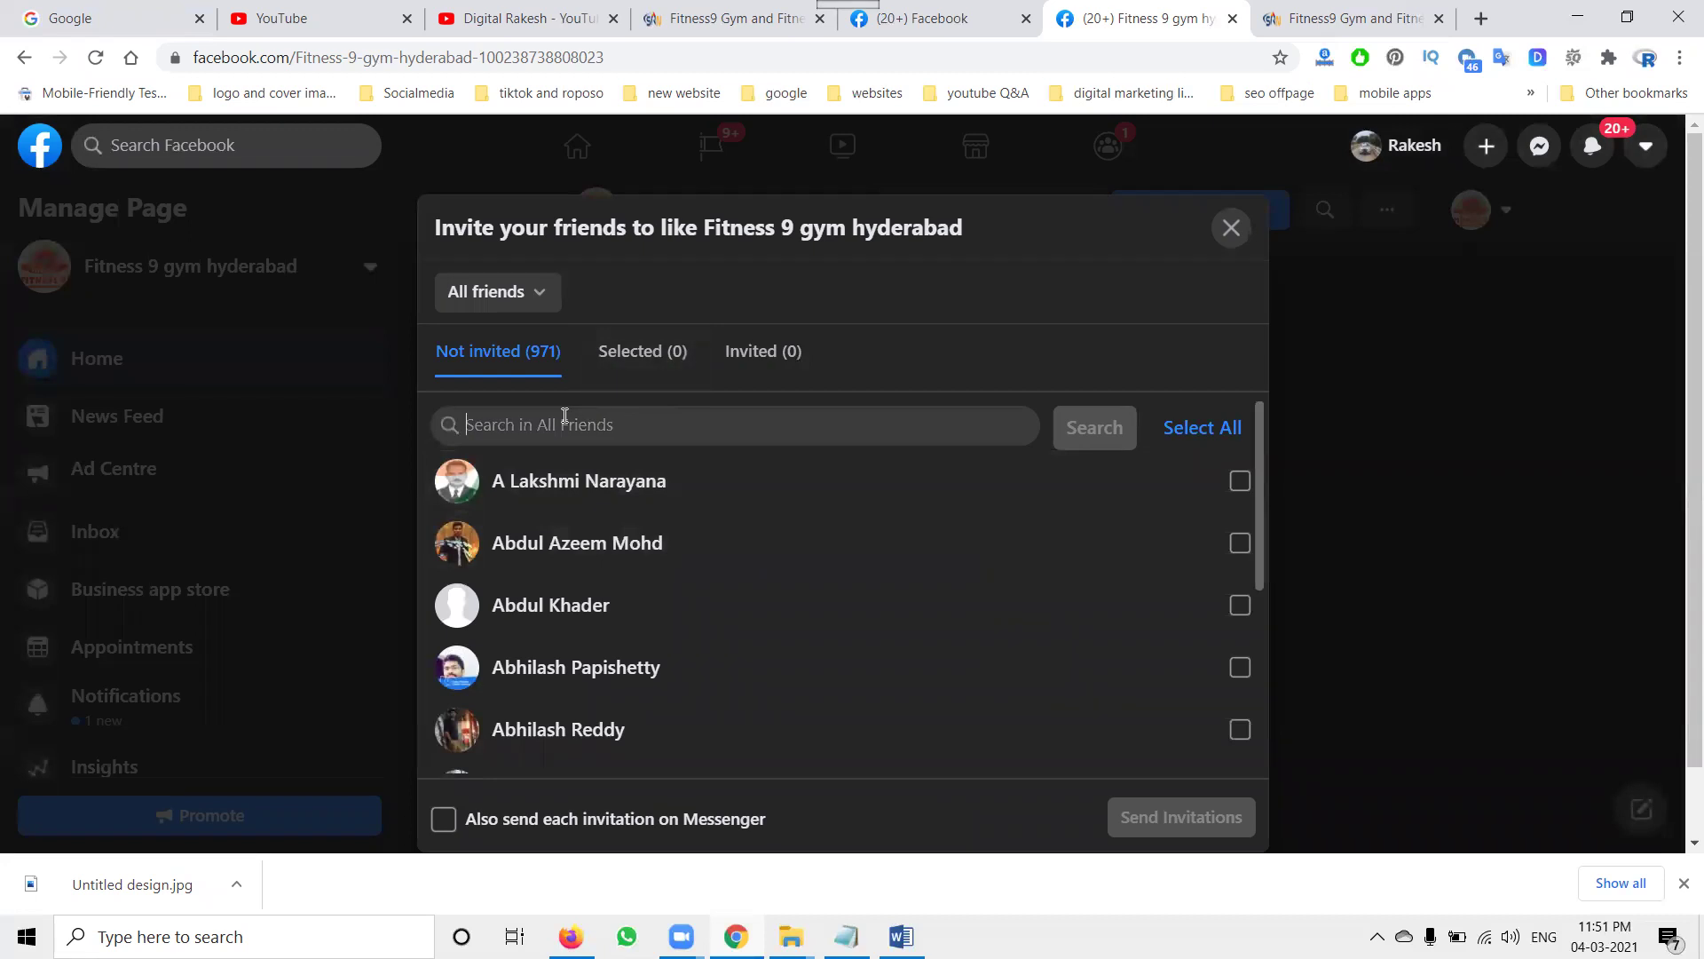
type("vi")
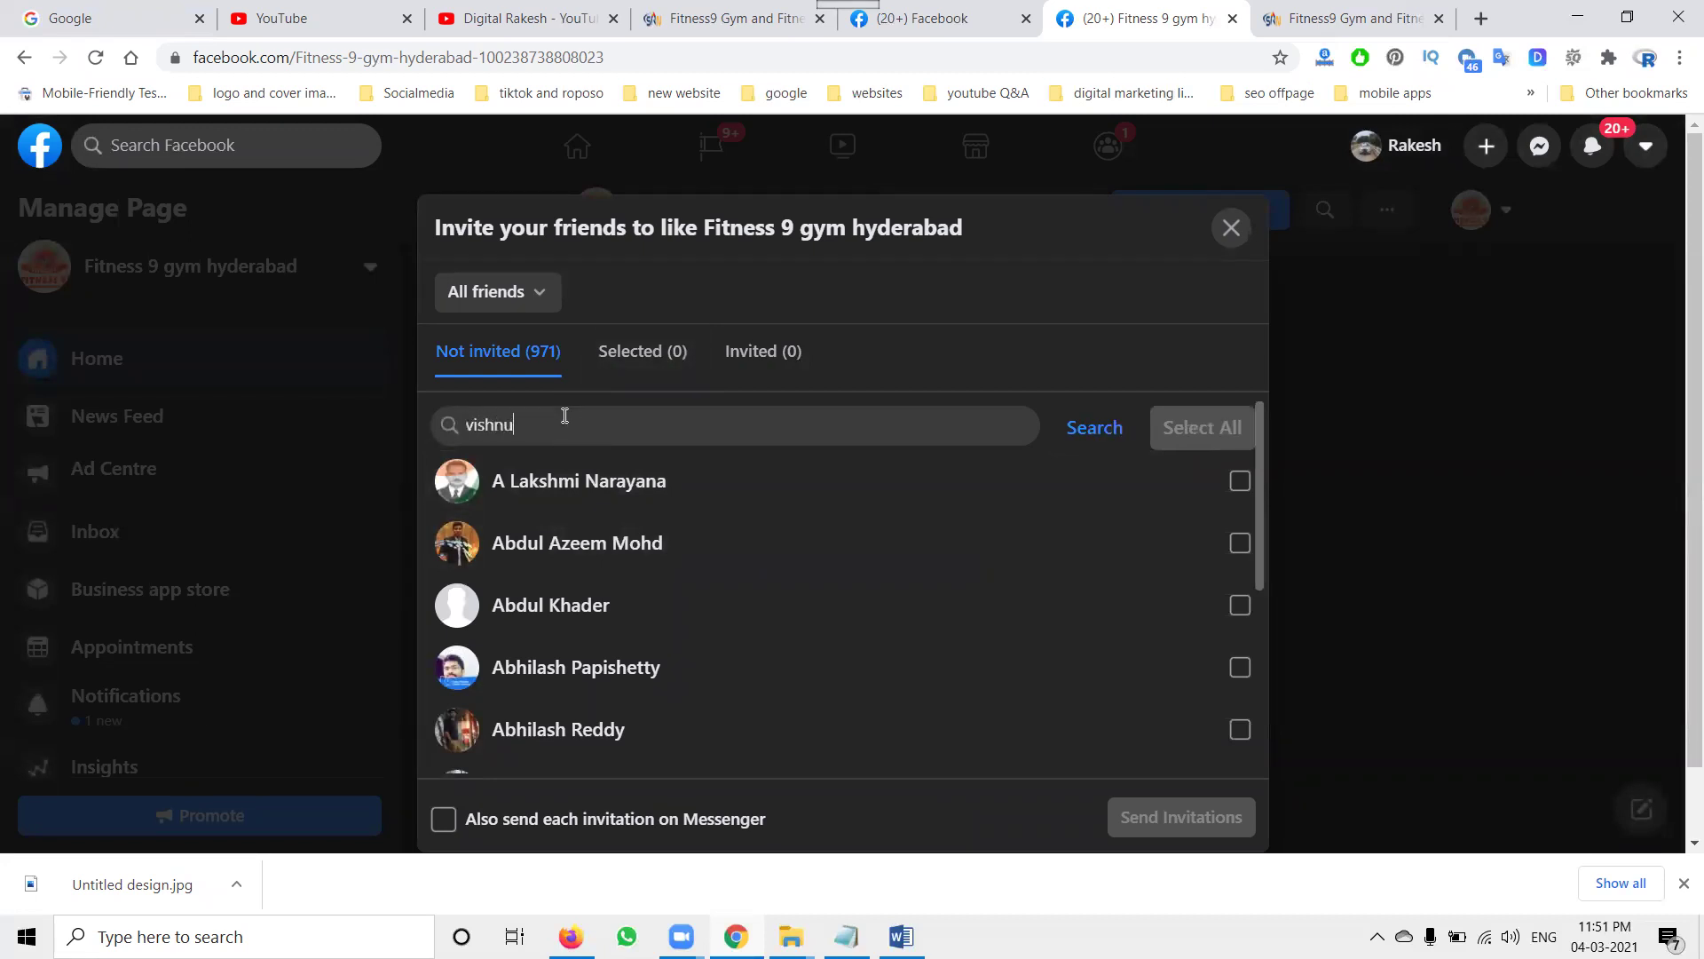
type("shnu")
scroll(591, 594, "down", 3)
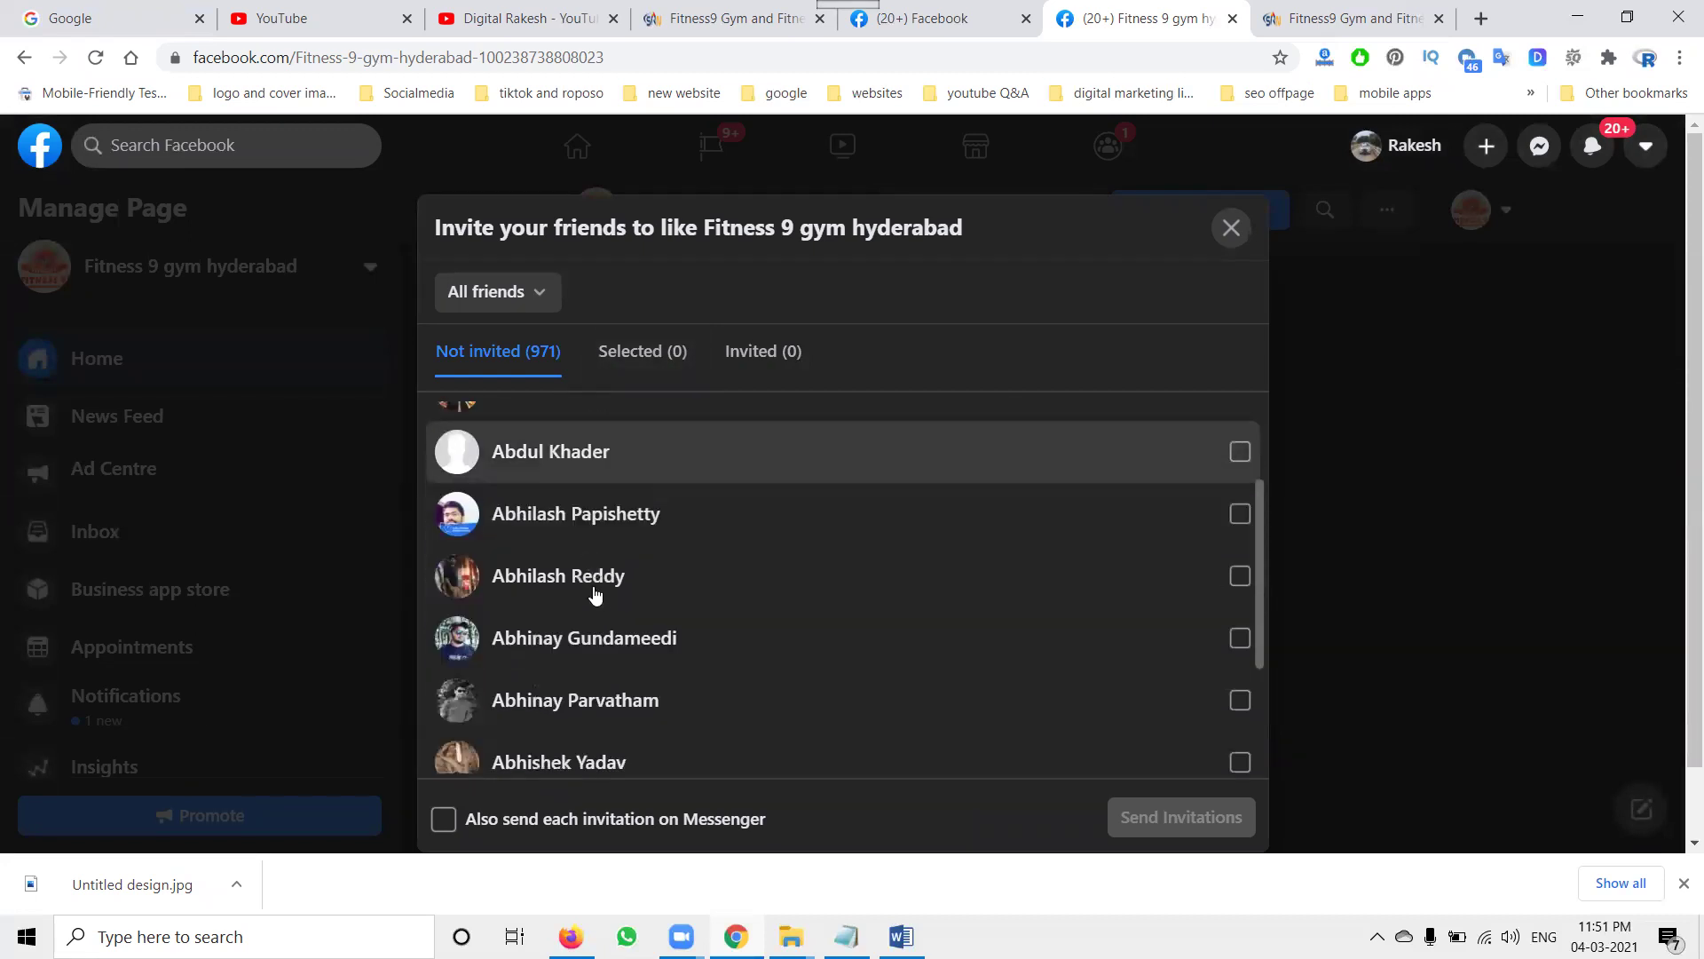
scroll(593, 587, "down", 2)
scroll(593, 536, "up", 5)
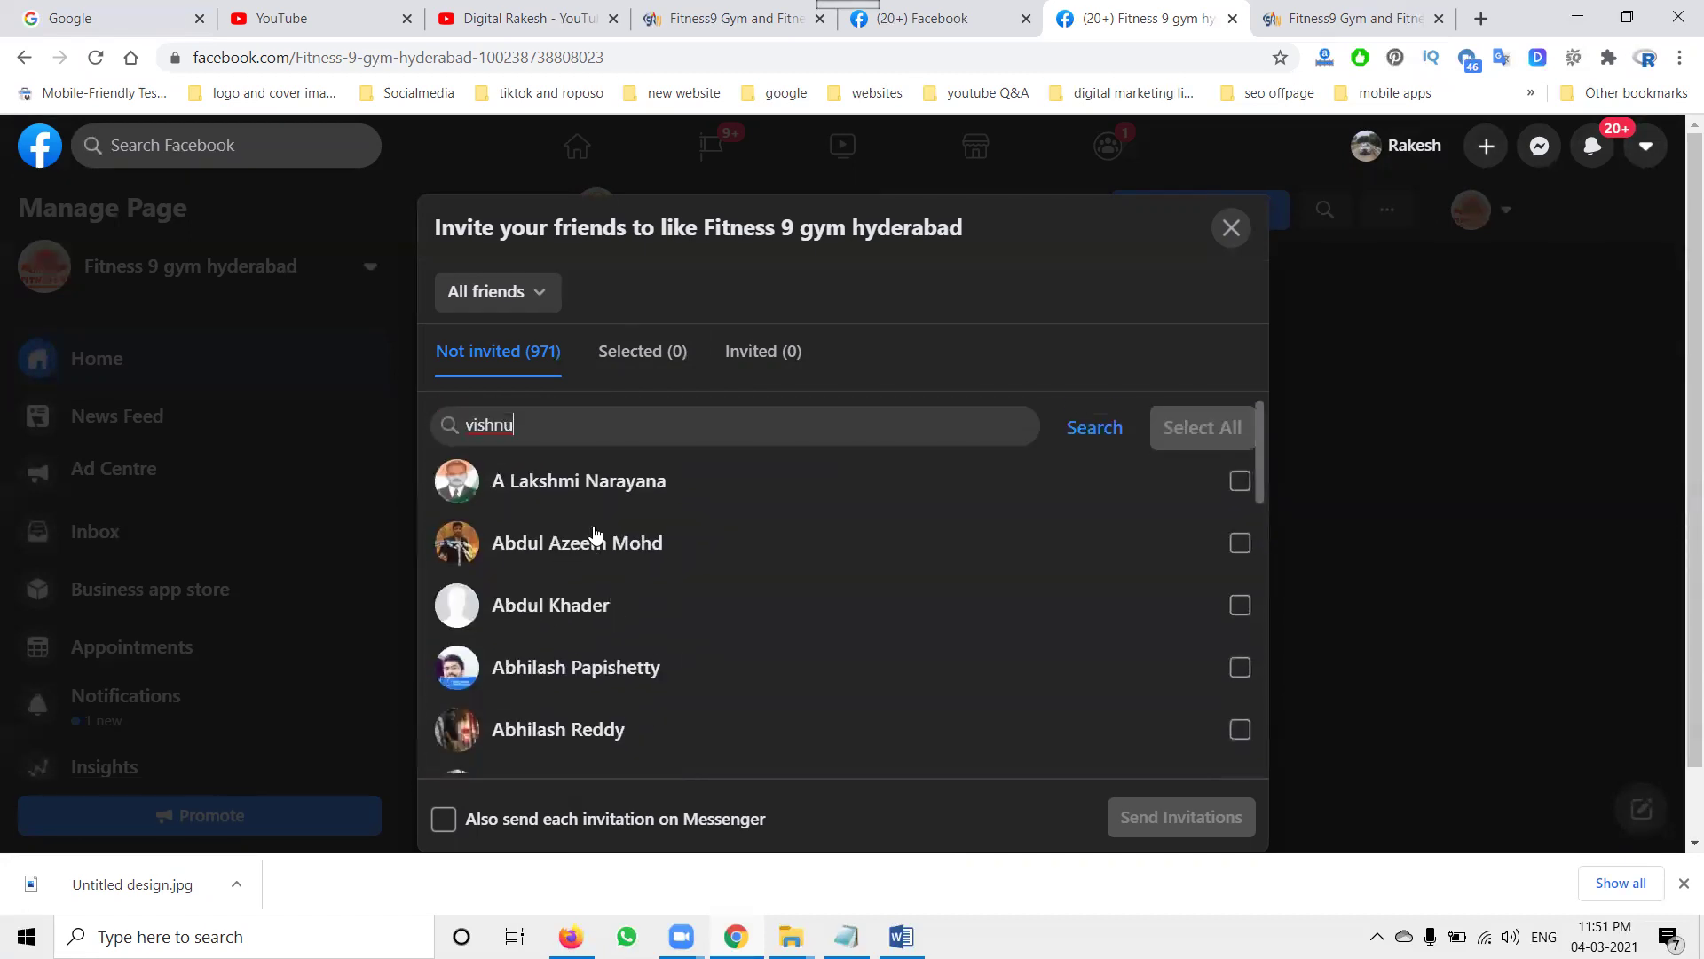
left_click(1104, 429)
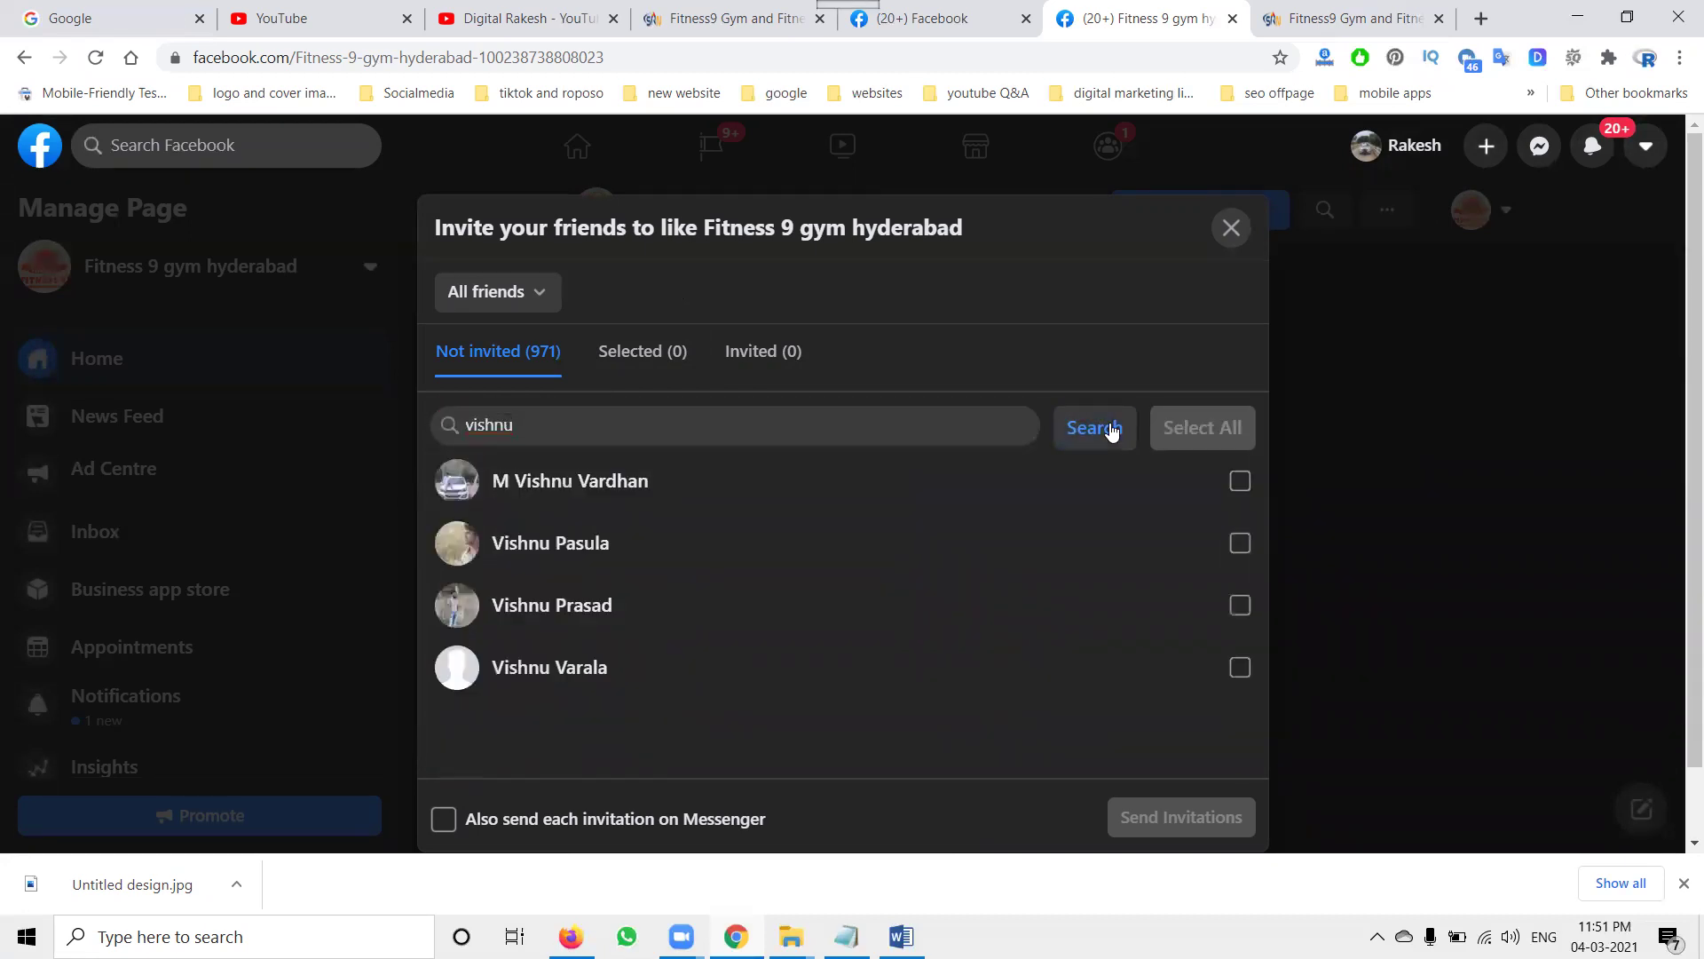
left_click(1240, 484)
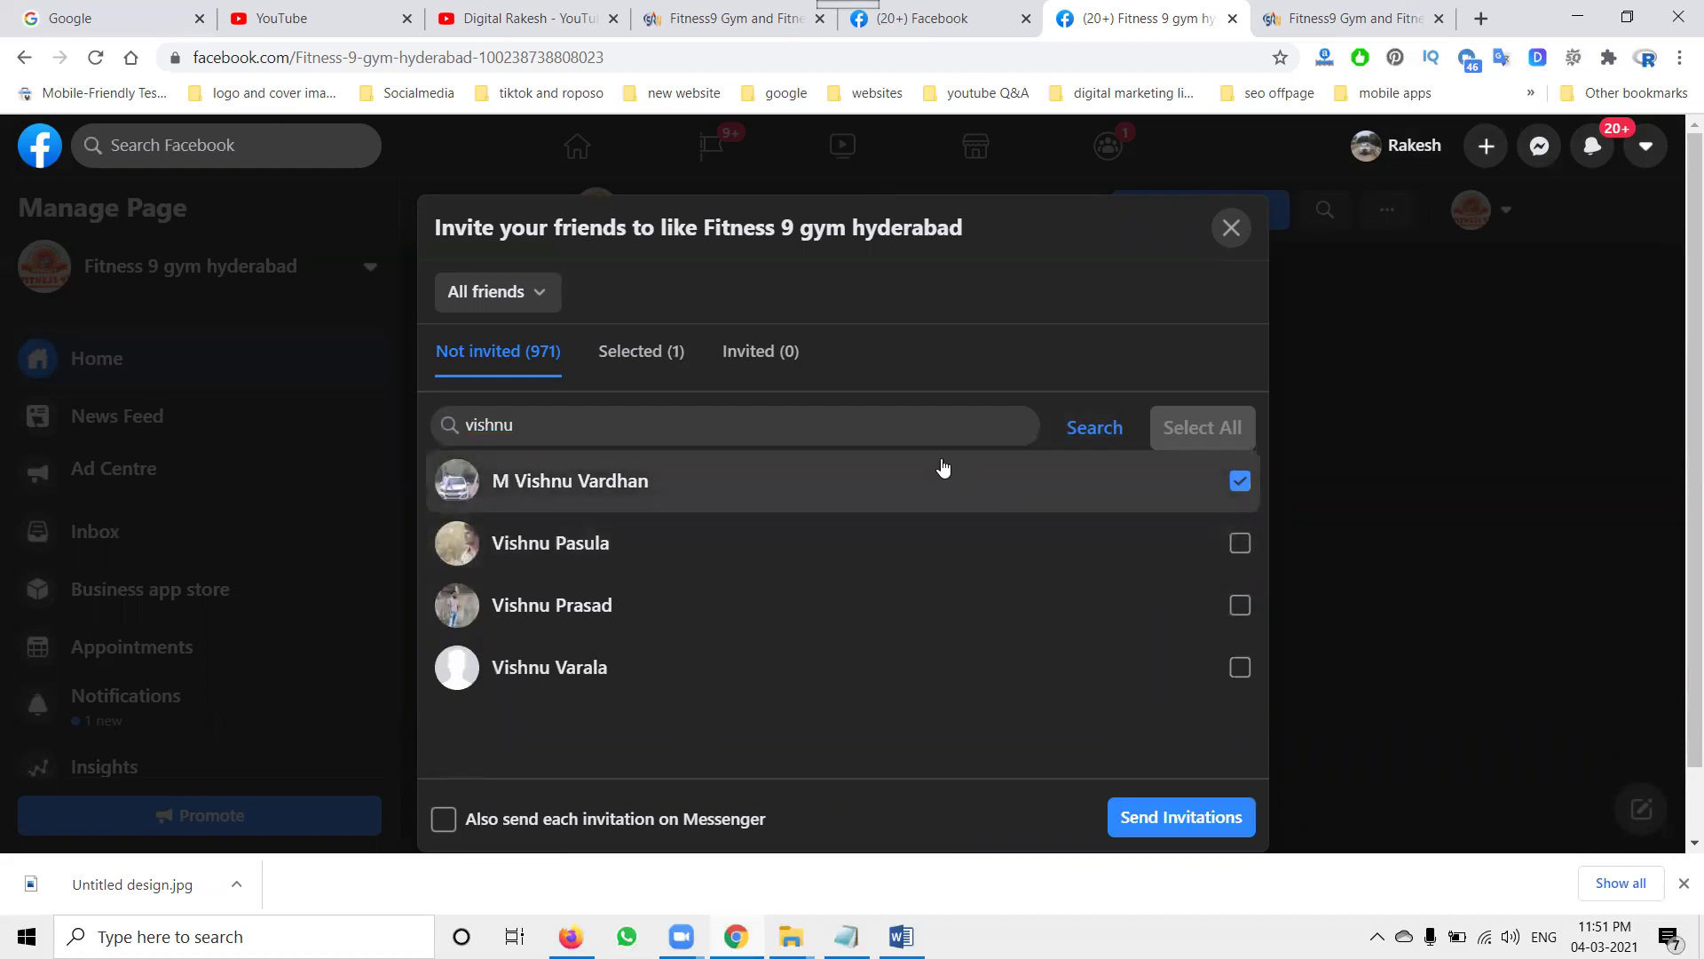
Search for the second friend, tick them, and send both Page invitations.
key("ctrl+a")
type("p")
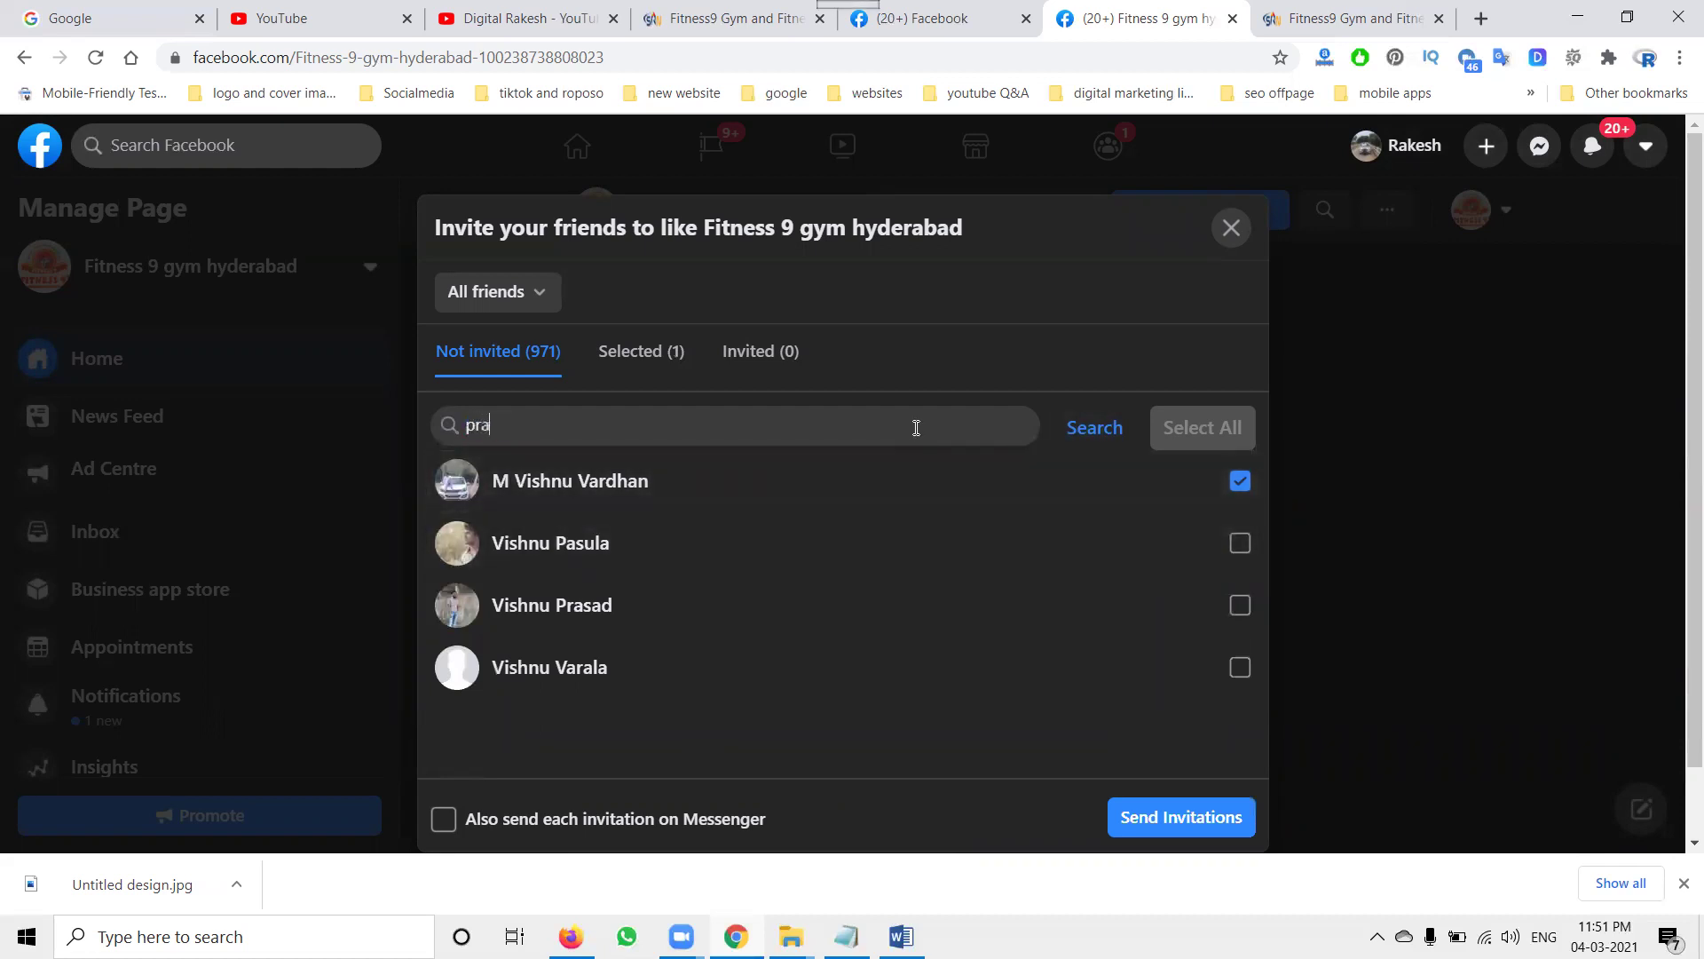
type("rabeer")
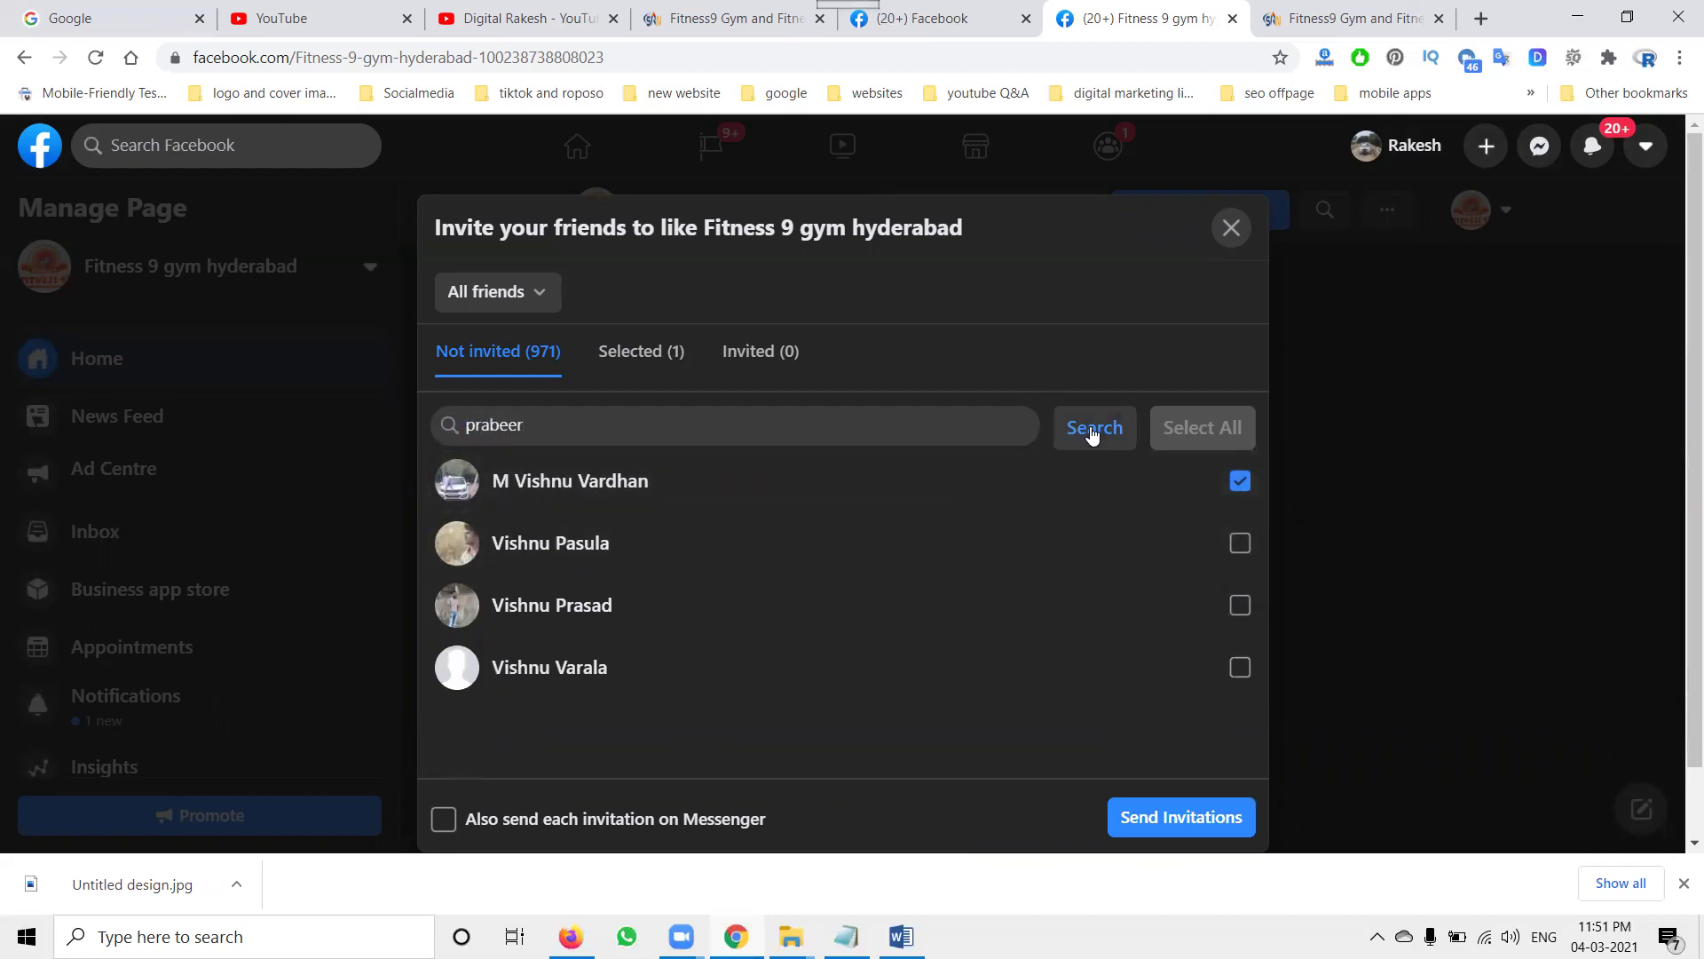
left_click(1093, 428)
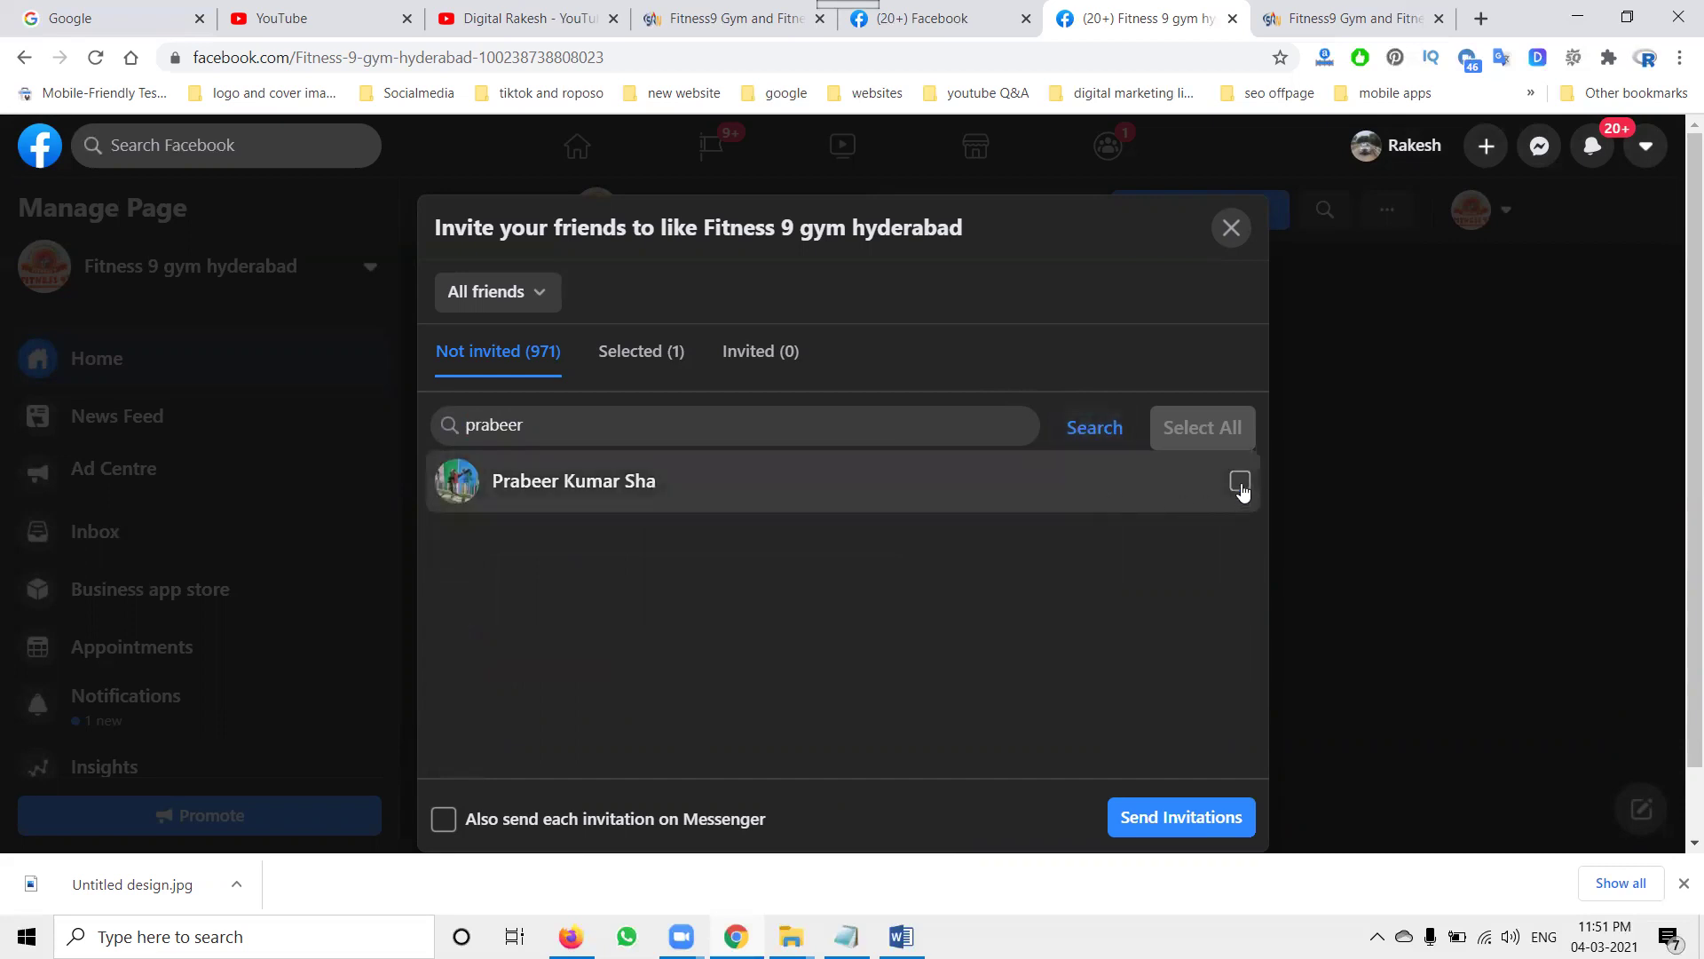
left_click(1240, 482)
left_click(1205, 809)
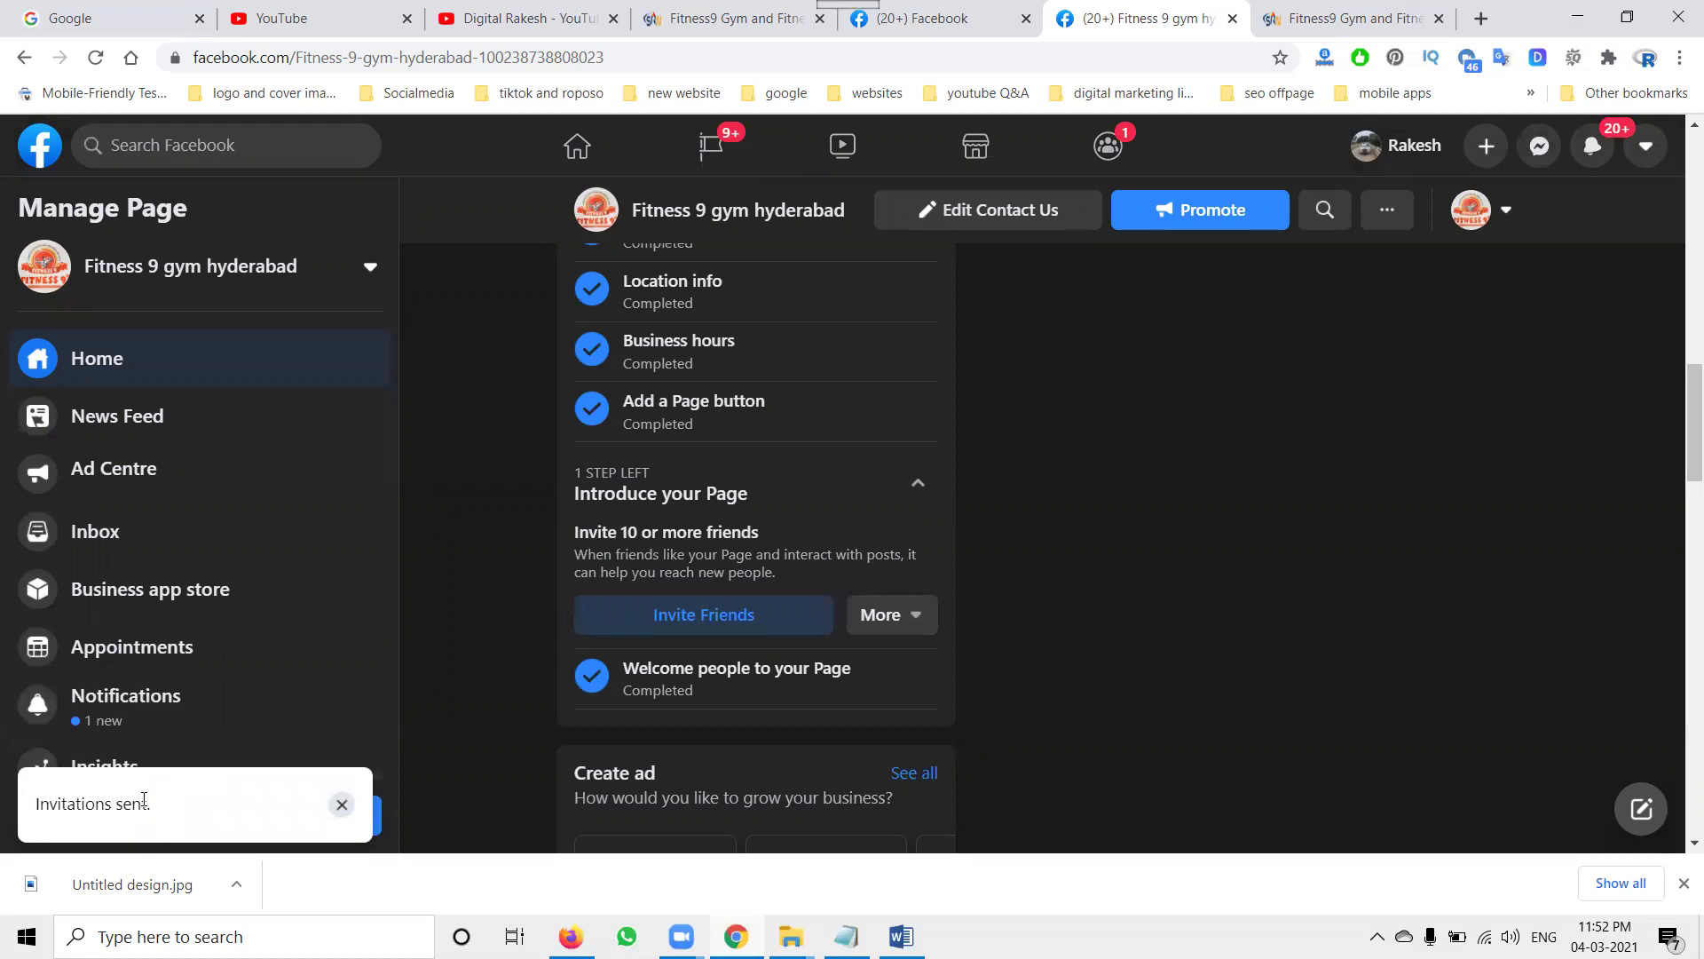
Reload the Page, go to its Photos, and begin a new album from the Albums section.
scroll(1042, 656, "up", 10)
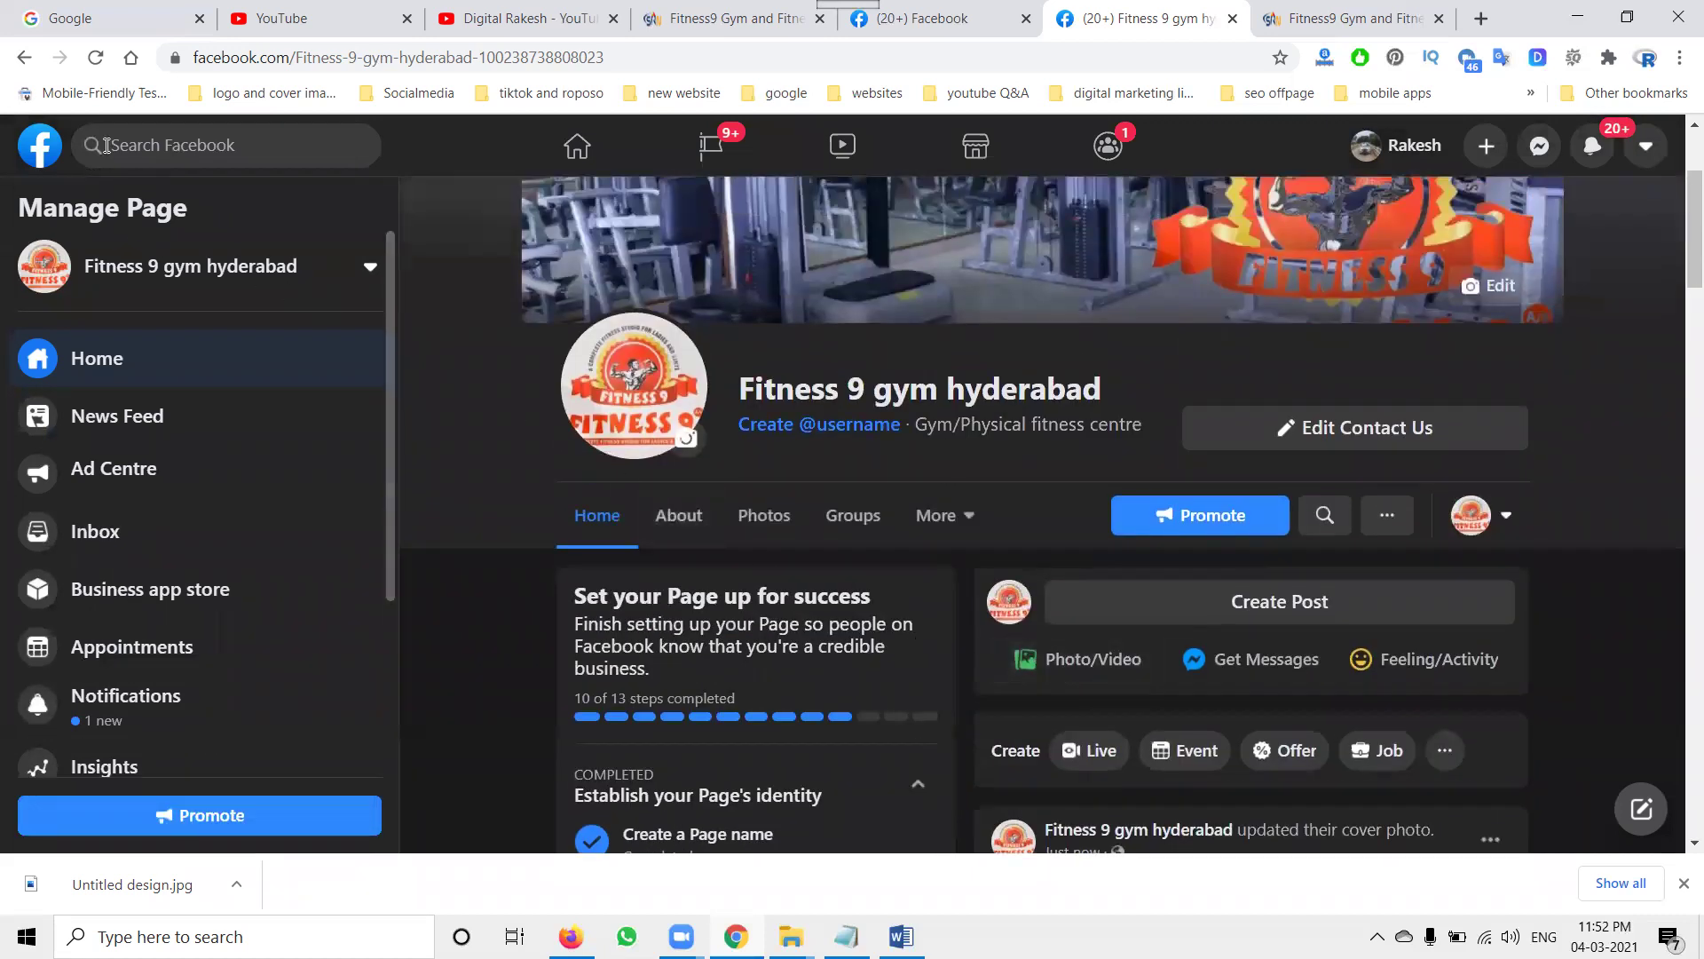
left_click(96, 59)
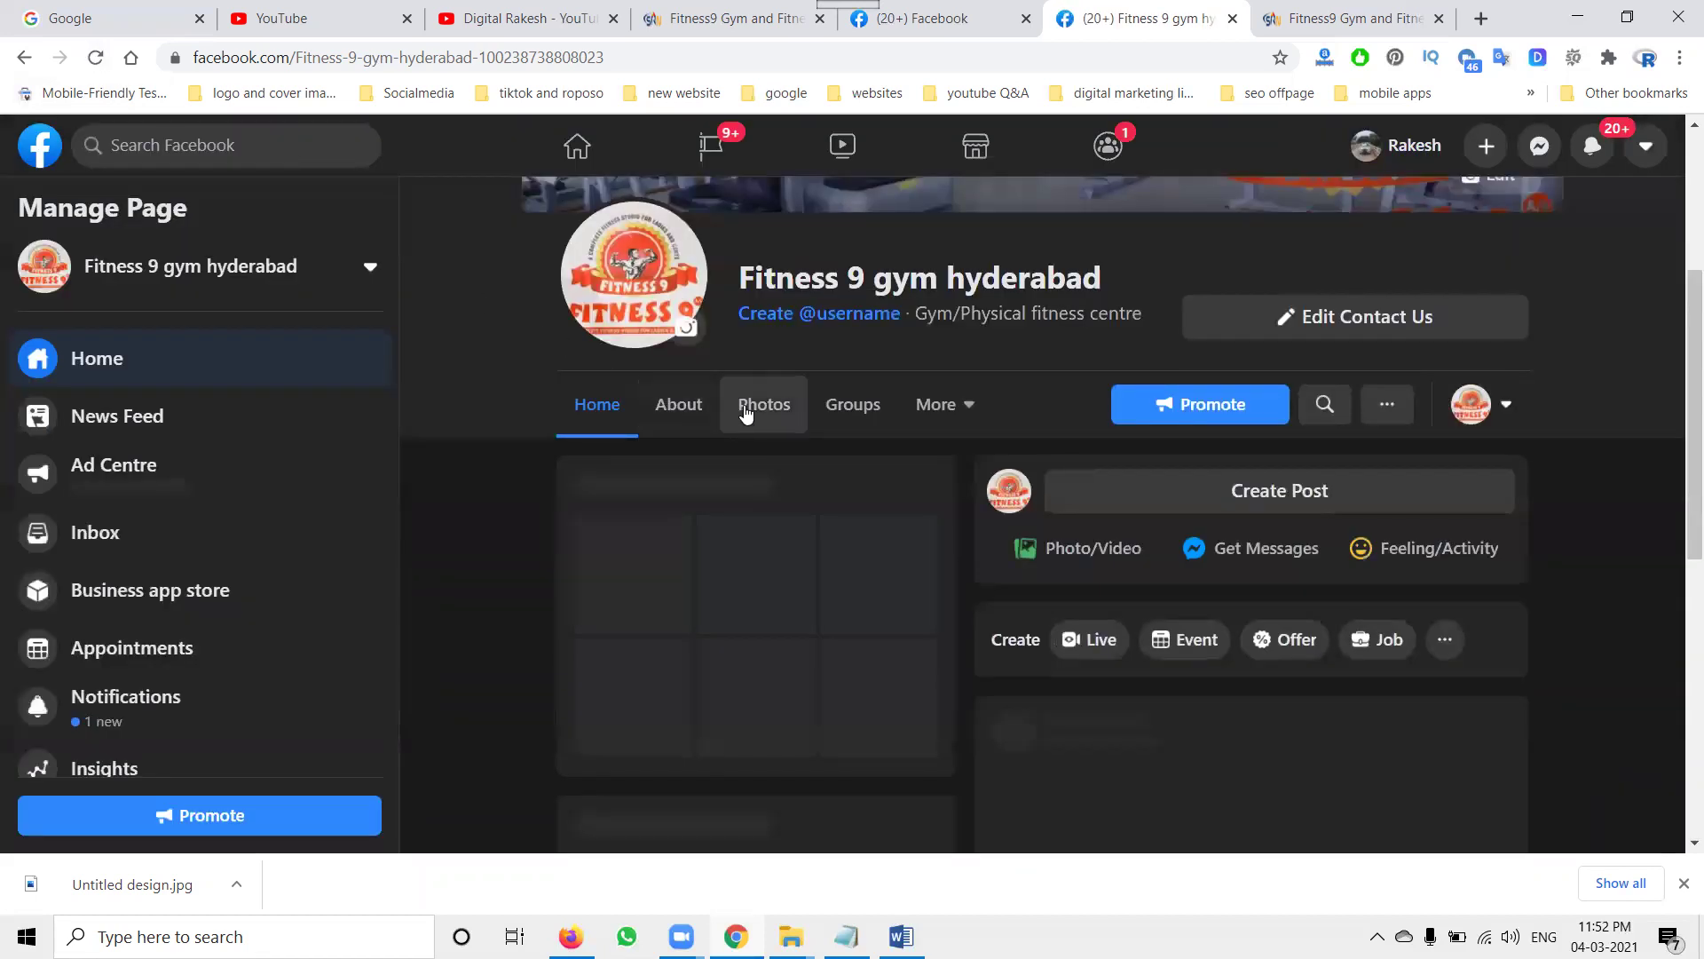
left_click(761, 409)
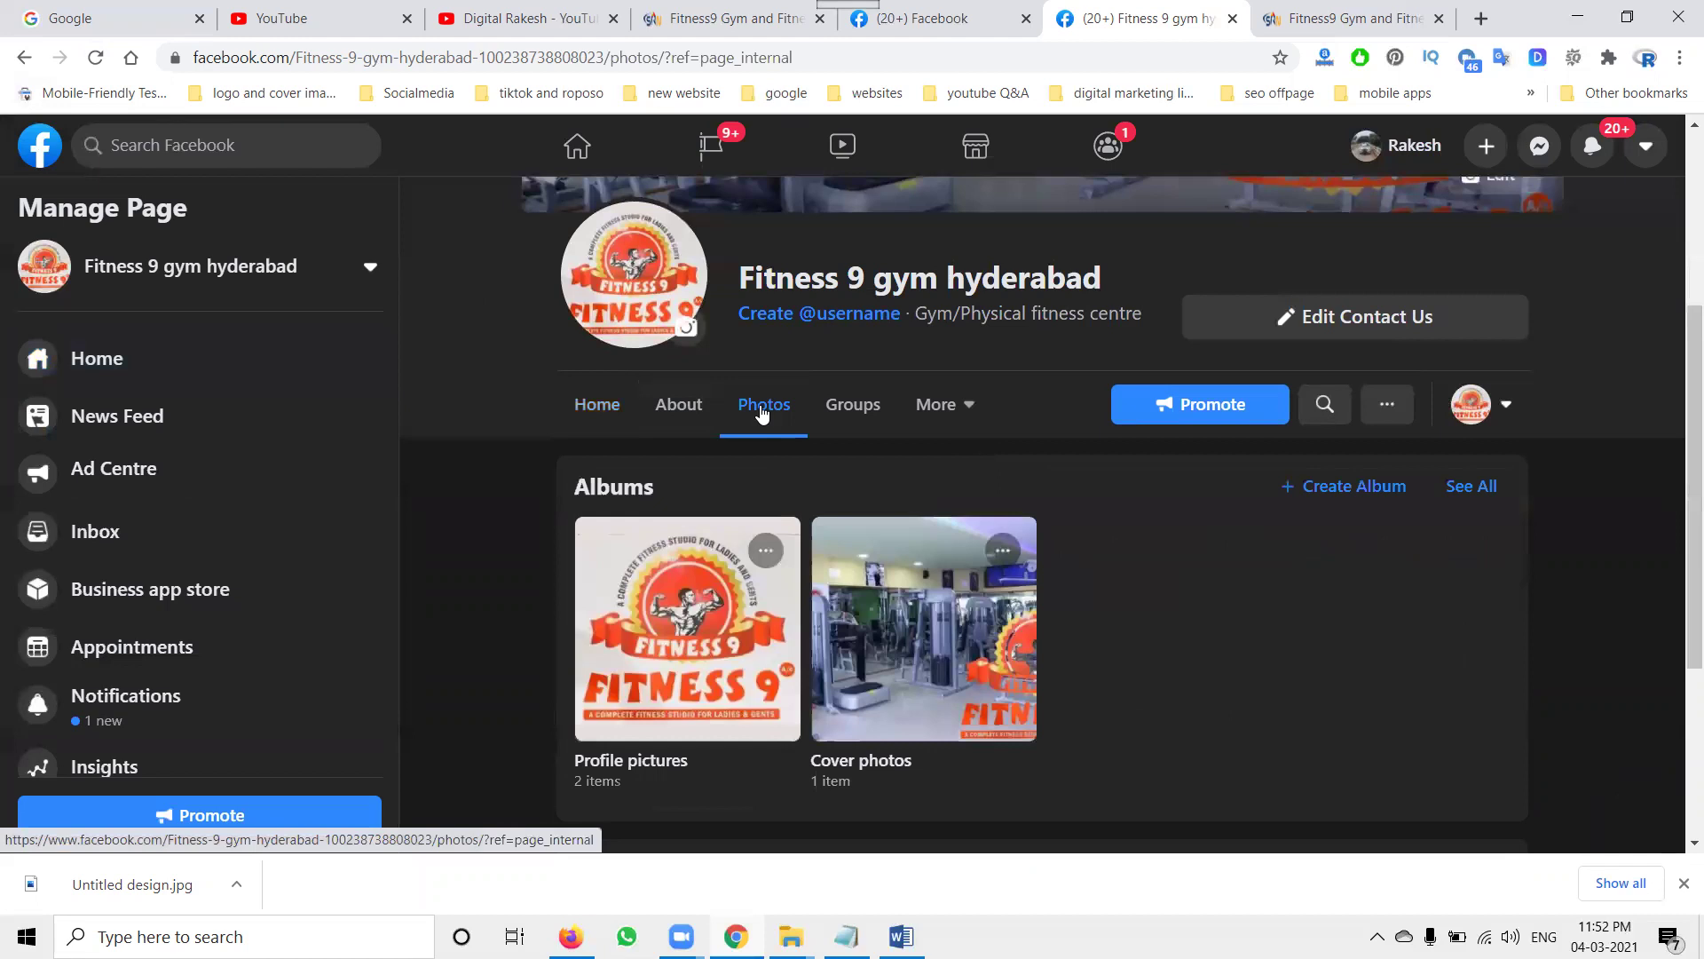
left_click(1342, 490)
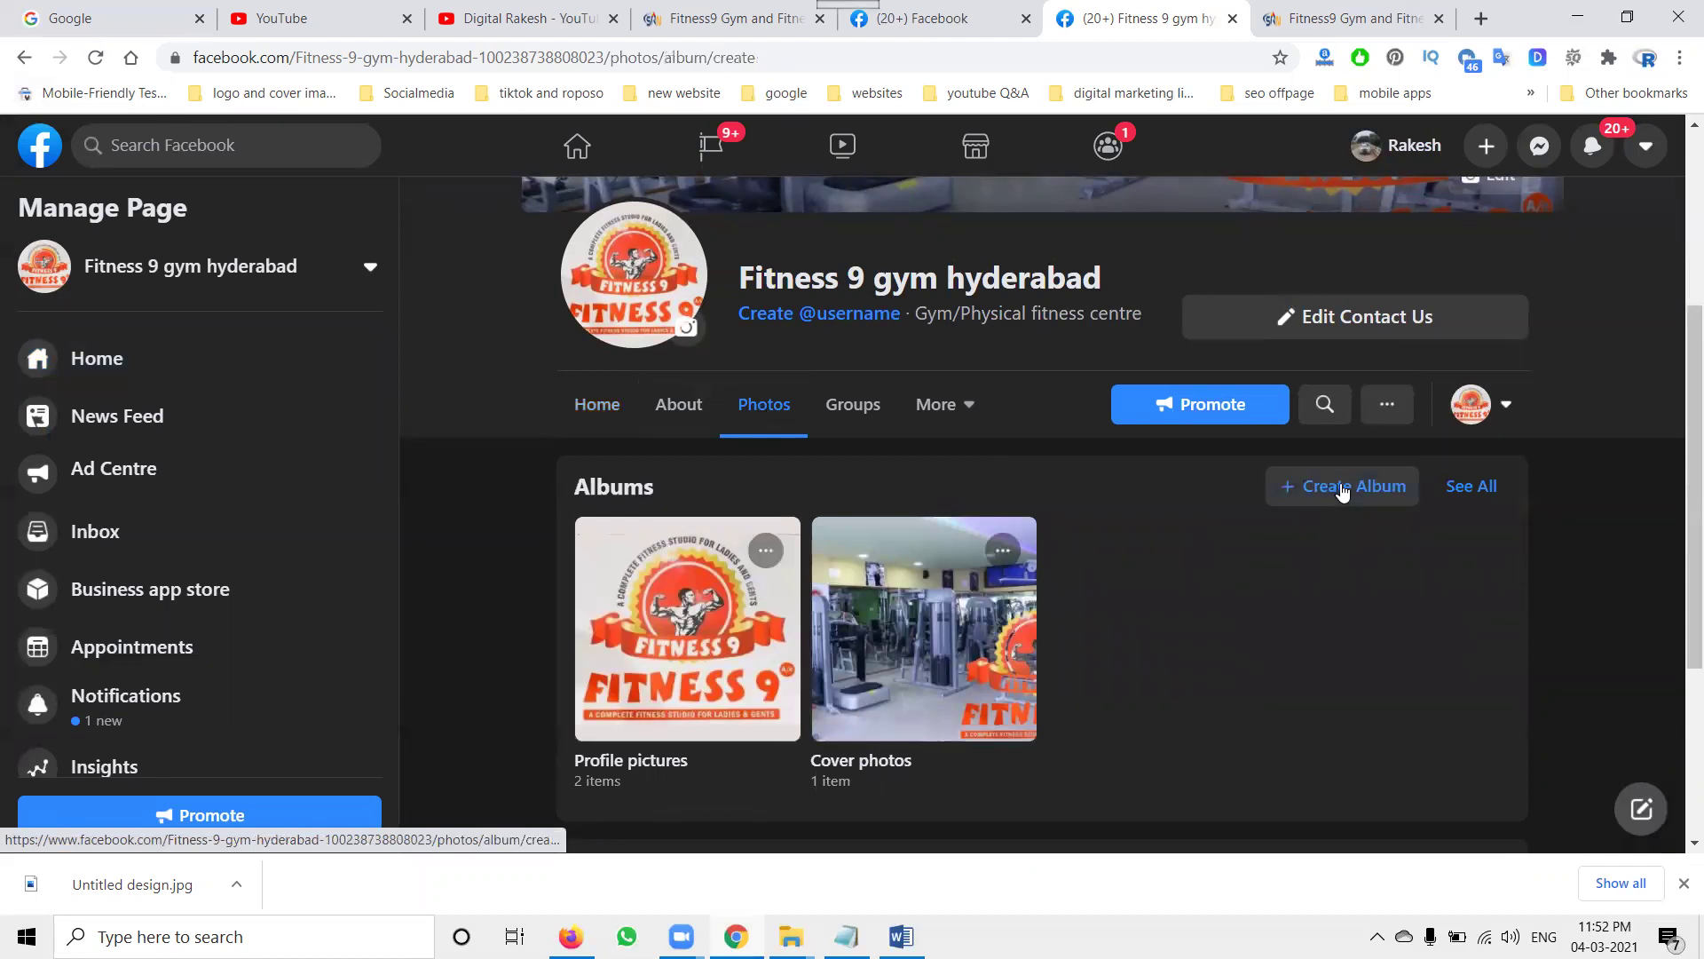
left_click(84, 302)
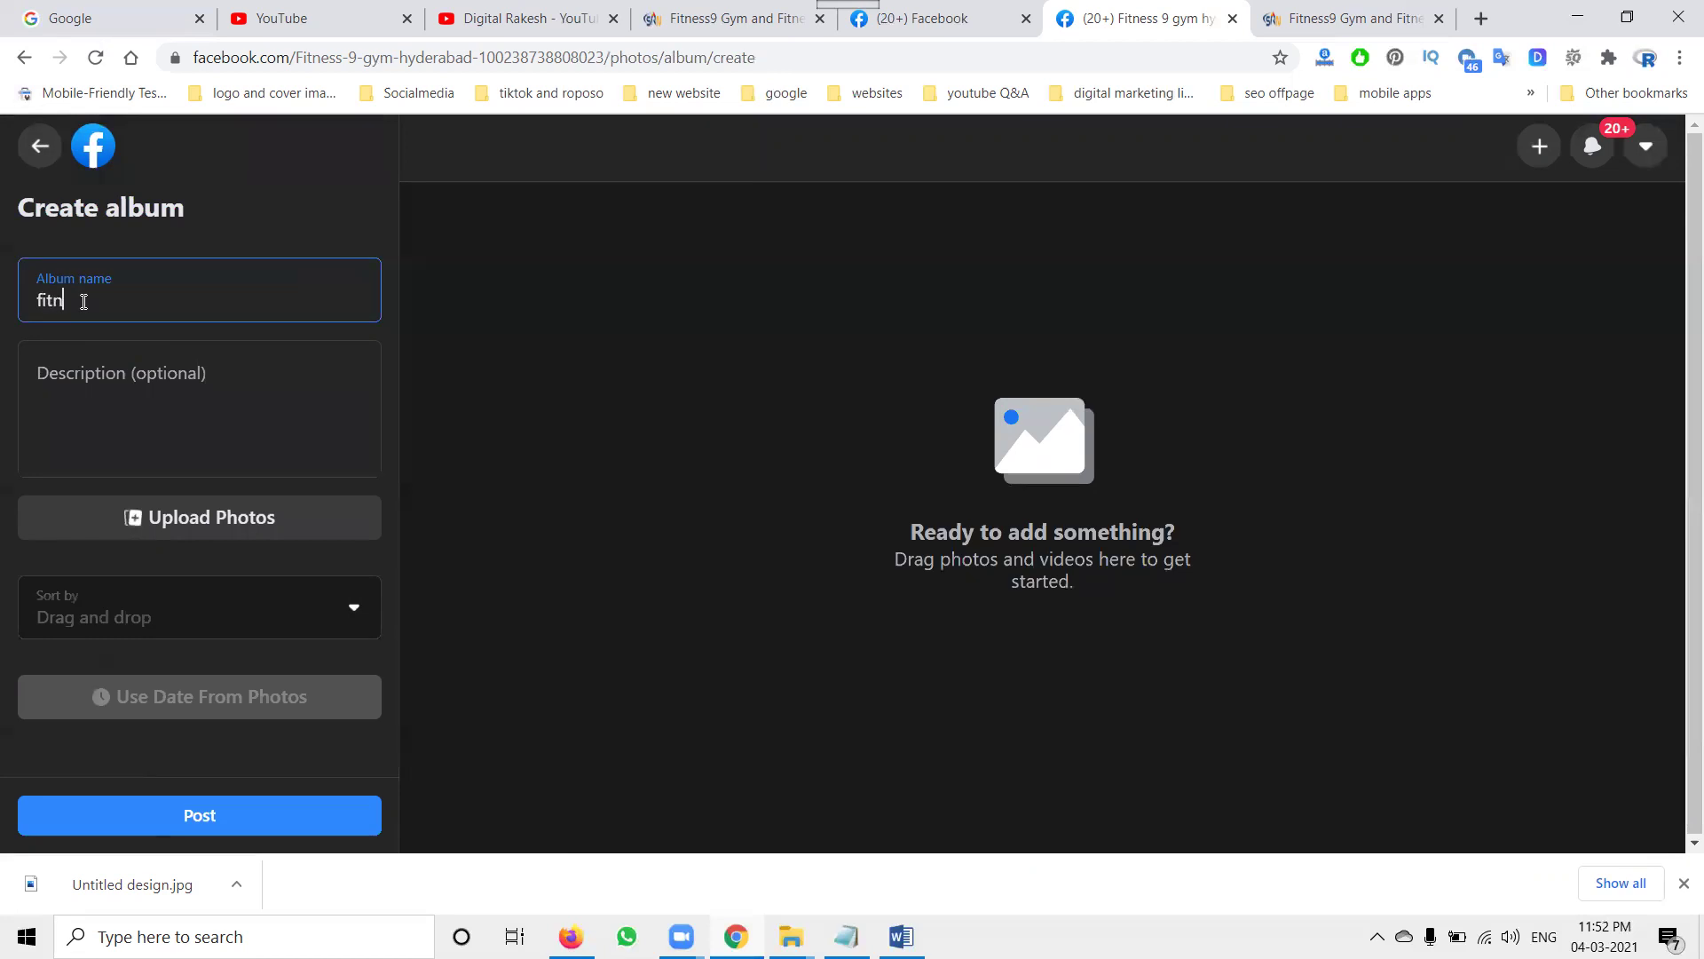
Name the album 'fitness 9 gym gayathri nagar' and use the same text as its description.
type("fitness 9 gym gayathri nagar")
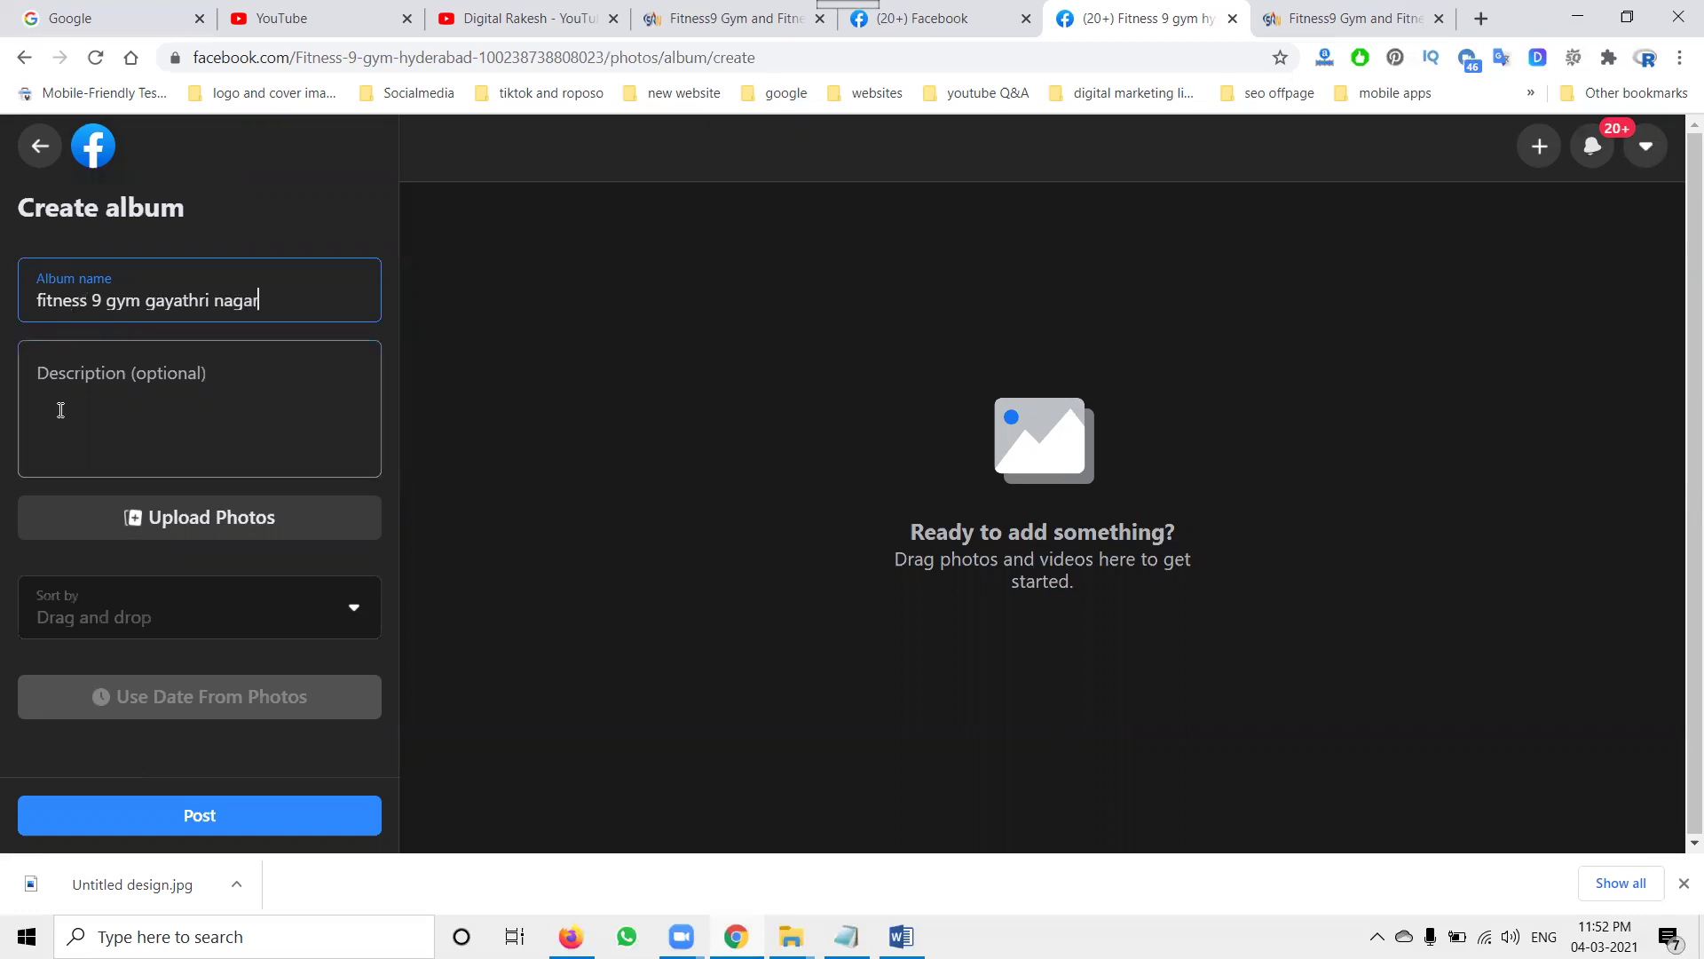
triple_click(122, 300)
key("ctrl+c")
left_click(140, 402)
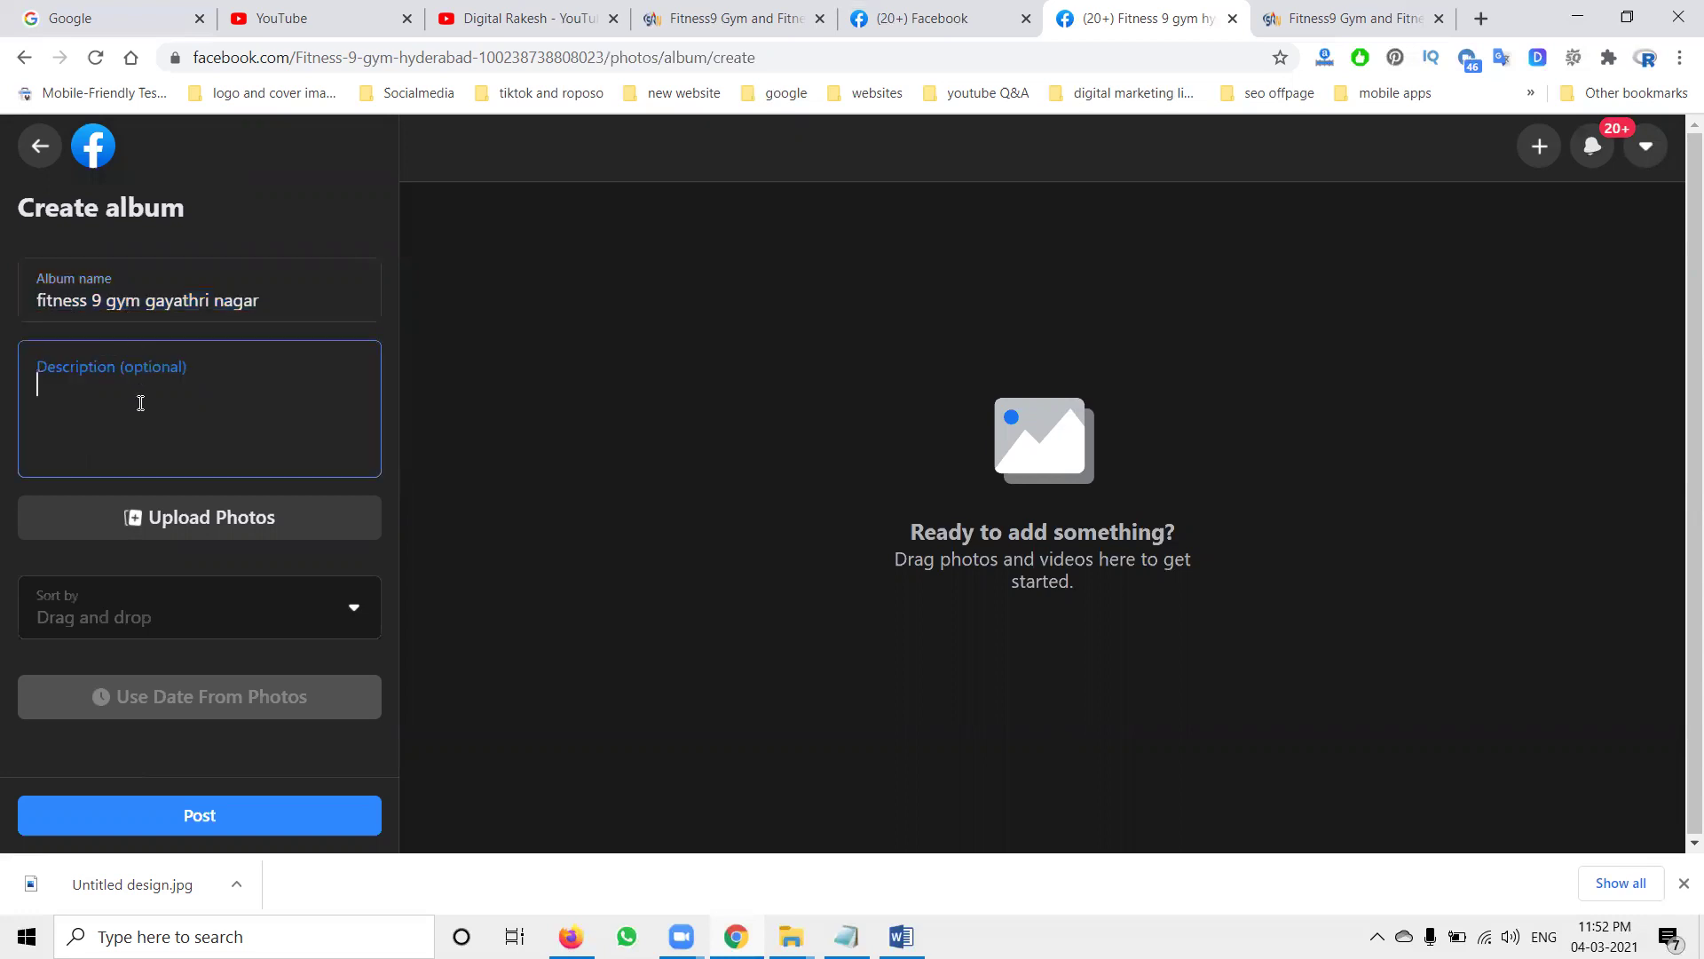
key("ctrl+v")
Upload every photo from the gym images folder into the album.
left_click(174, 533)
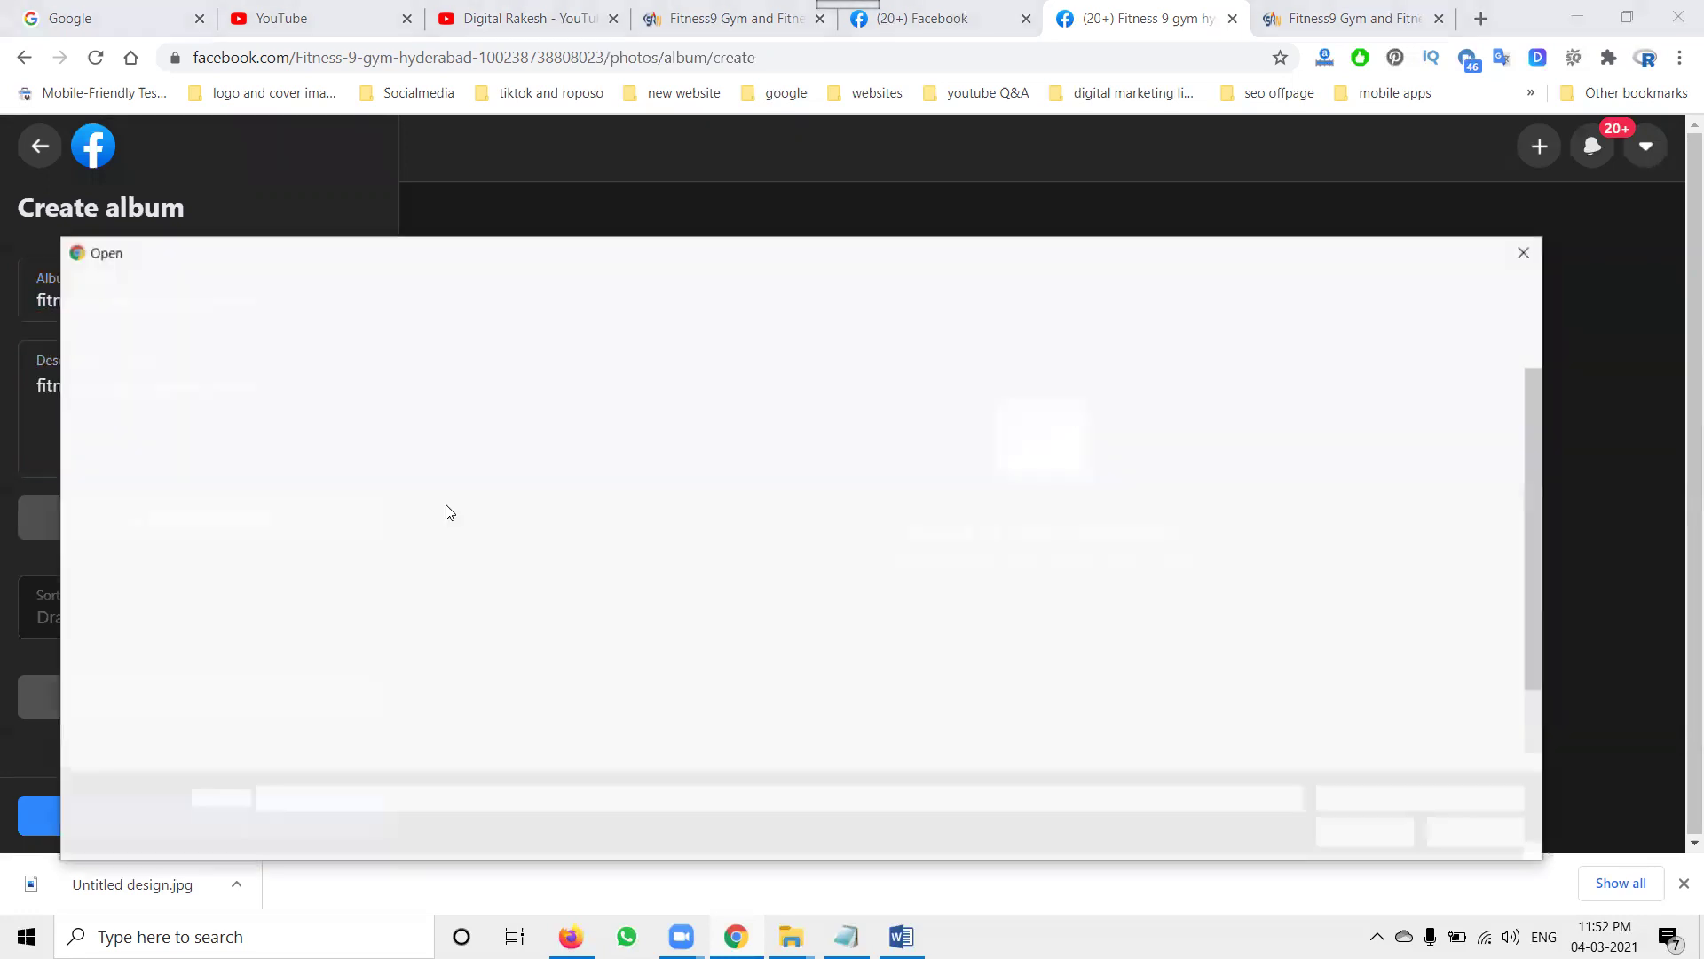
left_click(602, 506)
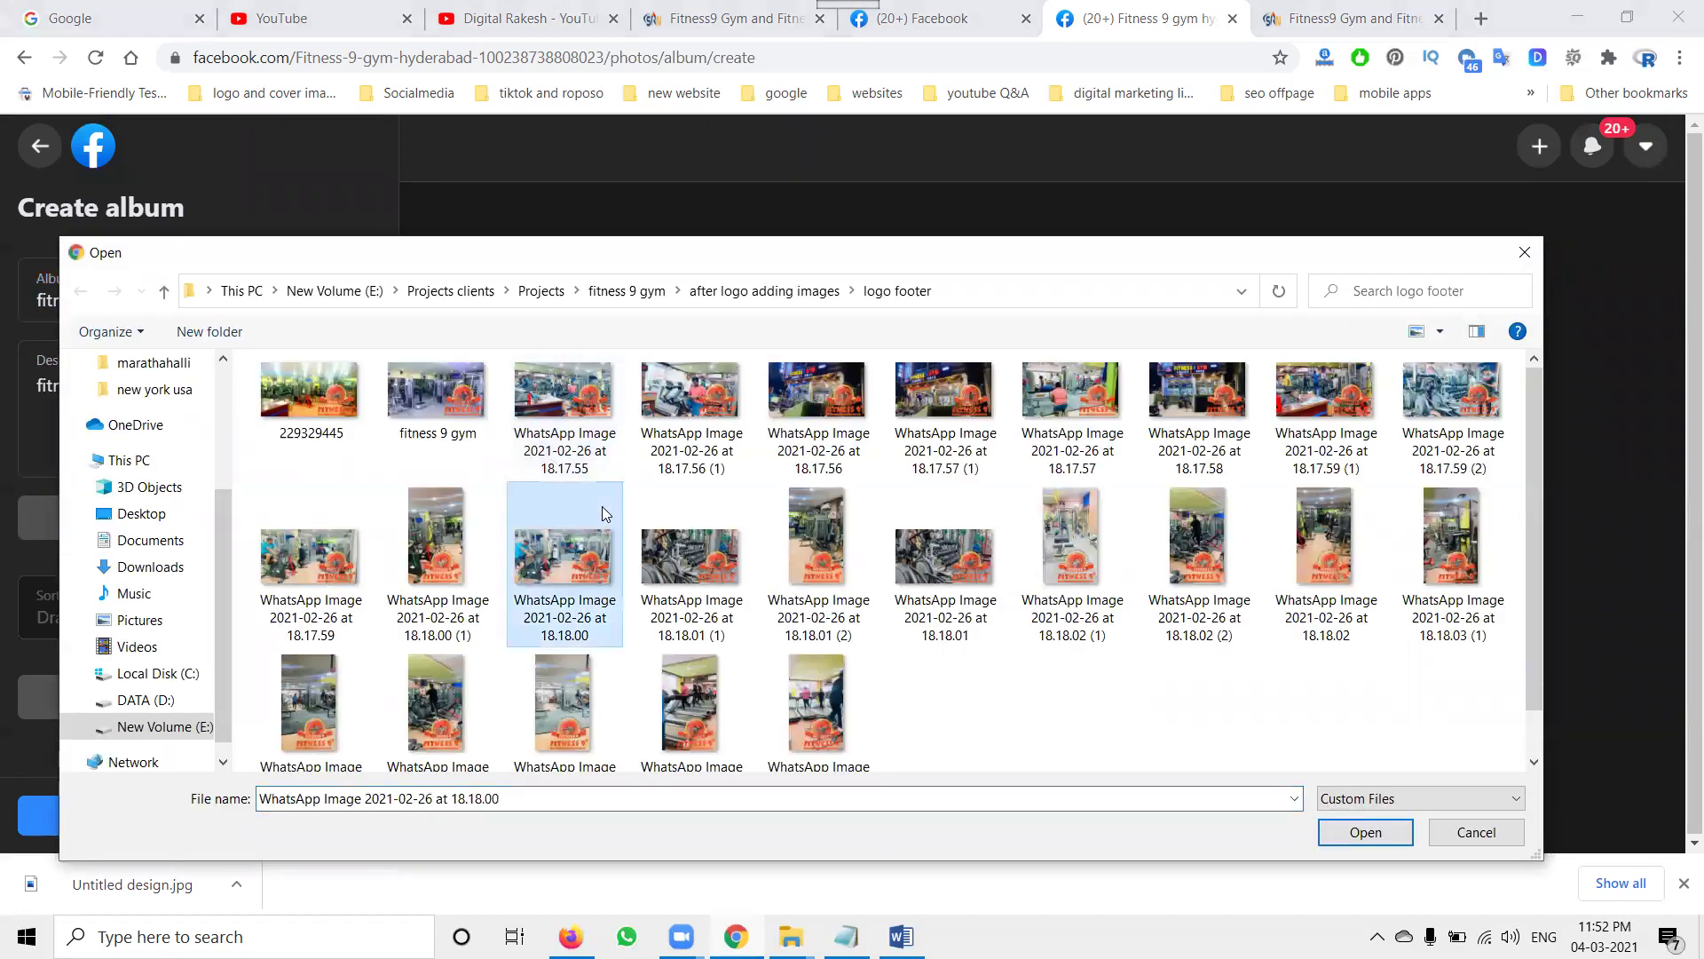
key("ctrl+a")
left_click(1366, 832)
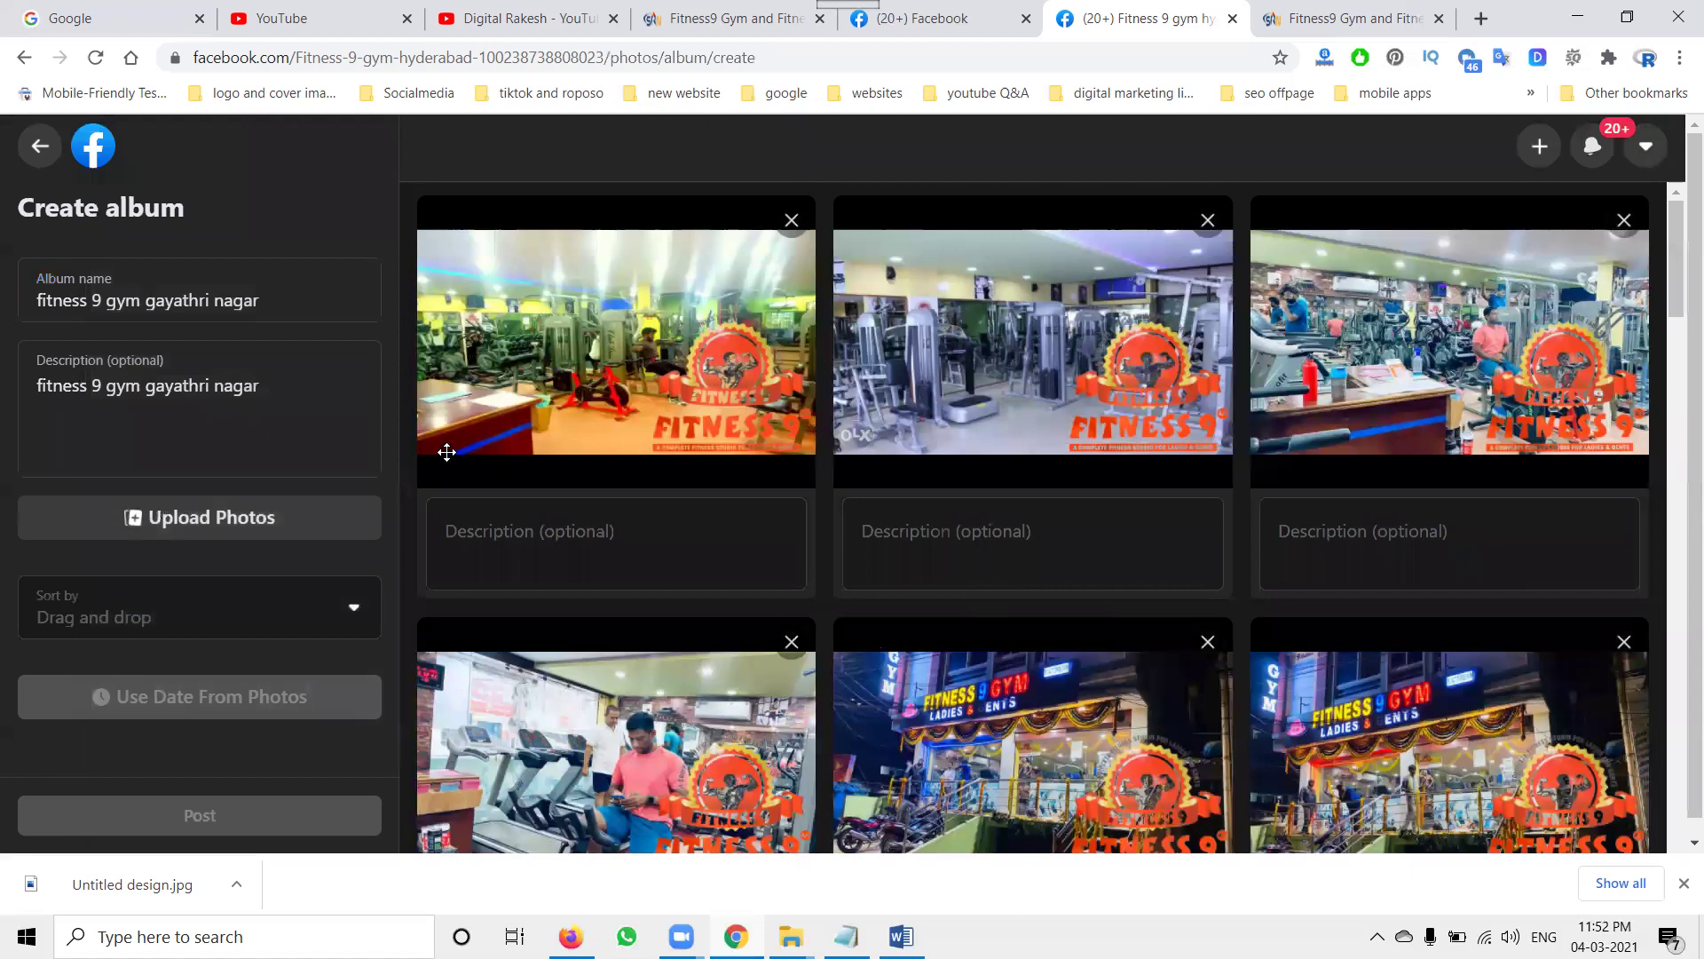
Copy the album description and paste 'fitness 9 gym gayathri nagar' into the first three photo captions.
left_click(194, 382)
triple_click(185, 388)
key("ctrl+c")
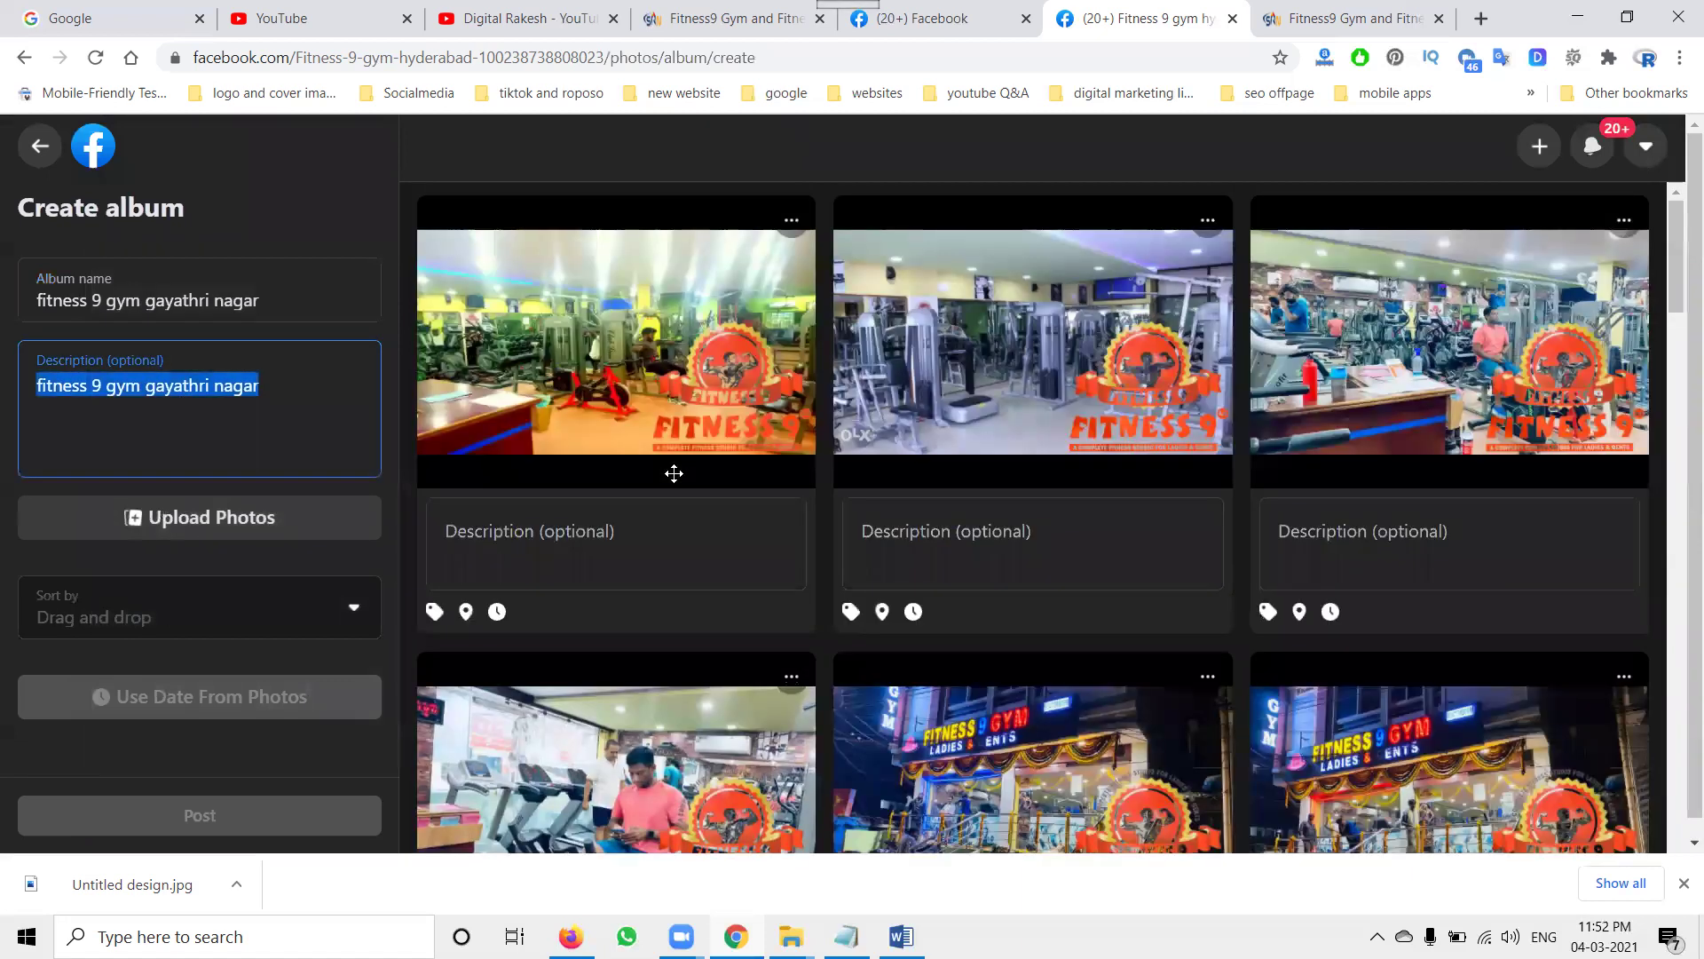
left_click(616, 542)
key("ctrl+v")
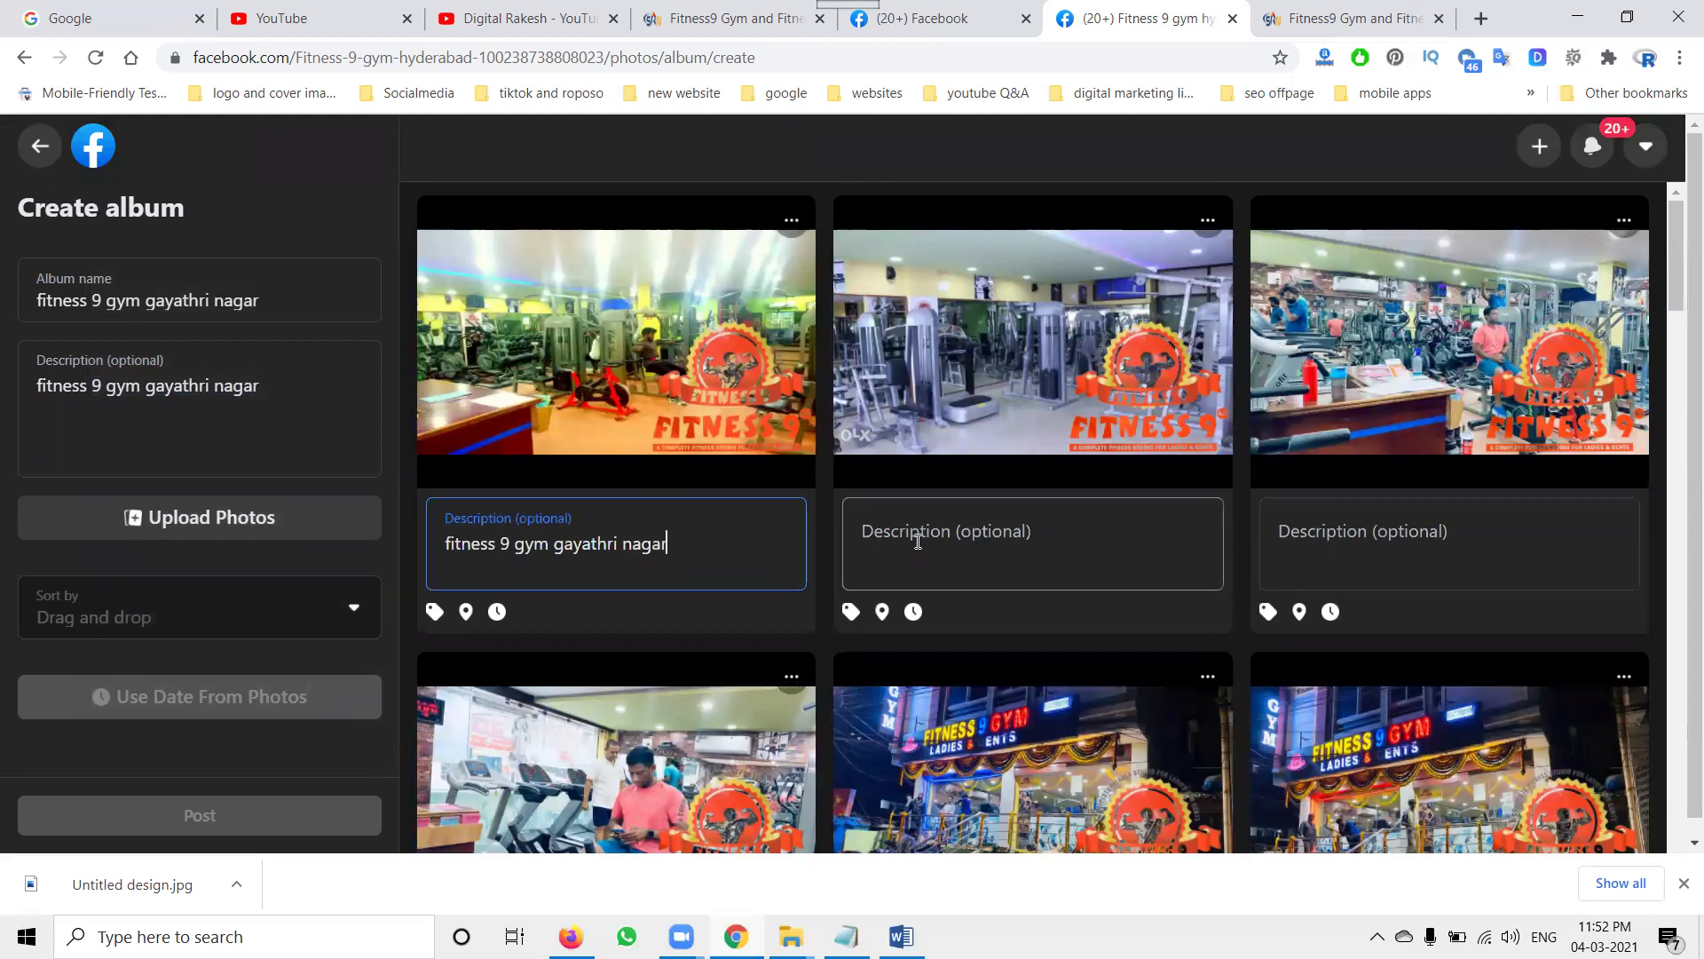
left_click(1187, 539)
key("ctrl+v")
left_click(1382, 539)
key("ctrl+v")
Paste the 'fitness 9 gym gayathri nagar' caption into the next two rows of photos.
scroll(825, 476, "down", 5)
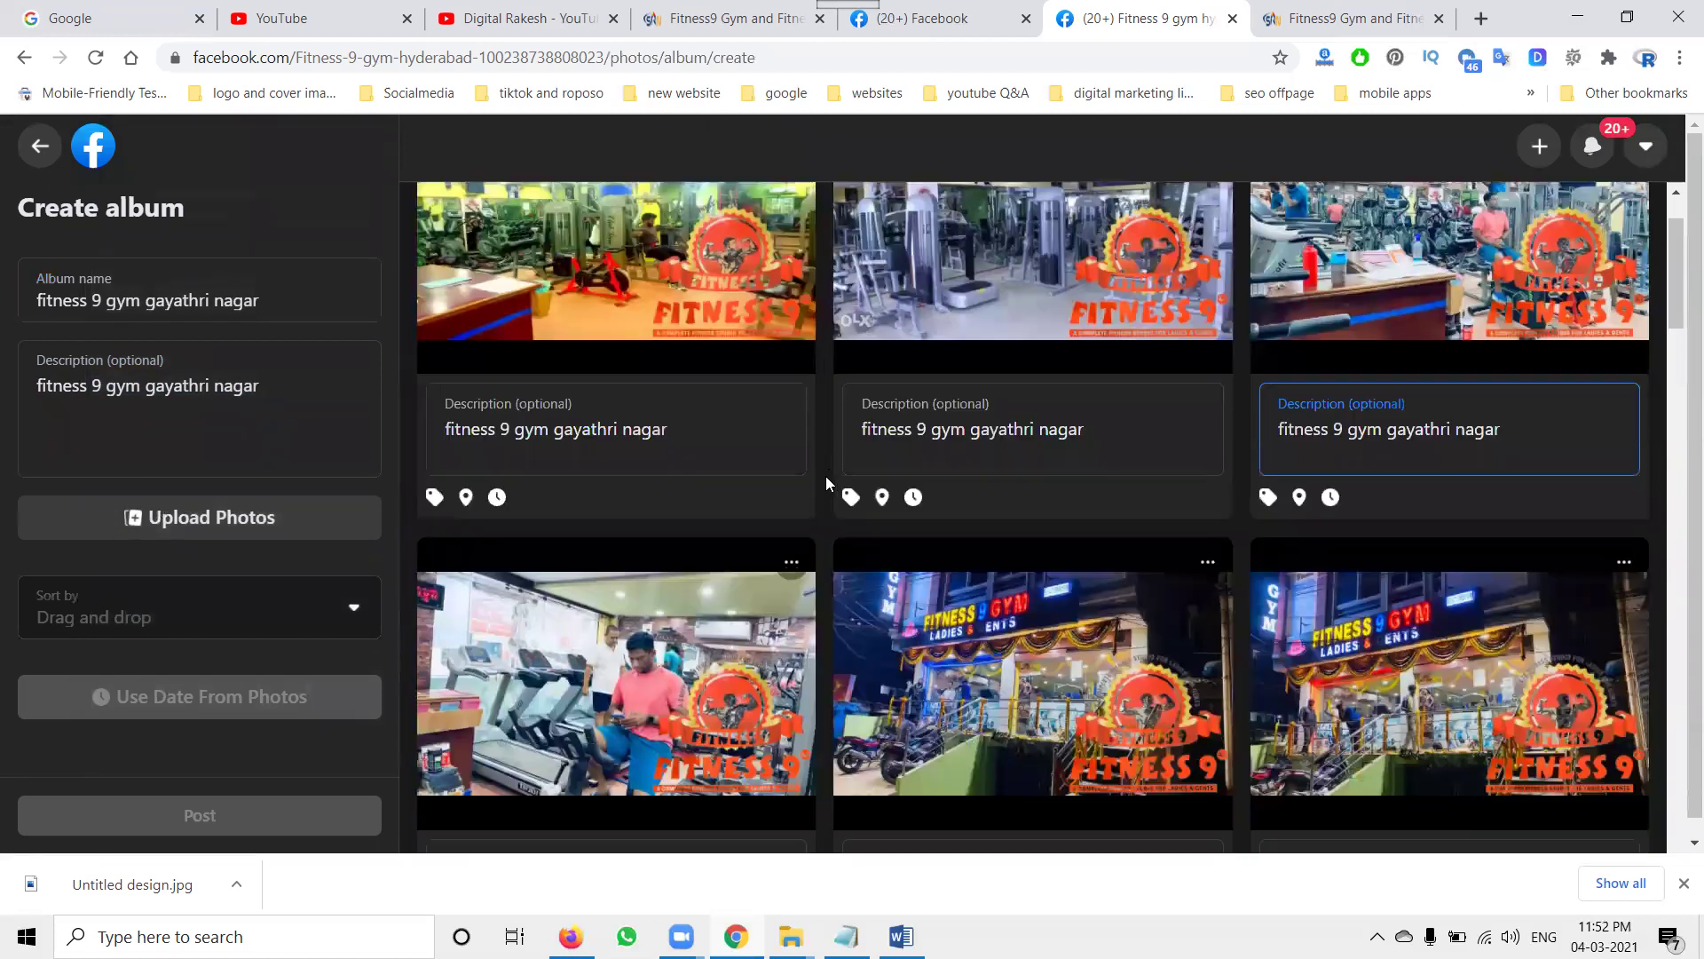
left_click(617, 559)
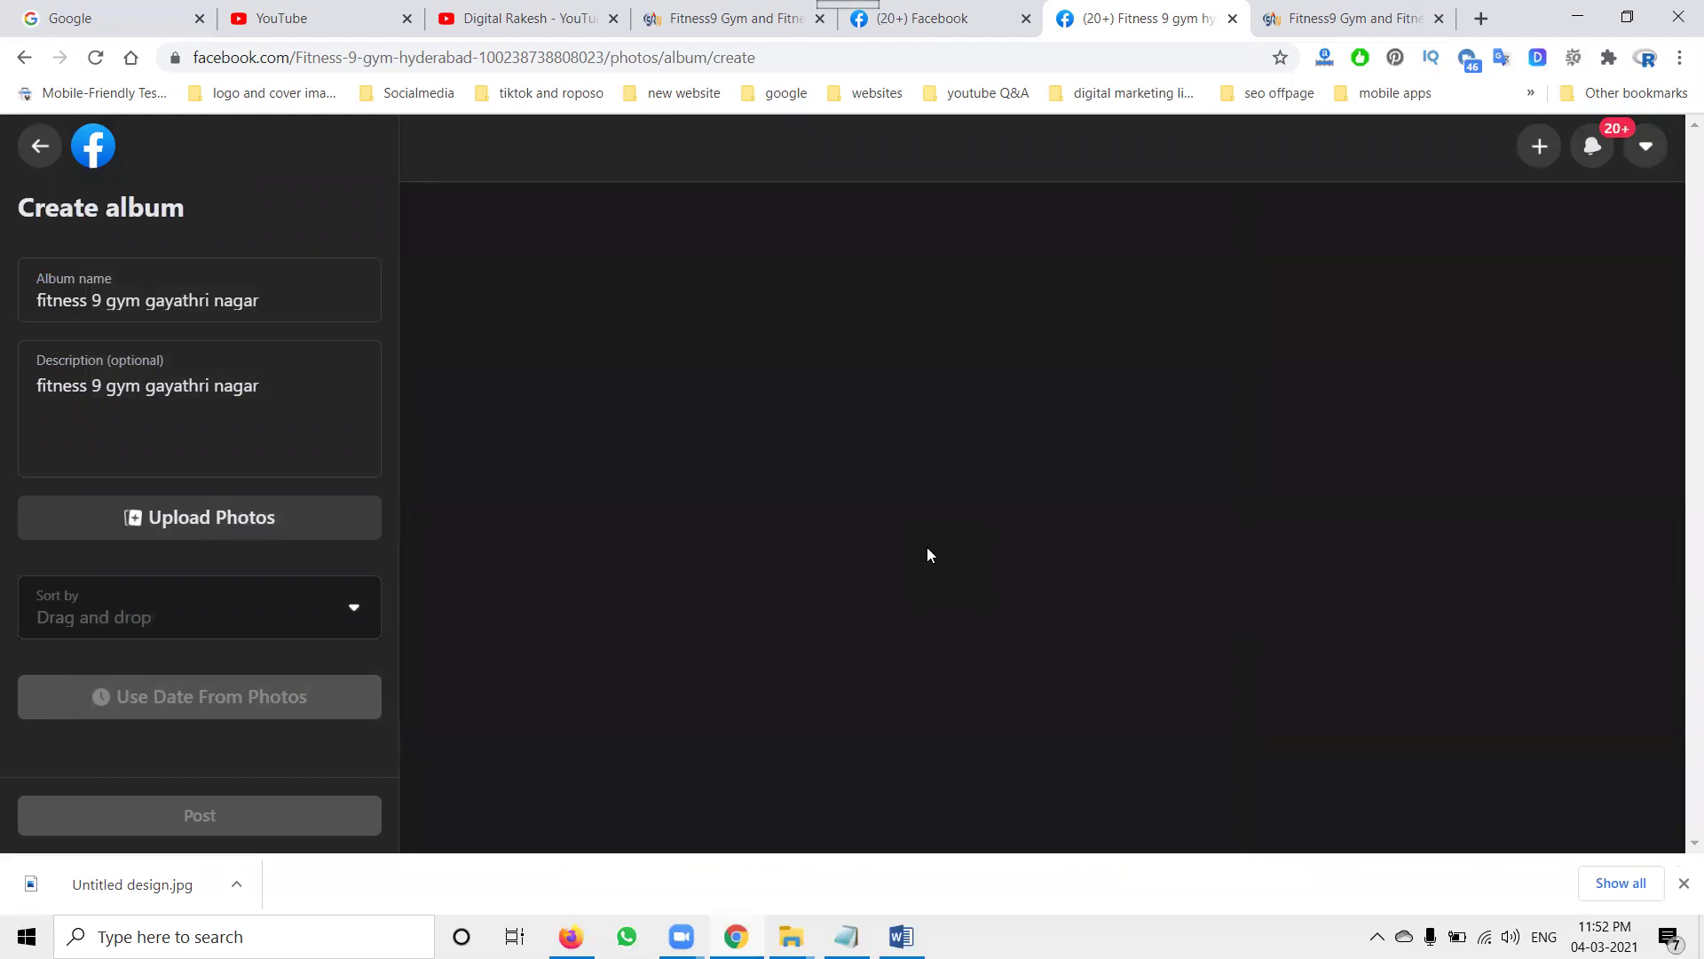
left_click(925, 551)
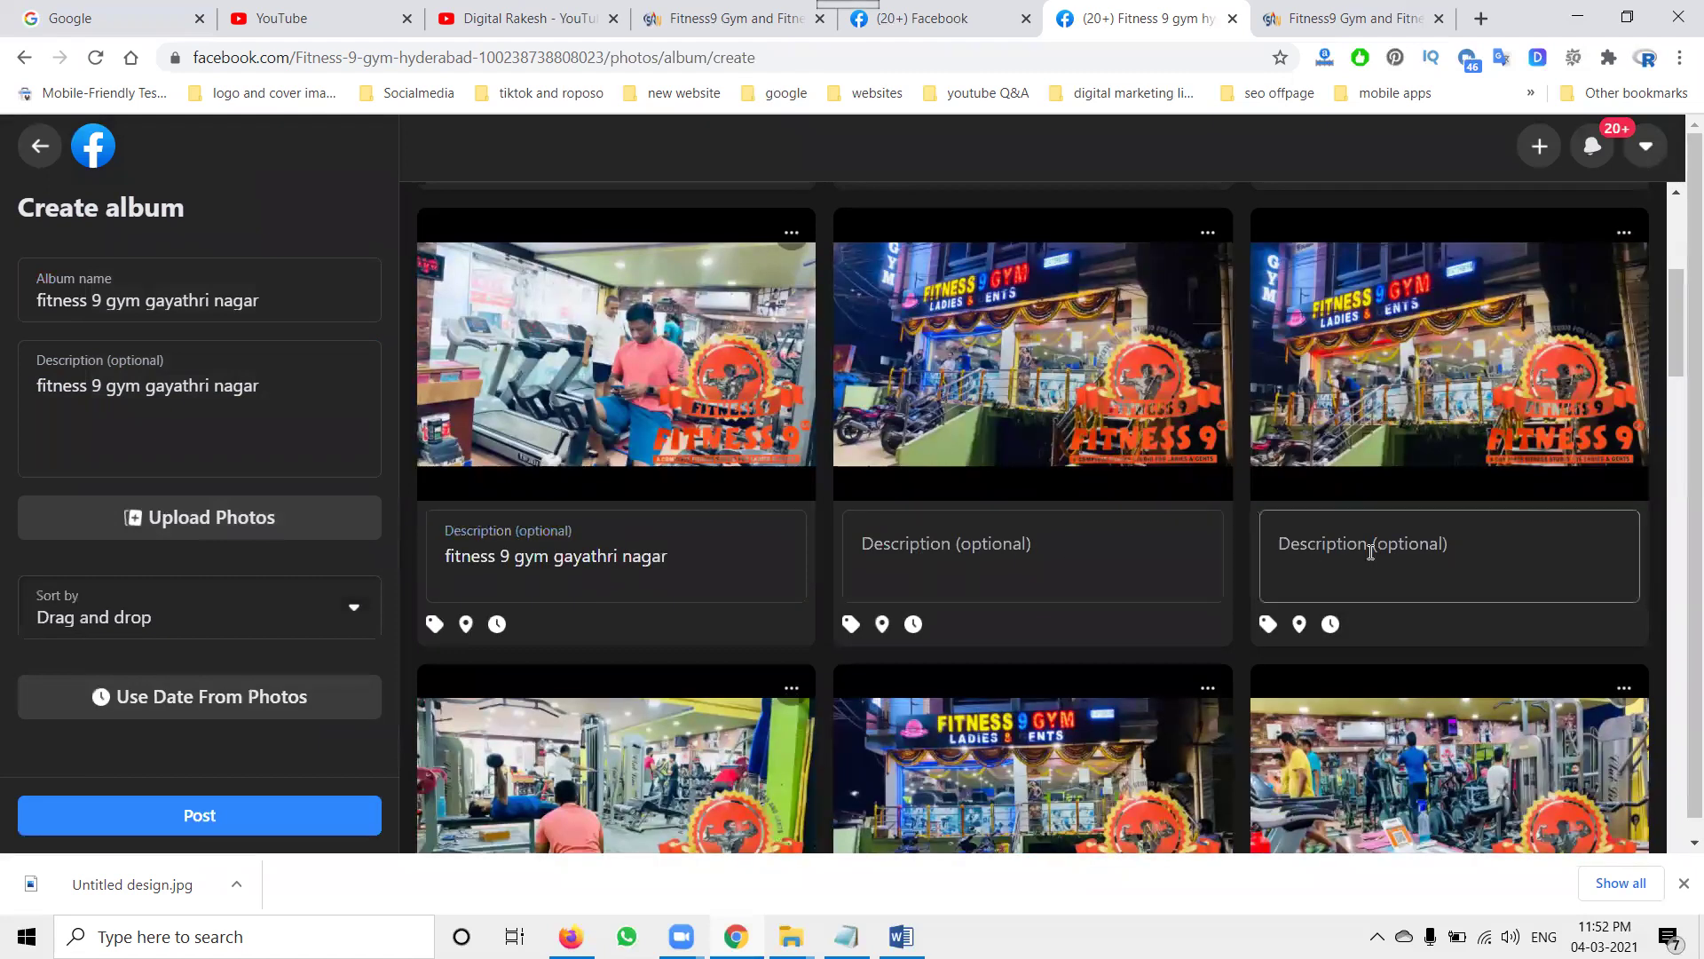
left_click(1370, 551)
key("ctrl+v")
left_click(1092, 559)
key("ctrl+v")
scroll(677, 565, "down", 5)
left_click(676, 565)
key("ctrl+v")
left_click(951, 568)
key("ctrl+v")
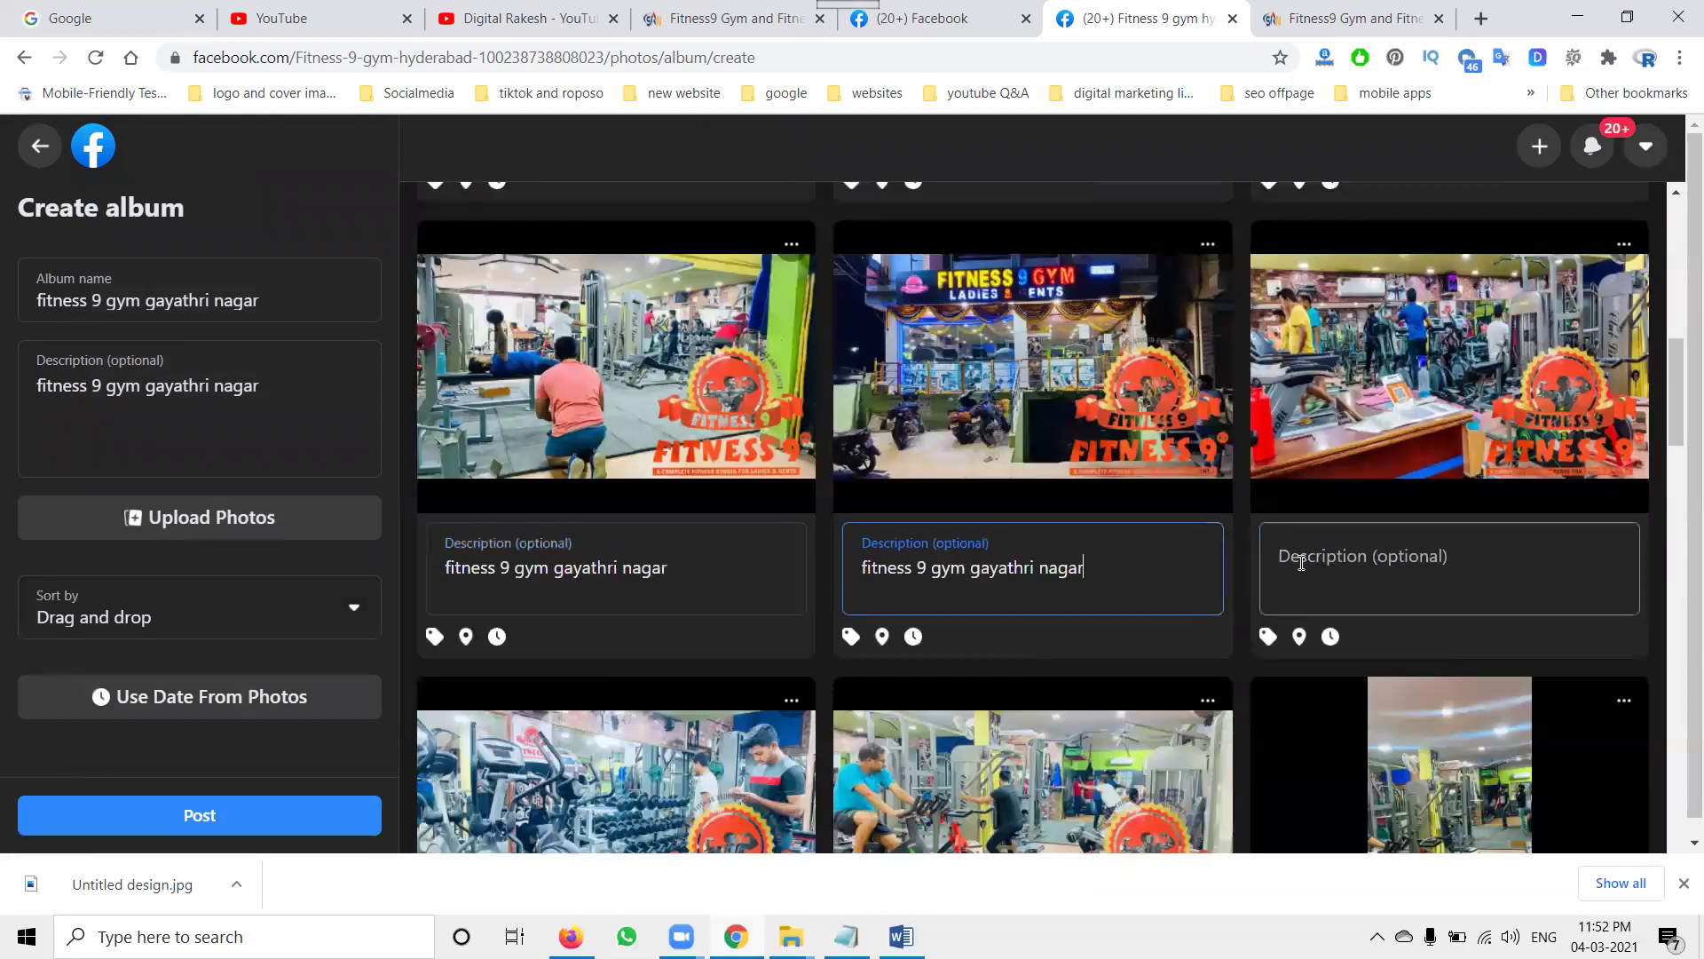
left_click(1301, 562)
key("ctrl+v")
Caption the following two rows of photos with 'fitness 9 gym gayathri nagar'.
scroll(1056, 543, "down", 5)
left_click(632, 590)
key("ctrl+v")
left_click(935, 582)
key("ctrl+v")
left_click(1325, 565)
key("ctrl+v")
scroll(589, 559, "down", 5)
left_click(577, 582)
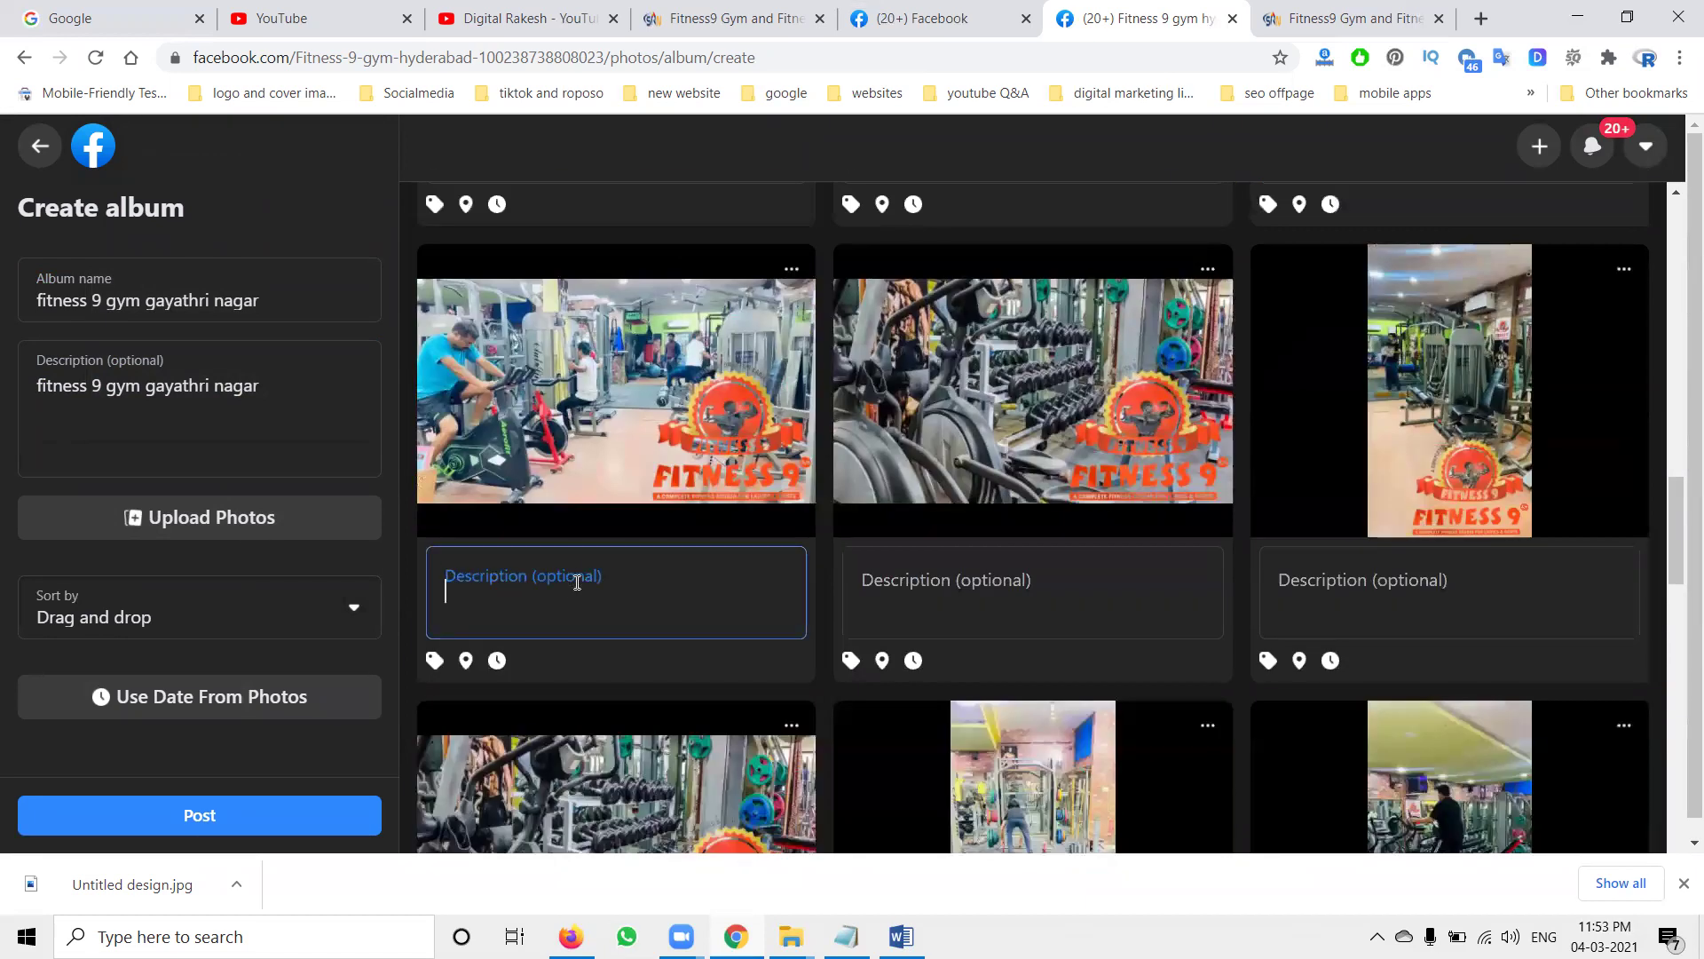
type("fitness 9 gym gayathri nagar")
left_click(944, 601)
type("fitness 9 gym gayathri nagar")
left_click(1308, 600)
type("fitness 9 gym gayathri nagar")
Add the 'fitness 9 gym gayathri nagar' description to two more rows of photos.
scroll(589, 577, "down", 5)
left_click(590, 593)
type("fitness 9 gym gayathri nagar")
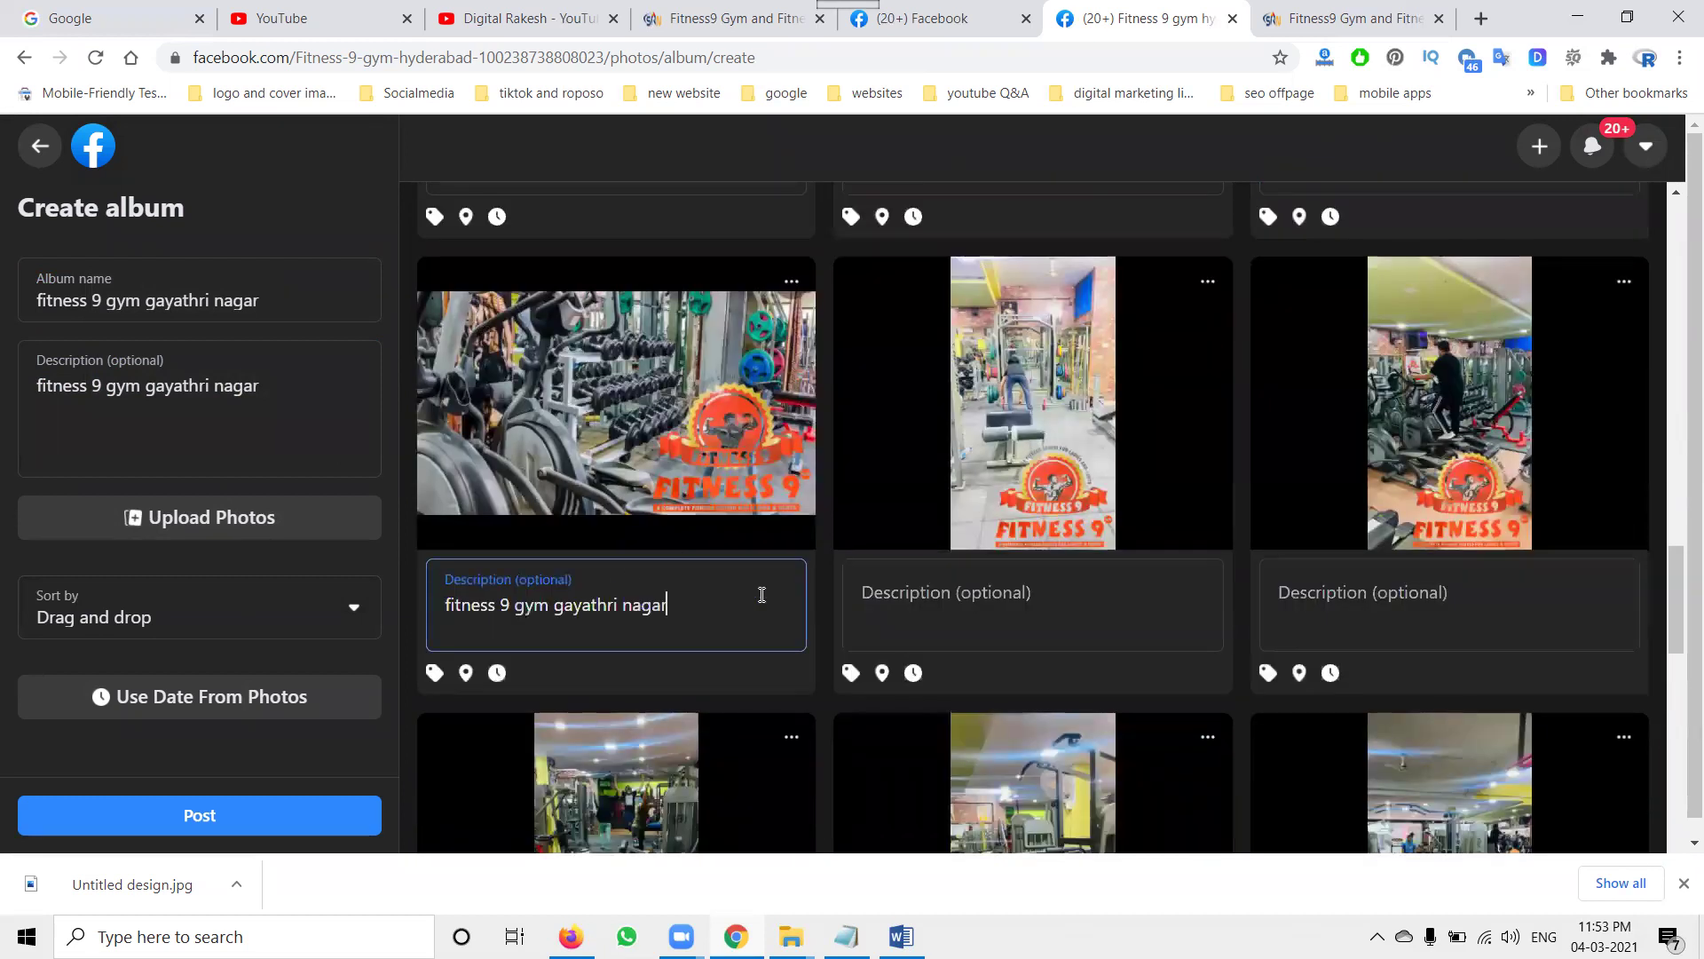
left_click(888, 601)
type("fitness 9 gym gayathri nagar")
left_click(1336, 601)
type("fitness 9 gym gayathri nagar")
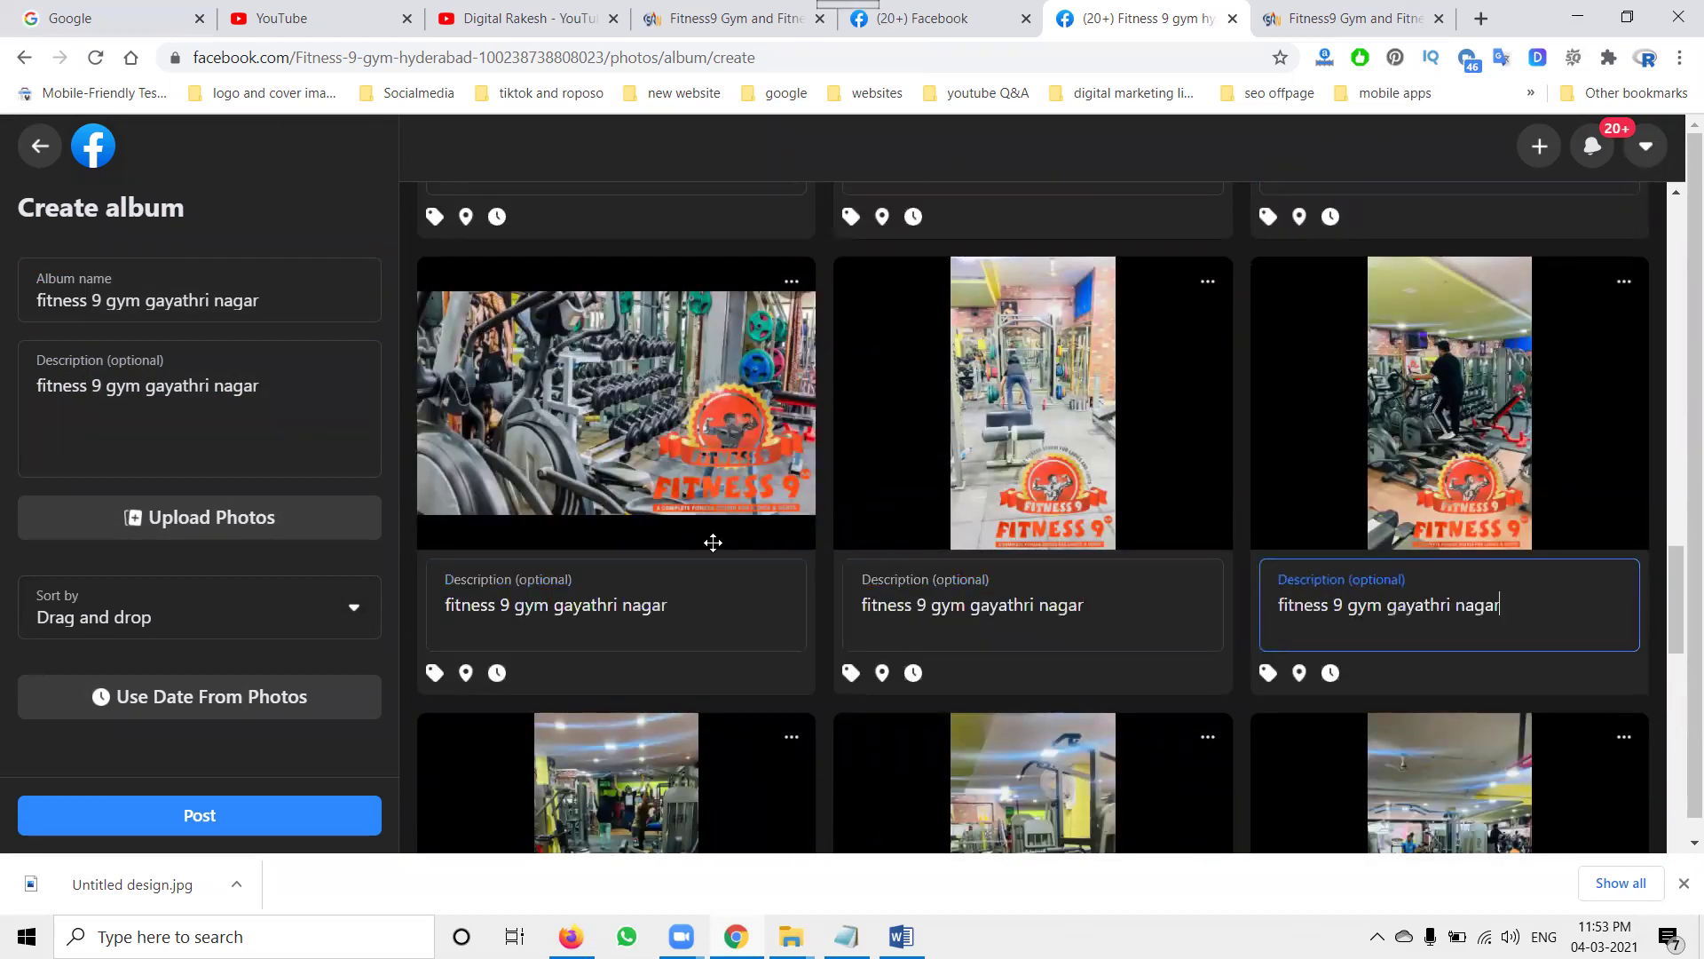
scroll(713, 542, "down", 5)
left_click(673, 520)
type("fitness 9 gym gayathri nagar")
left_click(955, 513)
type("fitness 9 gym gayathri nagar")
left_click(1338, 494)
type("fitness 9 gym gayathri nagar")
Caption the final row and last photo with 'fitness 9 gym gayathri nagar', then post the album.
scroll(808, 592, "down", 5)
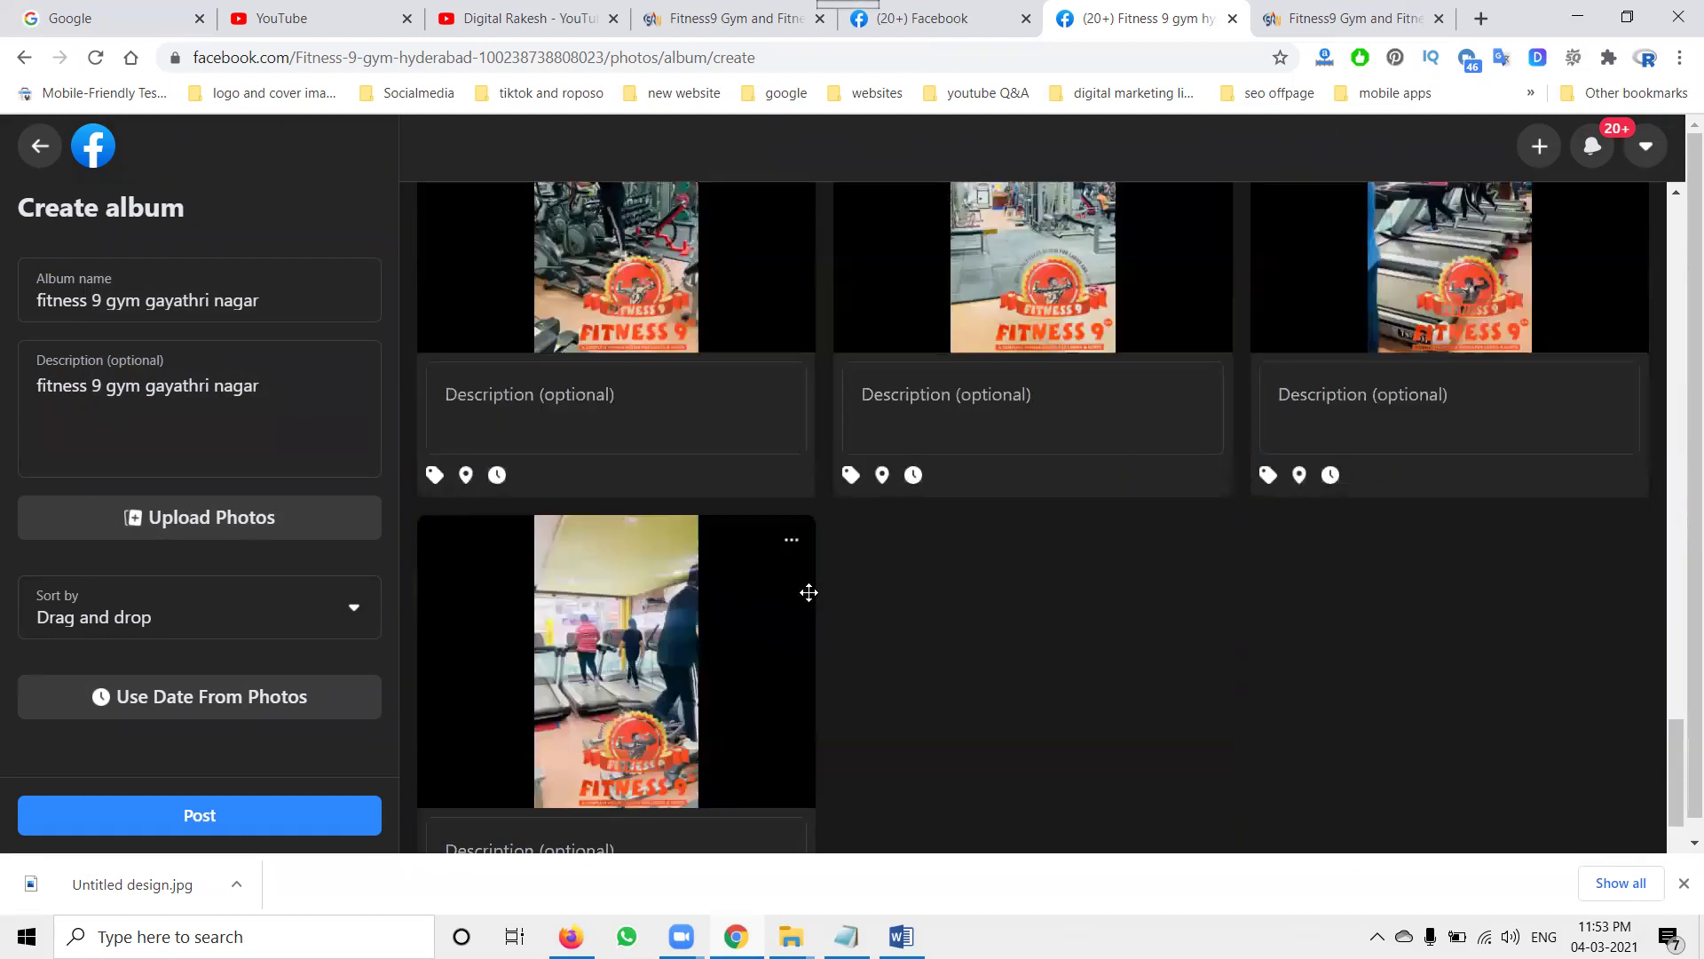
left_click(642, 431)
type("fitness 9 gym gayathri nagar")
left_click(912, 415)
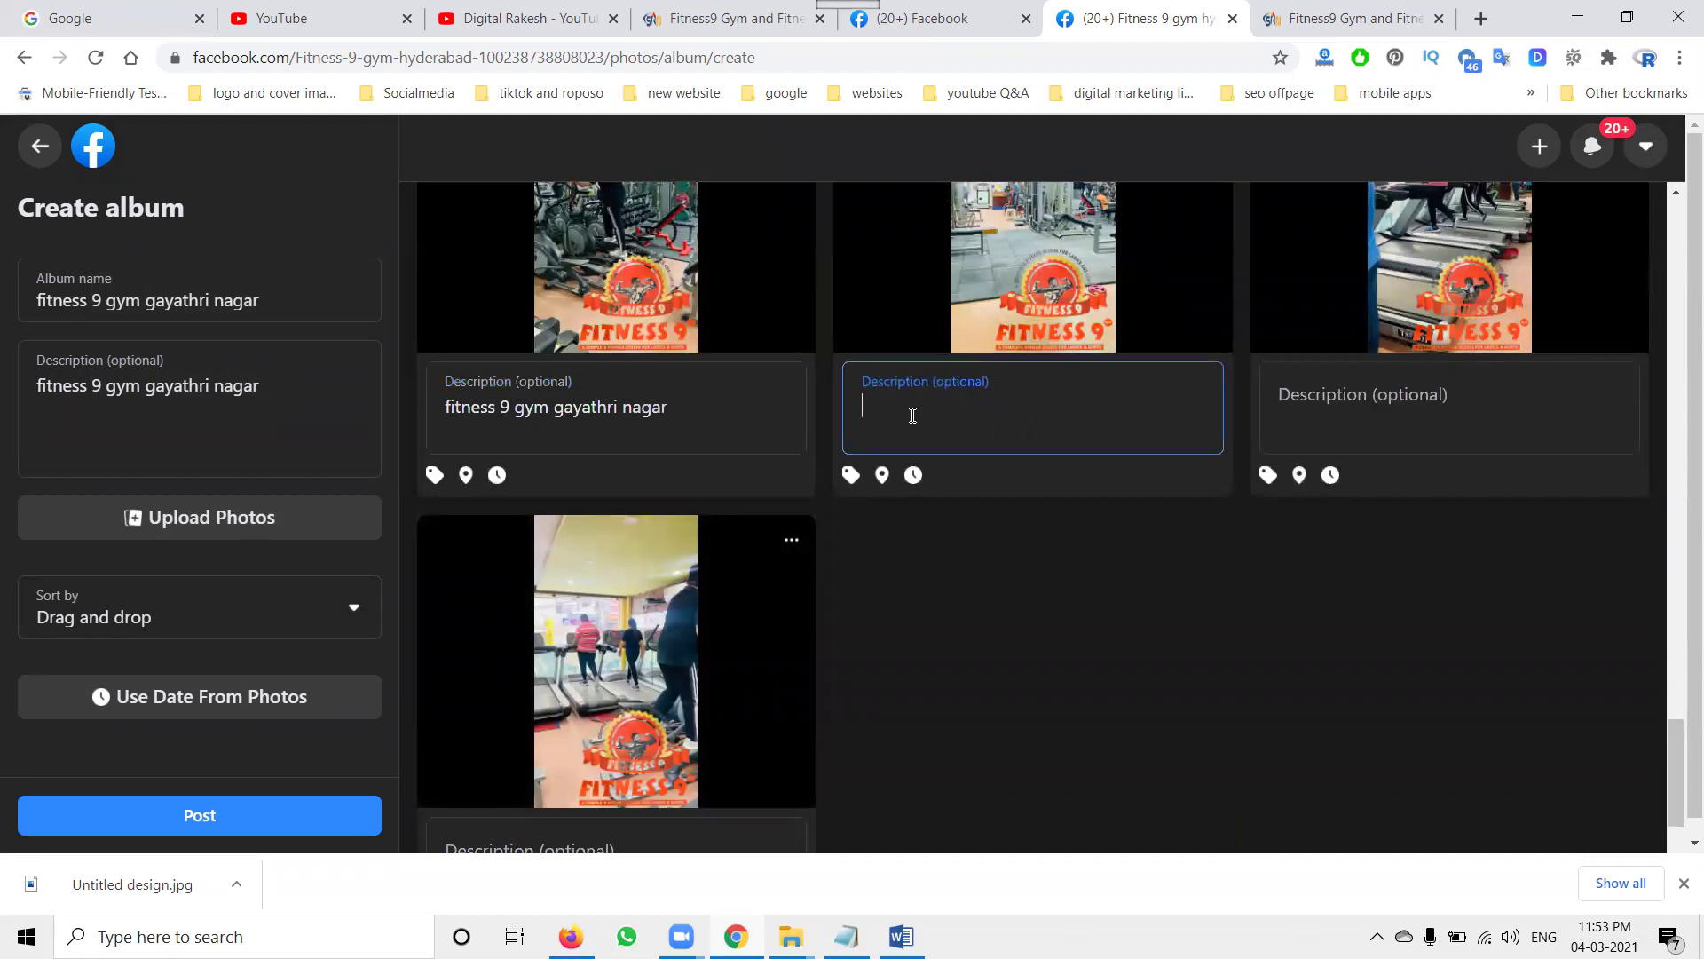
type("fitness 9 gym gayathri nagar")
left_click(1338, 384)
type("fitness 9 gym gayathri nagar")
scroll(588, 725, "down", 5)
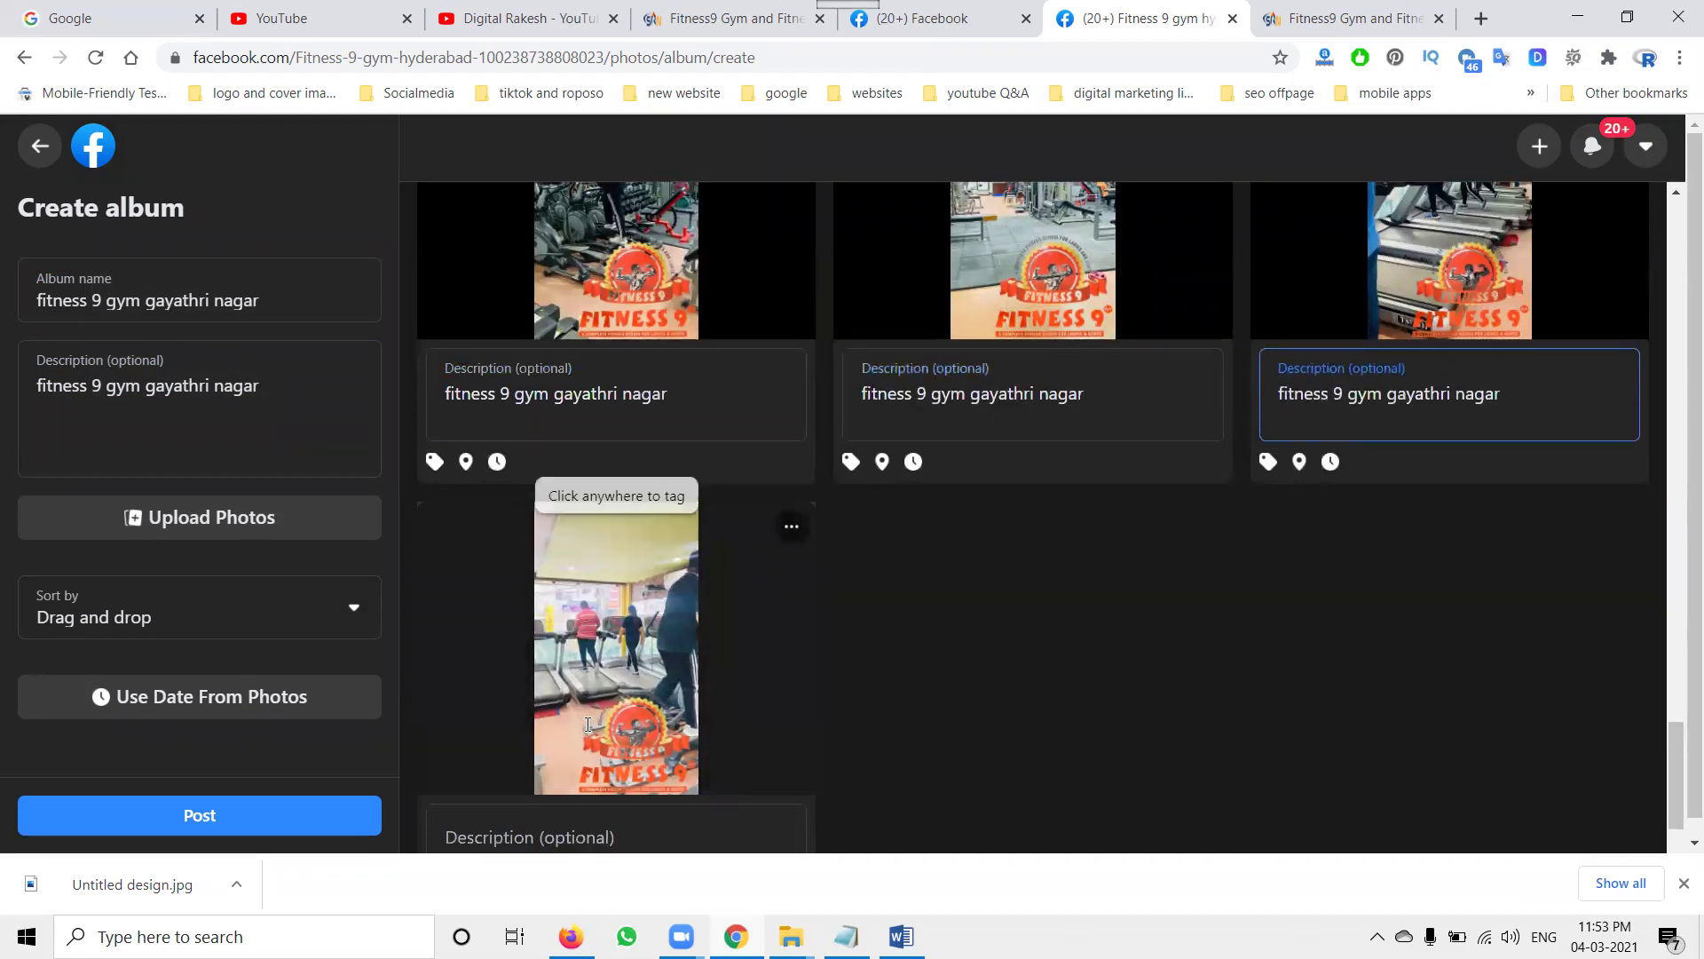
left_click(577, 712)
type("fitness 9 gym gayathri nagar")
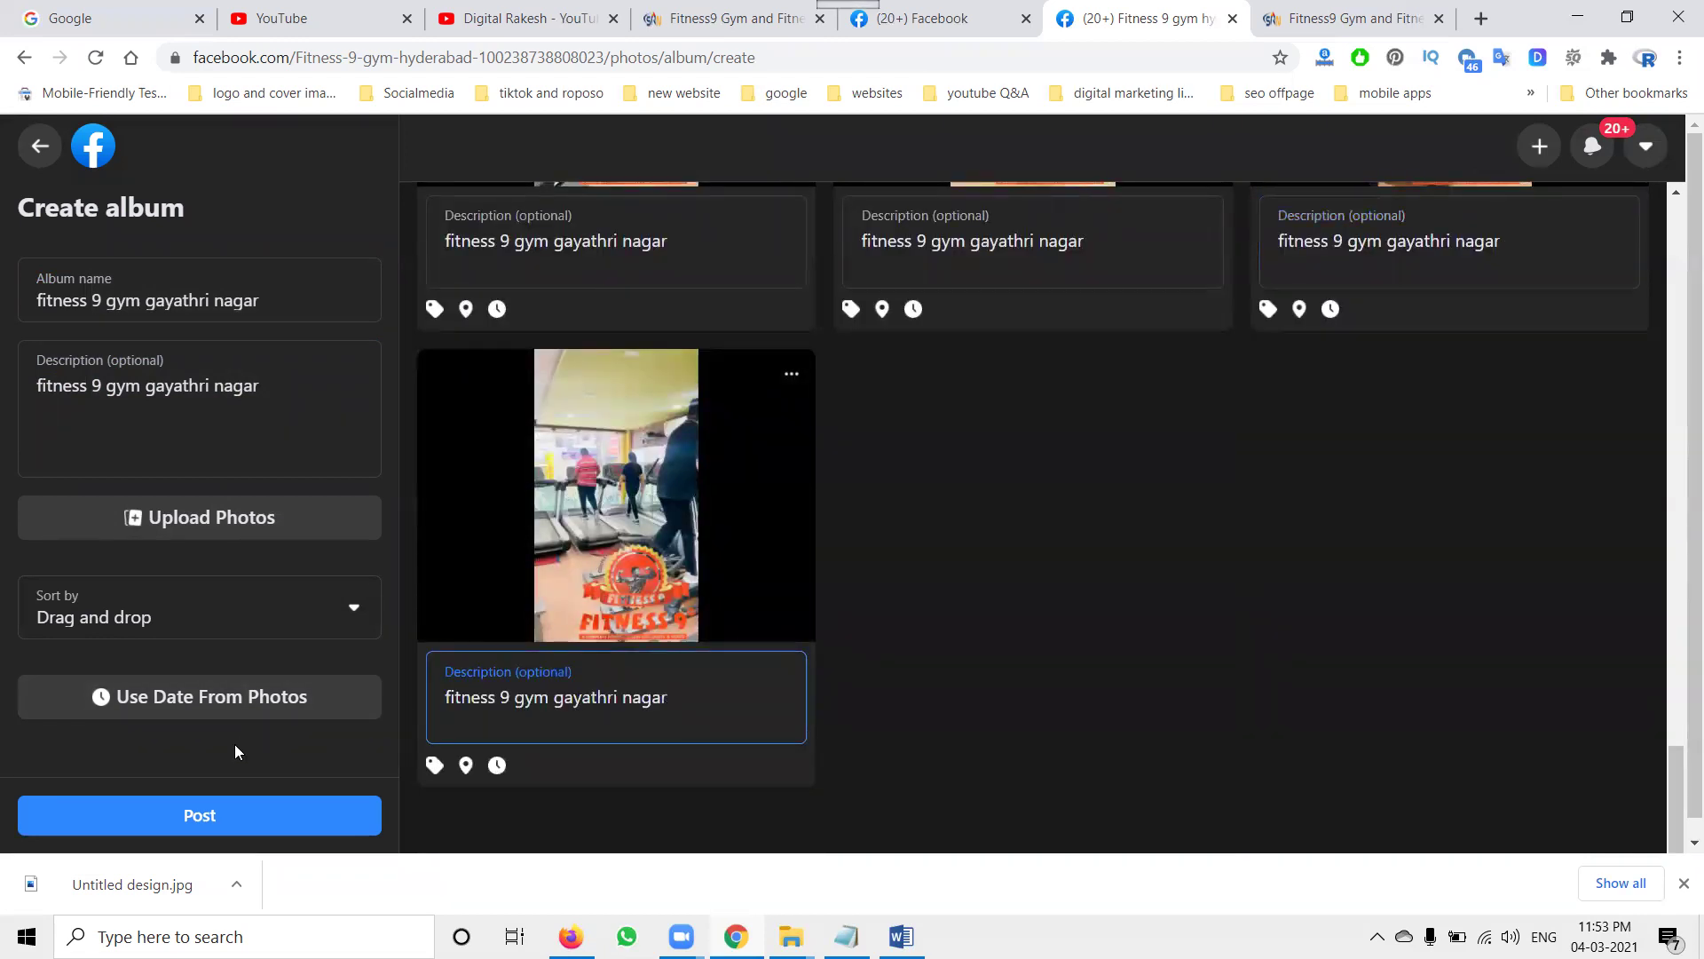
left_click(213, 813)
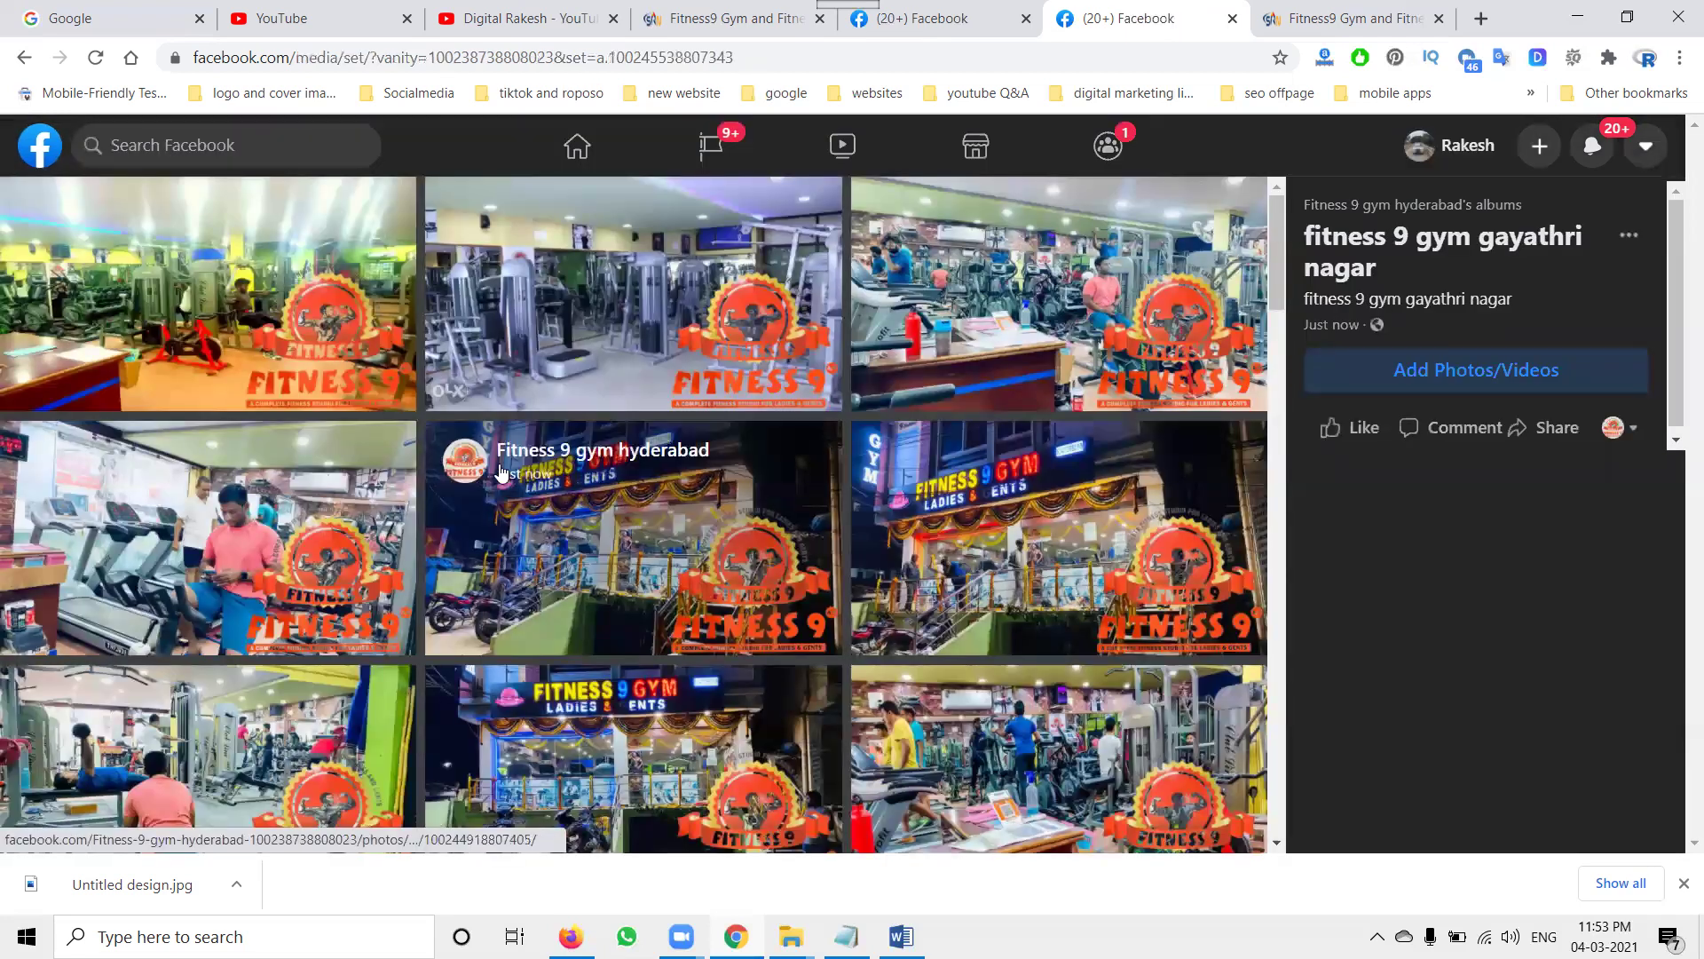
Return to the Page's albums once the 'fitness 9 gym gayathri nagar' album has posted.
left_click(1339, 206)
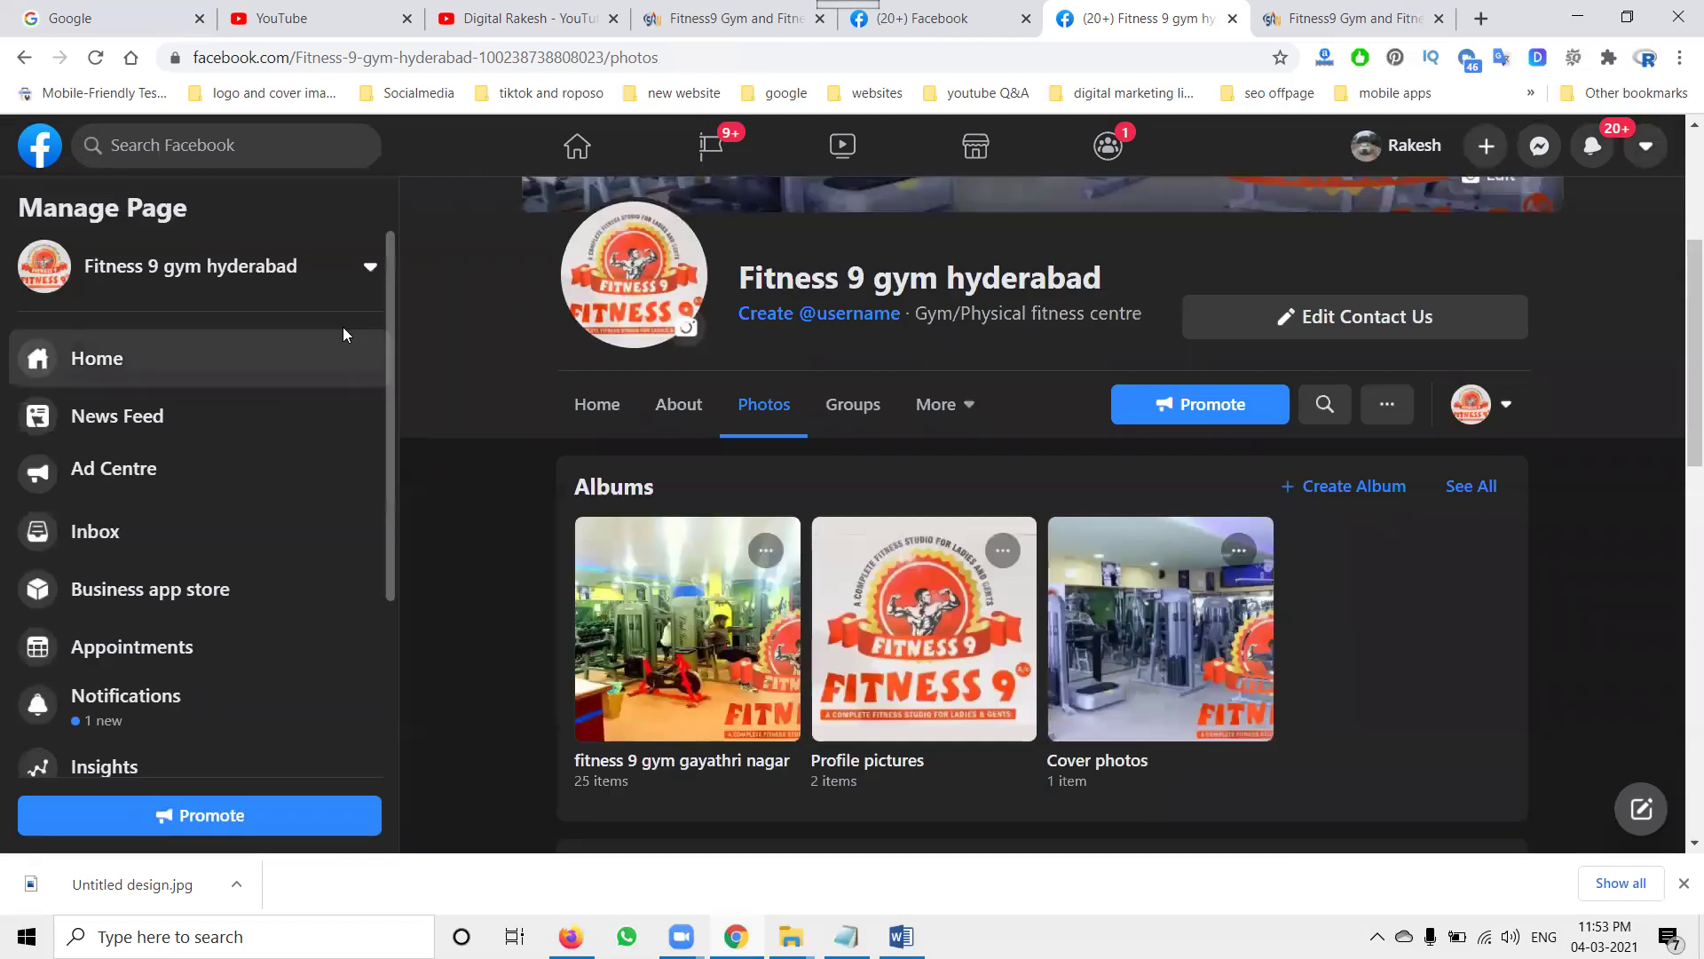
Go to the Fitness 9 gym hyderabad Page Home and expand the Provide info and preferences steps.
left_click(233, 342)
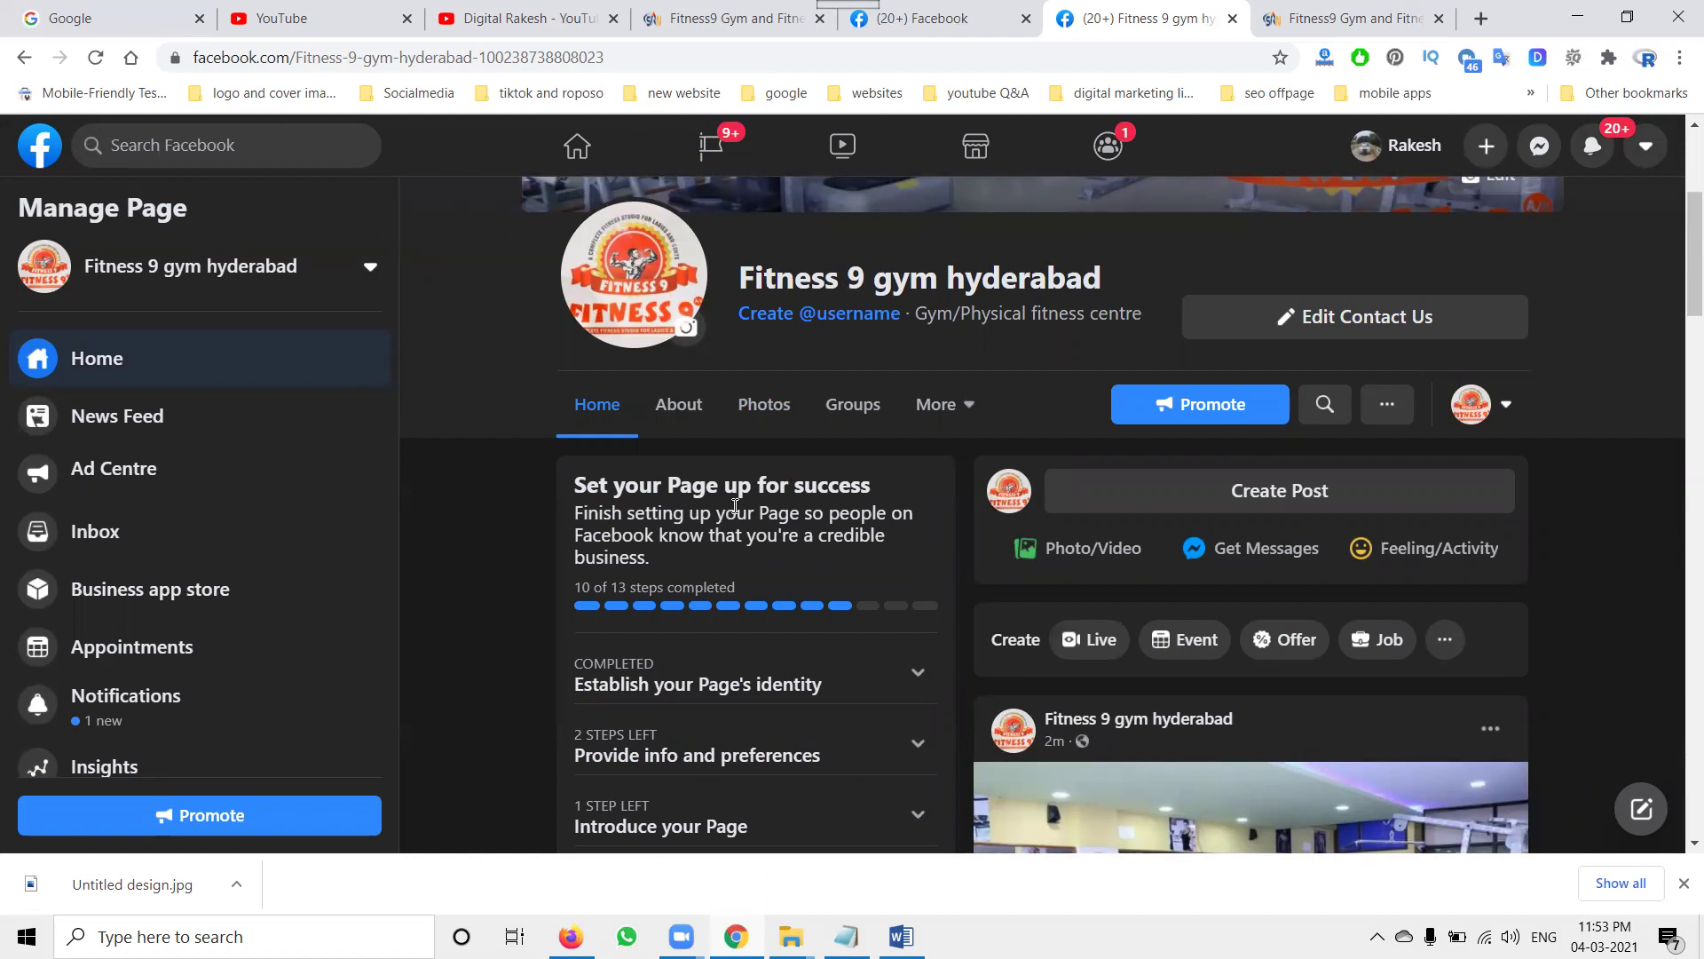
scroll(727, 505, "down", 3)
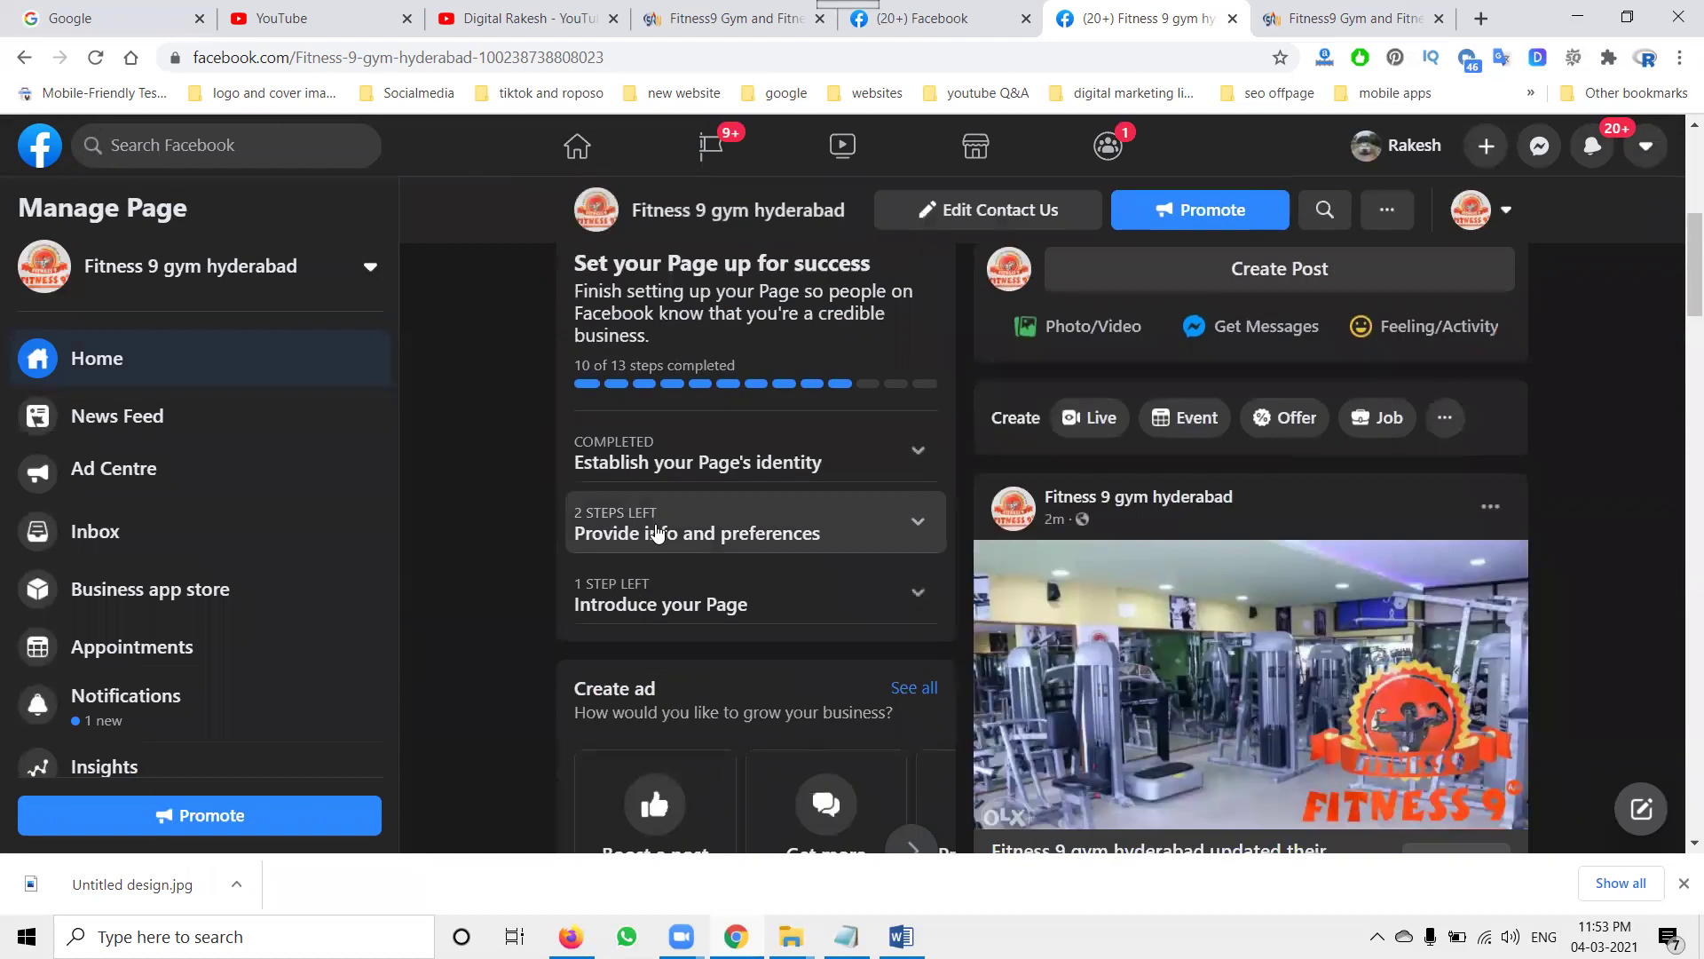
left_click(657, 532)
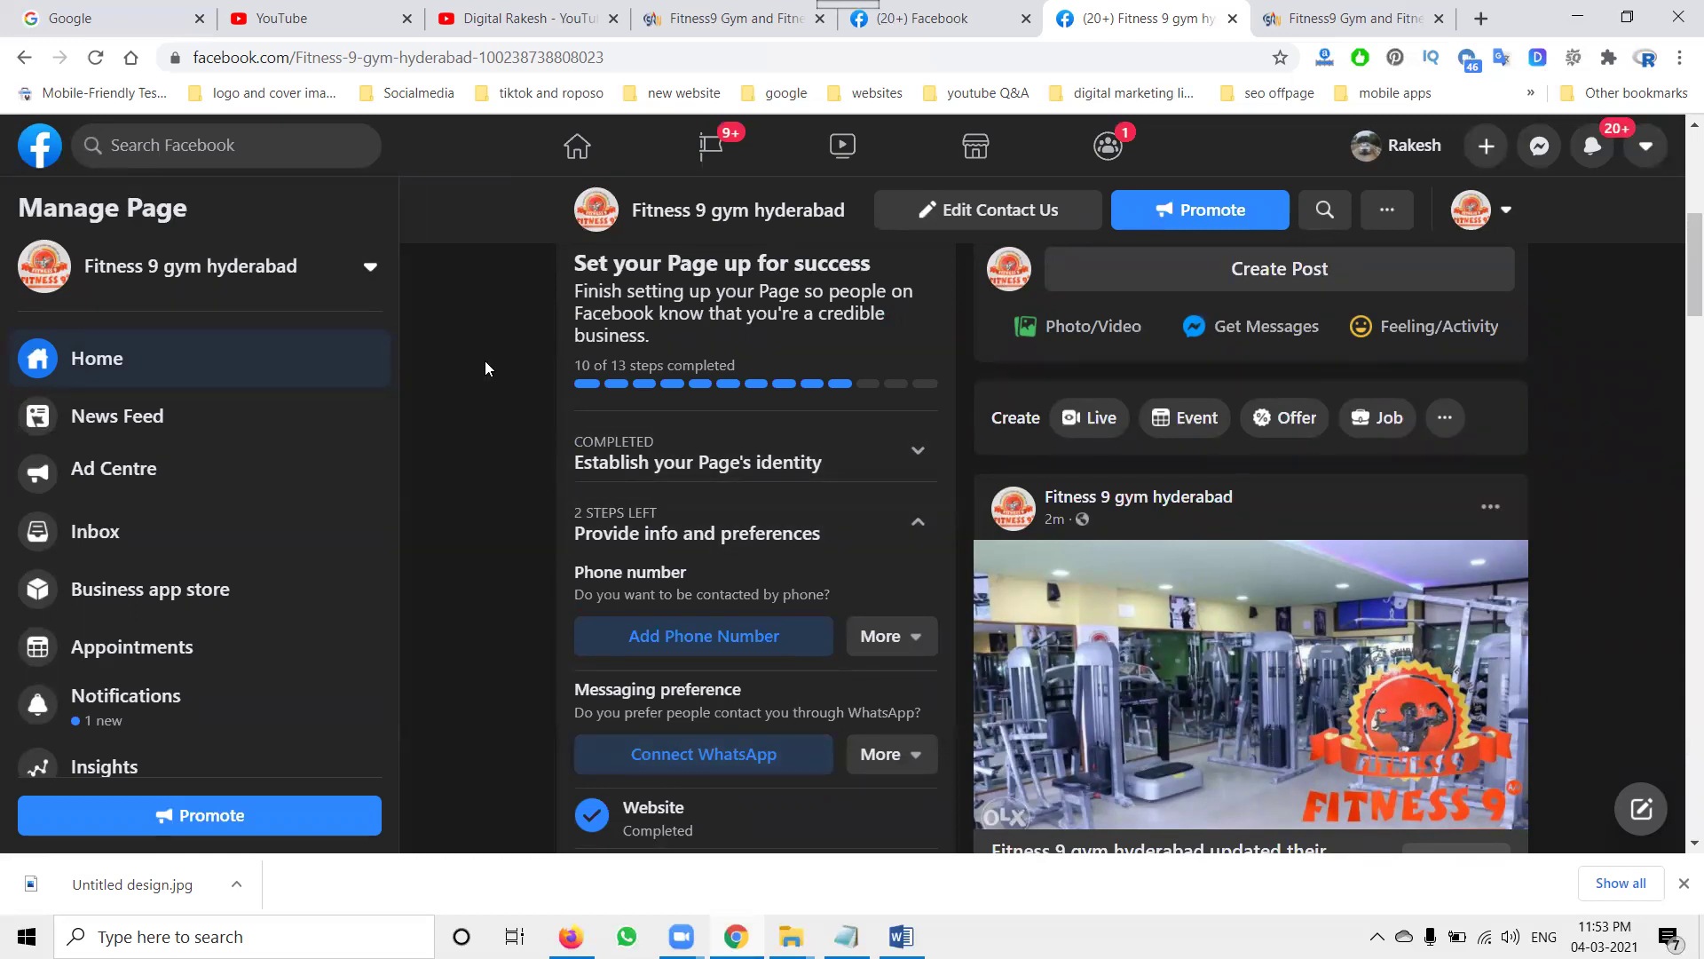
Switch to the Digital Rakesh YouTube channel's Videos tab in the browser.
left_click(494, 27)
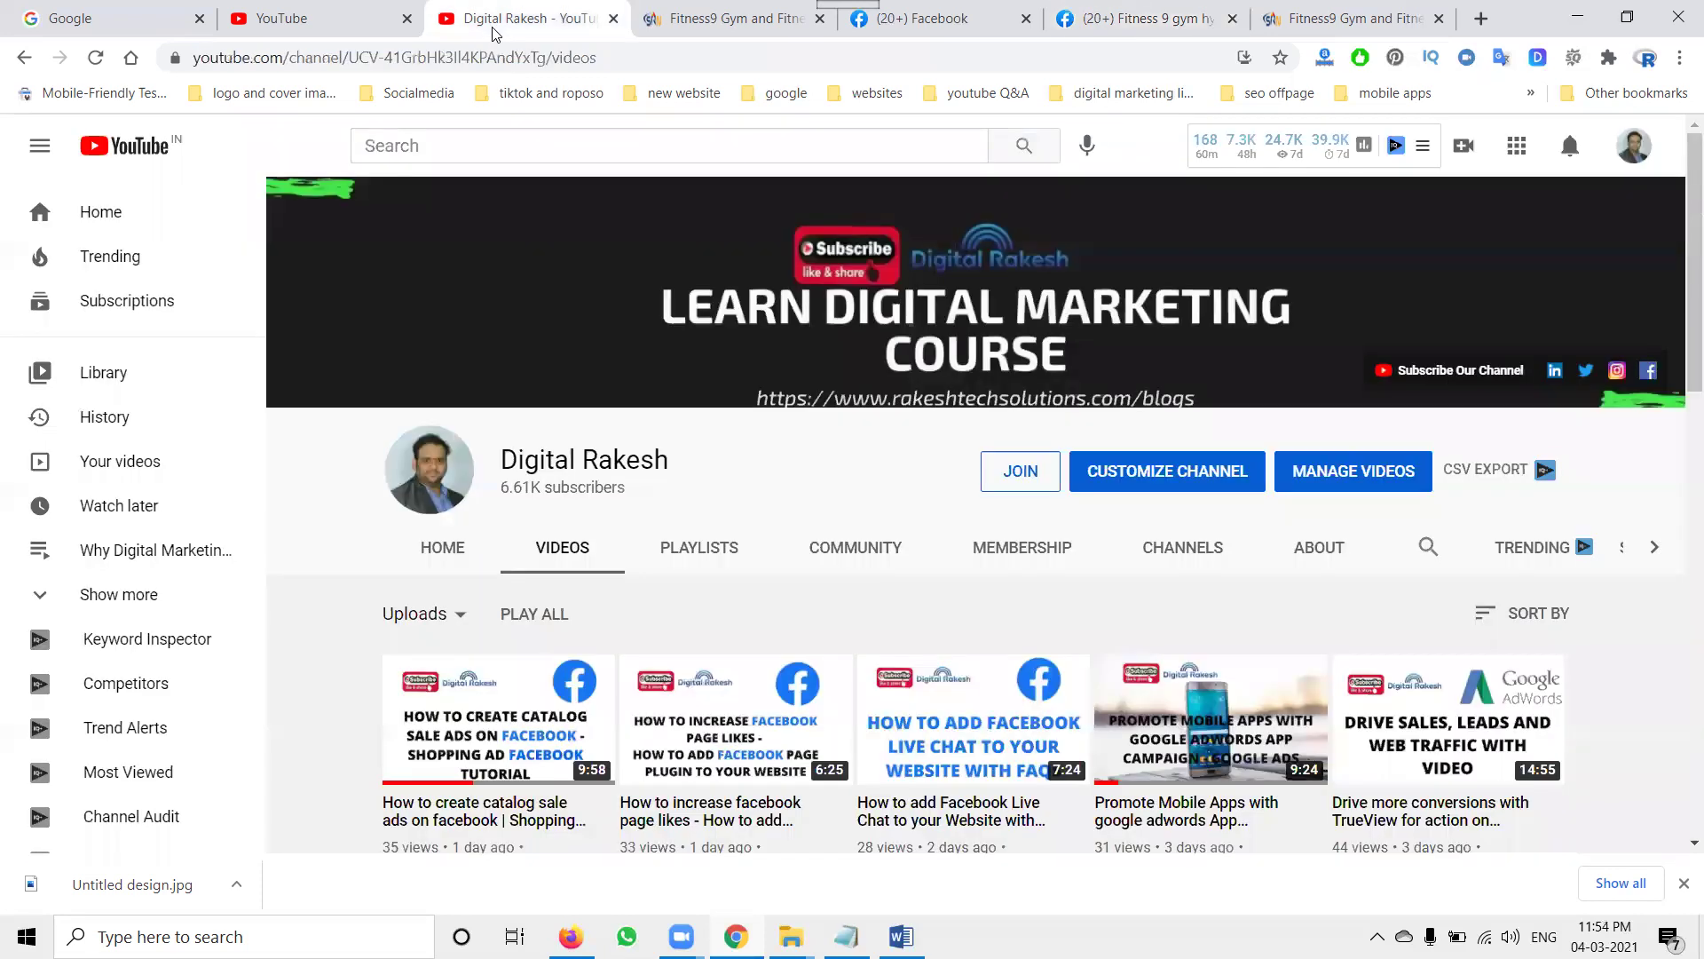